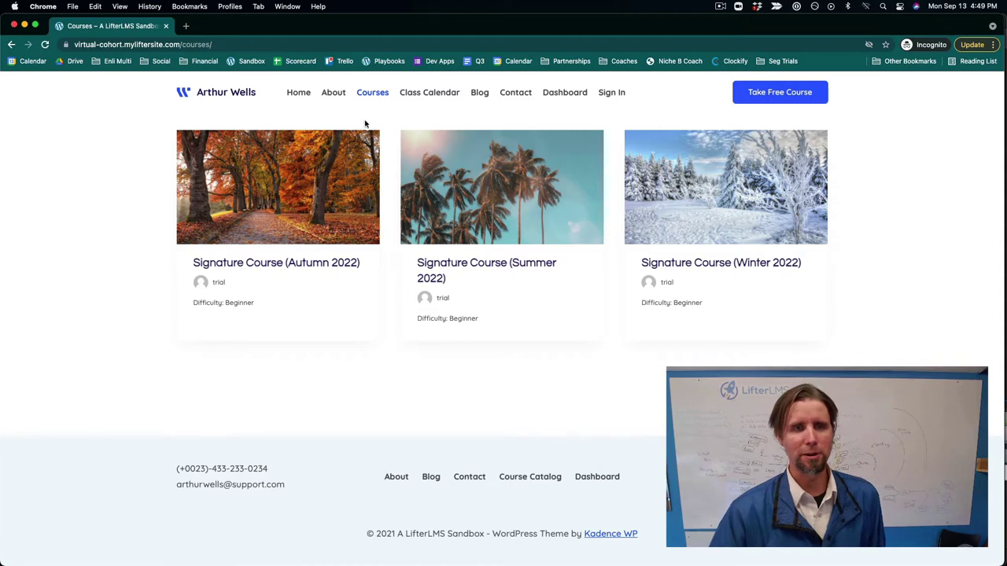
# Step: Open the Signature Course (Autumn 2022) and review its sales page from the course hook to the How It Works section
pyautogui.click(338, 199)
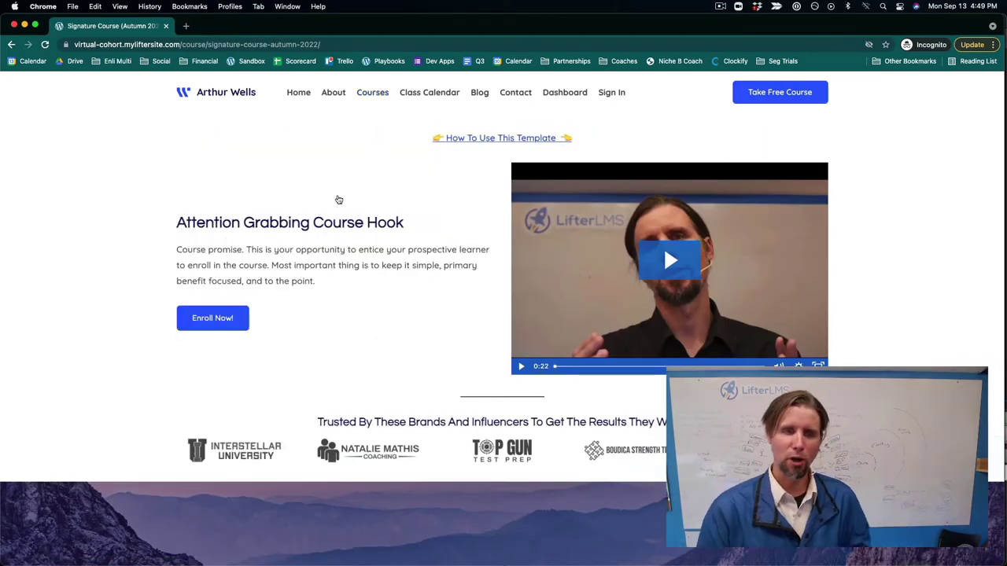
pyautogui.scroll(-15, 339, 199)
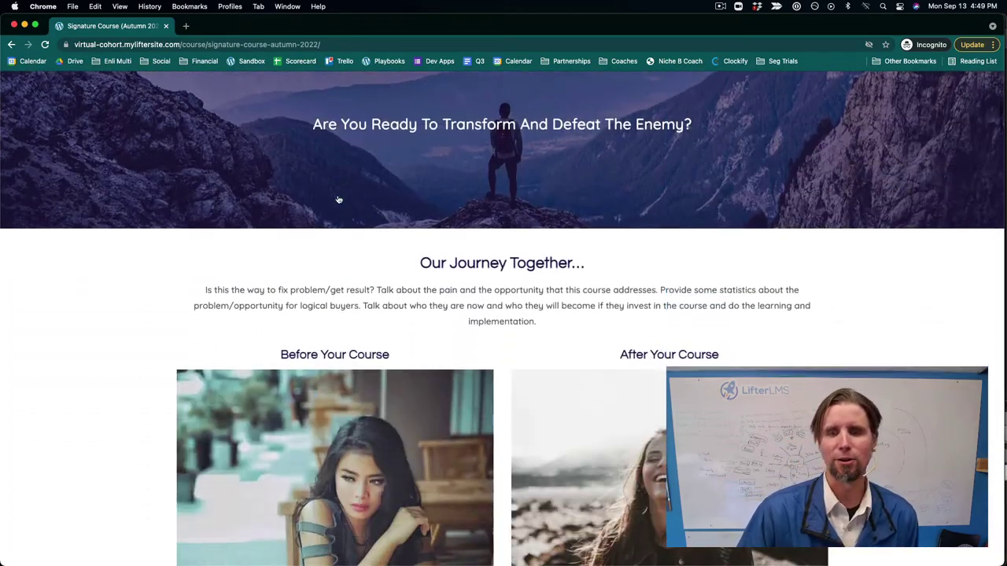
pyautogui.scroll(-15, 338, 199)
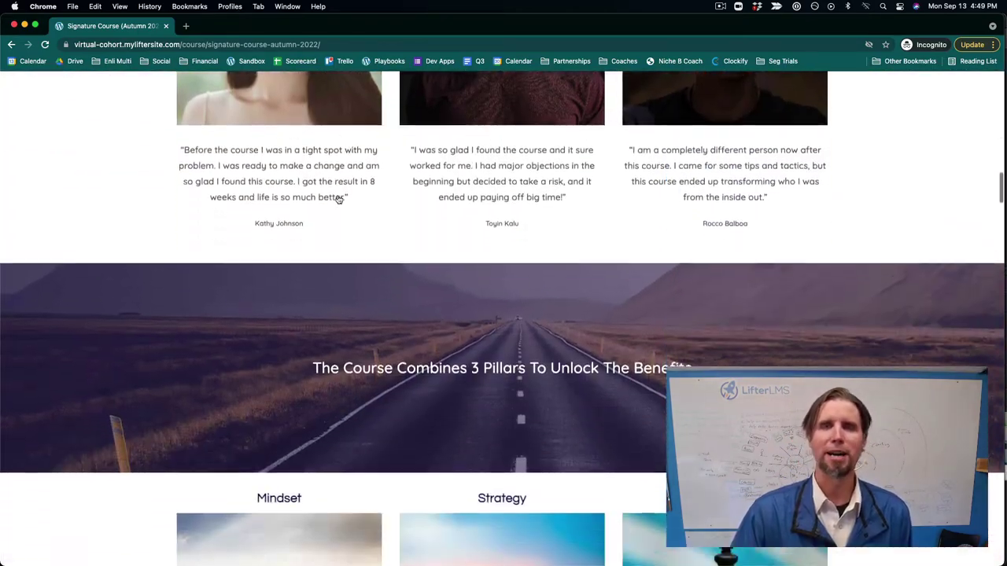
pyautogui.scroll(-15, 338, 199)
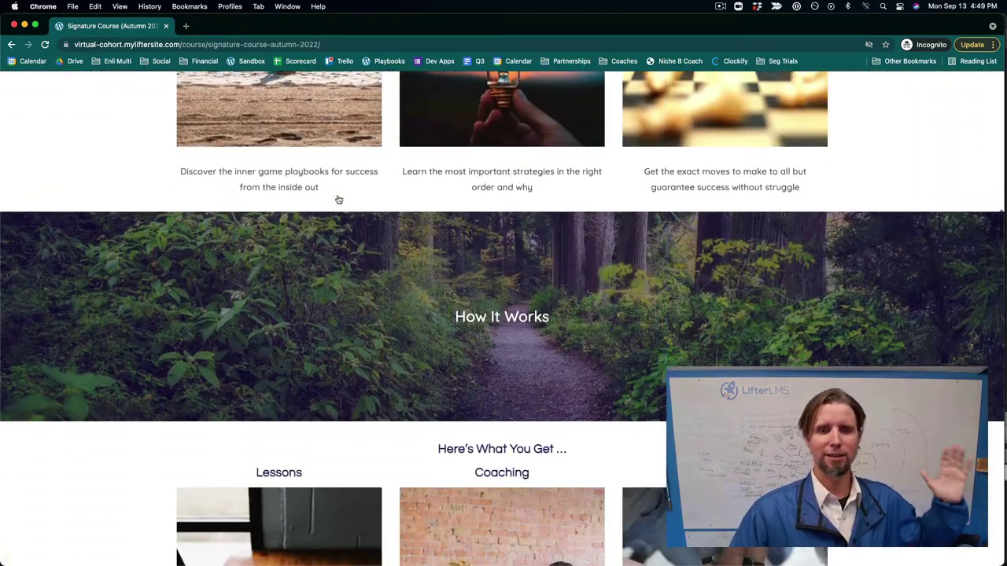
pyautogui.scroll(-10, 338, 199)
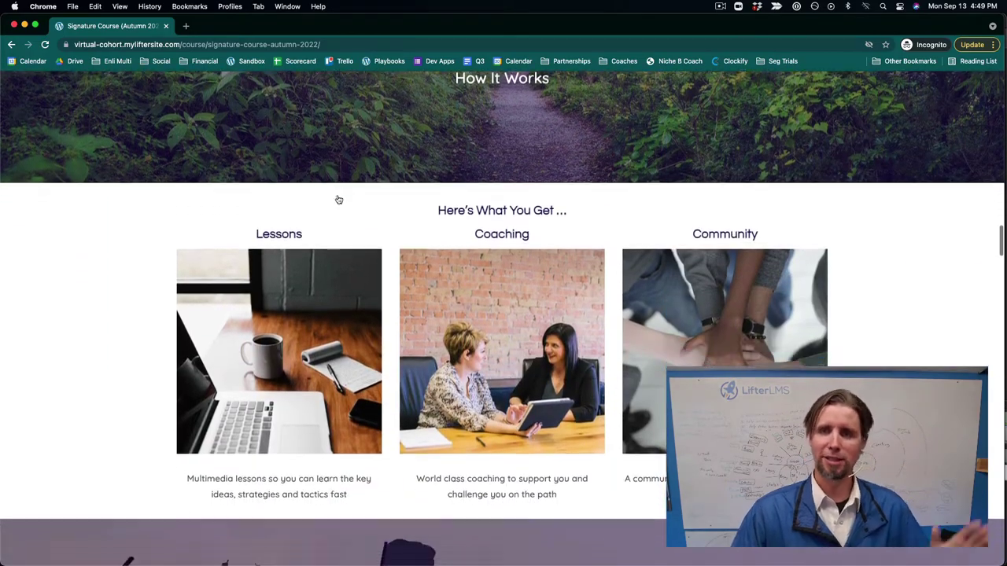
pyautogui.scroll(-2, 339, 199)
pyautogui.scroll(15, 339, 199)
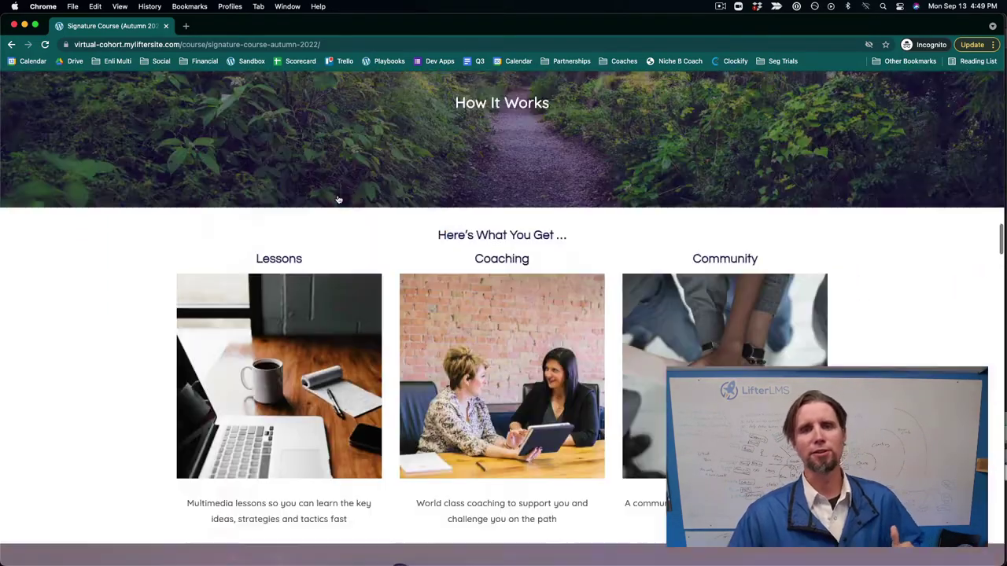
pyautogui.scroll(15, 339, 199)
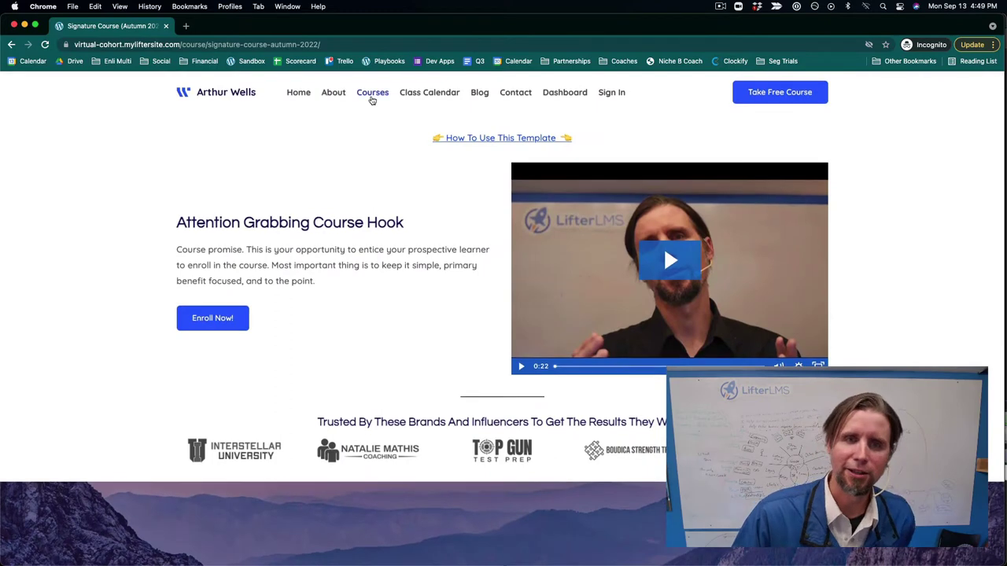
# Step: View the class calendar in month layout and return to the course catalog
pyautogui.click(425, 96)
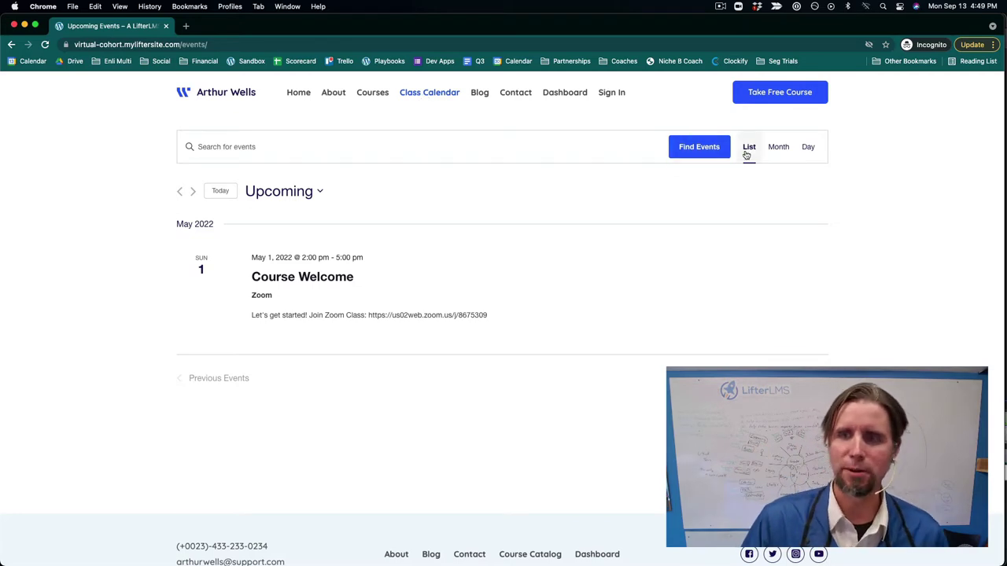
pyautogui.click(772, 152)
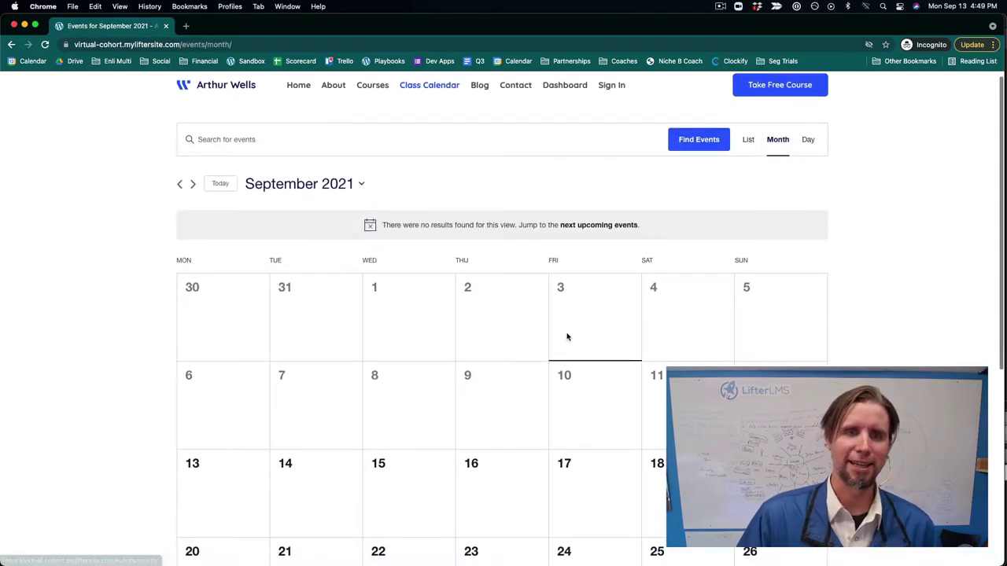
pyautogui.click(373, 96)
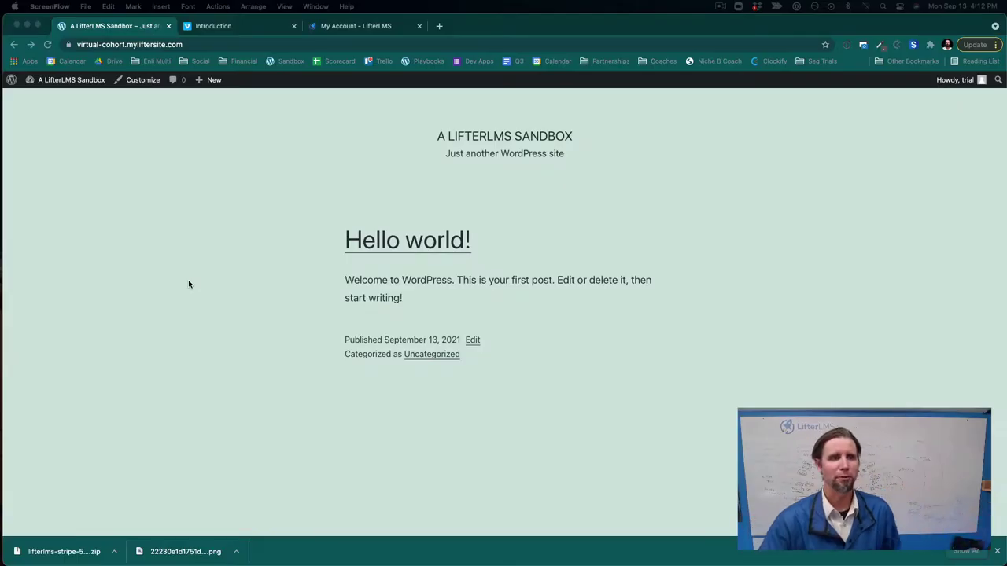
pyautogui.scroll(-5, 188, 284)
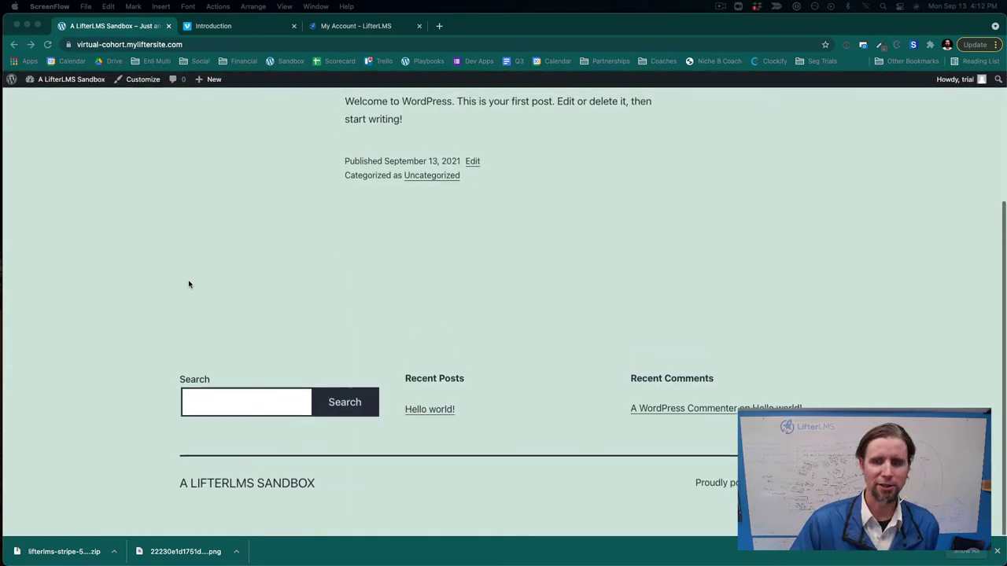
pyautogui.scroll(4, 188, 284)
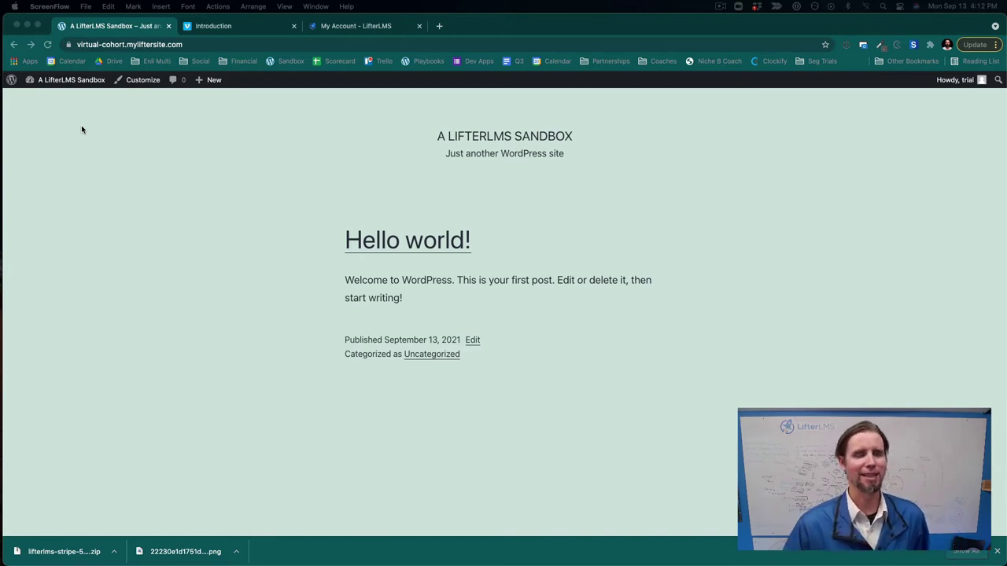
pyautogui.click(109, 155)
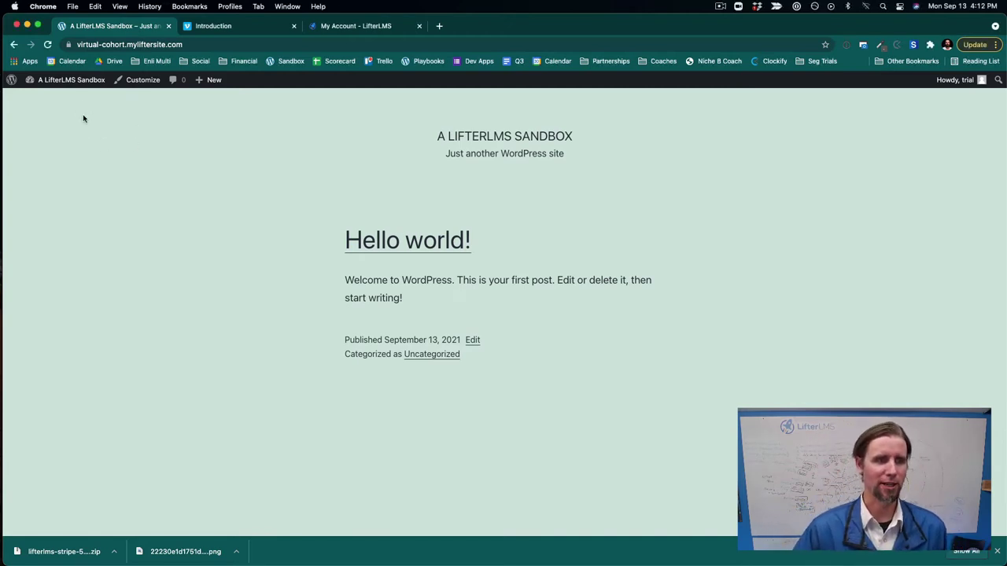
pyautogui.scroll(-3, 406, 321)
pyautogui.scroll(3, 406, 321)
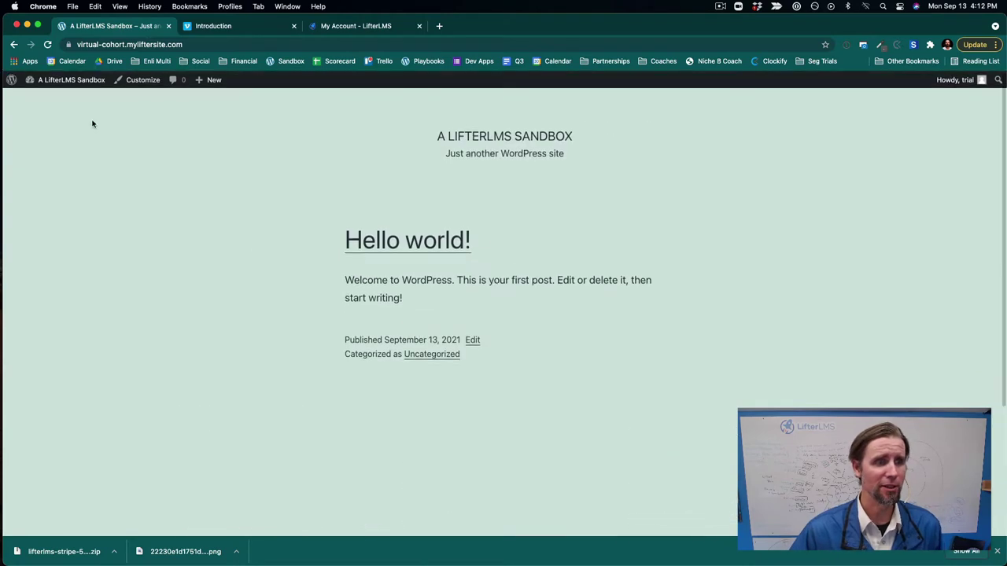
# Step: Go to the site's admin dashboard and open the page for adding new plugins
pyautogui.moveTo(67, 79)
pyautogui.click(59, 99)
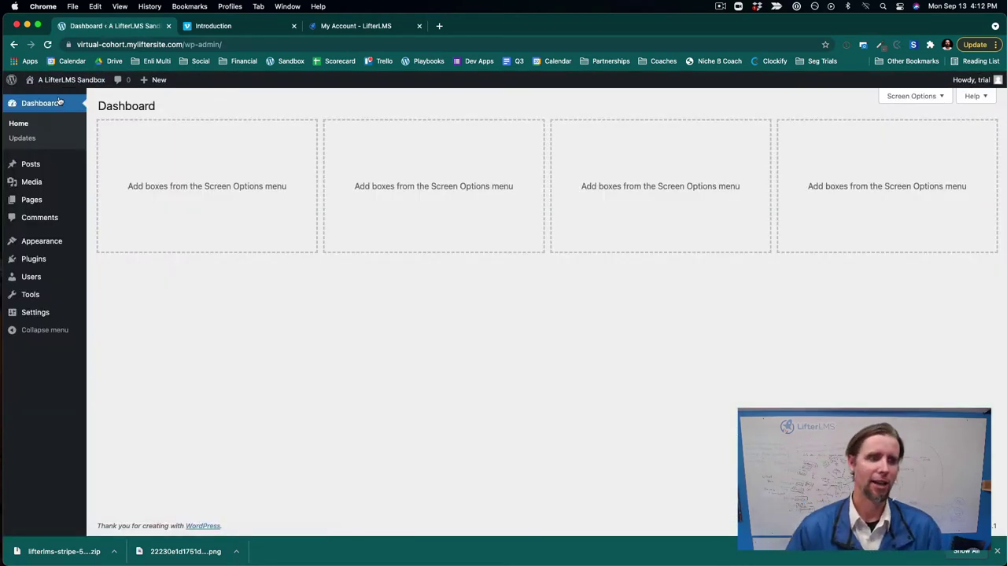
pyautogui.moveTo(56, 245)
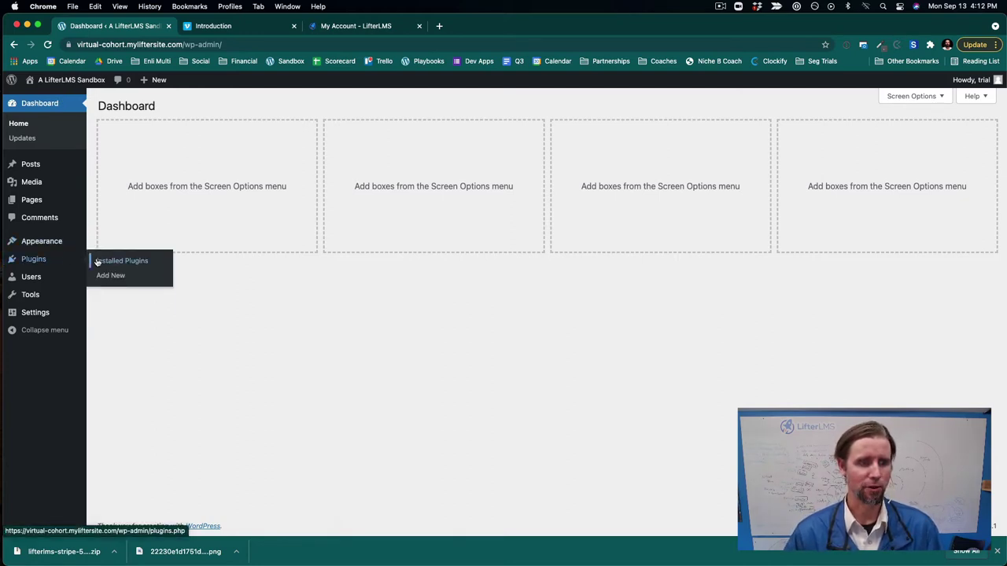
pyautogui.click(112, 275)
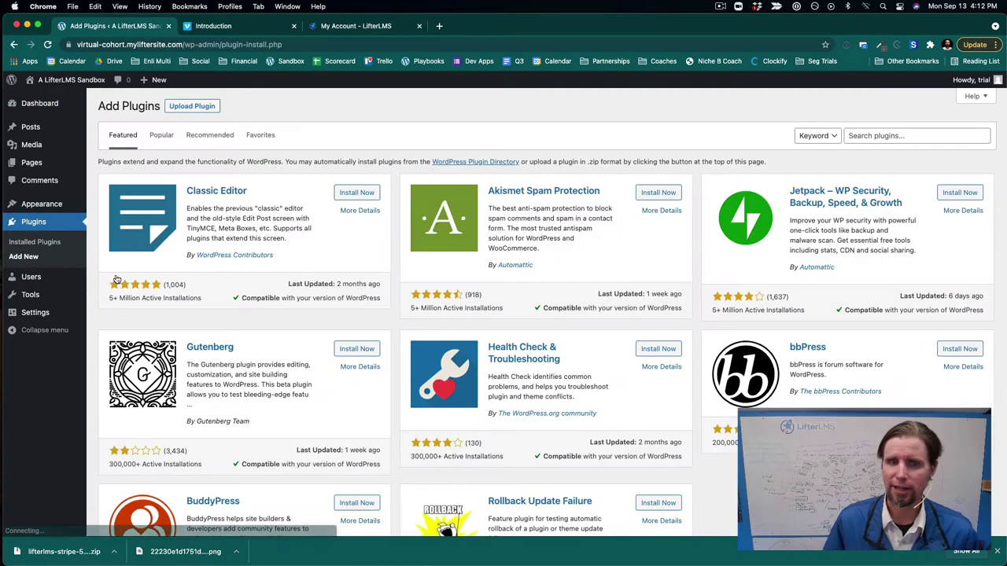
# Step: Search the plugin directory for "lifterlms" and install and activate the LMS by LifterLMS plugin
pyautogui.click(910, 135)
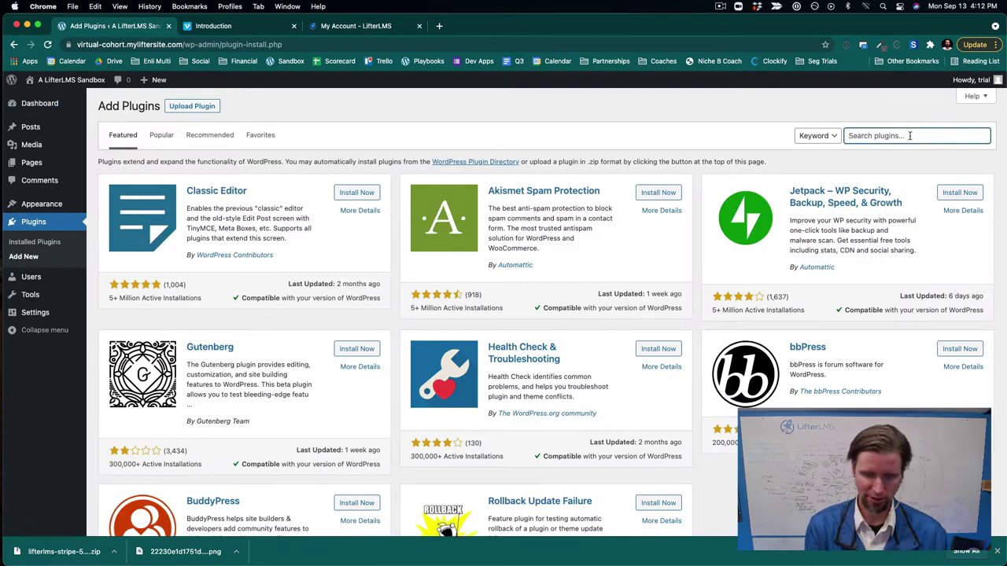
pyautogui.write('l')
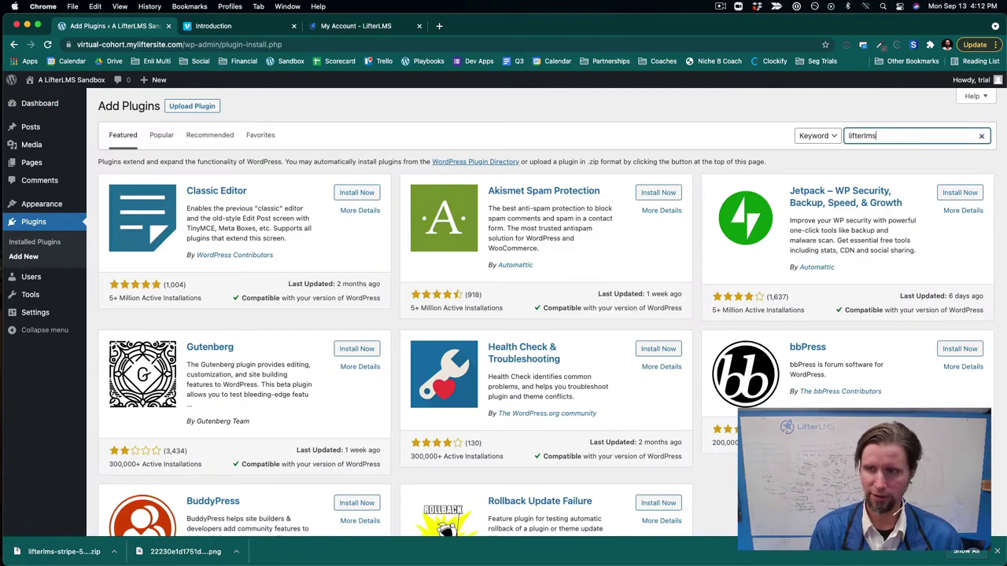
pyautogui.write('ifterlms')
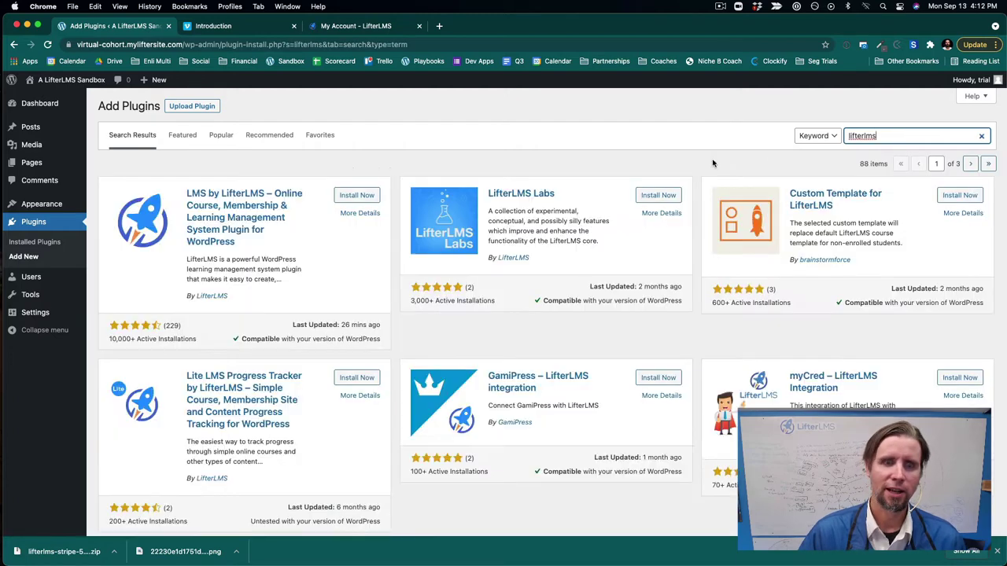
pyautogui.click(372, 199)
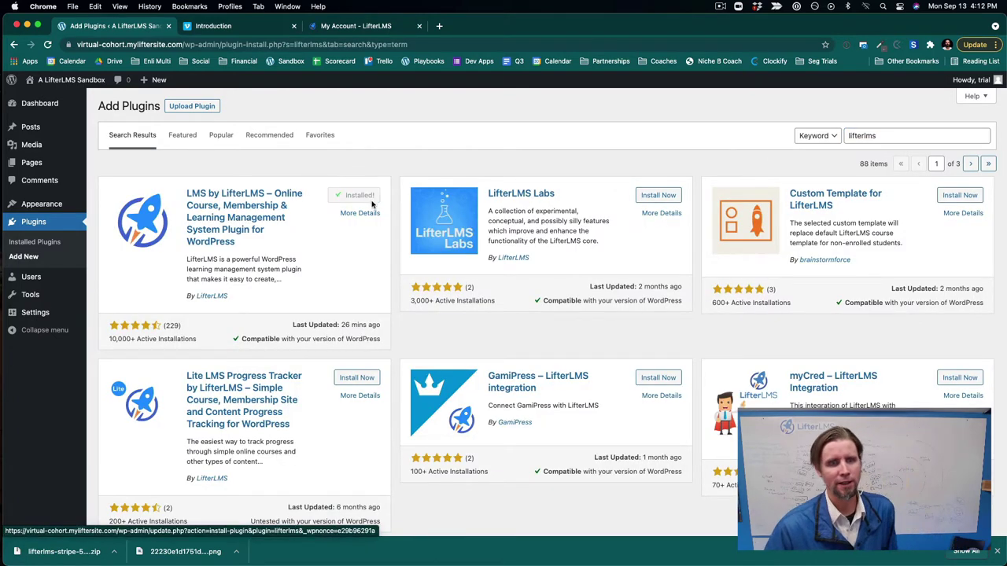
pyautogui.click(367, 198)
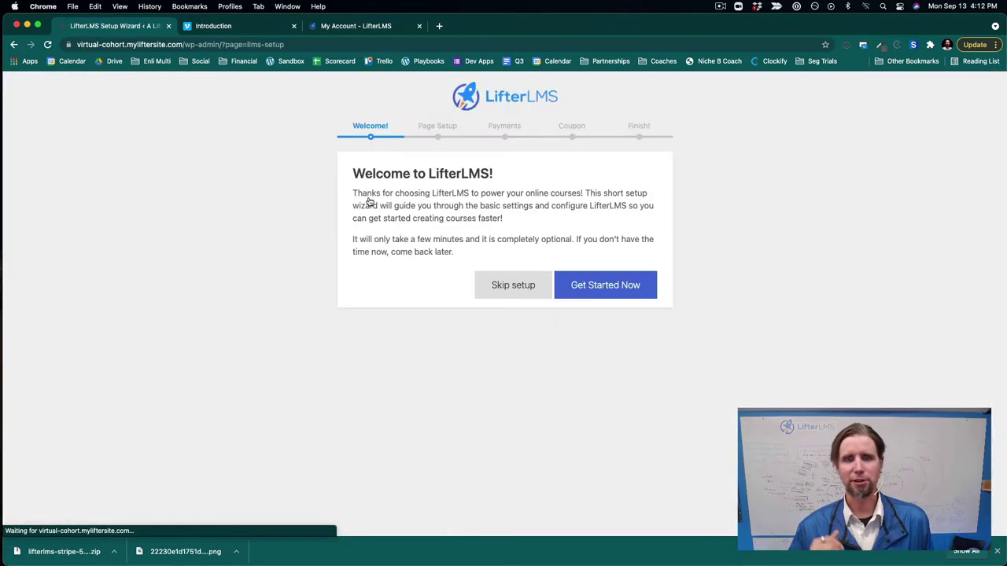
# Step: Start the LifterLMS setup wizard, save the essential pages setup and enable offline payments
pyautogui.click(619, 293)
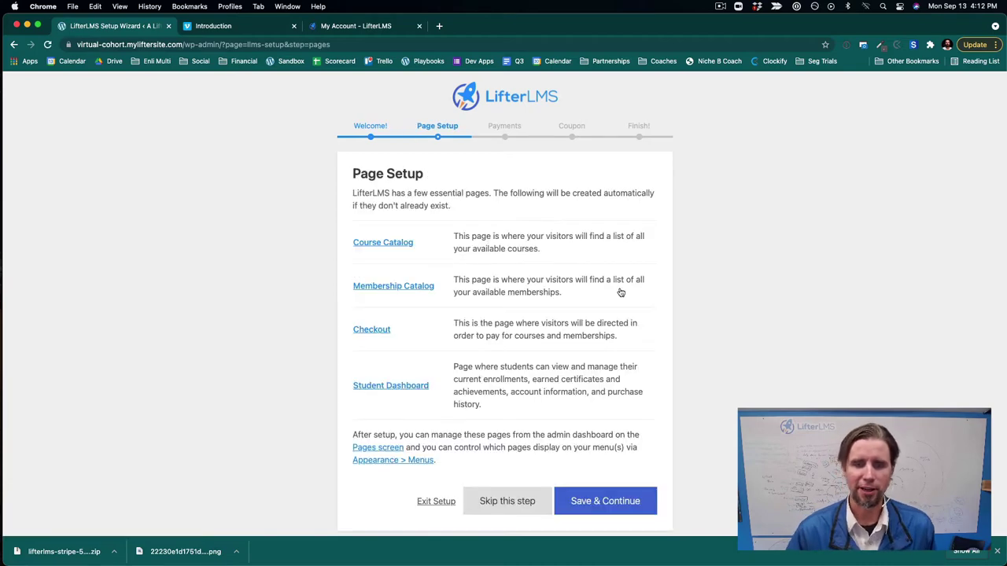
pyautogui.click(626, 508)
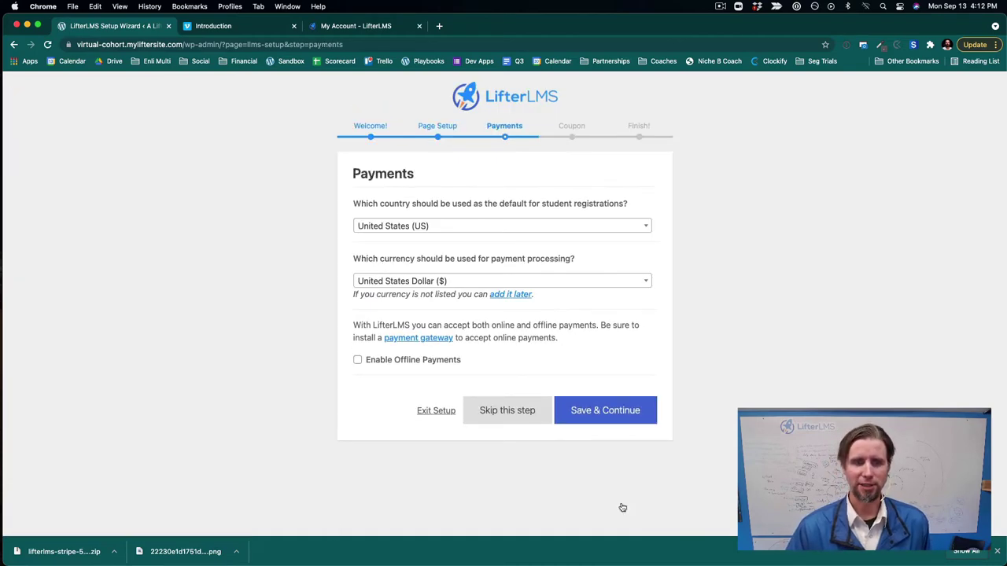
pyautogui.click(359, 360)
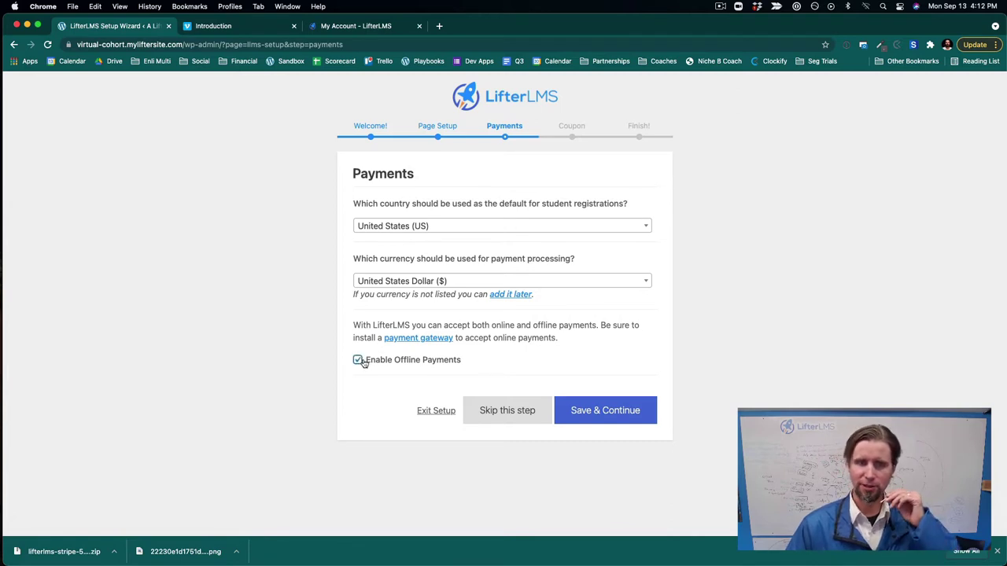
pyautogui.click(606, 410)
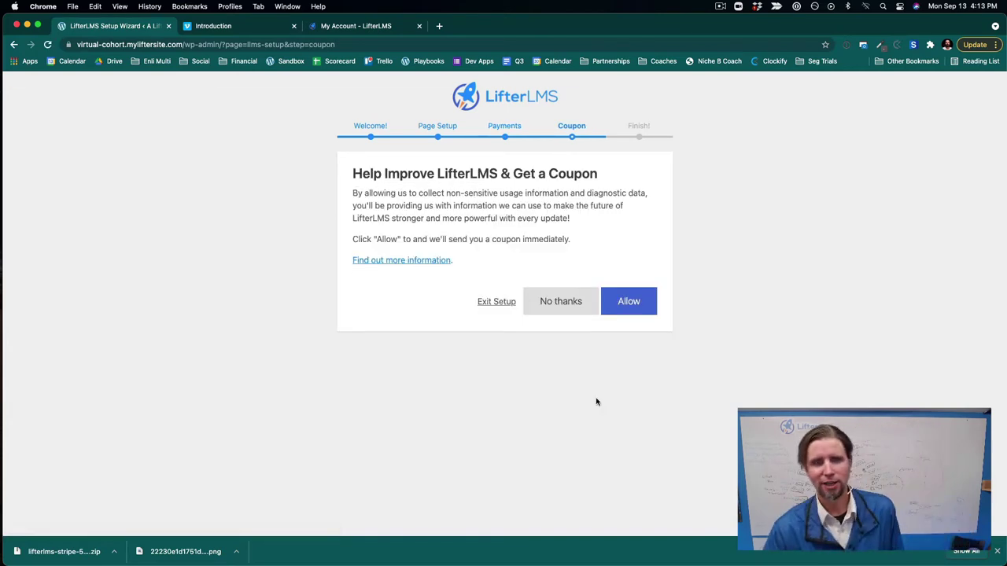
# Step: Allow usage data collection in the setup wizard and import the Course Template sample course
pyautogui.click(631, 299)
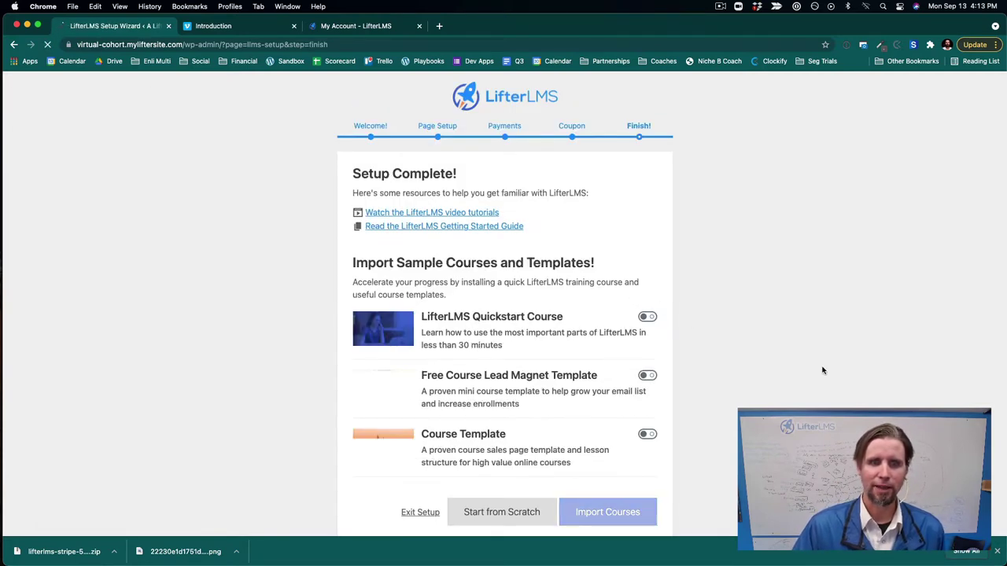
pyautogui.scroll(-1, 823, 368)
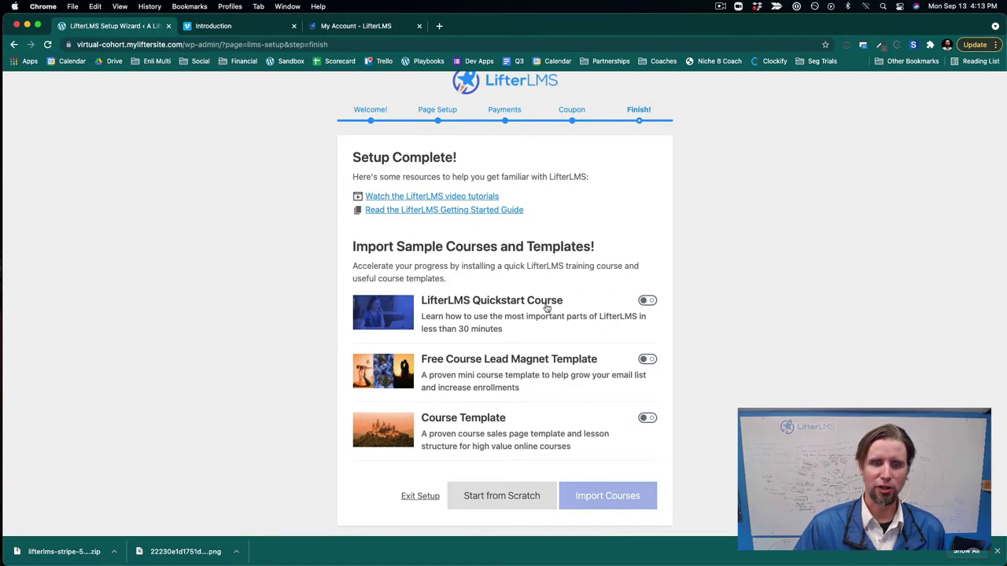
pyautogui.click(648, 418)
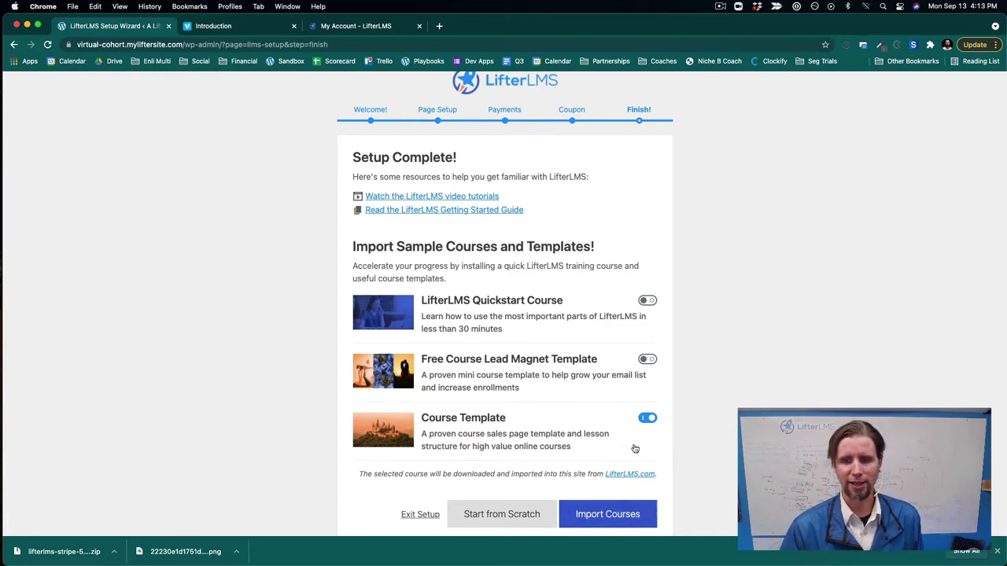
pyautogui.click(616, 515)
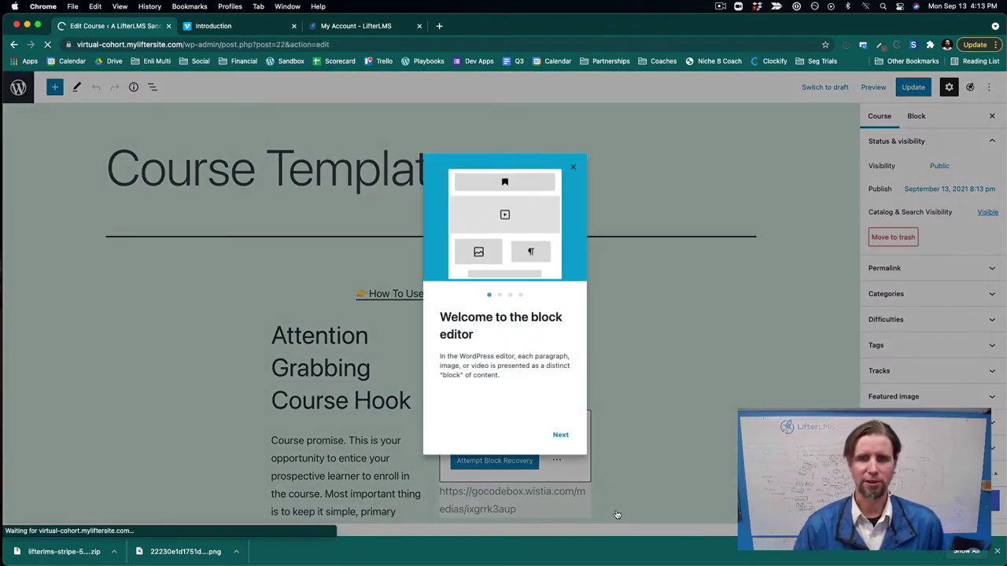
# Step: Dismiss the block editor welcome guide and recover the invalid video embed block beside the Attention Grabbing Course Hook
pyautogui.click(572, 170)
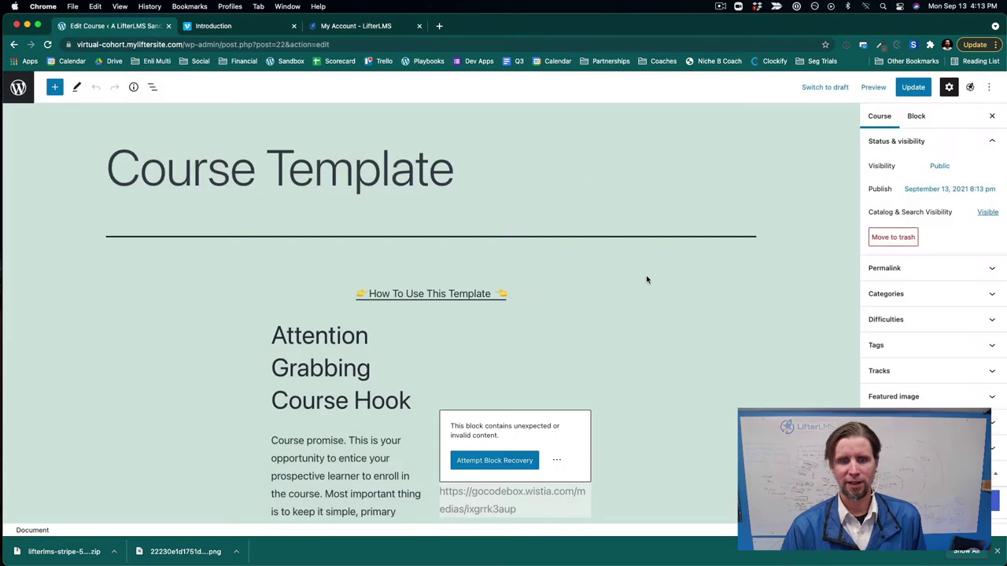
pyautogui.click(486, 467)
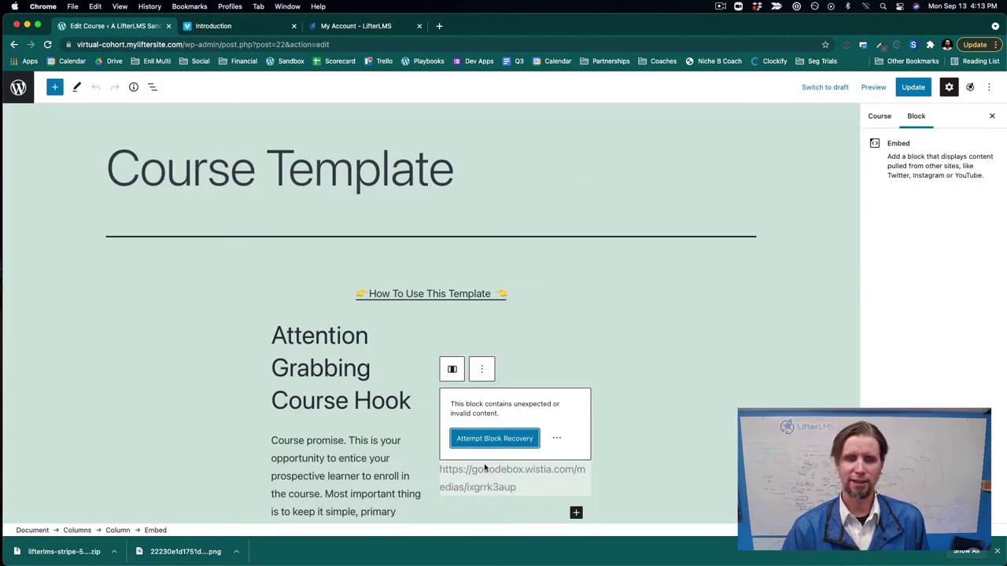
pyautogui.click(477, 439)
pyautogui.click(465, 496)
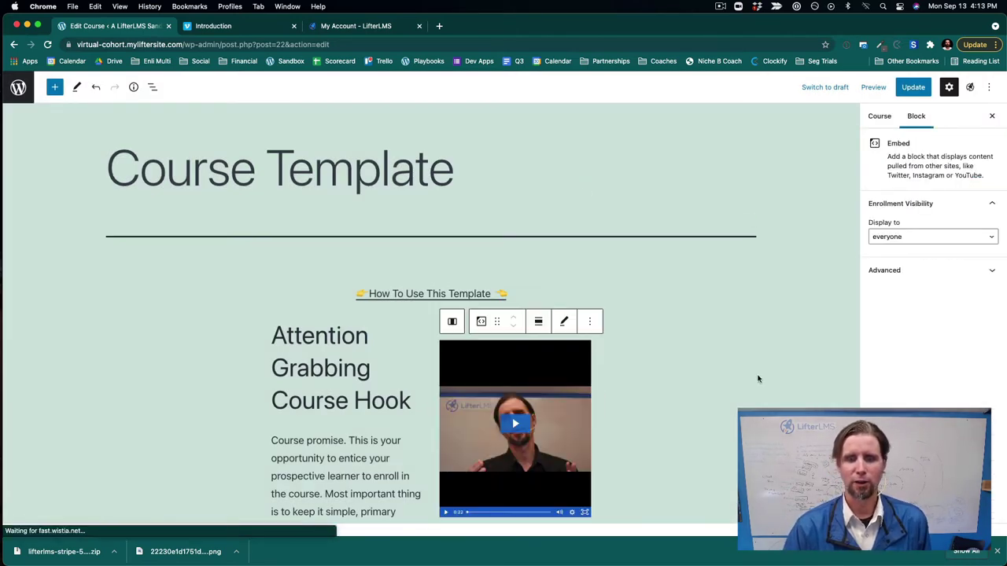
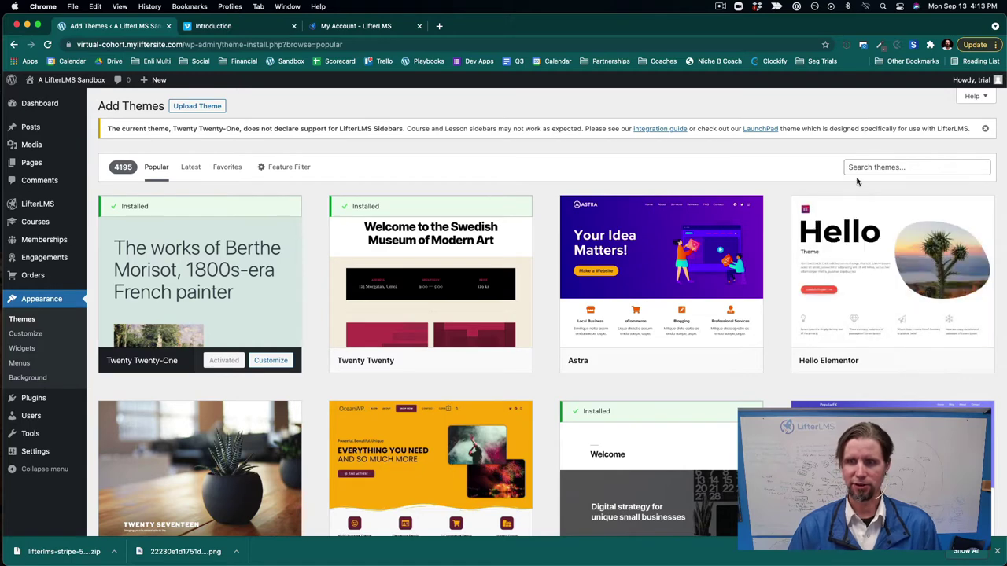
# Step: Install and activate the Kadence theme and install its Kadence Starter Templates plugin
pyautogui.scroll(-5, 881, 271)
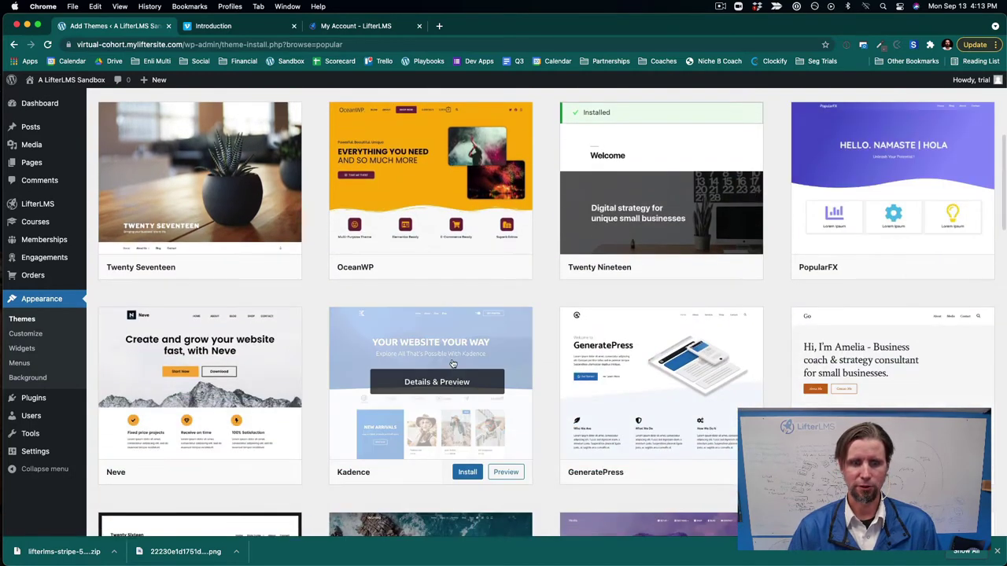
pyautogui.click(464, 473)
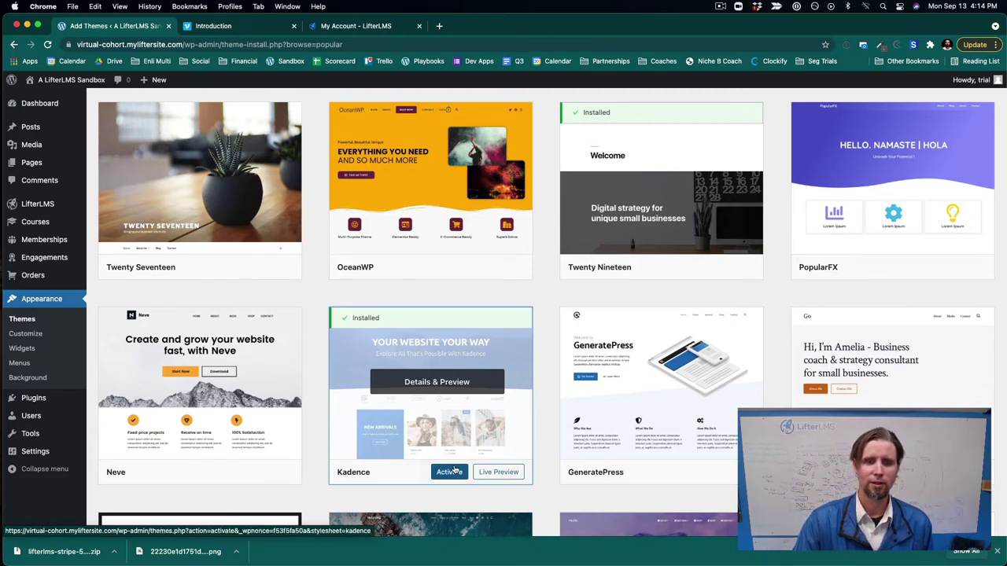
pyautogui.click(450, 472)
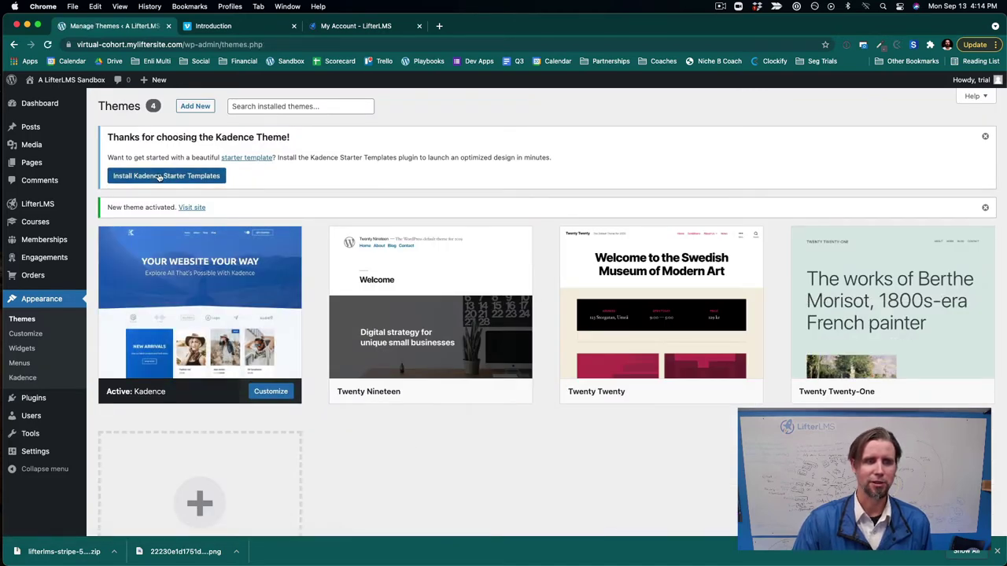
pyautogui.click(159, 176)
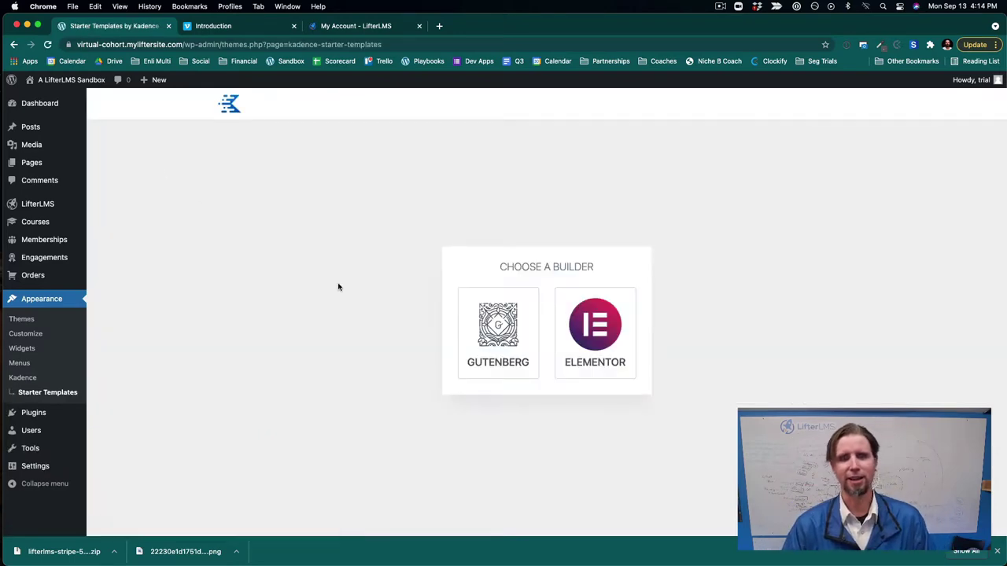
# Step: Choose the Gutenberg builder and import the Course starter template as a full site
pyautogui.click(506, 330)
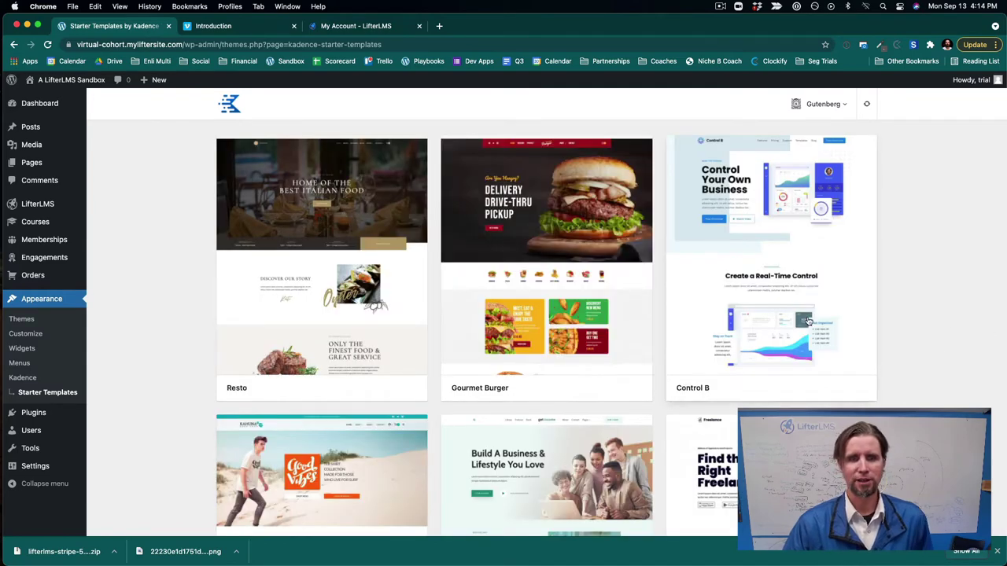
pyautogui.scroll(-5, 738, 391)
pyautogui.scroll(-3, 738, 391)
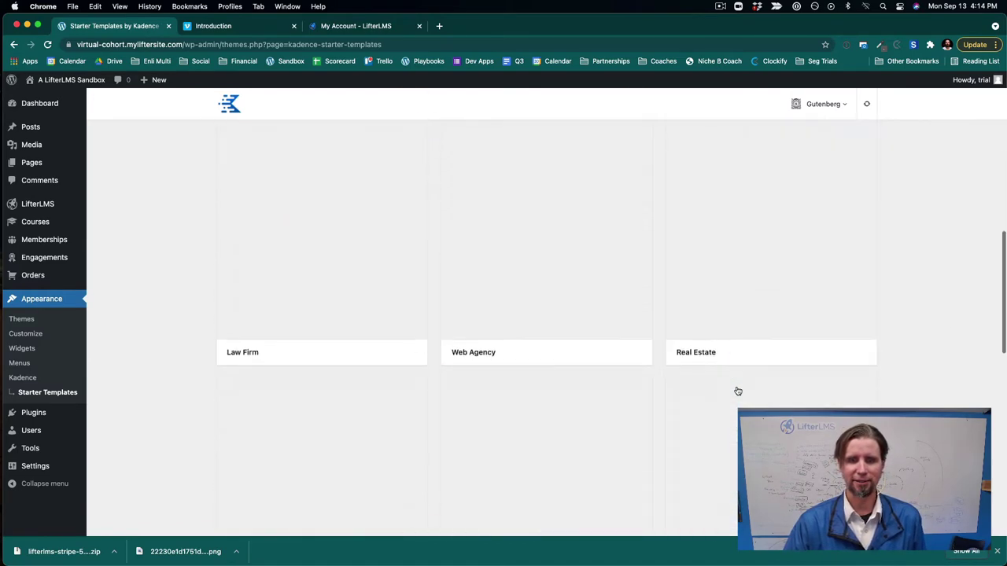
pyautogui.scroll(-1, 738, 391)
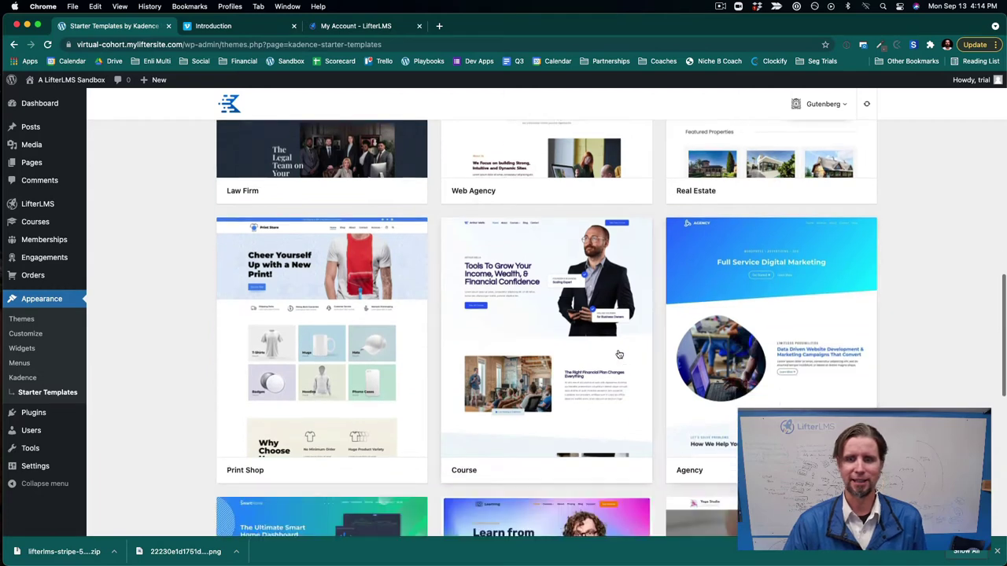
pyautogui.click(497, 335)
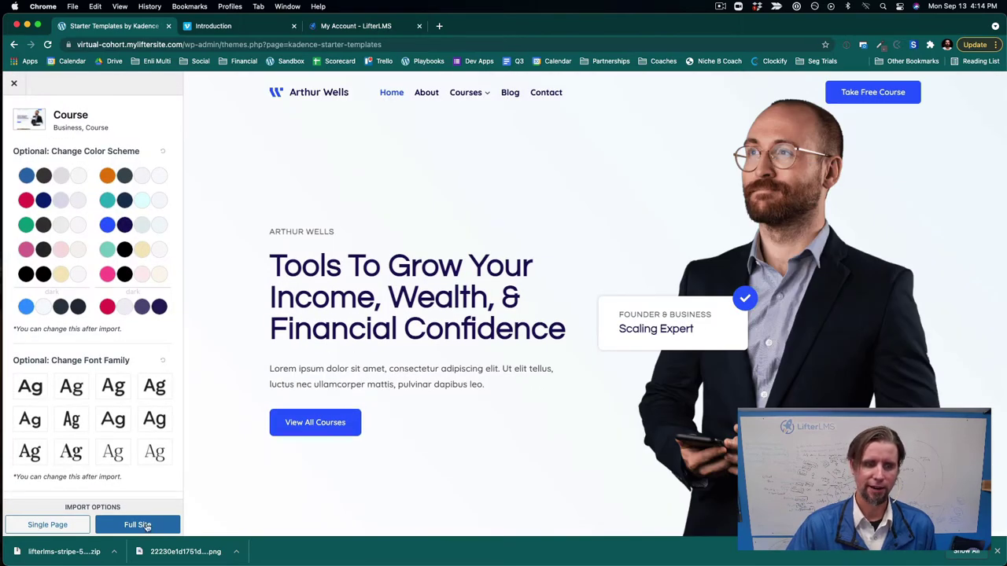
pyautogui.click(146, 526)
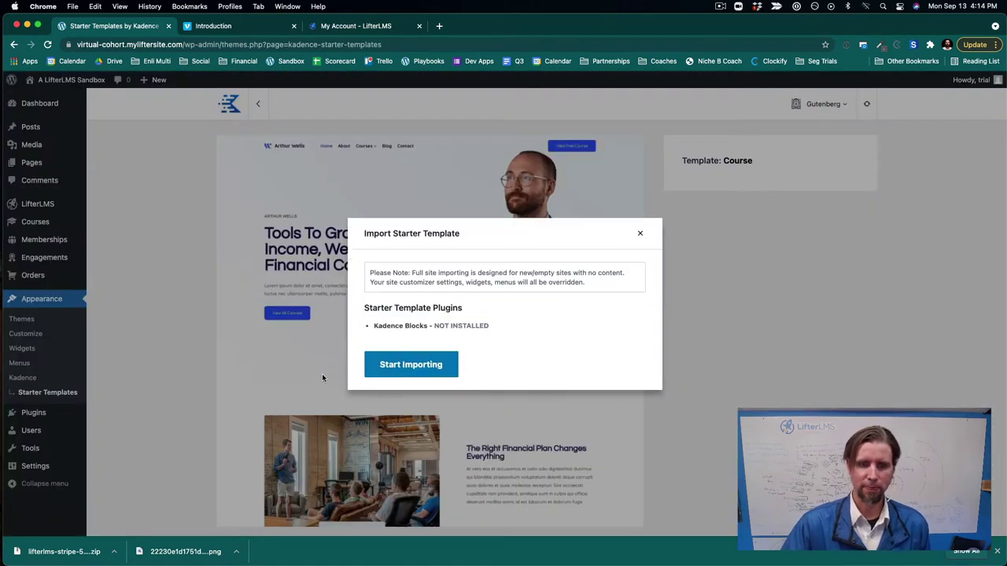
pyautogui.click(400, 364)
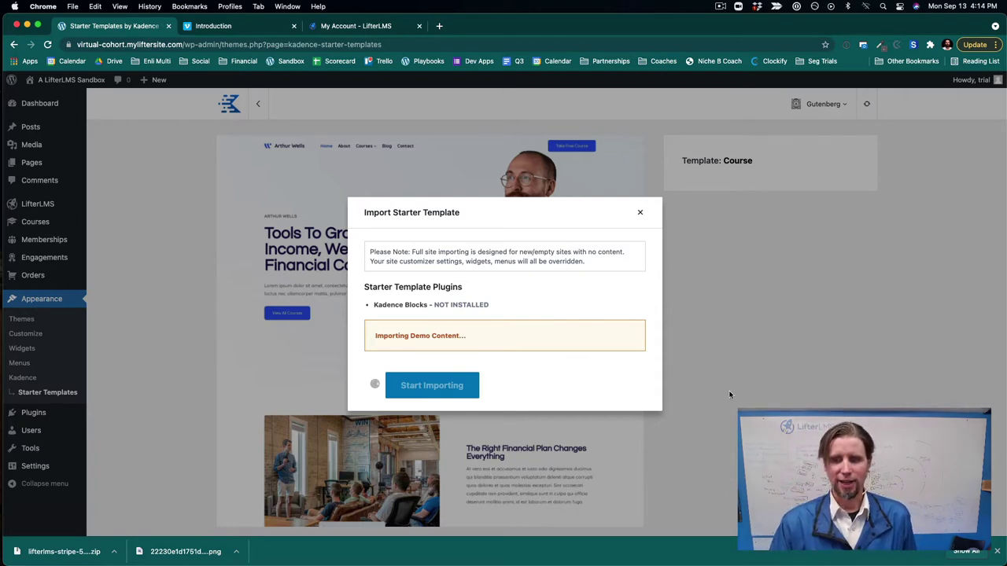
pyautogui.click(995, 552)
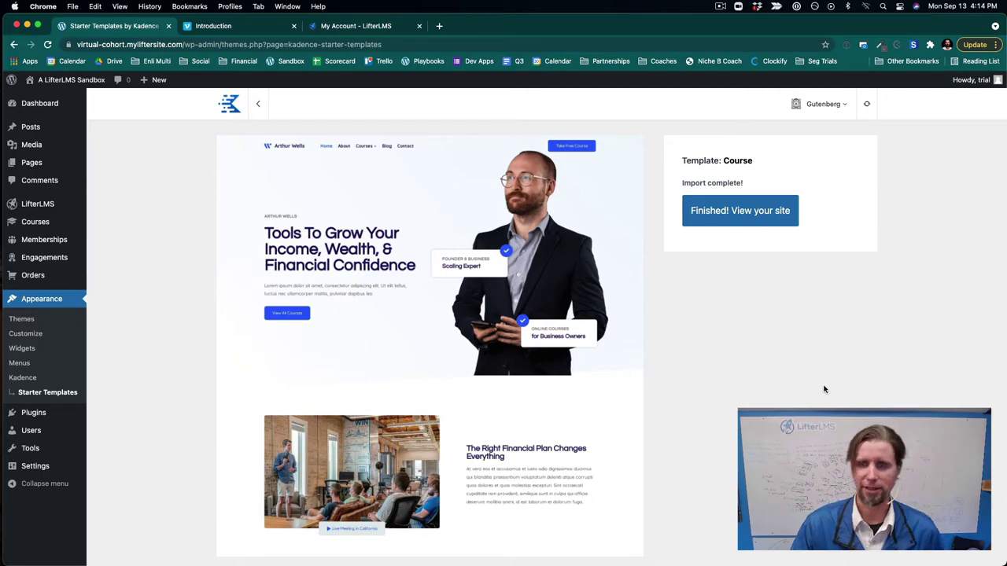
# Step: View the finished site and look through the imported home page from header to footer
pyautogui.click(718, 223)
pyautogui.scroll(-10, 718, 223)
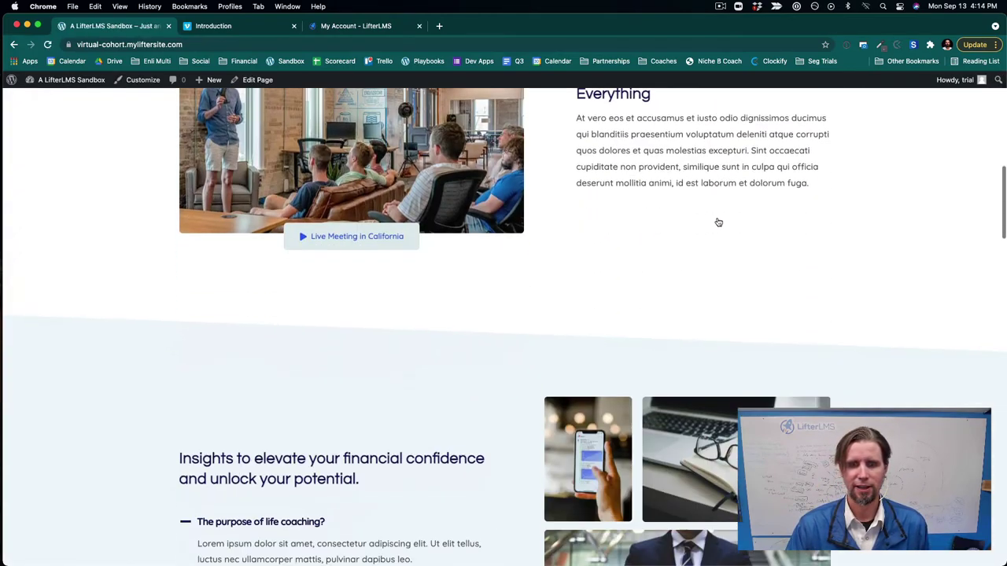
pyautogui.scroll(-20, 718, 223)
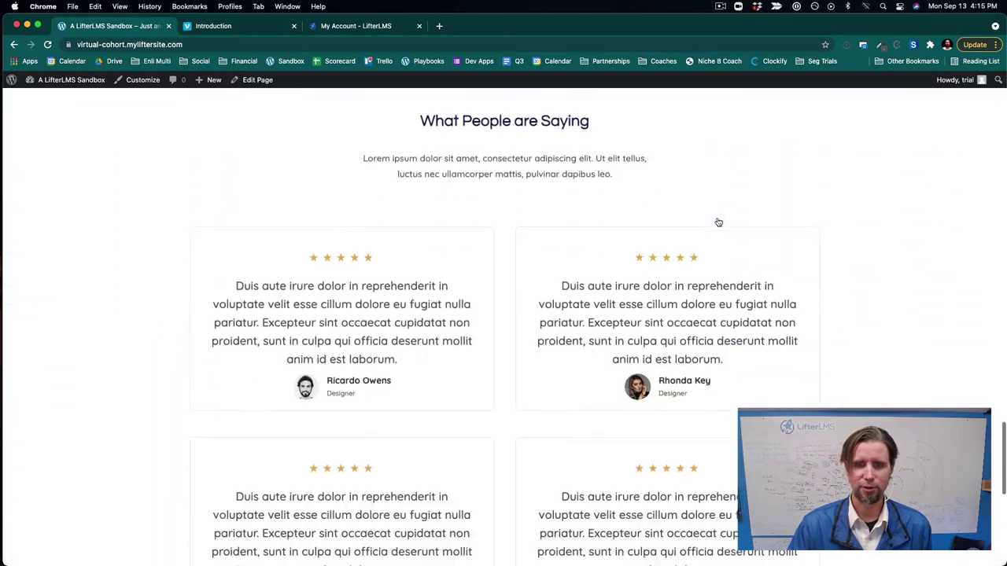
pyautogui.scroll(-8, 718, 223)
pyautogui.scroll(20, 718, 222)
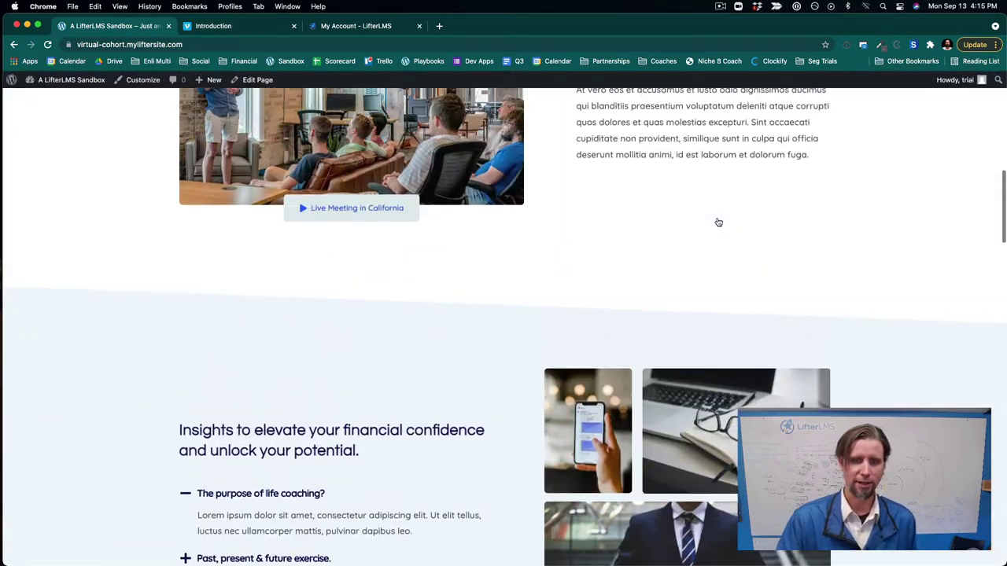
pyautogui.scroll(15, 718, 222)
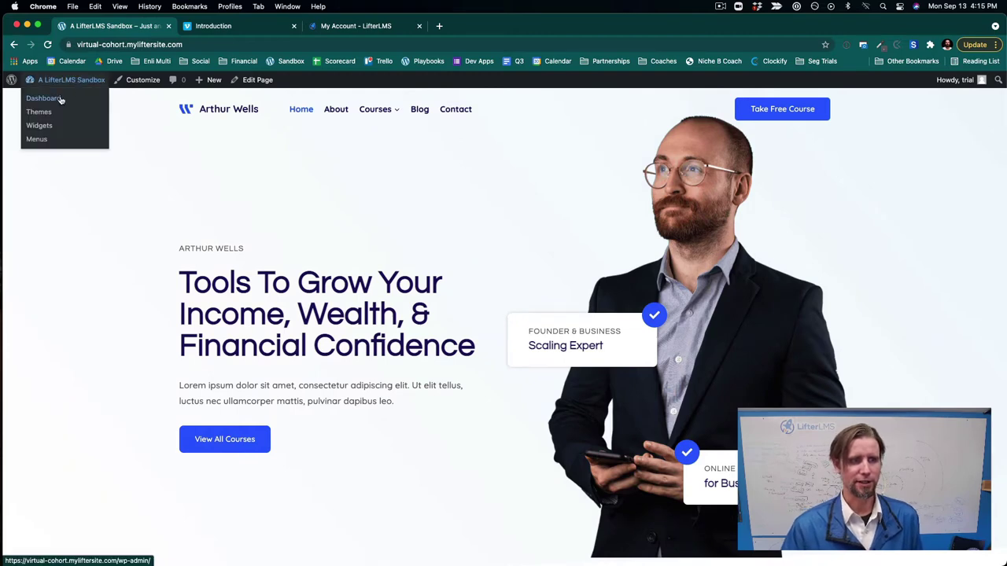
# Step: Search the plugin directory for "events" and install and activate The Events Calendar plugin
pyautogui.click(61, 99)
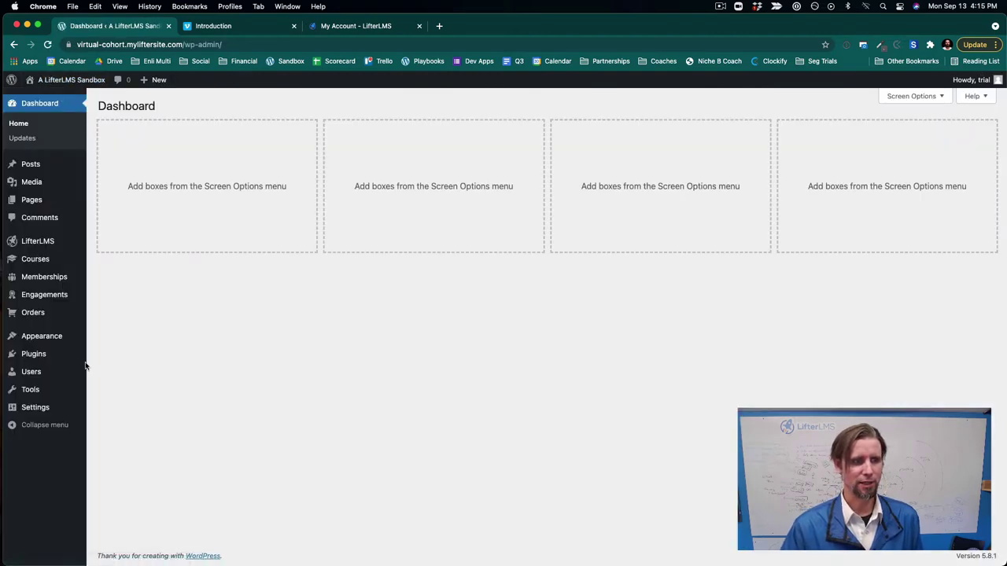
pyautogui.moveTo(59, 355)
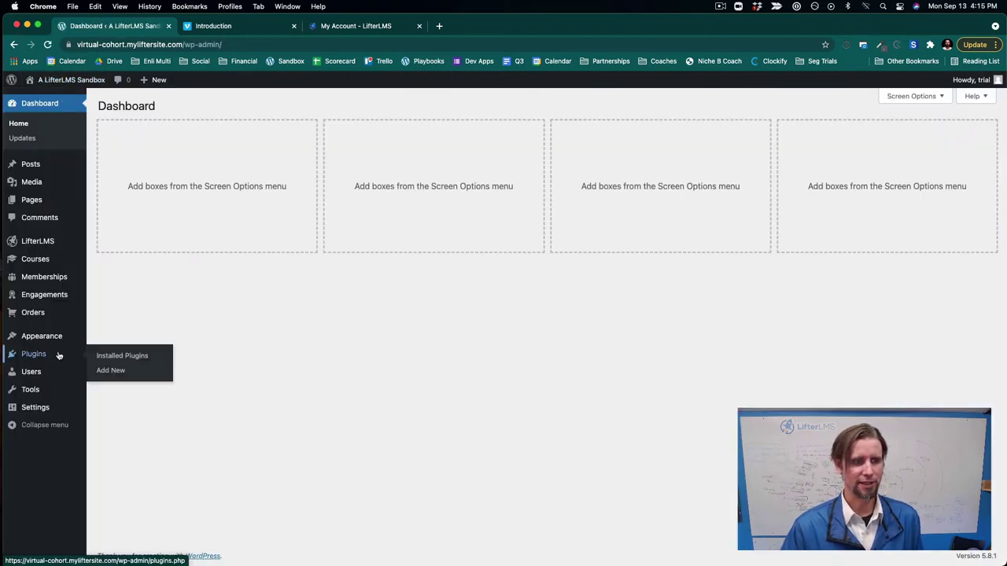
pyautogui.click(110, 370)
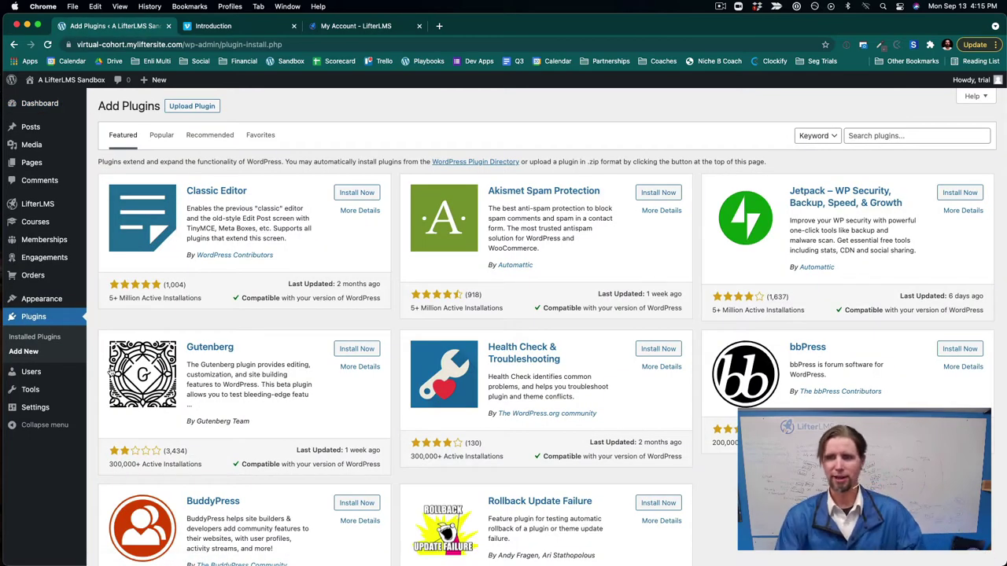
pyautogui.click(891, 134)
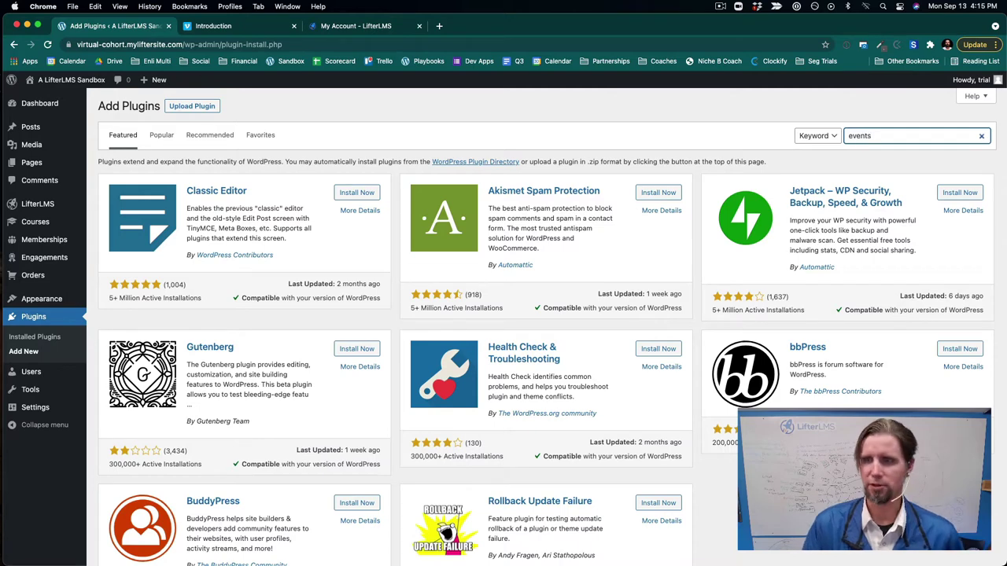
pyautogui.press('Return')
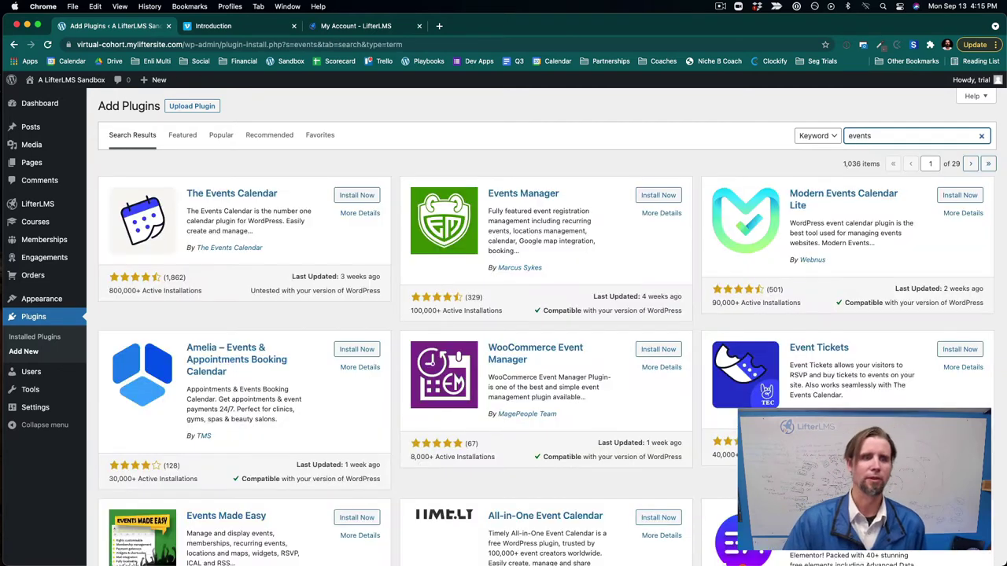
pyautogui.click(370, 196)
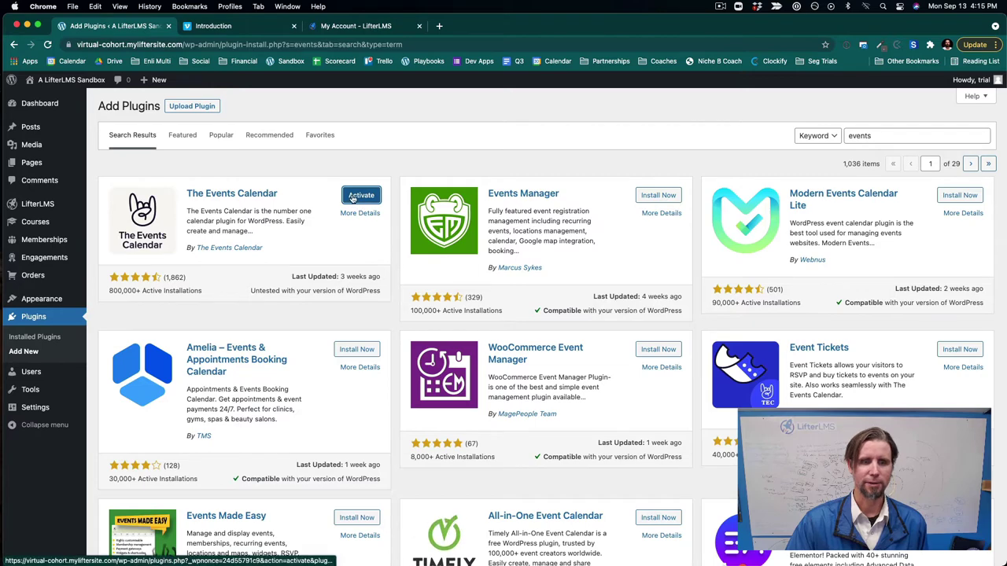
pyautogui.click(354, 198)
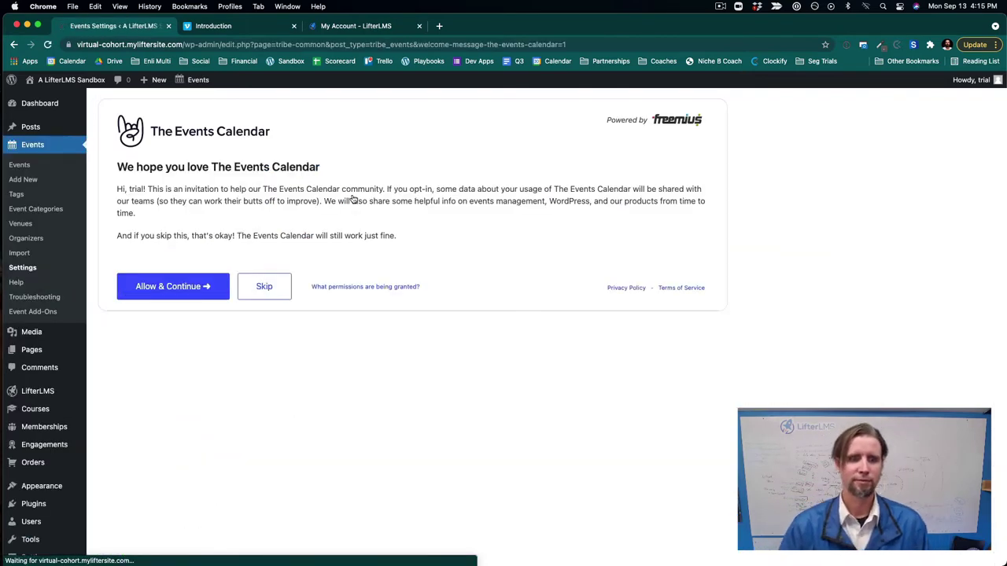
# Step: Opt in to The Events Calendar's usage data sharing and dismiss the notices on its welcome page
pyautogui.click(198, 291)
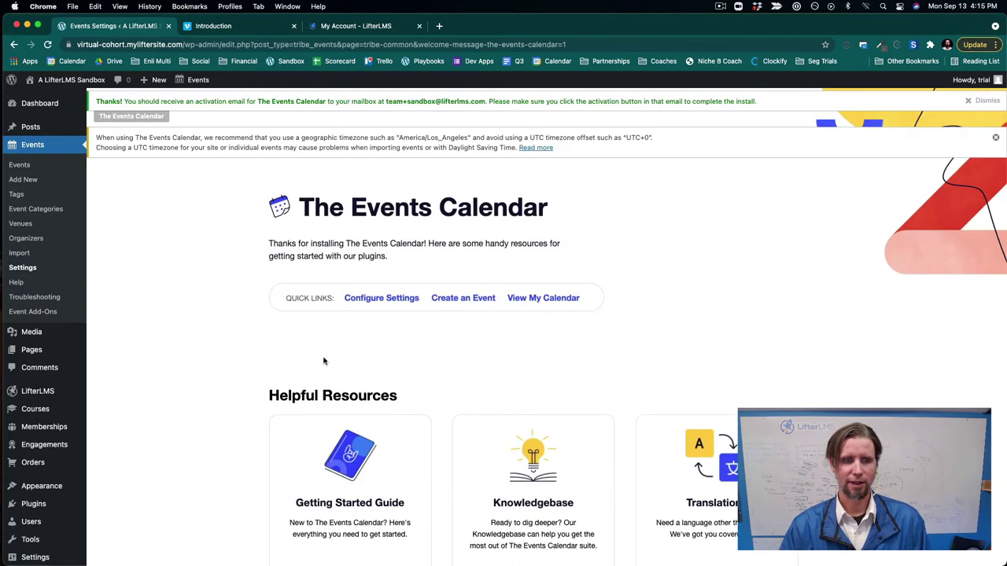
pyautogui.click(970, 102)
pyautogui.click(995, 103)
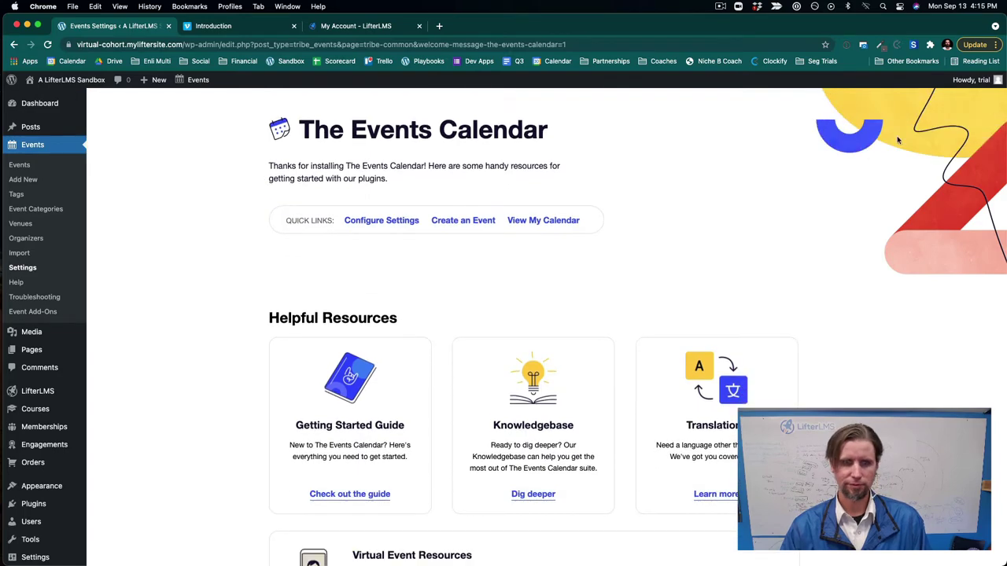
pyautogui.scroll(-5, 711, 390)
pyautogui.scroll(5, 710, 395)
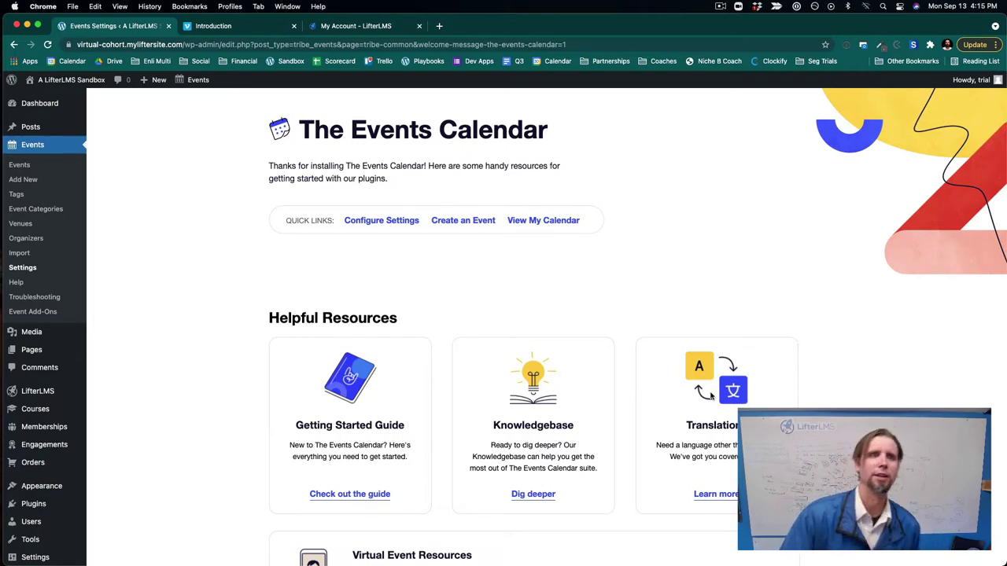
pyautogui.scroll(2, 598, 330)
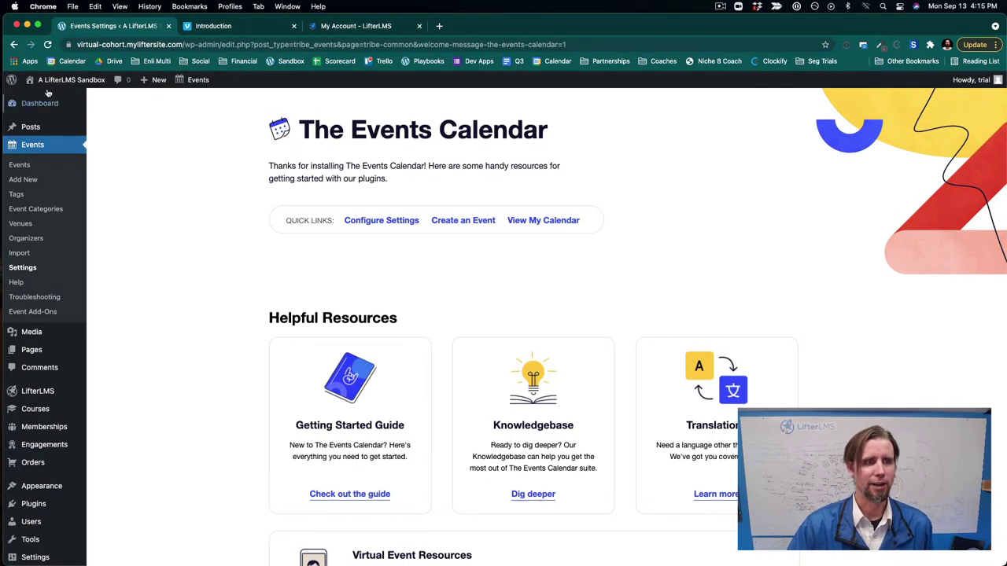
# Step: Visit the live site and review the home page and its navigation menu
pyautogui.moveTo(57, 83)
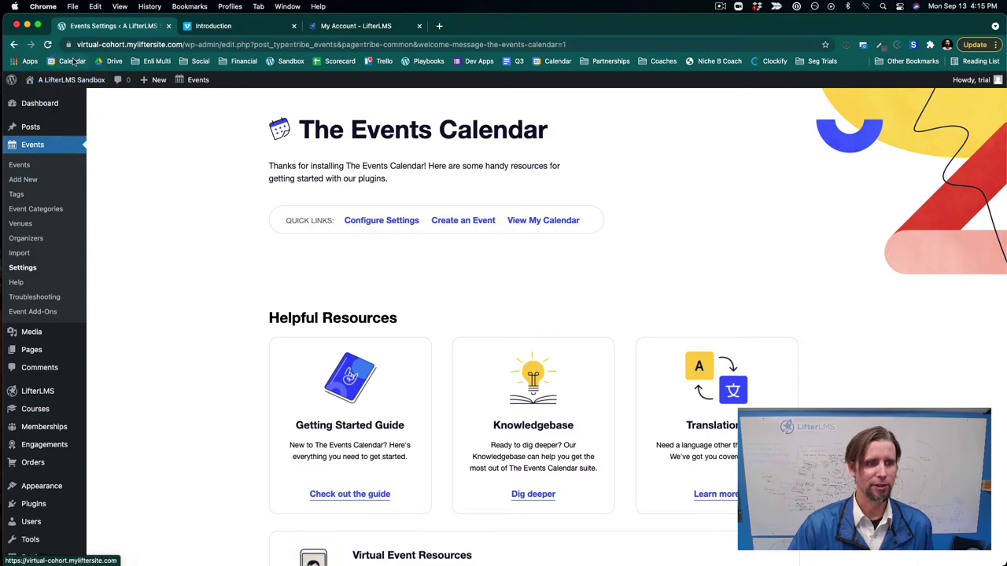
pyautogui.click(56, 97)
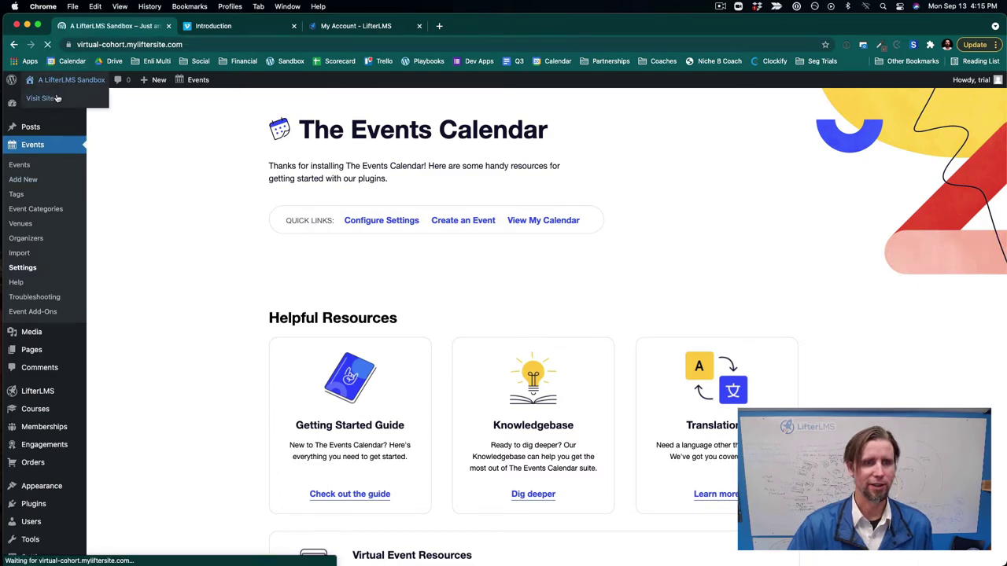
pyautogui.scroll(-3, 375, 274)
pyautogui.scroll(-5, 375, 236)
pyautogui.scroll(10, 375, 213)
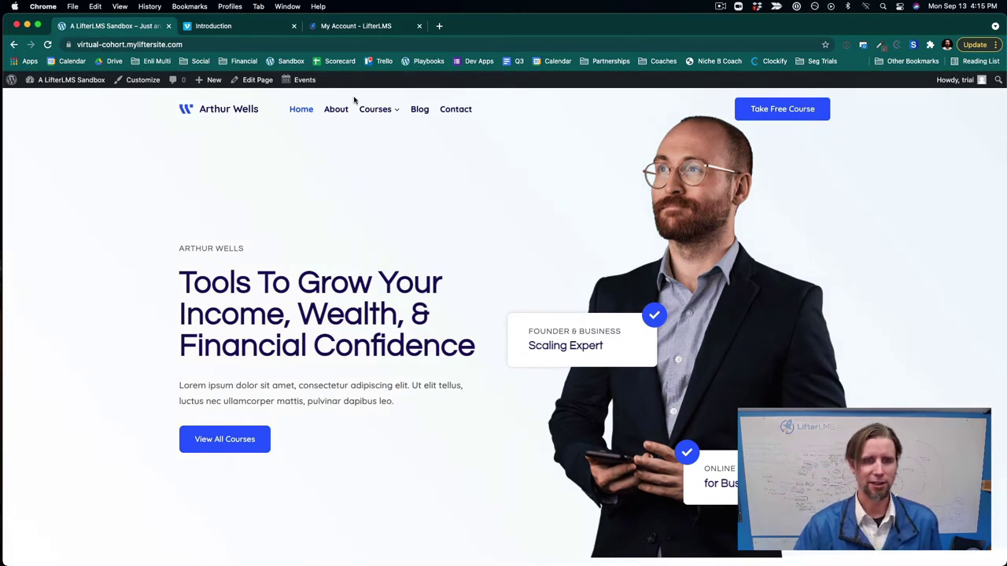
# Step: Open the site's menu editor and remove the Courses item and its Course sub-item from Course Menu
pyautogui.moveTo(75, 99)
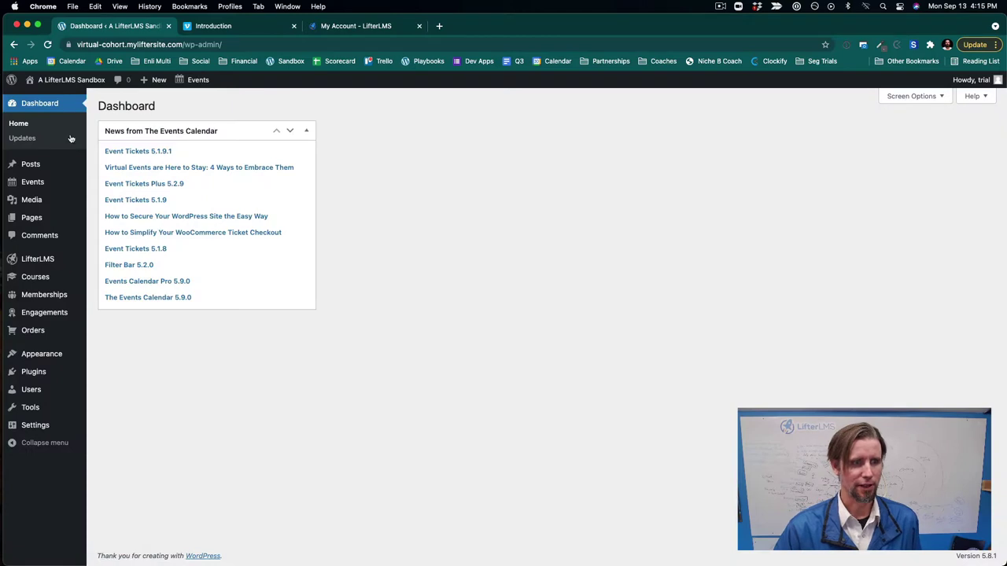
pyautogui.moveTo(59, 354)
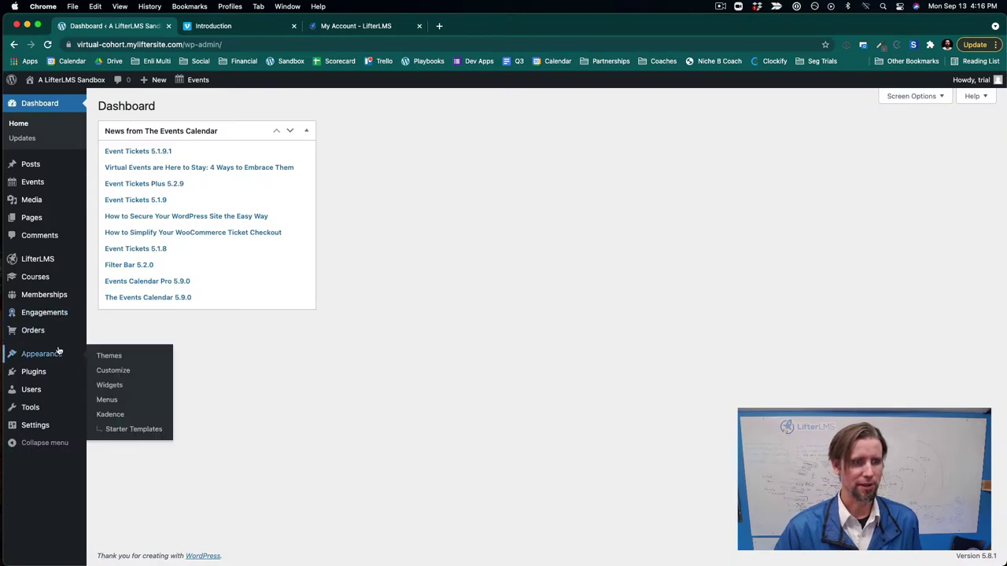
pyautogui.click(117, 385)
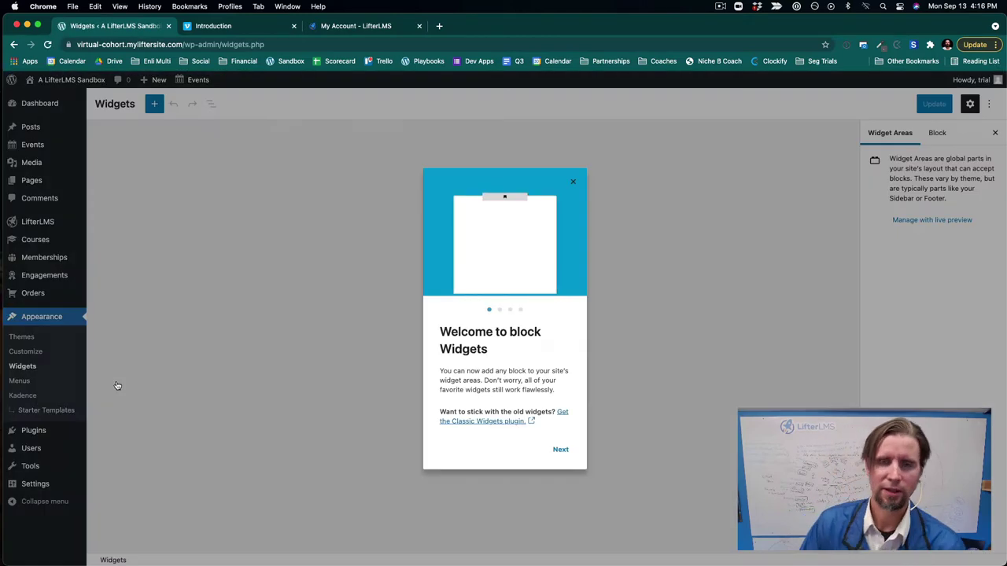
pyautogui.click(573, 182)
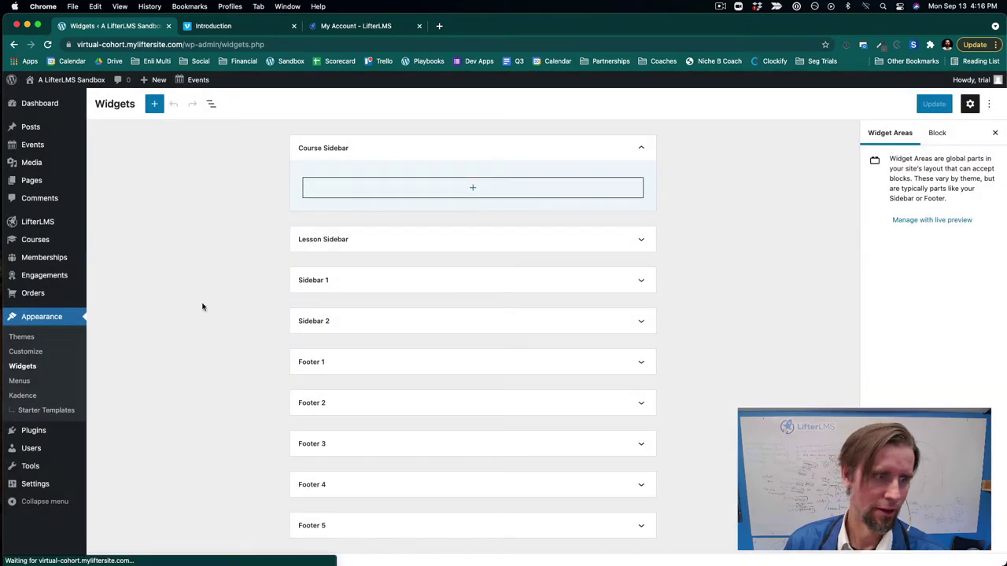
pyautogui.click(20, 381)
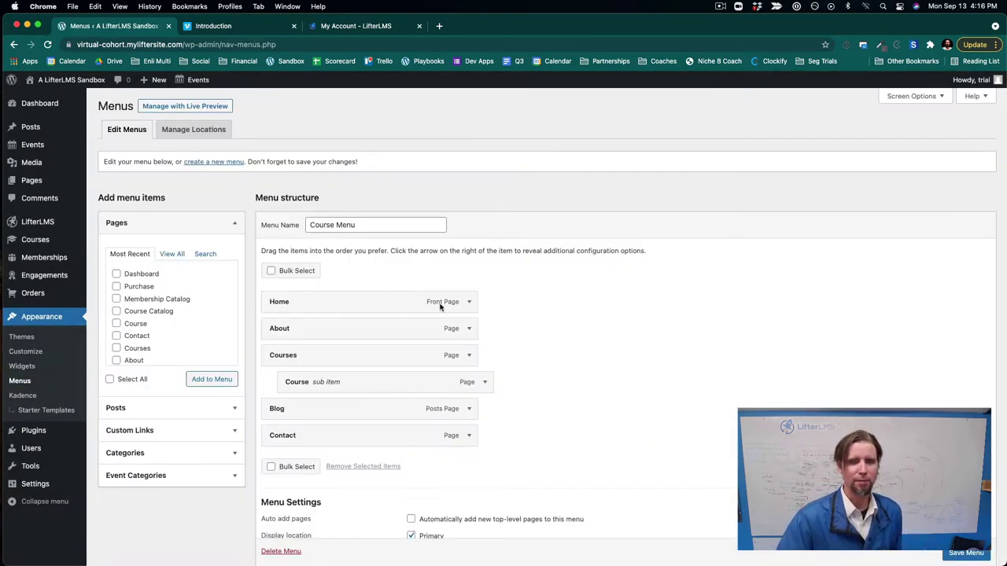
pyautogui.click(469, 356)
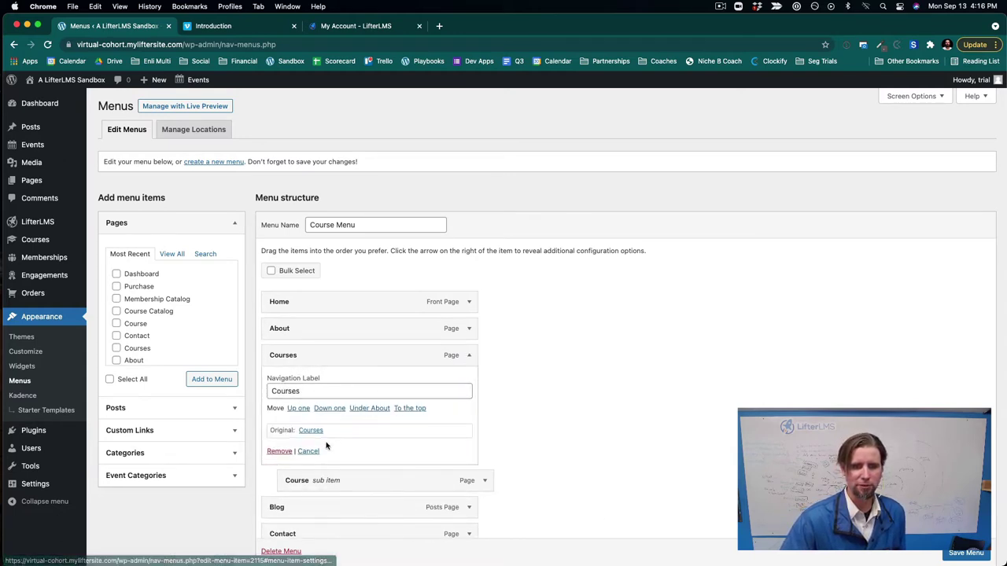
pyautogui.click(284, 451)
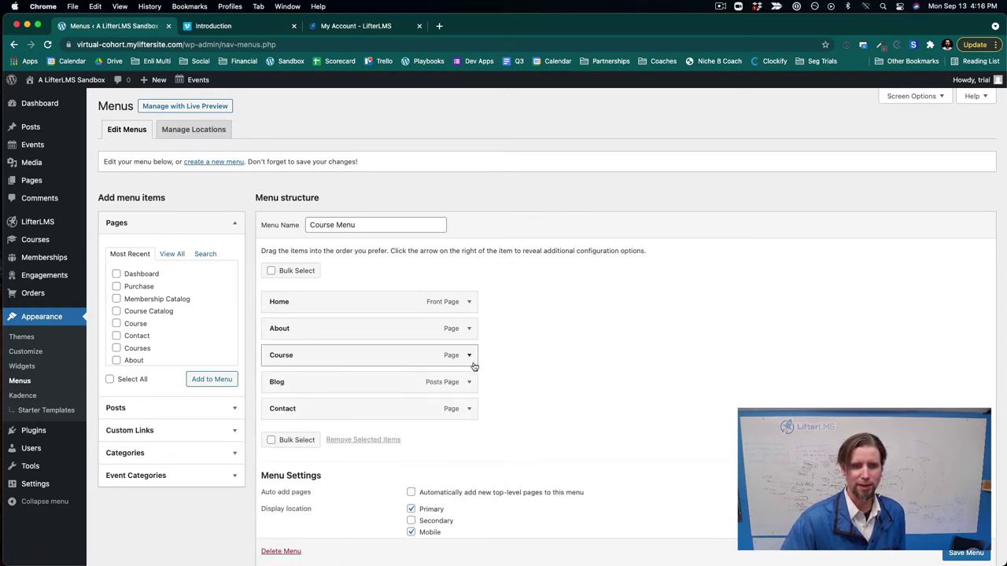
pyautogui.click(469, 357)
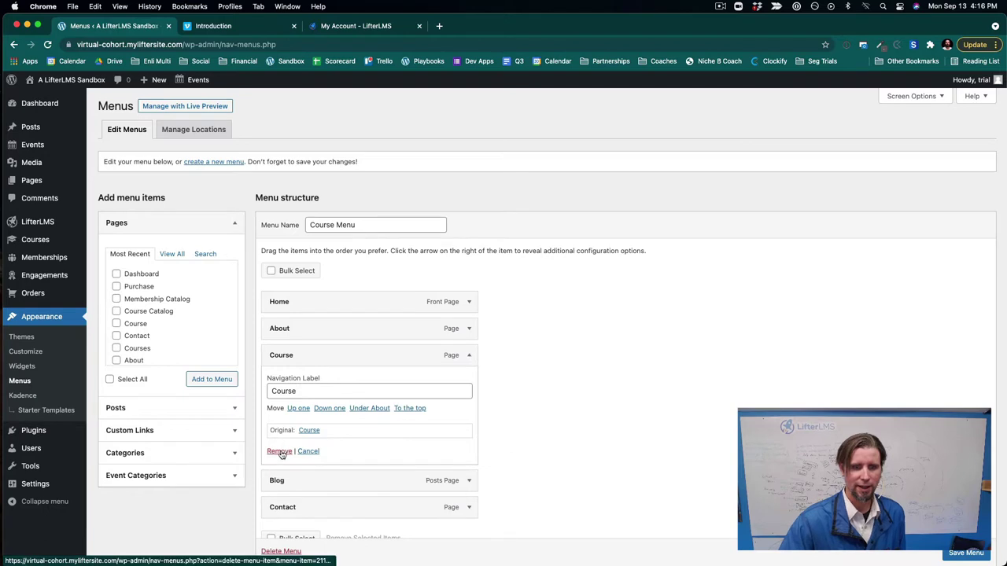
pyautogui.click(280, 452)
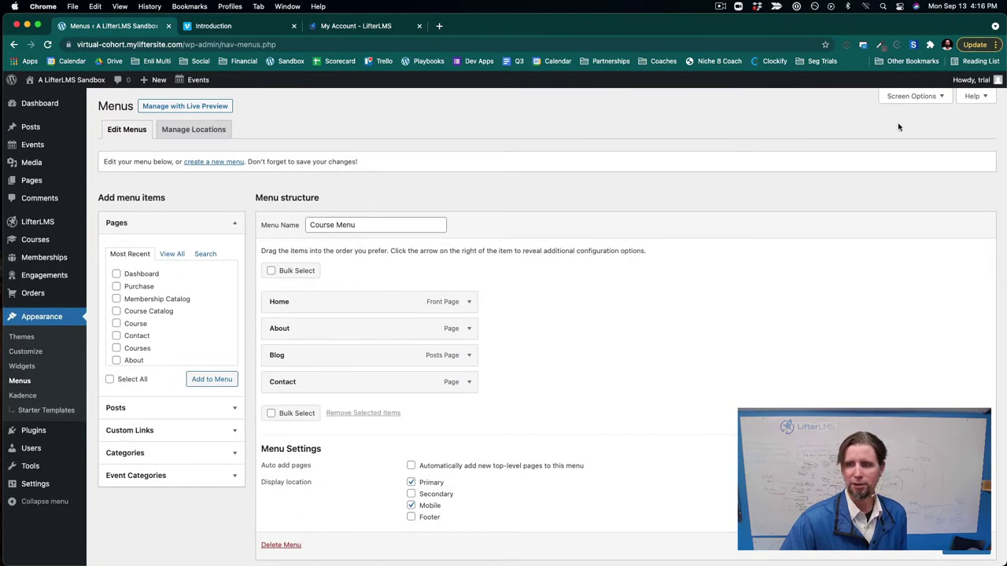
# Step: Enable the LifterLMS element for adding menu items, save Course Menu and look through the LifterLMS entries on offer
pyautogui.click(913, 96)
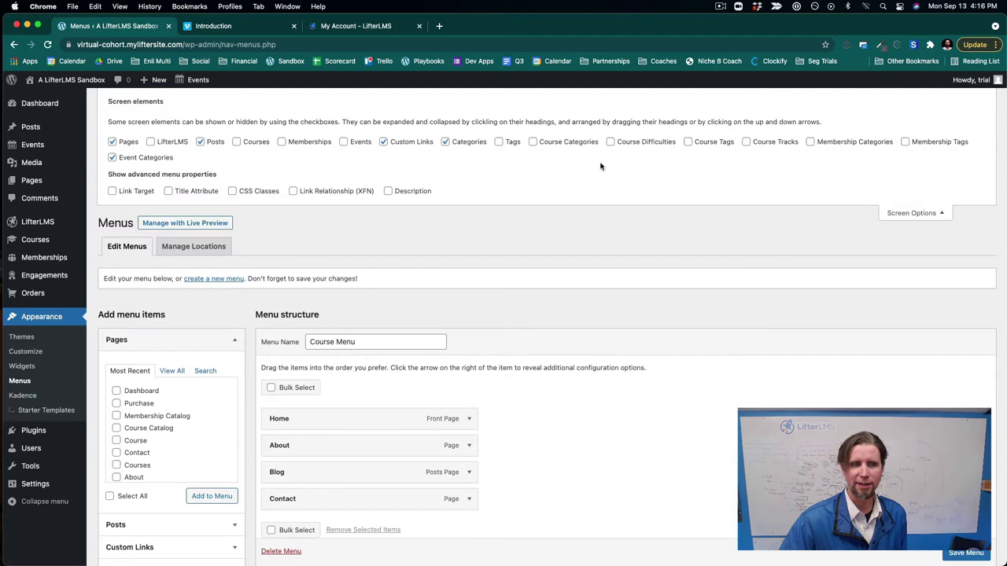
pyautogui.click(150, 142)
pyautogui.click(966, 553)
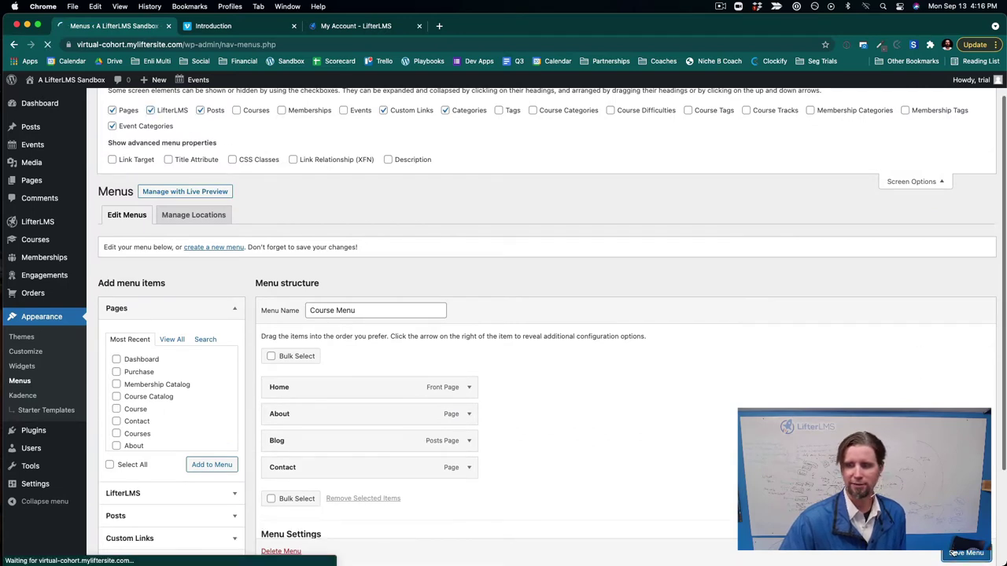
pyautogui.scroll(-2, 551, 417)
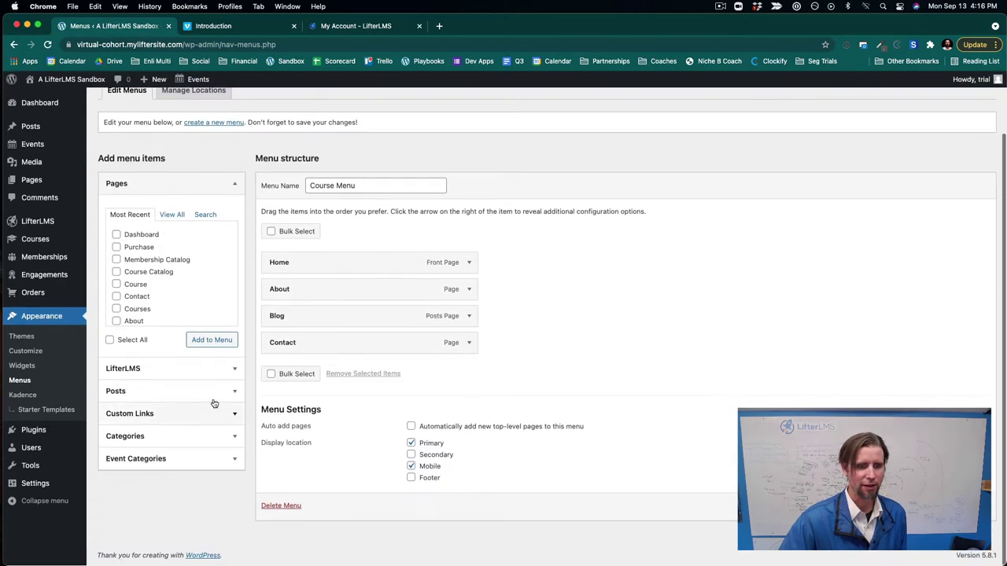
pyautogui.click(202, 377)
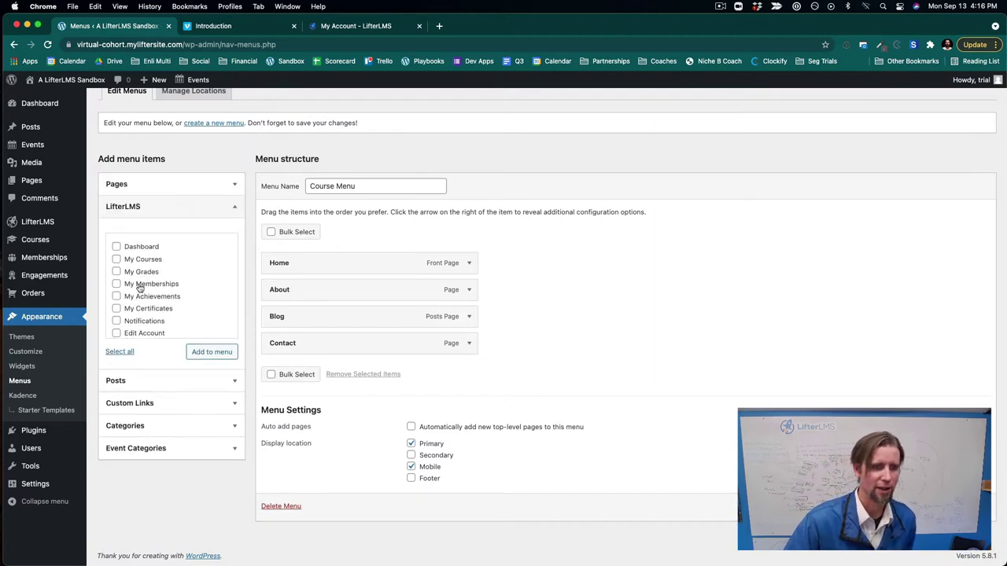
pyautogui.scroll(-4, 138, 287)
pyautogui.scroll(4, 138, 287)
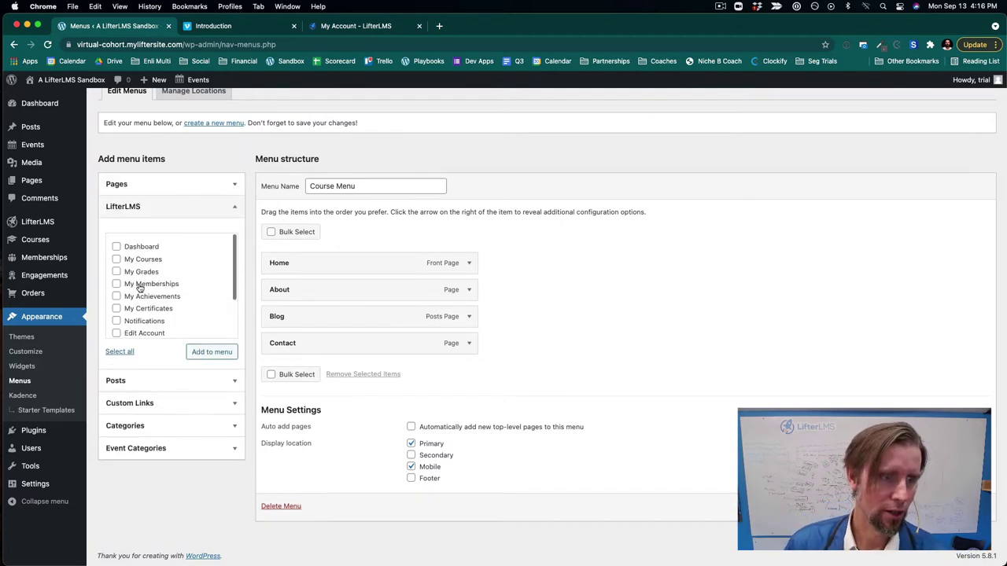
# Step: Add the Courses page to Course Menu between About and Blog and save the menu
pyautogui.click(111, 196)
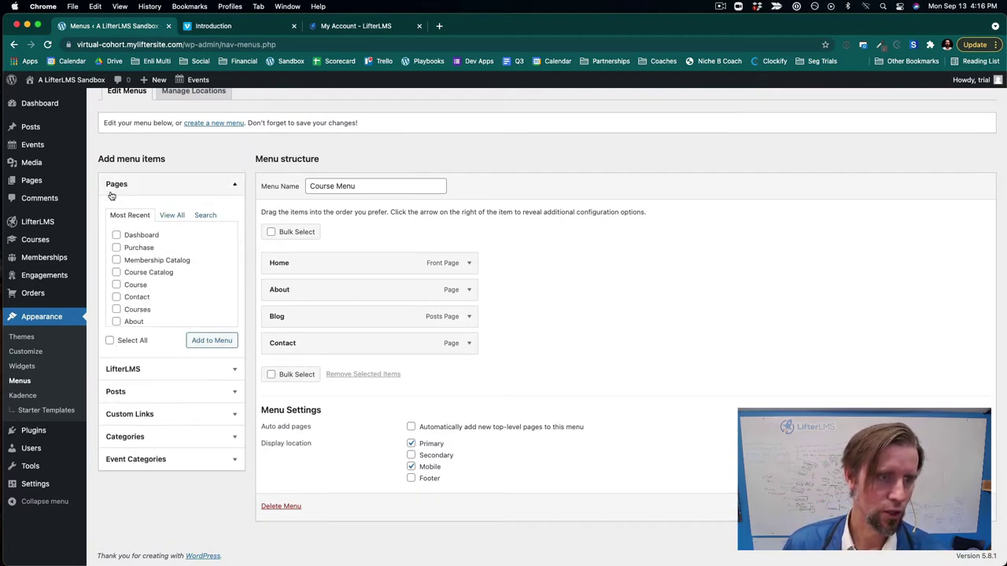
pyautogui.click(117, 310)
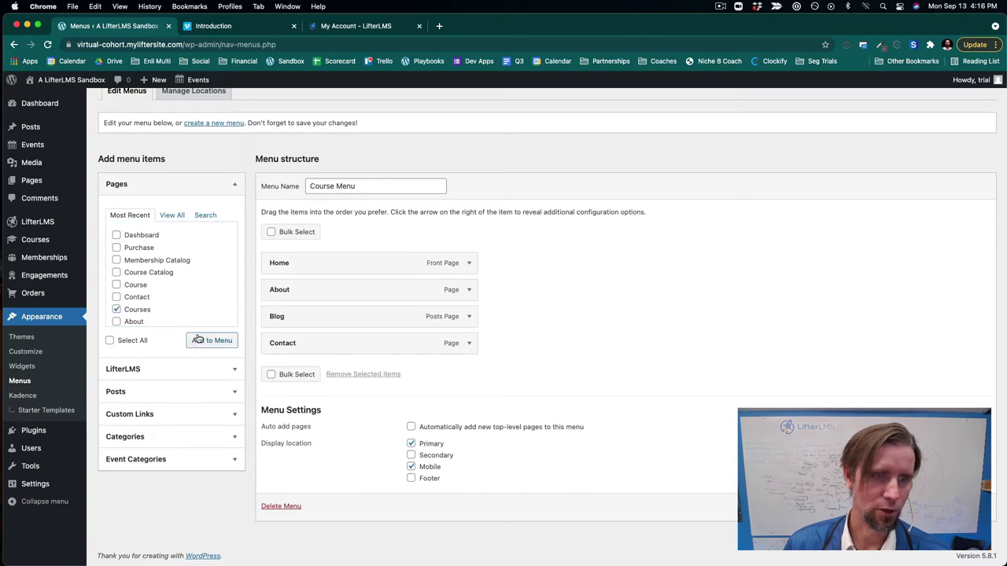
pyautogui.moveTo(309, 372); pyautogui.dragTo(313, 331)
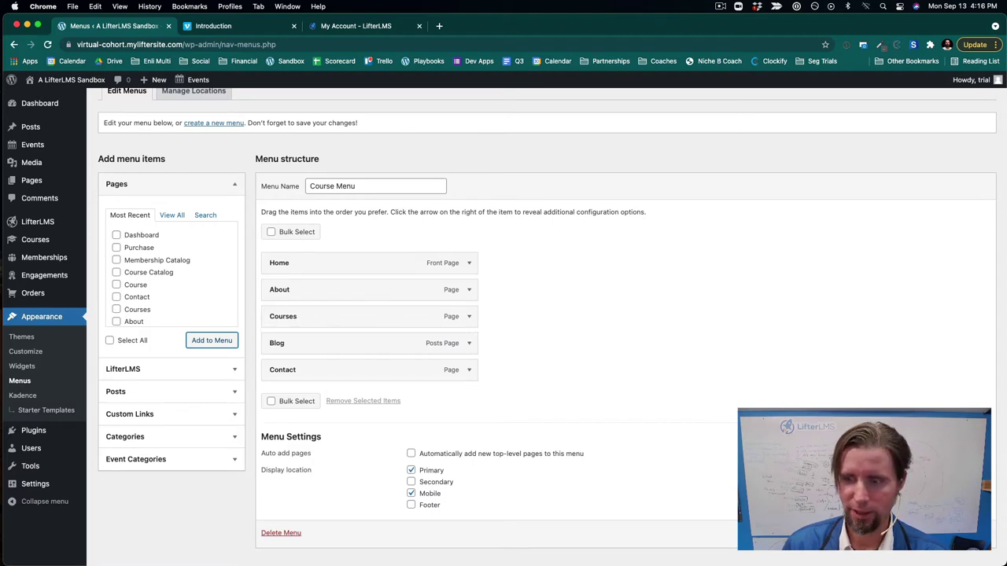
pyautogui.scroll(-1, 865, 504)
pyautogui.click(966, 520)
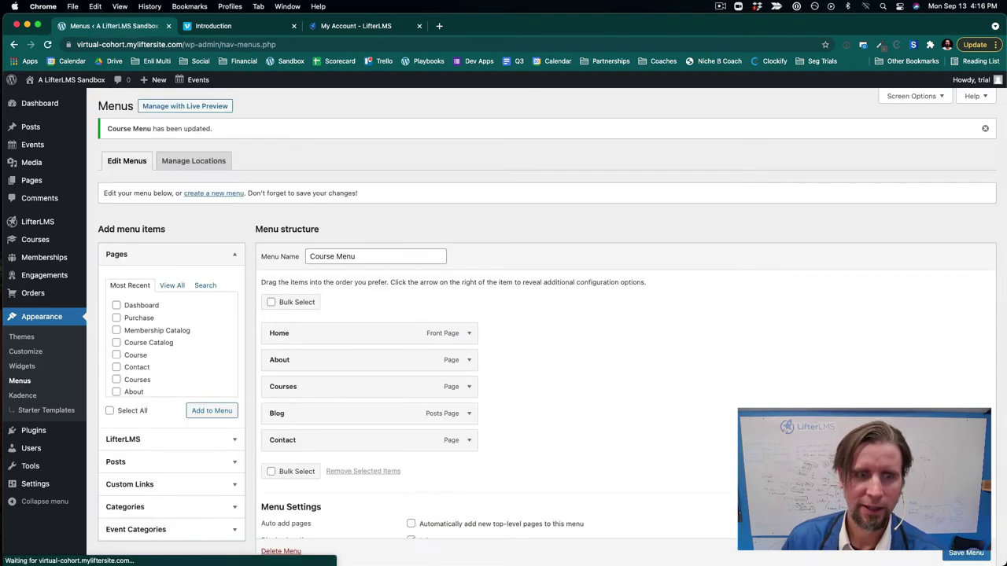
# Step: Visit the live site, check the page behind the Courses menu link and return to the home page
pyautogui.moveTo(67, 80)
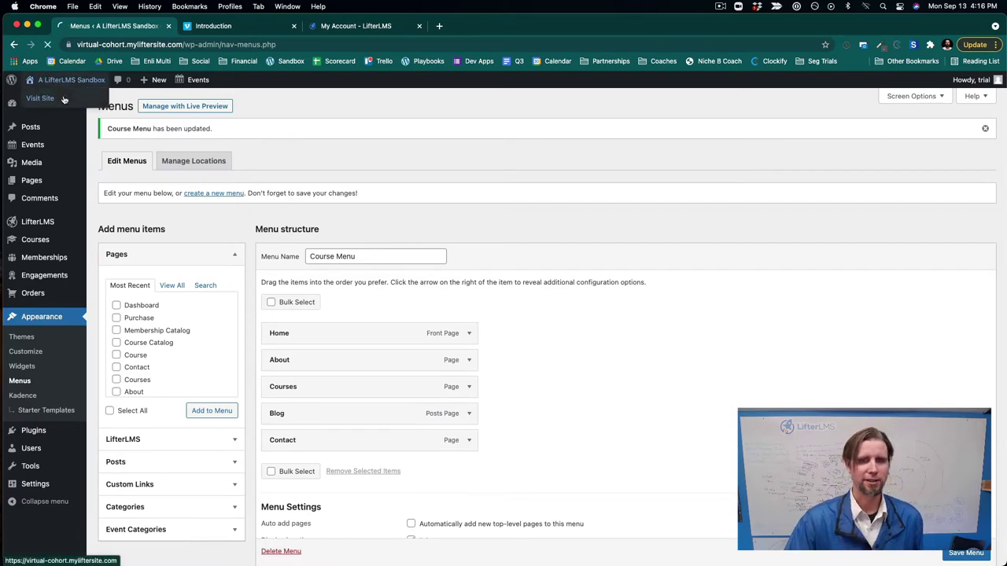
pyautogui.click(41, 99)
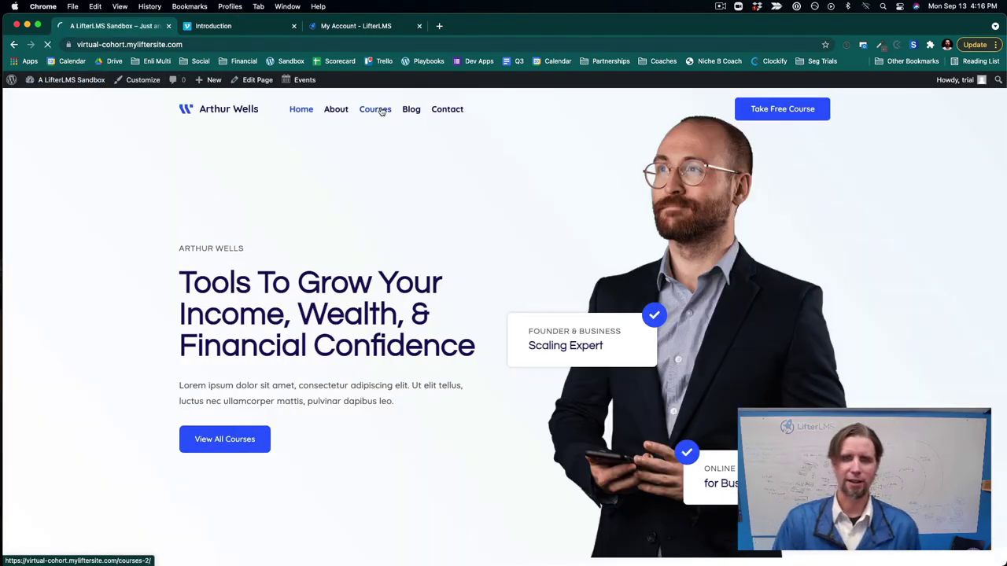
pyautogui.click(375, 109)
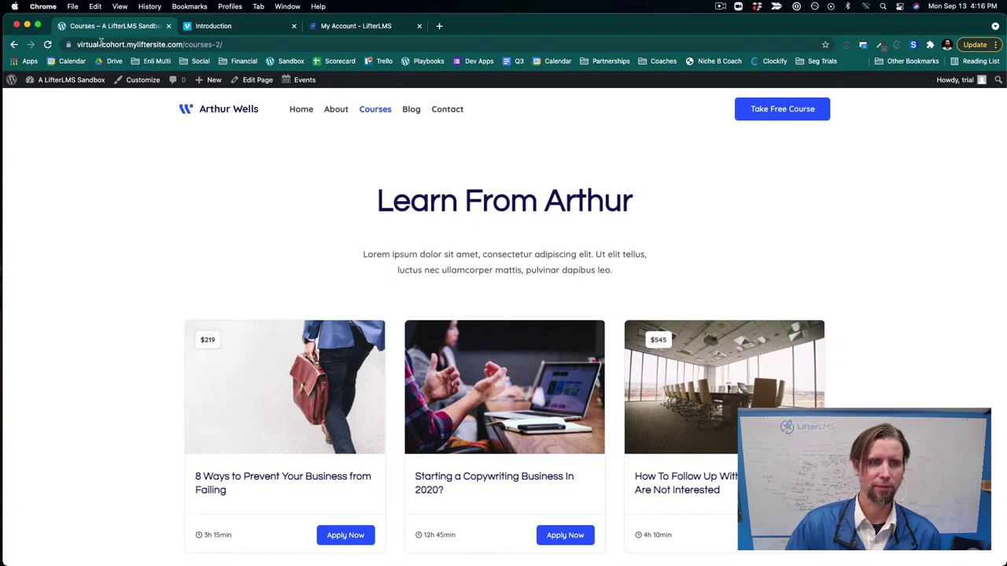
pyautogui.click(14, 45)
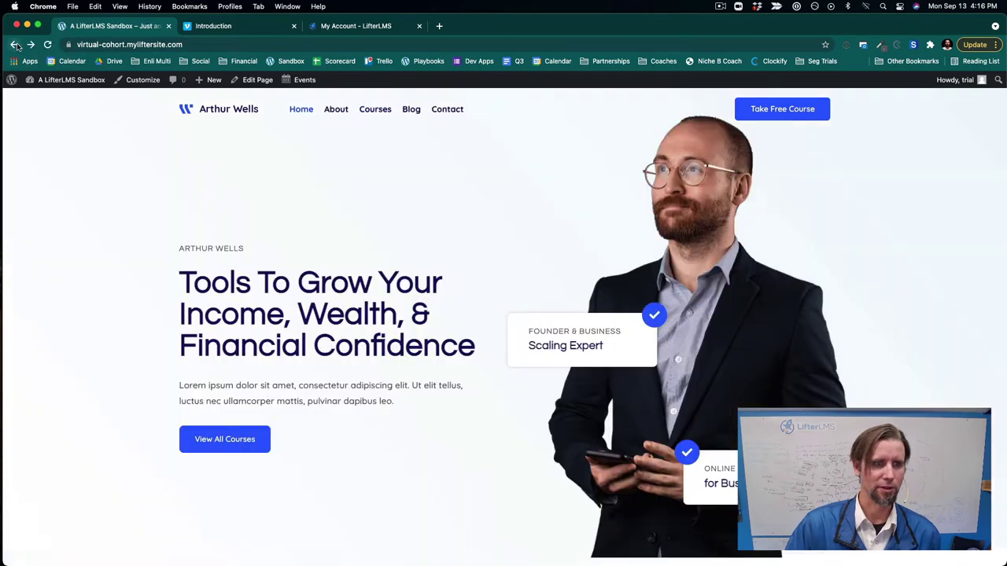
# Step: Move the template's Course and Courses pages to the trash from the site's page list
pyautogui.moveTo(78, 82)
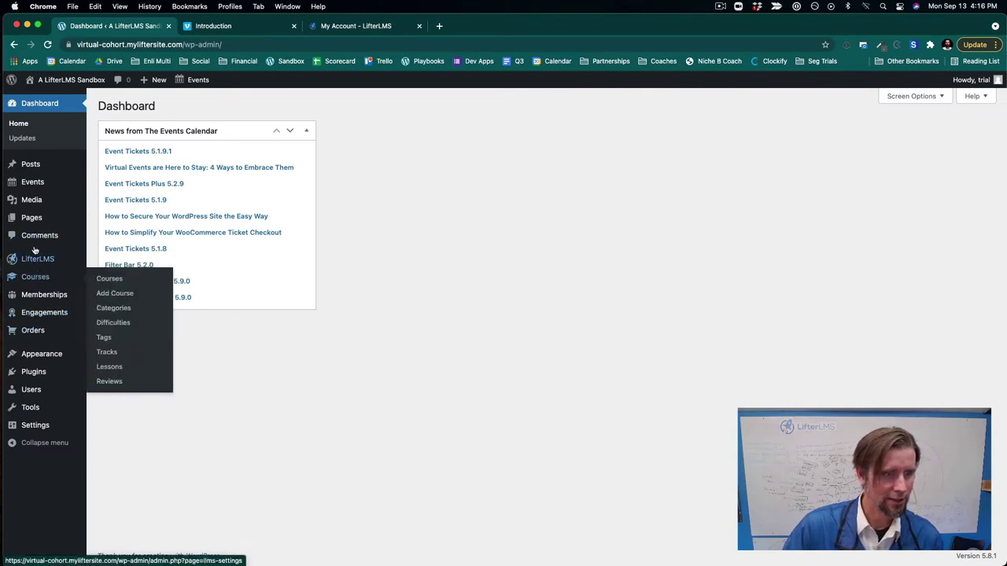
pyautogui.click(30, 218)
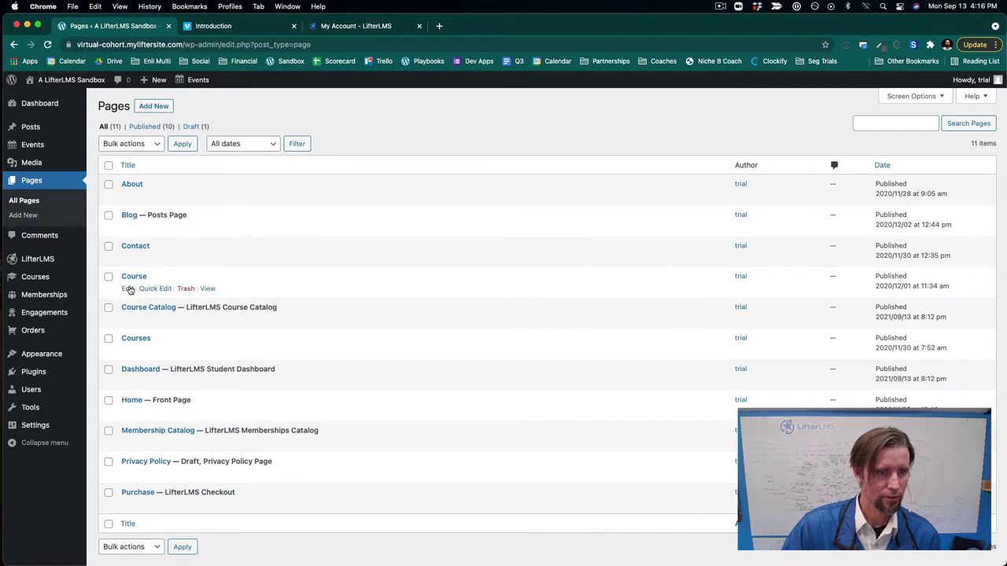
pyautogui.click(184, 289)
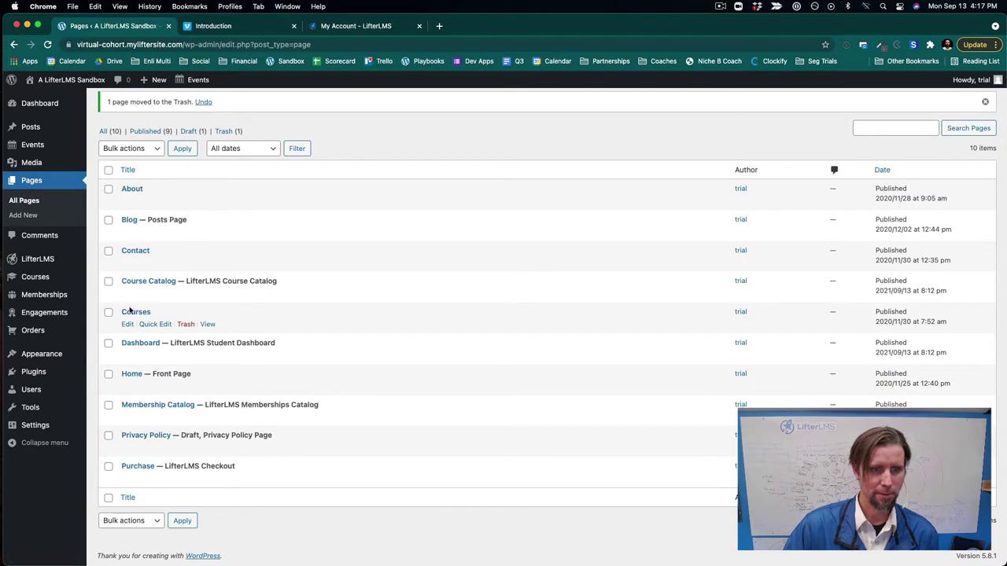
pyautogui.click(183, 325)
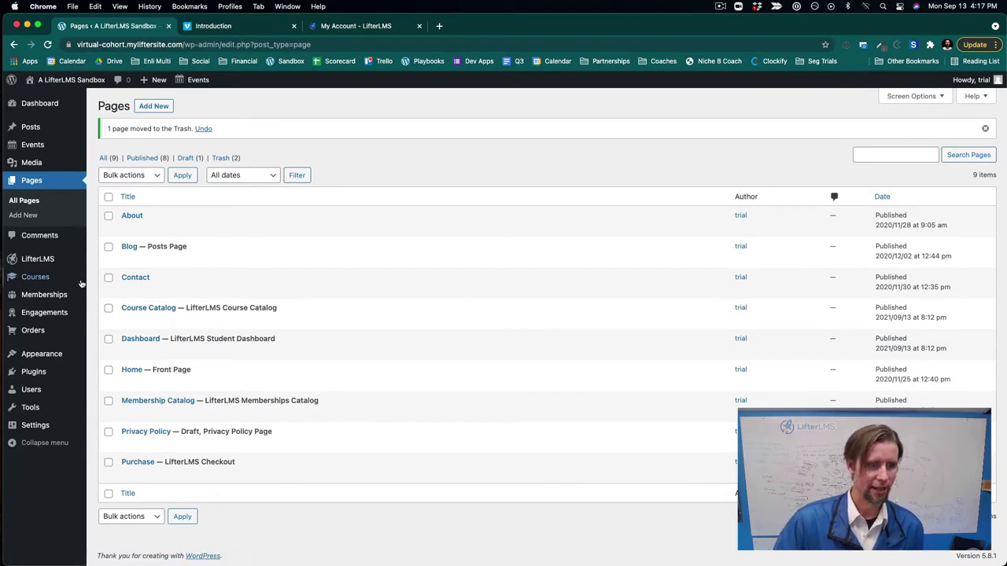
# Step: Return to the menu editor and remove the invalid Courses item from Course Menu
pyautogui.moveTo(50, 363)
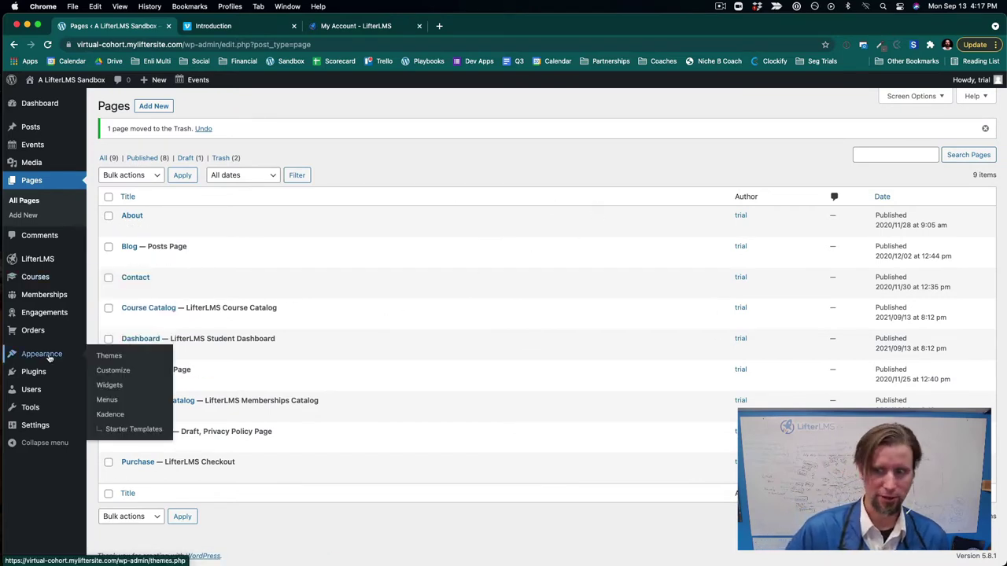
pyautogui.click(110, 399)
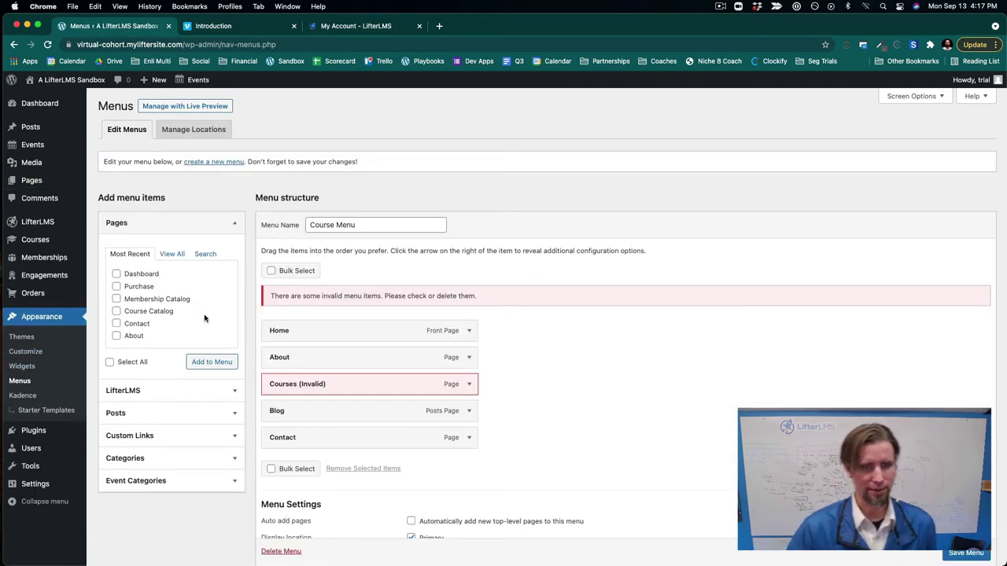
pyautogui.scroll(-1, 260, 318)
pyautogui.click(469, 358)
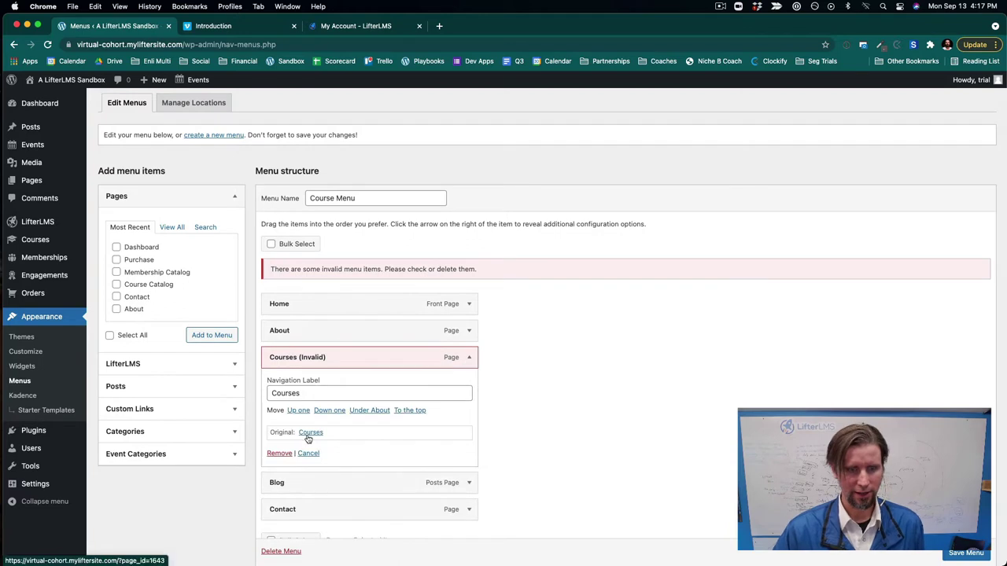
pyautogui.click(280, 453)
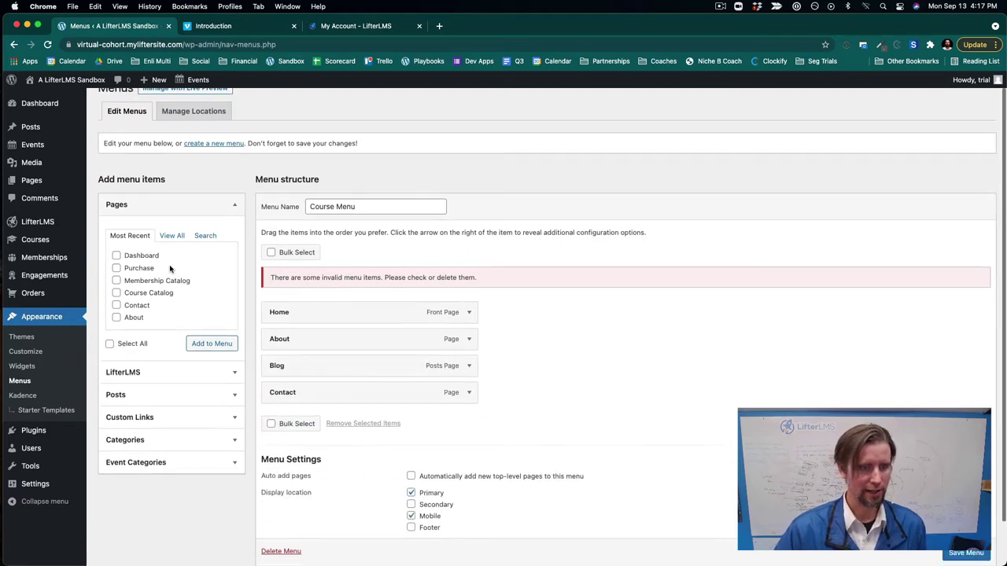
# Step: Add the Course Catalog page to Course Menu and place it between About and Blog
pyautogui.scroll(1, 126, 314)
pyautogui.click(215, 355)
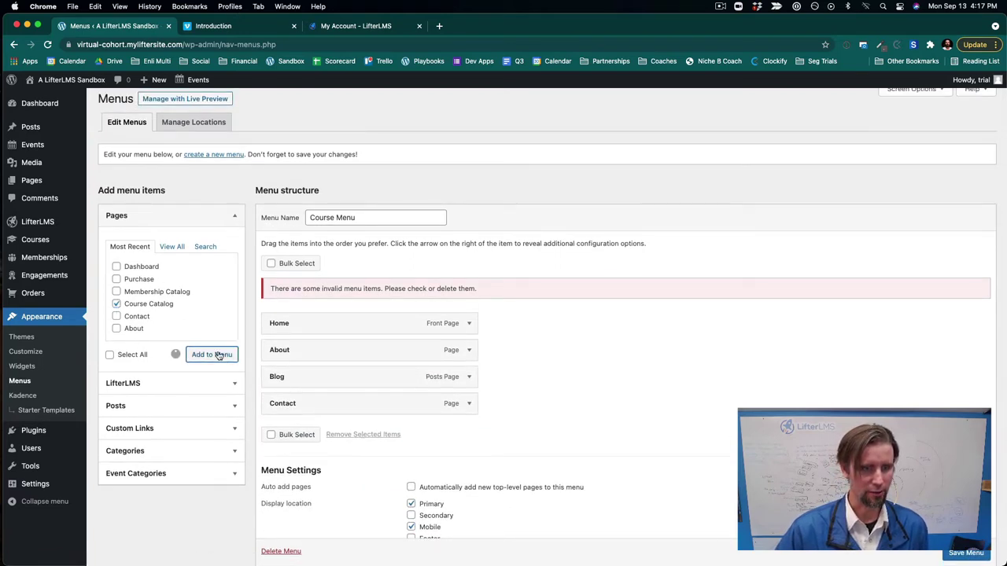
pyautogui.moveTo(316, 433); pyautogui.dragTo(315, 376)
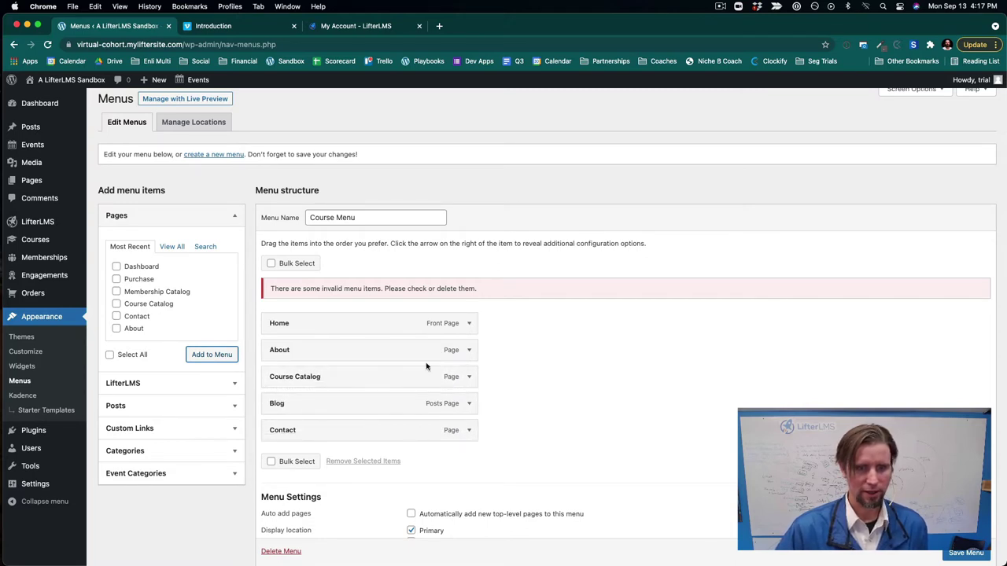
# Step: Change the Course Catalog item's navigation label to Courses and save Course Menu
pyautogui.click(469, 377)
pyautogui.moveTo(297, 413); pyautogui.dragTo(370, 414)
pyautogui.write('ses')
pyautogui.scroll(-5, 666, 441)
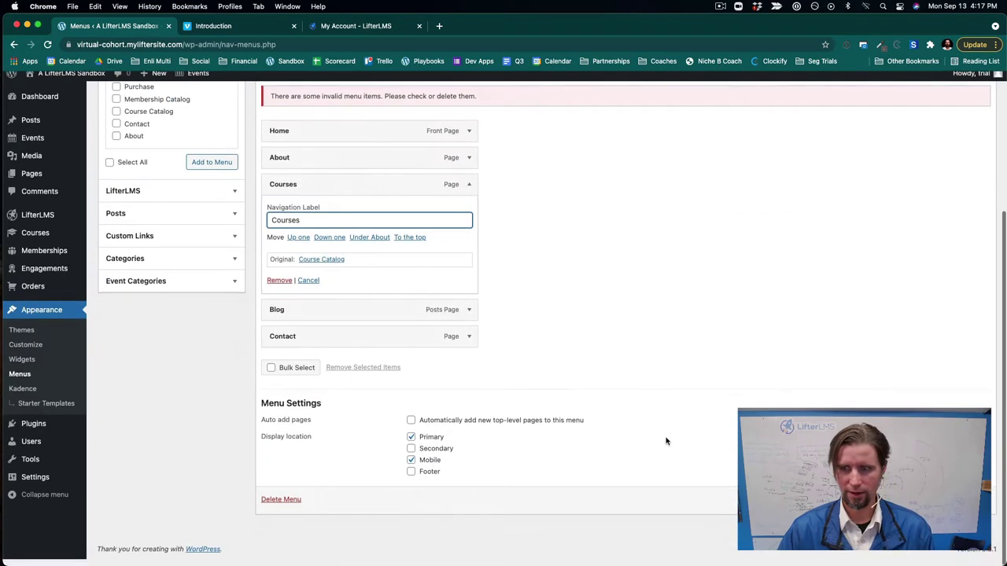
pyautogui.click(966, 506)
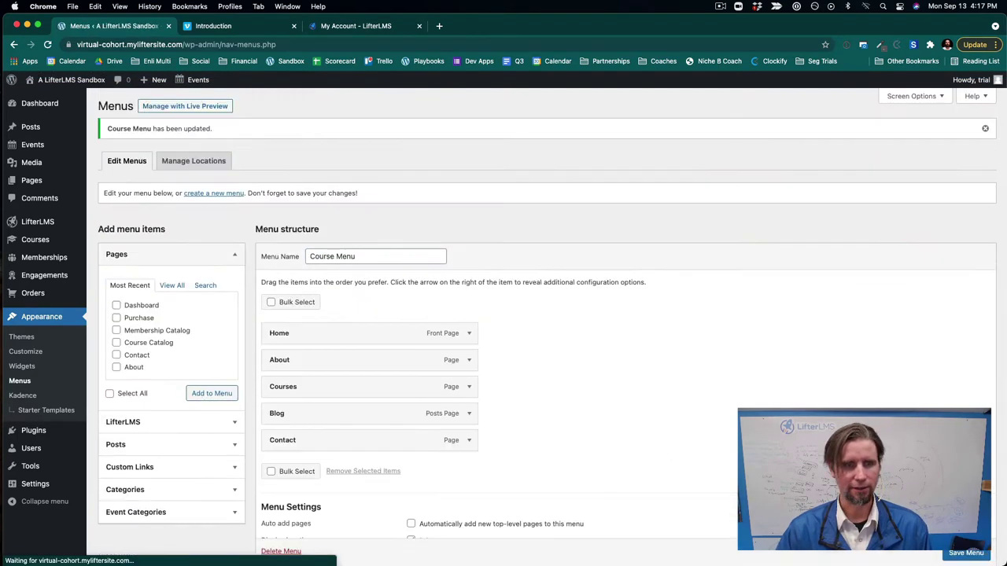
# Step: View the live site and check the course catalog page that the Courses menu item opens
pyautogui.click(37, 95)
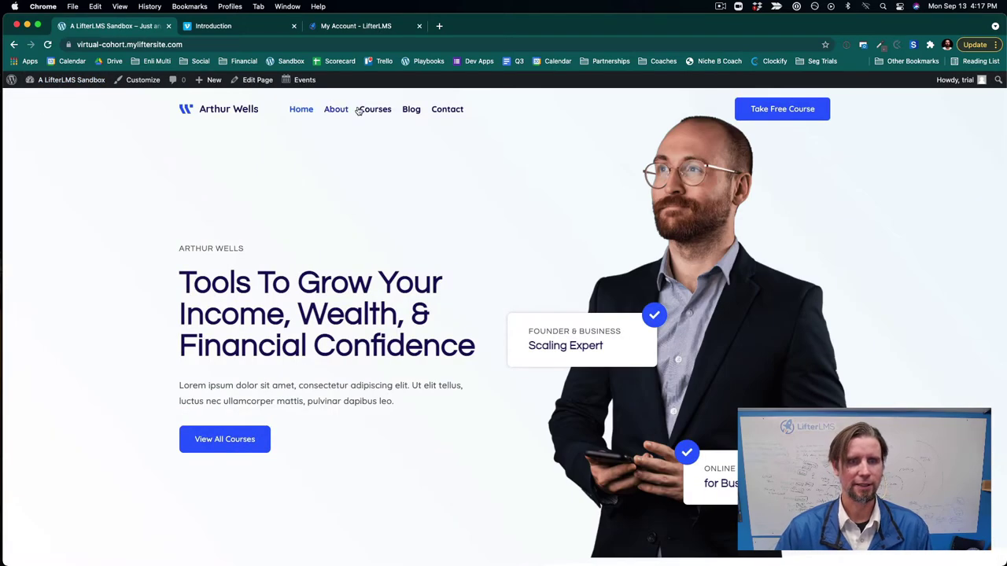
pyautogui.click(373, 109)
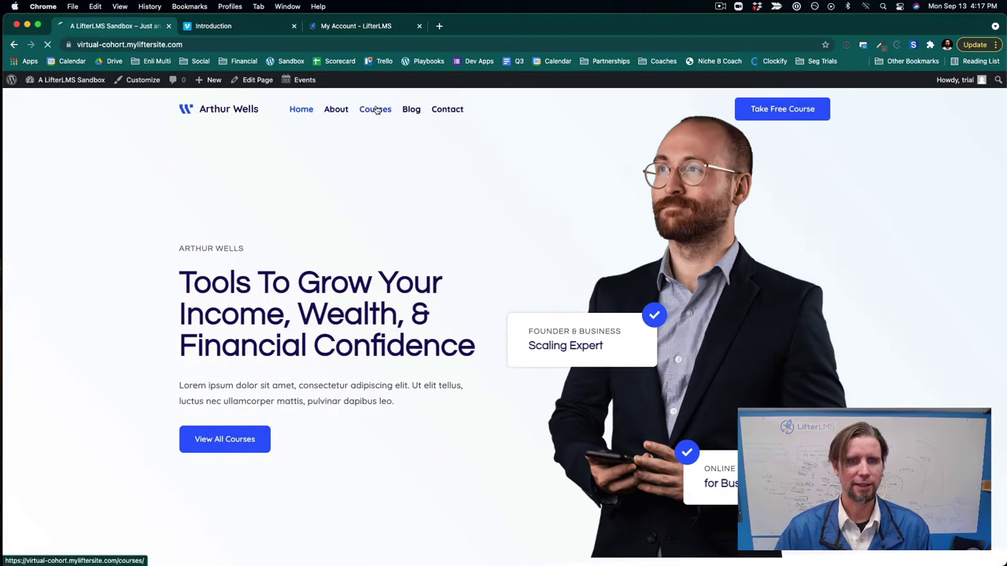
pyautogui.scroll(-1, 427, 355)
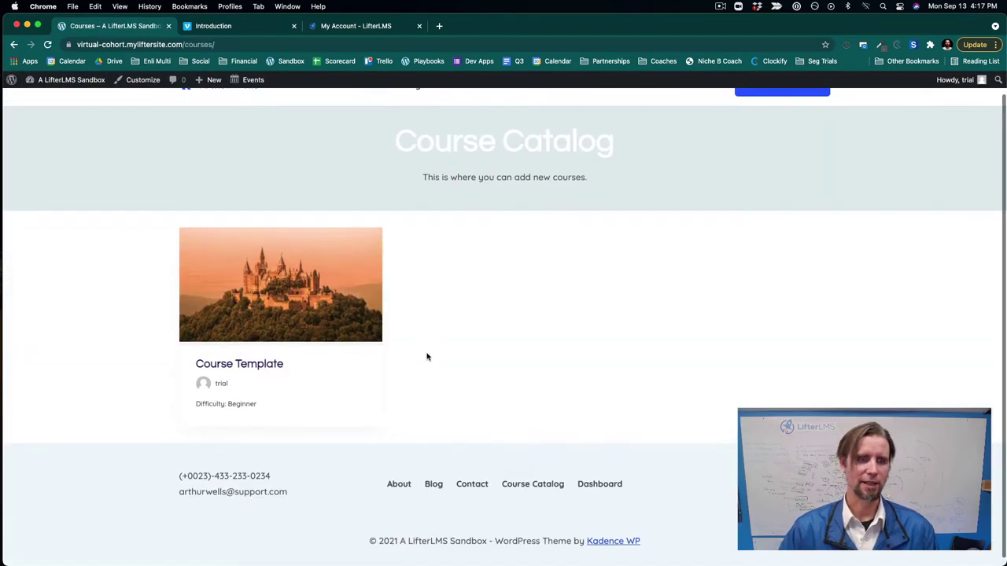
pyautogui.scroll(1, 401, 322)
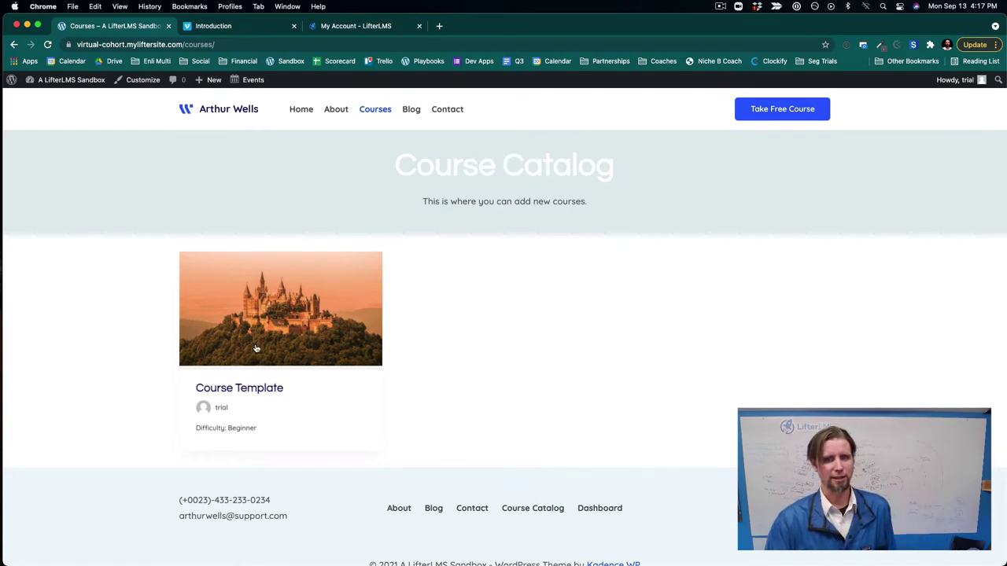
pyautogui.scroll(-1, 412, 351)
pyautogui.scroll(1, 445, 354)
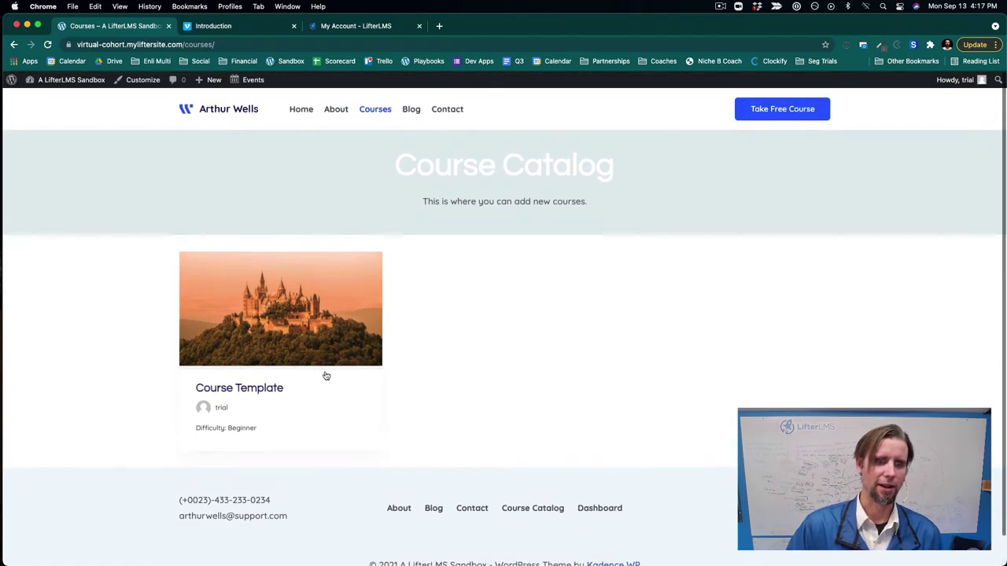
# Step: Open the Course Template course from the catalog and review its page from the course hook through the guide section
pyautogui.click(314, 364)
pyautogui.scroll(-5, 315, 364)
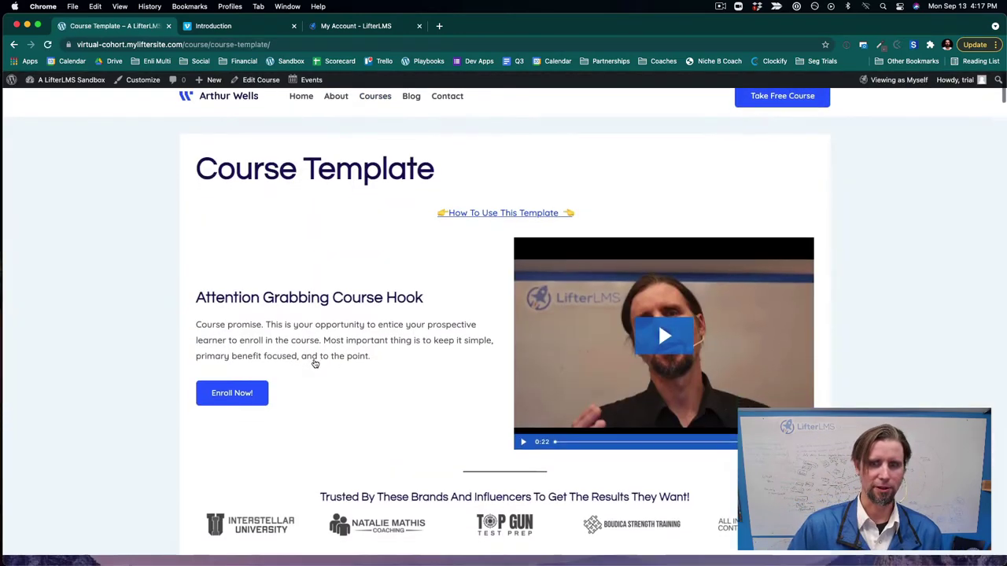
pyautogui.scroll(-20, 315, 363)
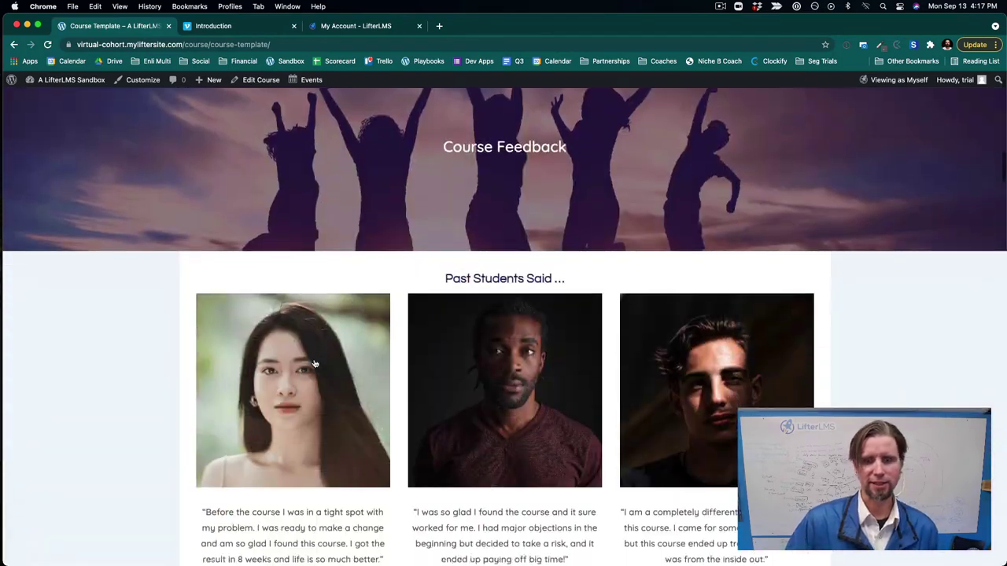
pyautogui.scroll(-20, 314, 363)
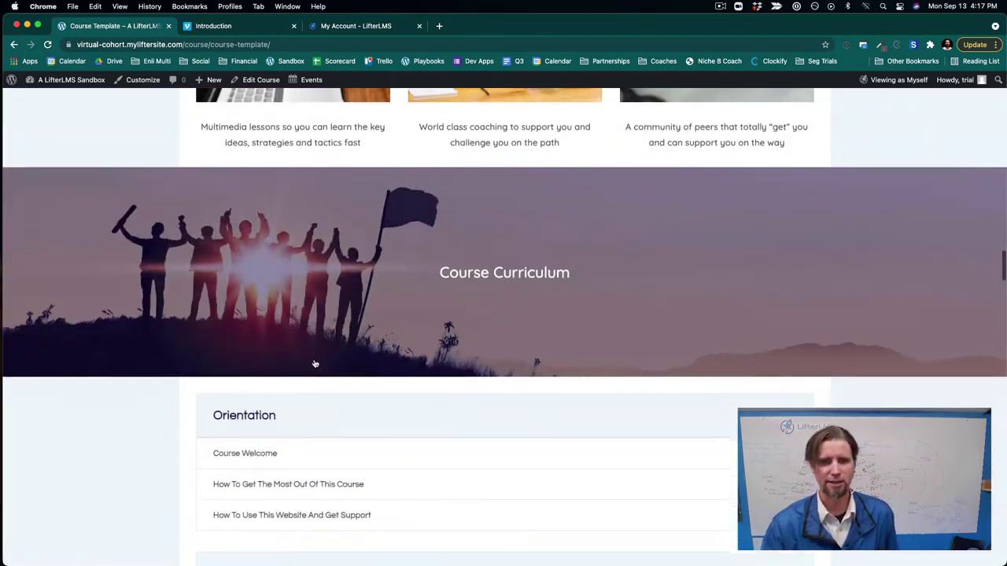
pyautogui.scroll(-20, 313, 363)
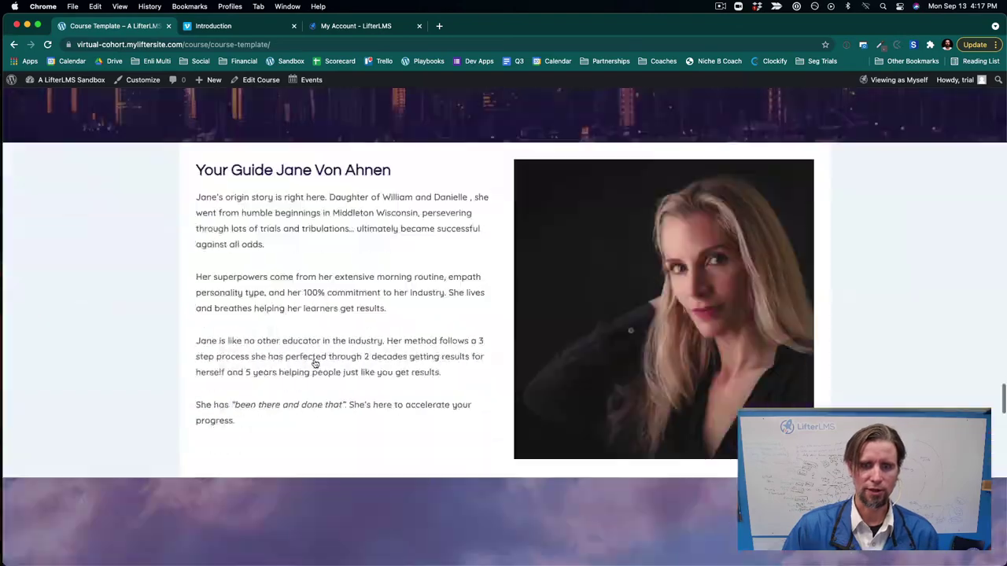
pyautogui.scroll(20, 314, 364)
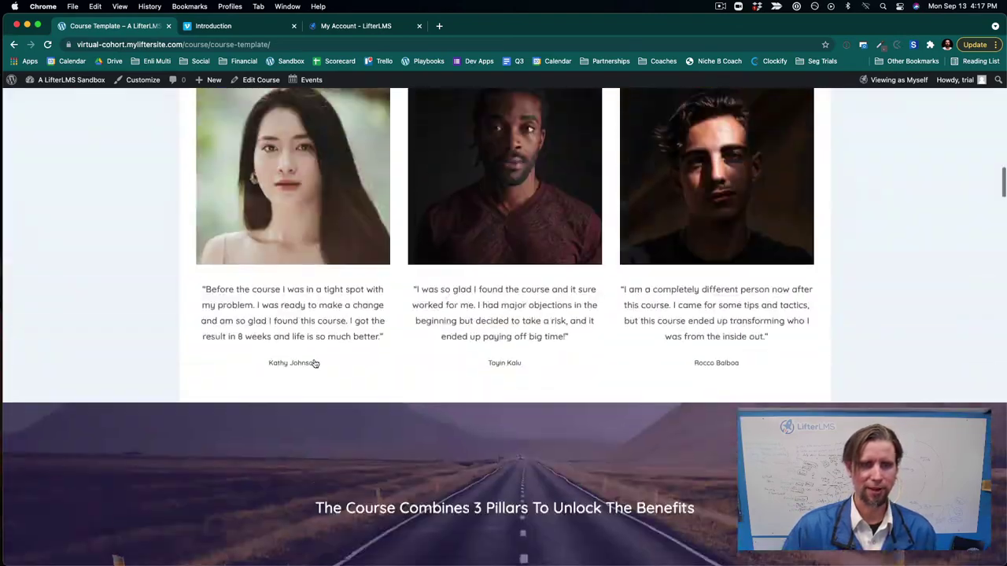
pyautogui.scroll(15, 314, 363)
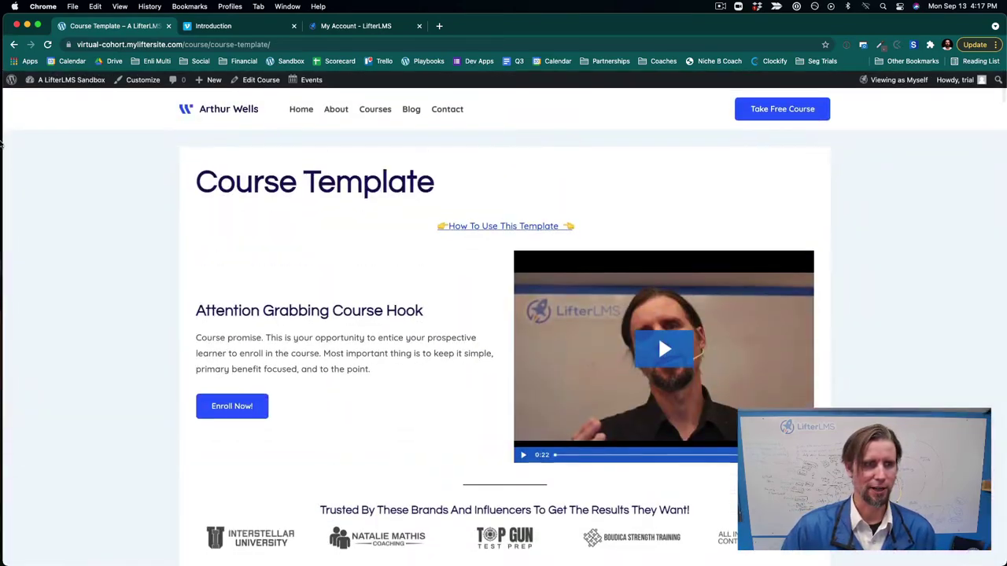
# Step: Customize the theme's LifterLMS course archive to hide the archive title, with the course catalog in the preview, and publish the change
pyautogui.click(51, 97)
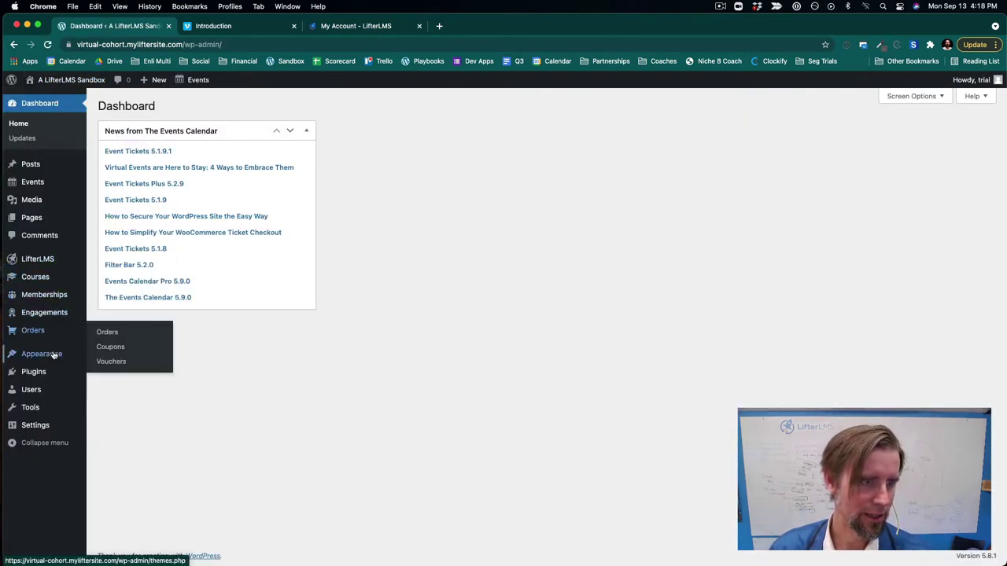
pyautogui.moveTo(44, 354)
pyautogui.click(111, 369)
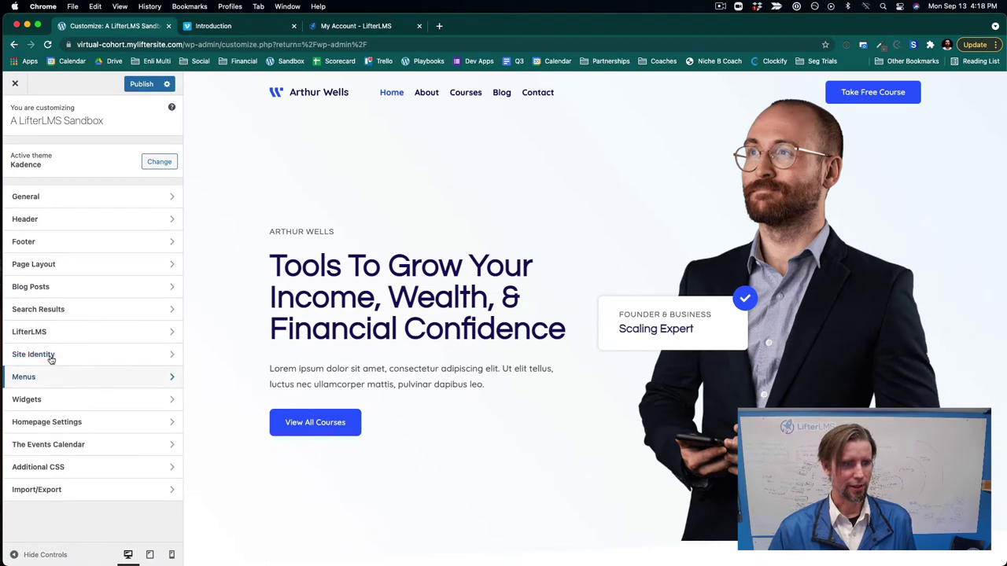
pyautogui.click(49, 333)
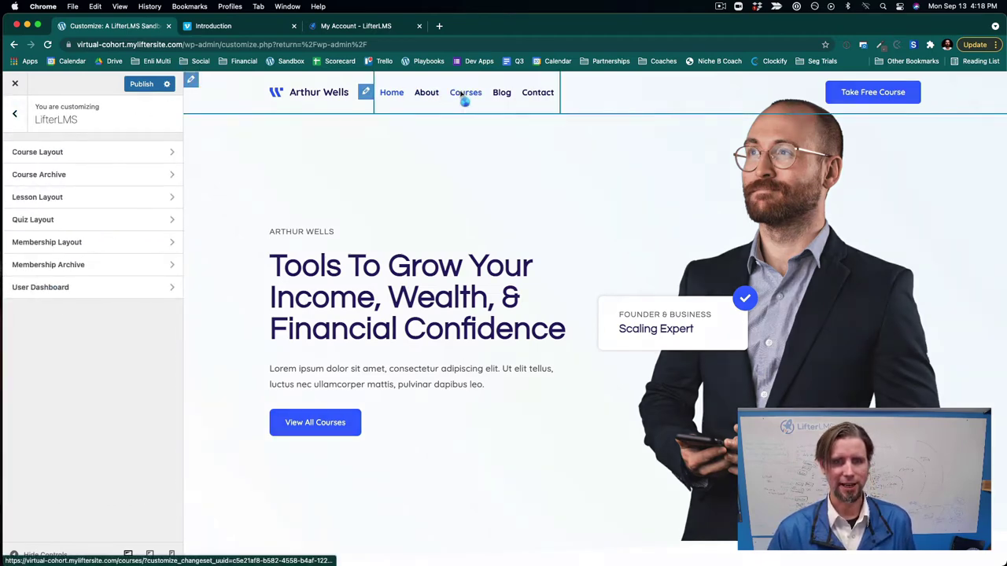
pyautogui.click(463, 94)
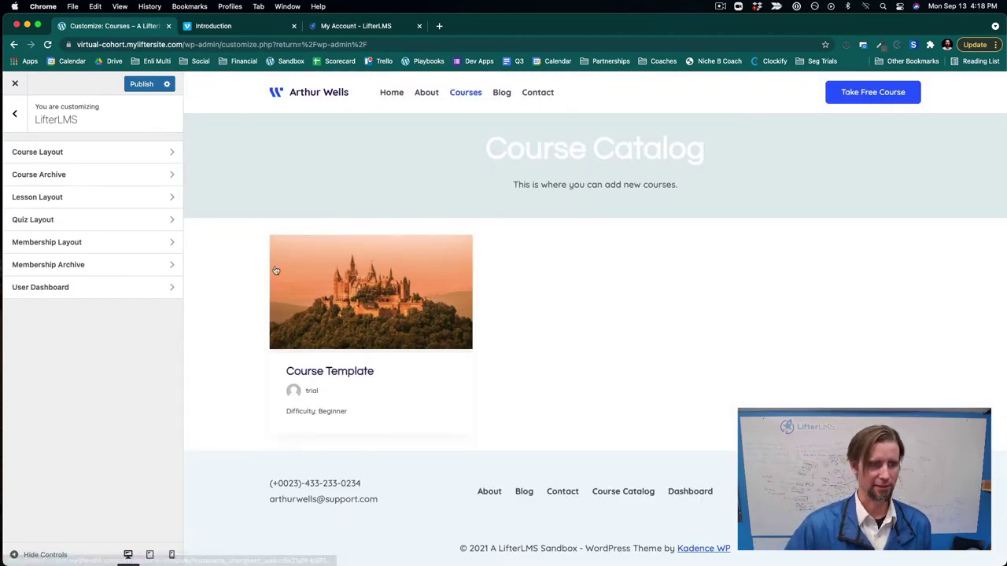
pyautogui.click(21, 175)
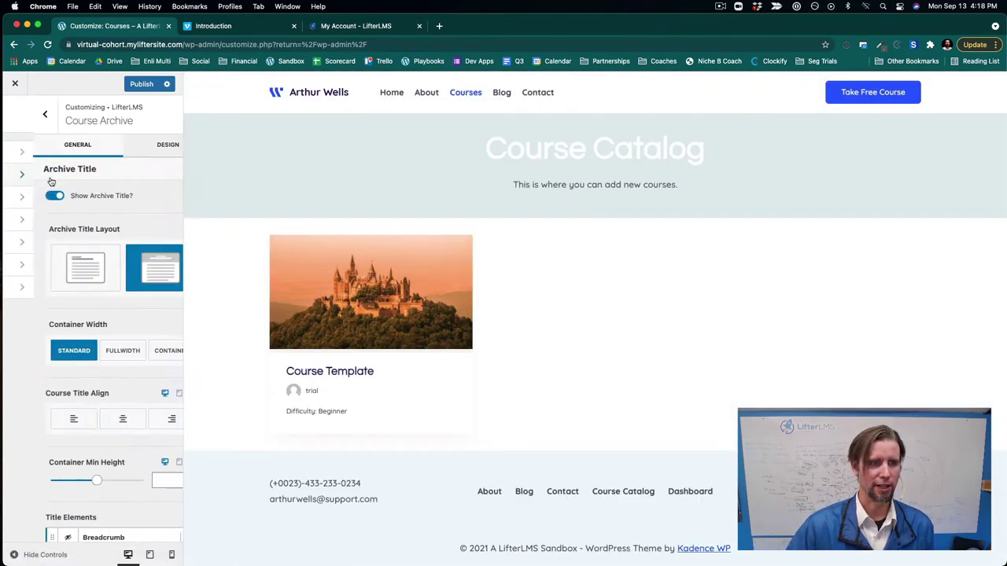
pyautogui.click(27, 198)
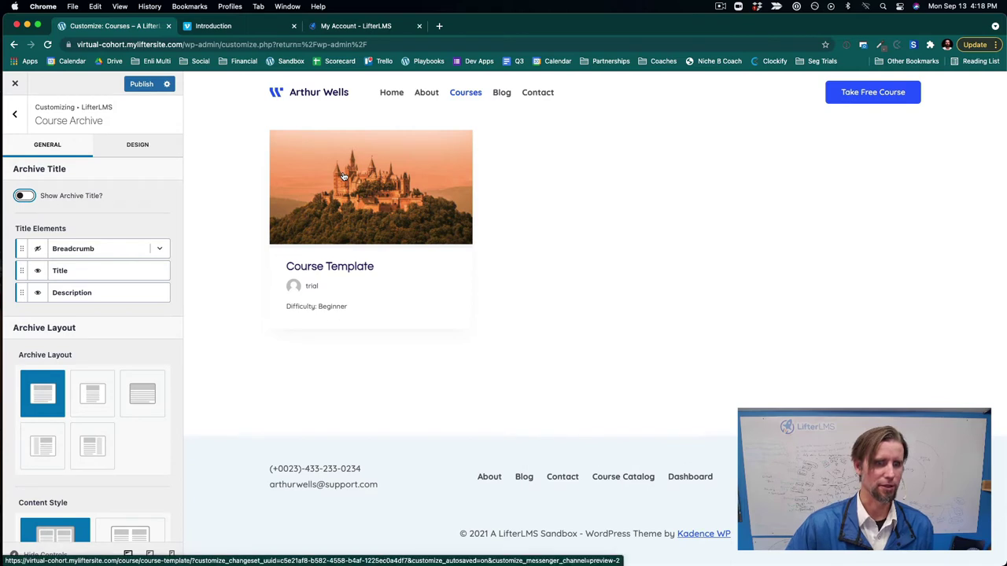
pyautogui.scroll(-2, 153, 377)
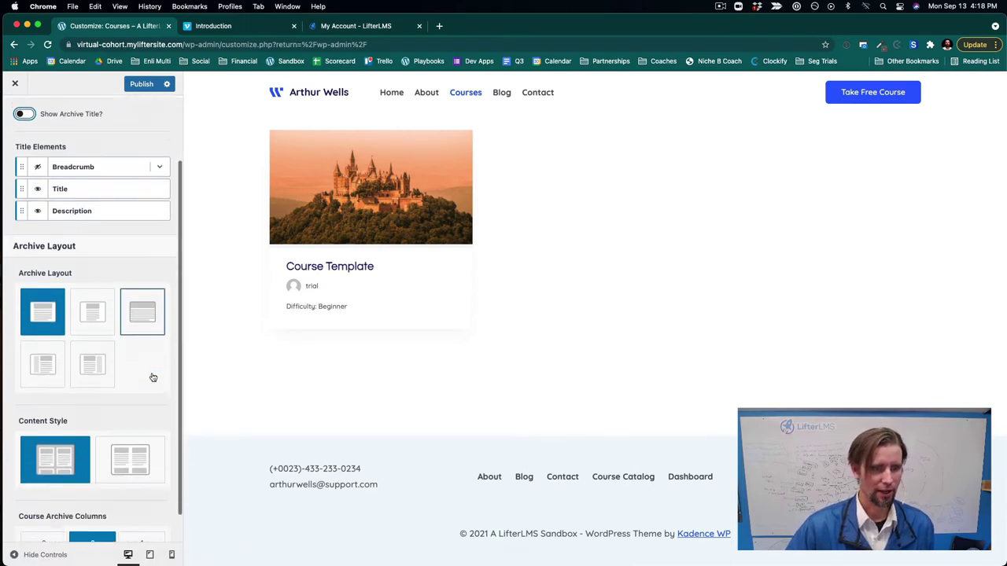
pyautogui.click(137, 84)
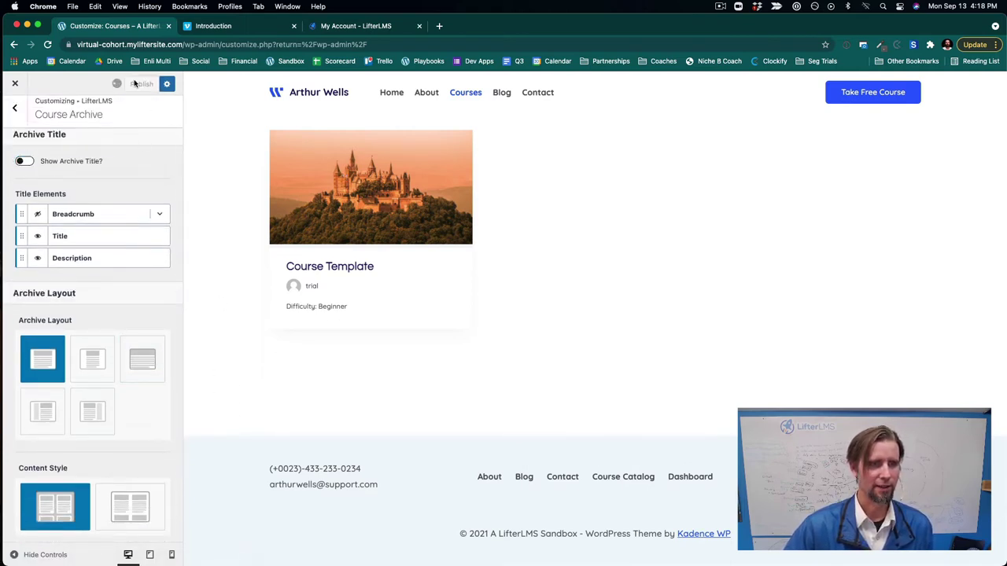
# Step: Preview the Course Template page in the customizer and hide the course title in the LifterLMS course layout
pyautogui.click(17, 115)
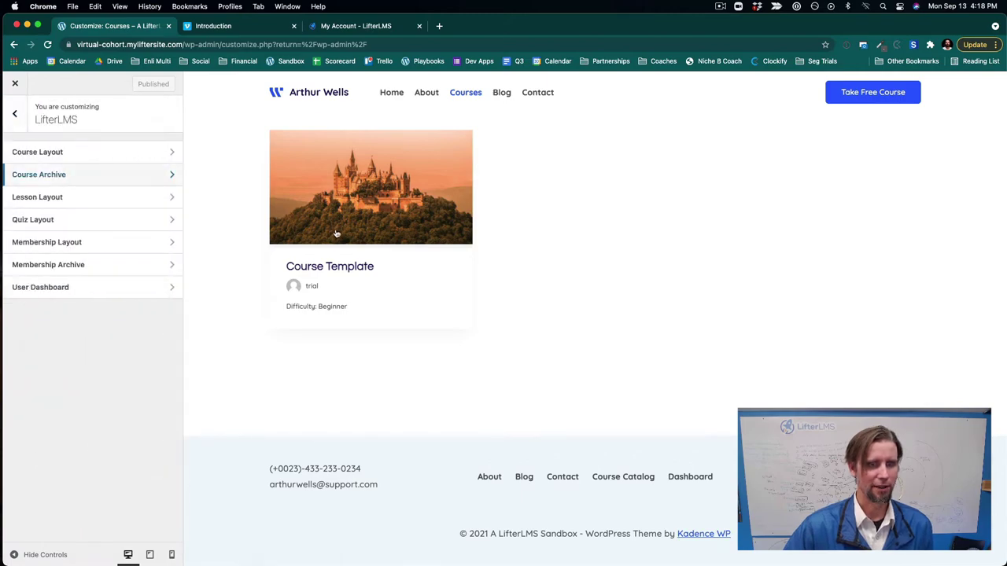
pyautogui.click(334, 264)
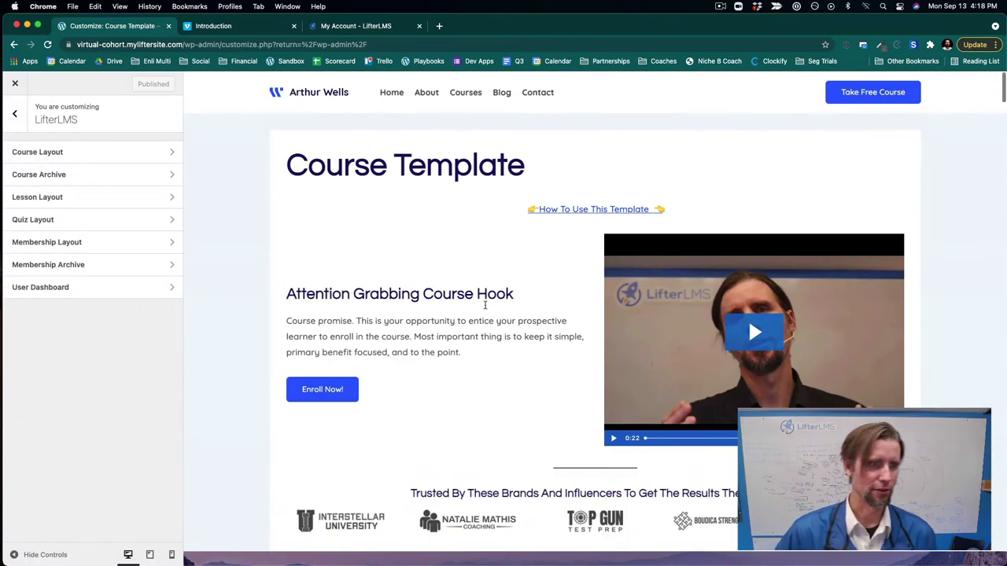
pyautogui.click(128, 152)
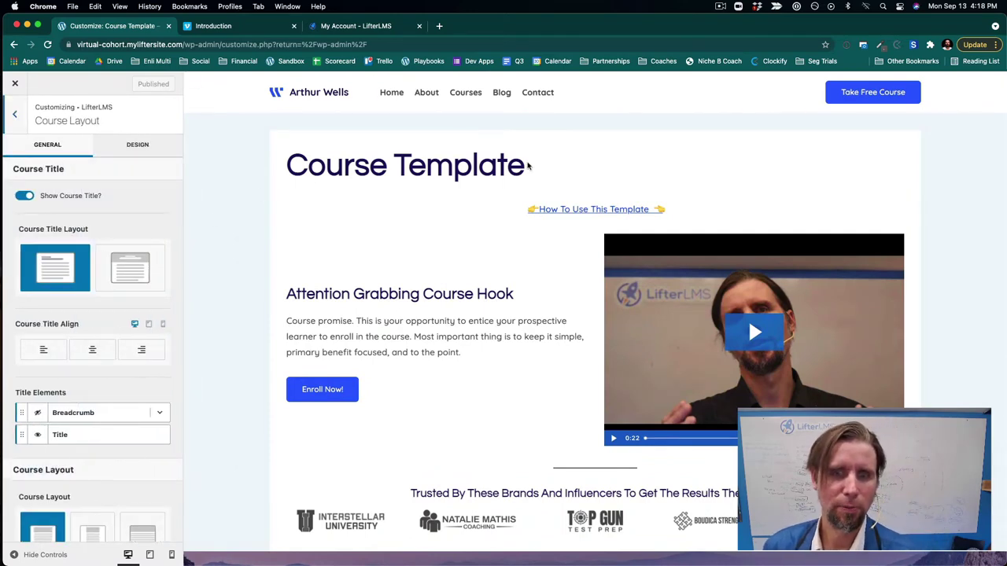
pyautogui.moveTo(529, 165); pyautogui.dragTo(285, 169)
pyautogui.click(279, 199)
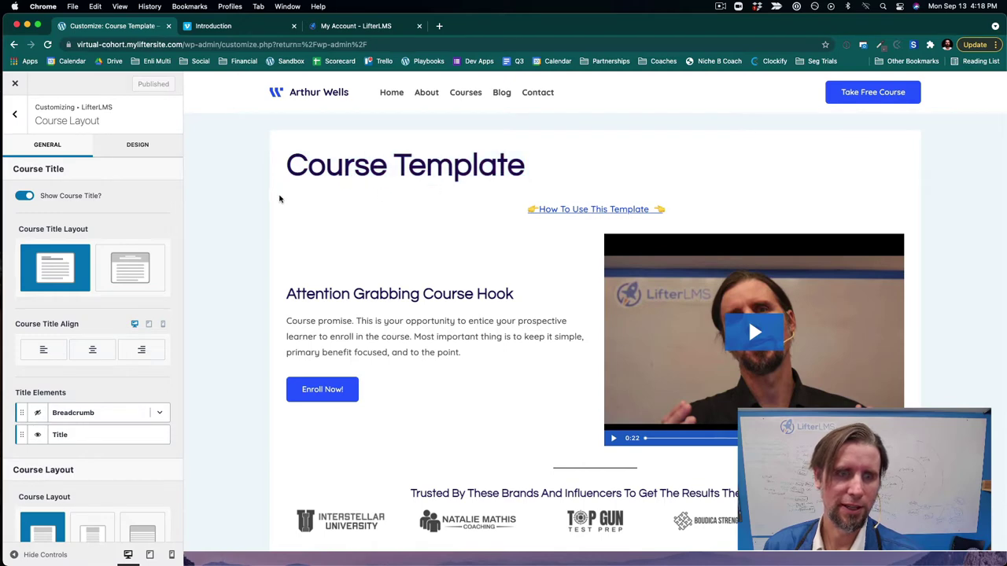
pyautogui.click(25, 196)
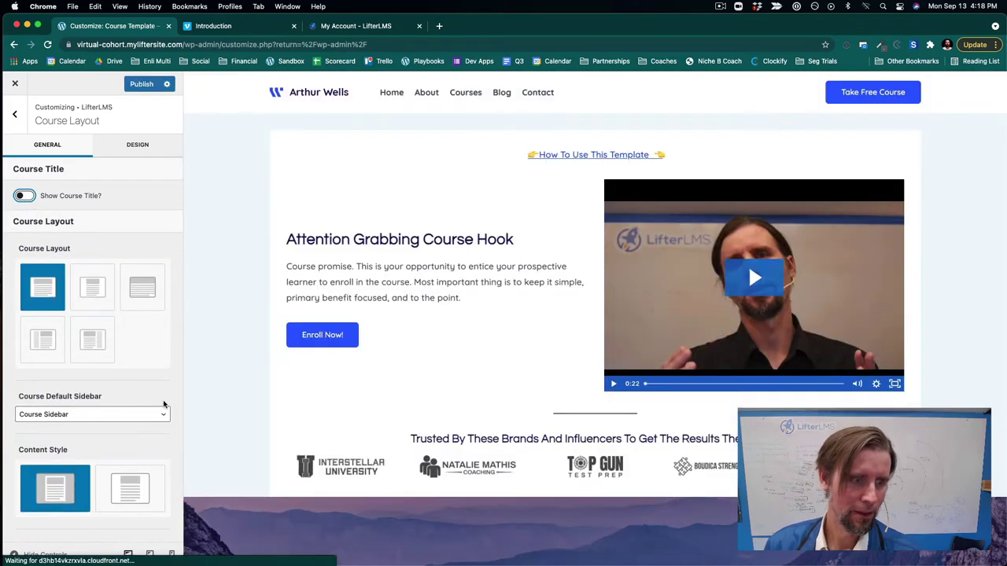
# Step: Set the course layout's content style to unboxed, check the course page preview, and publish the changes
pyautogui.scroll(-3, 162, 406)
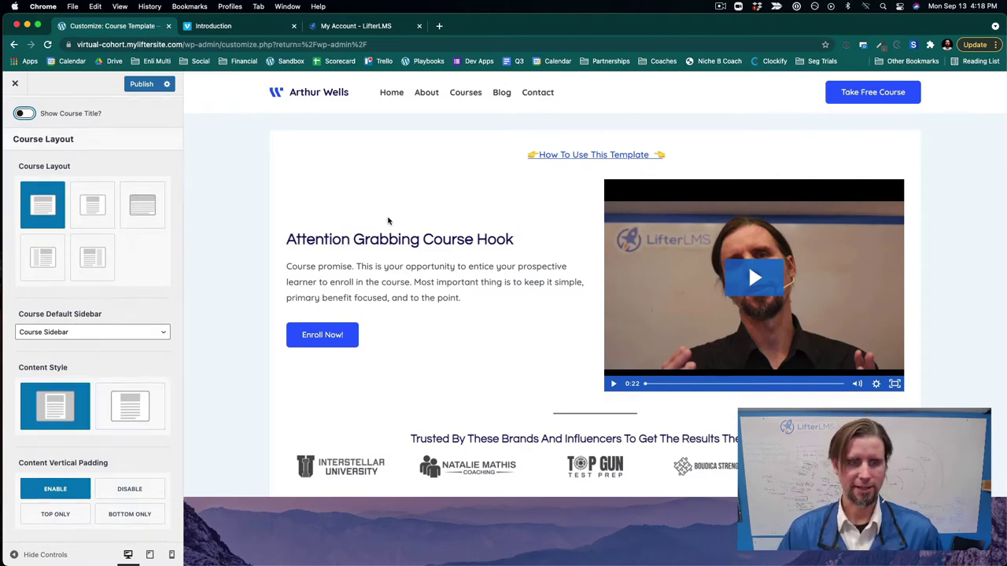
pyautogui.click(124, 417)
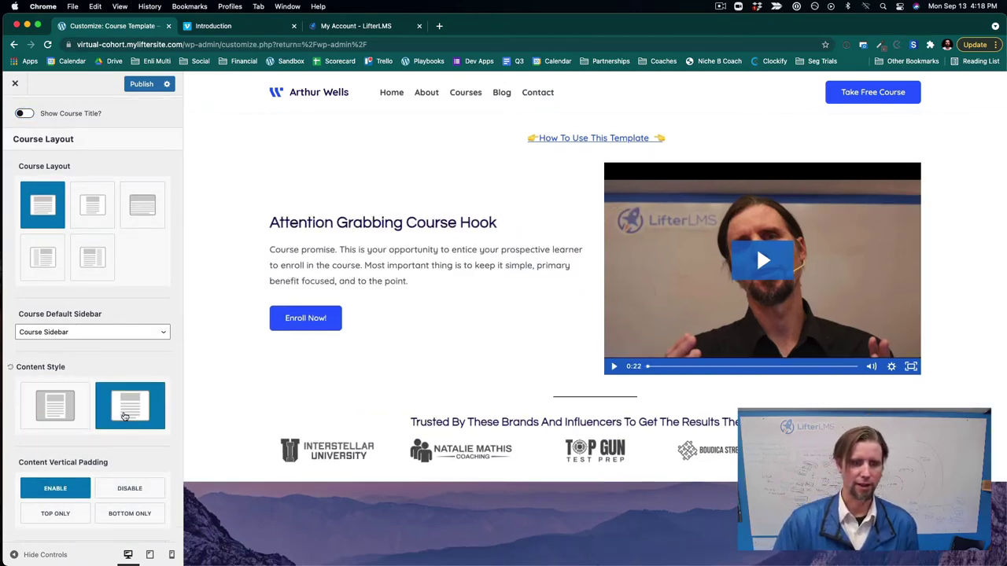
pyautogui.scroll(-20, 446, 456)
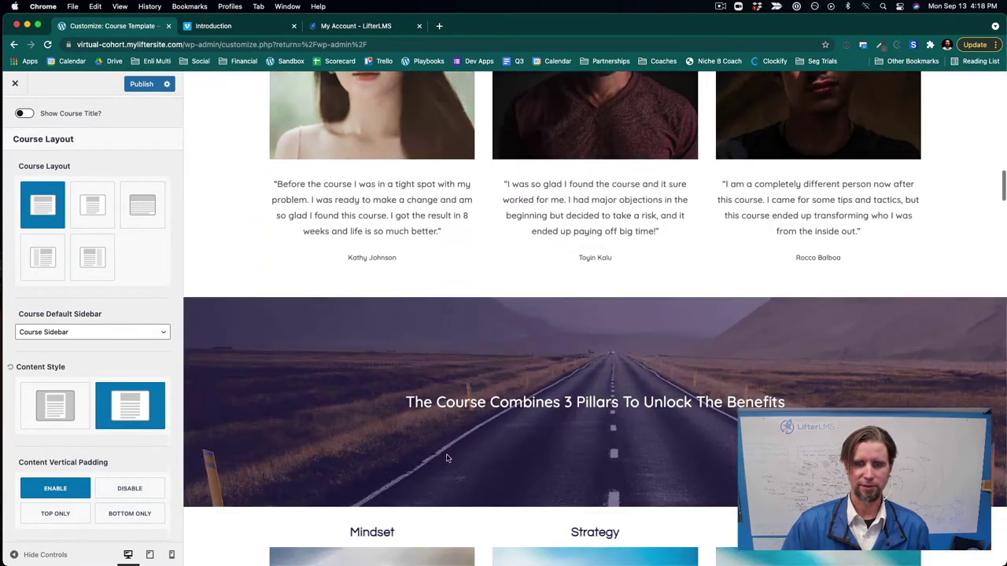
pyautogui.scroll(20, 446, 458)
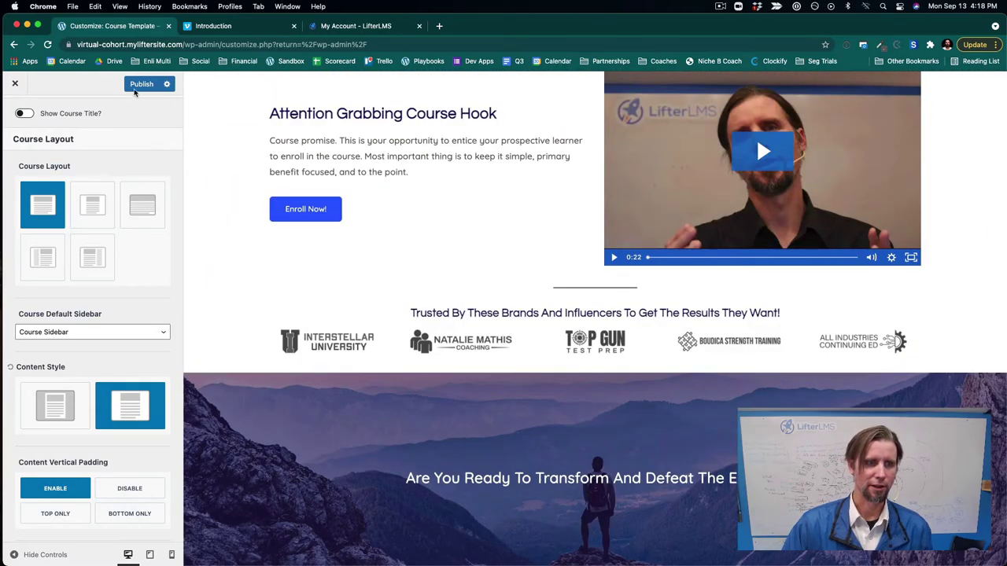
pyautogui.click(134, 88)
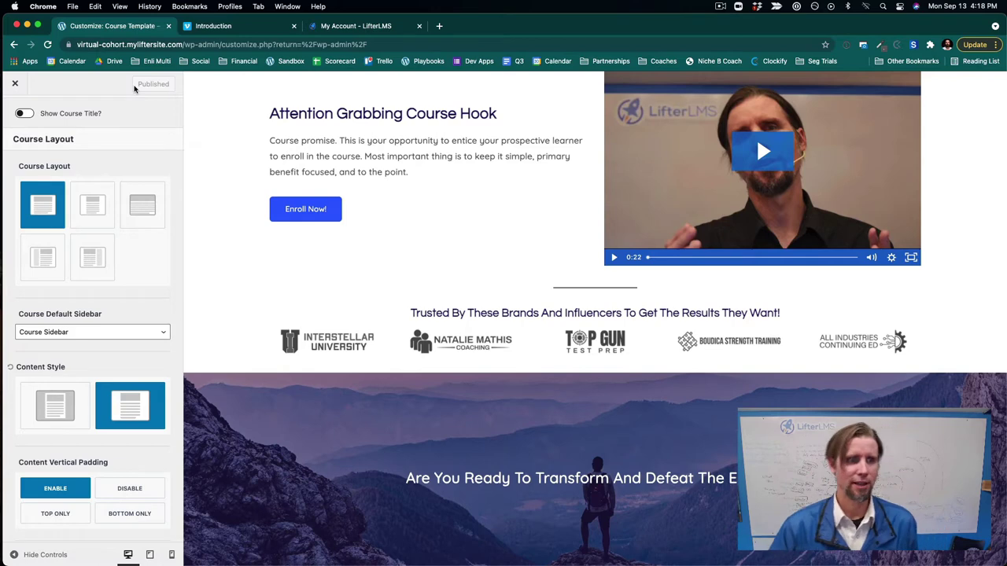
pyautogui.scroll(3, 477, 309)
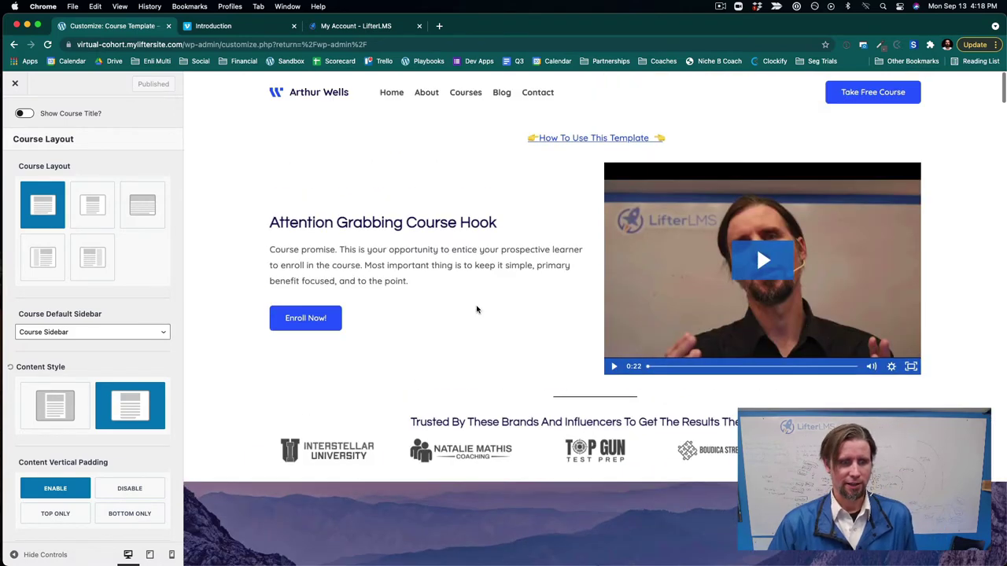
# Step: Leave the customizer and open the Course Template course from the live site's catalog for editing
pyautogui.click(14, 85)
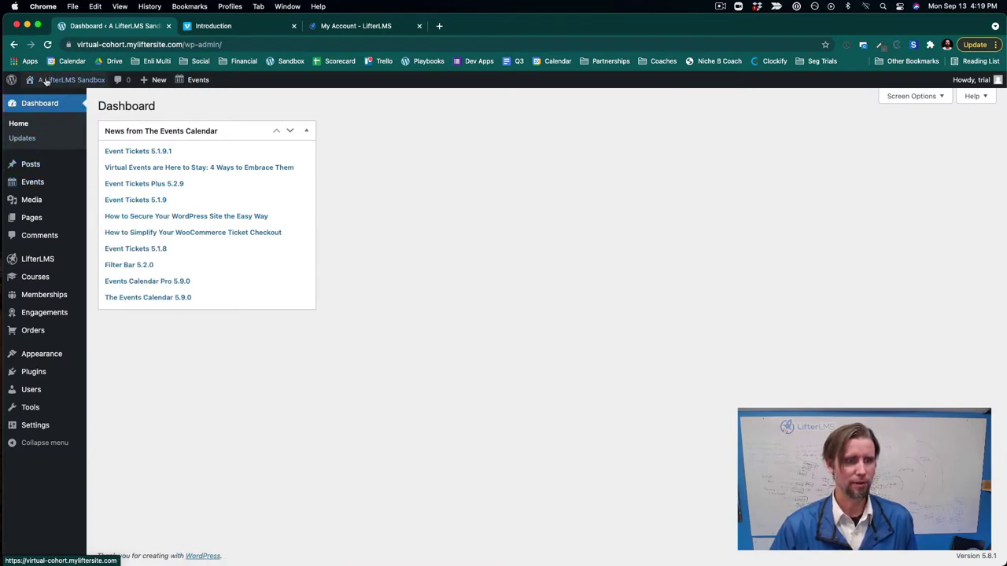
pyautogui.click(44, 98)
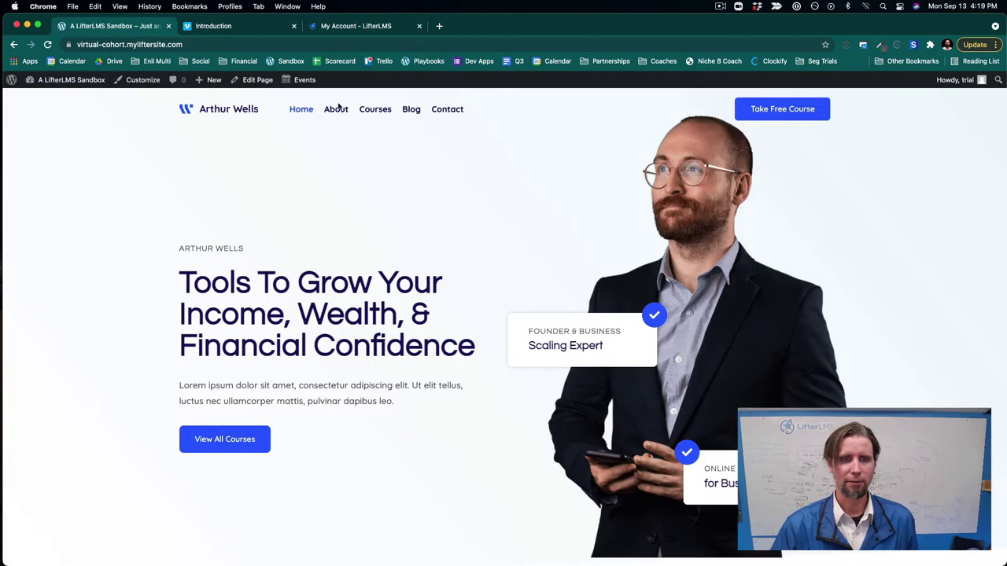
pyautogui.click(383, 115)
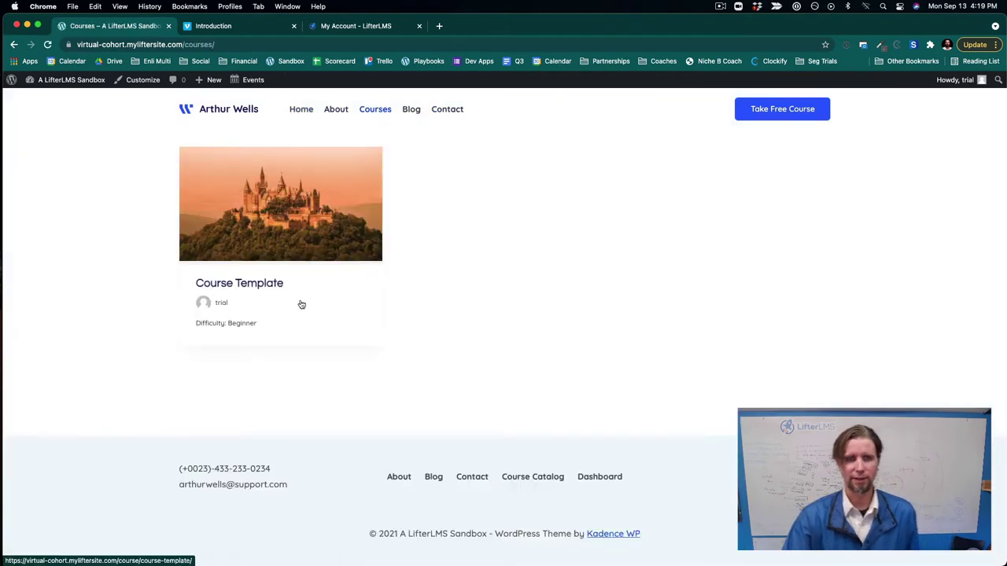
pyautogui.click(243, 281)
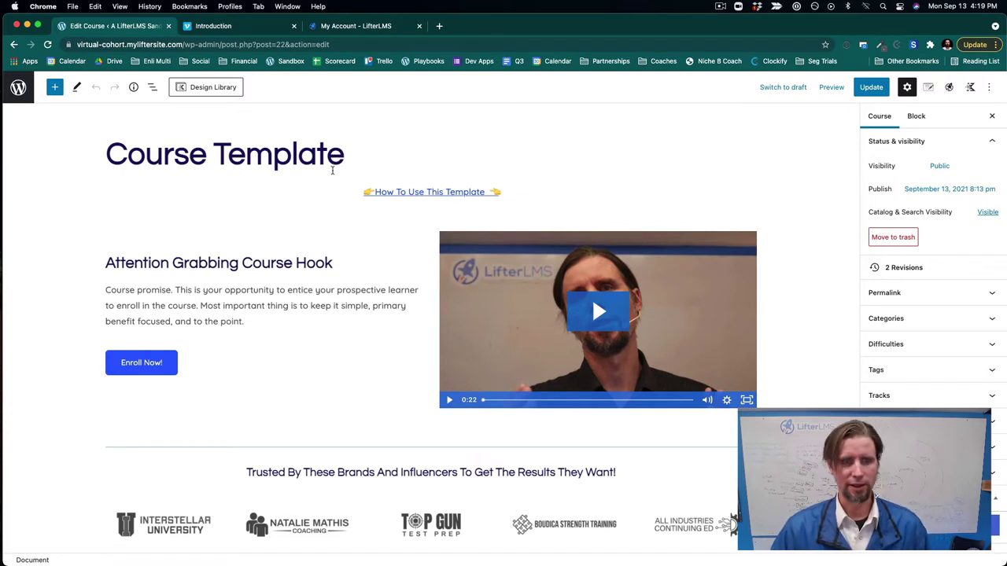
# Step: Rename the course from Course Template to "Signature Course (Spring 2022)"
pyautogui.moveTo(346, 157); pyautogui.dragTo(105, 158)
pyautogui.write('S')
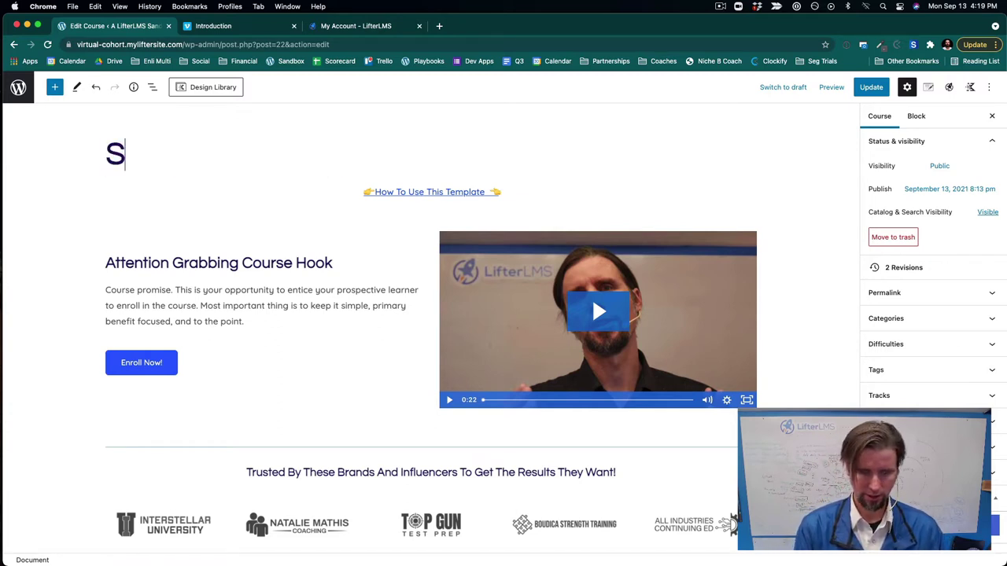
pyautogui.write('pring')
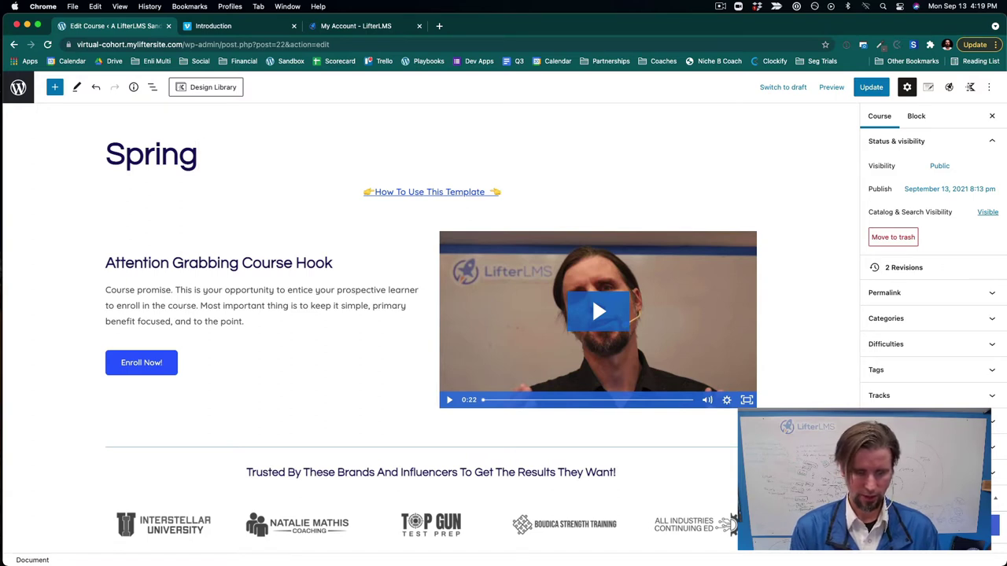
pyautogui.write(' Signature Course')
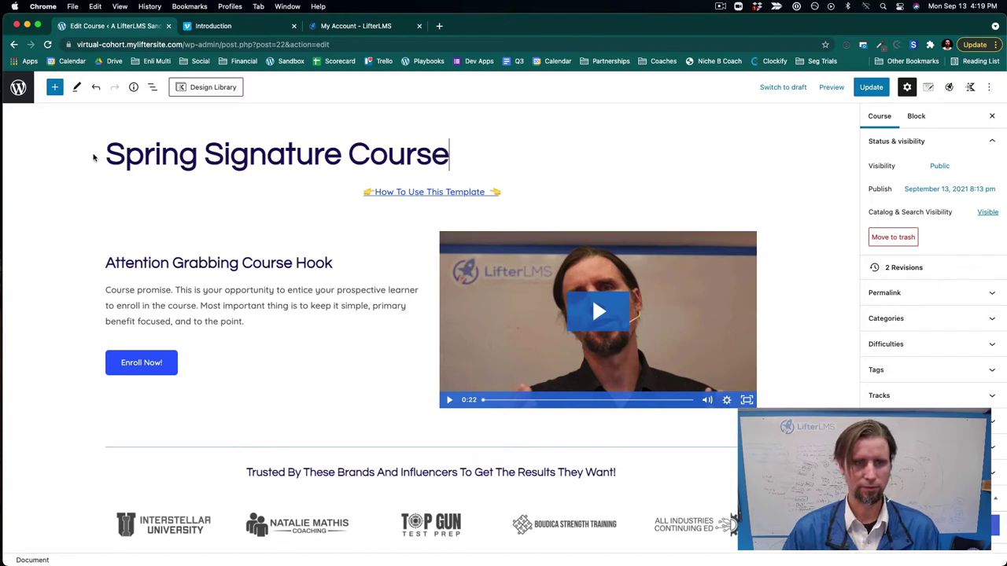
pyautogui.moveTo(207, 160)
pyautogui.mouseDown()
pyautogui.moveTo(98, 154)
pyautogui.moveTo(108, 152)
pyautogui.mouseUp()
pyautogui.press('BackSpace')
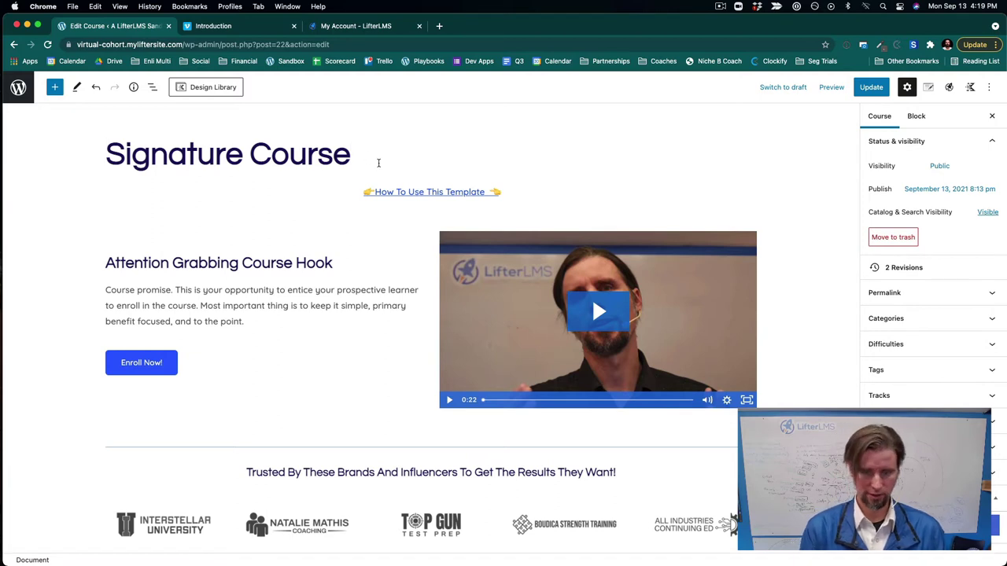
pyautogui.write('(Spr')
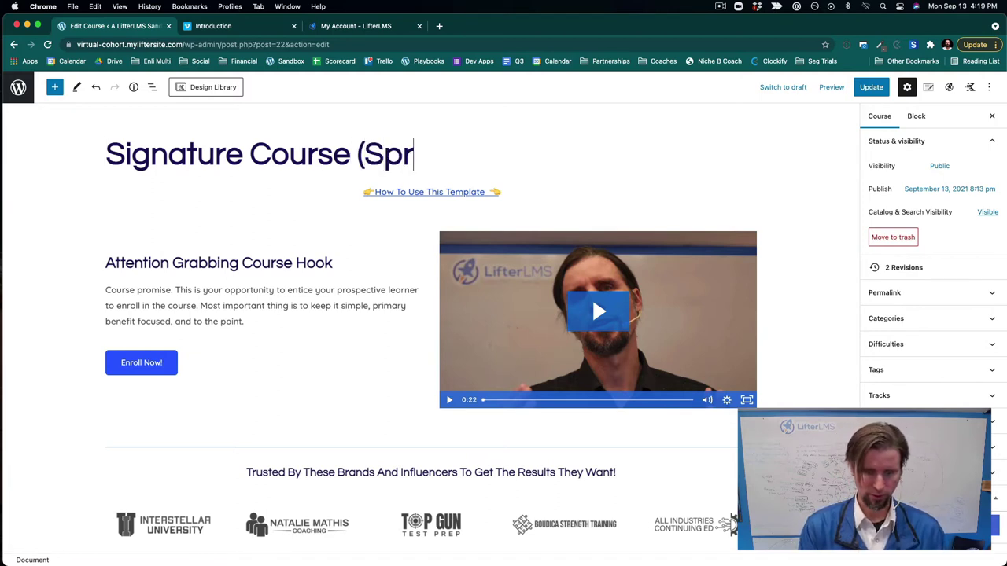
pyautogui.write('ing 2022')
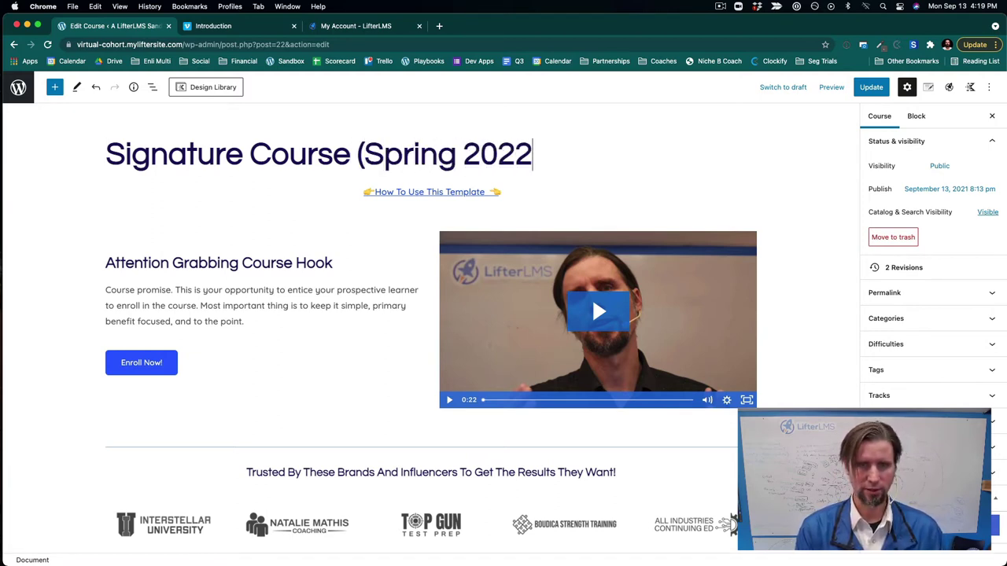
pyautogui.write(')')
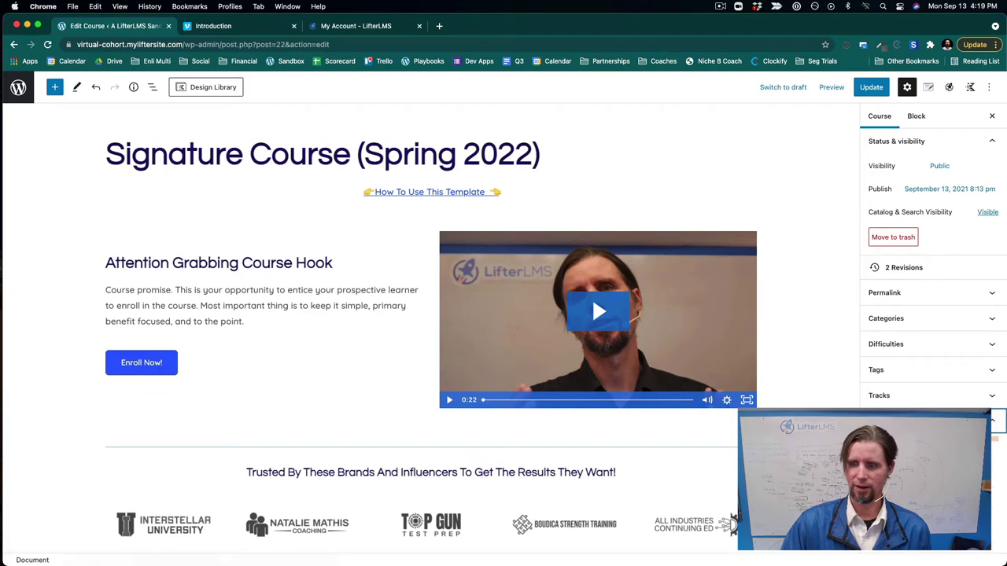
# Step: Start replacing the course's featured image by browsing the computer's tinified (1) folder for a file to upload
pyautogui.scroll(-2, 928, 315)
pyautogui.click(897, 391)
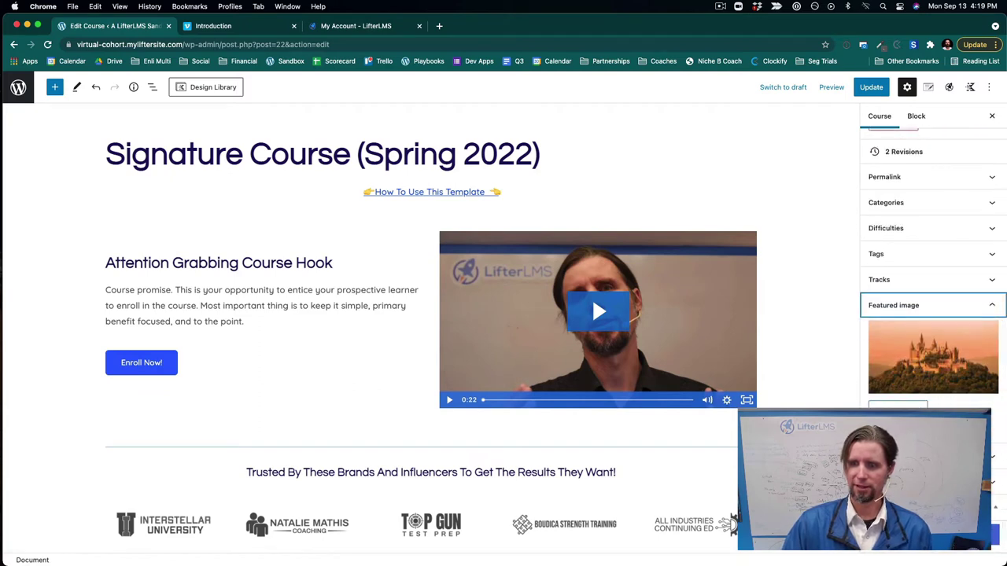
pyautogui.click(897, 415)
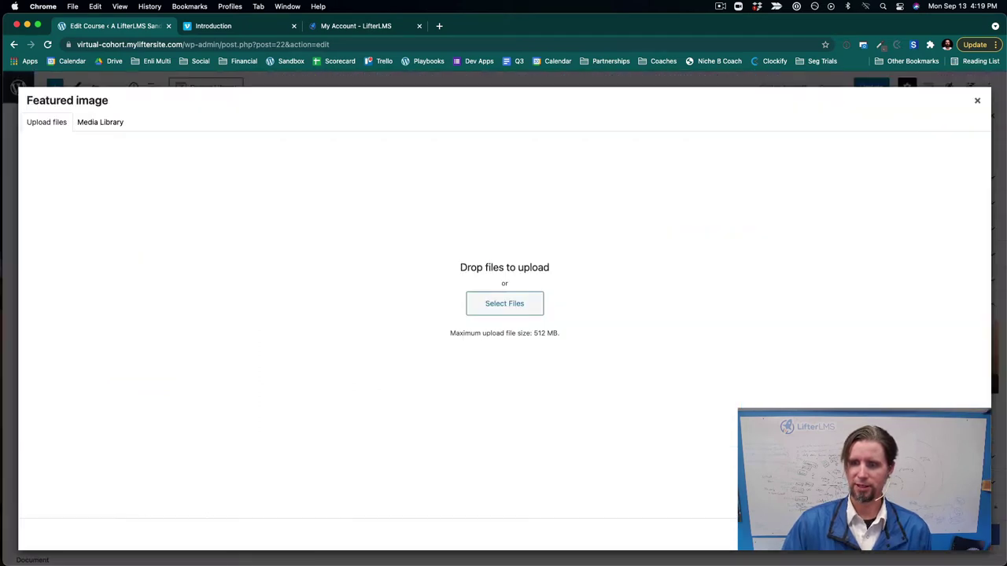
pyautogui.click(96, 122)
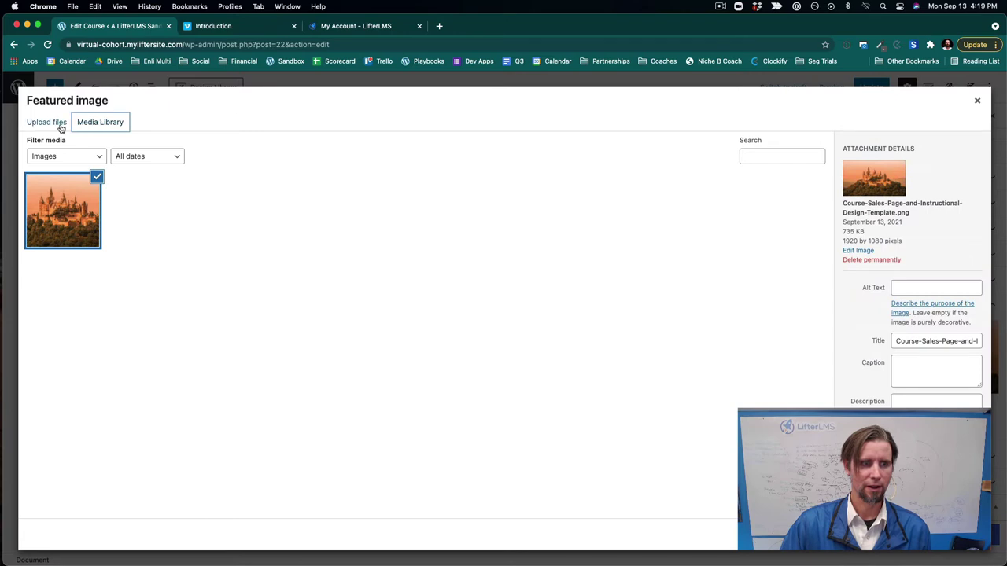
pyautogui.click(59, 125)
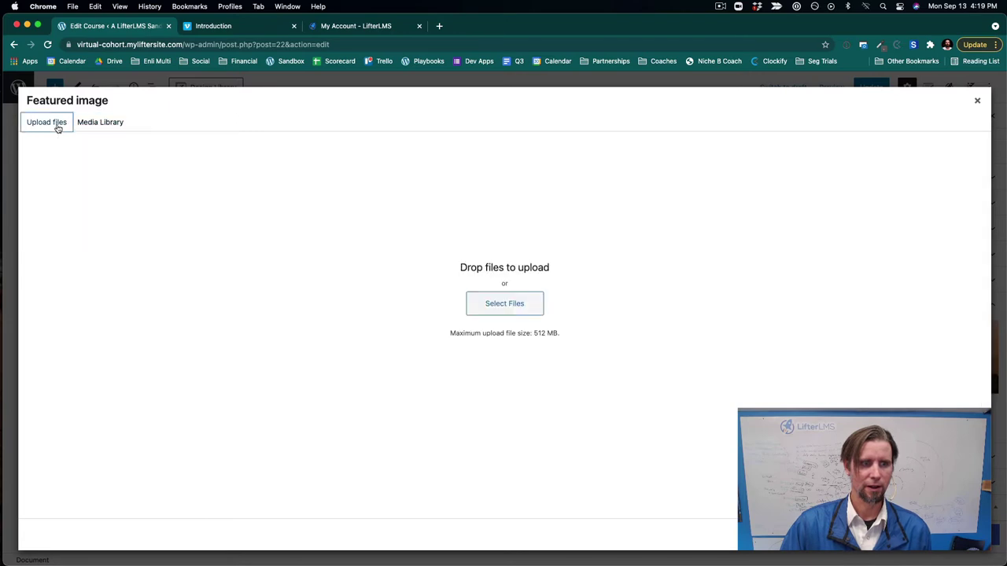
pyautogui.click(486, 310)
pyautogui.click(315, 261)
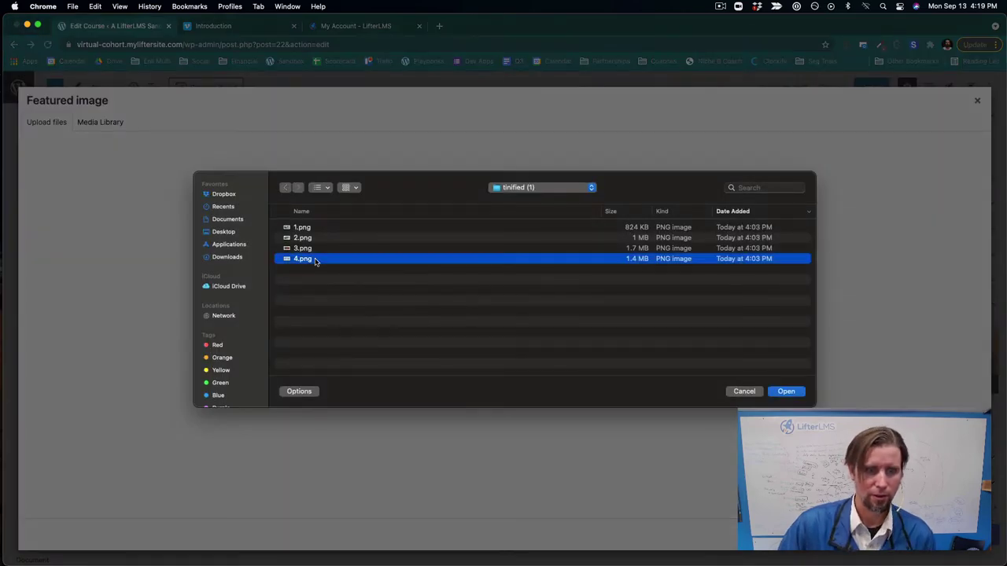
# Step: Show the files in the upload dialog as columns so that the images can be previewed
pyautogui.click(322, 191)
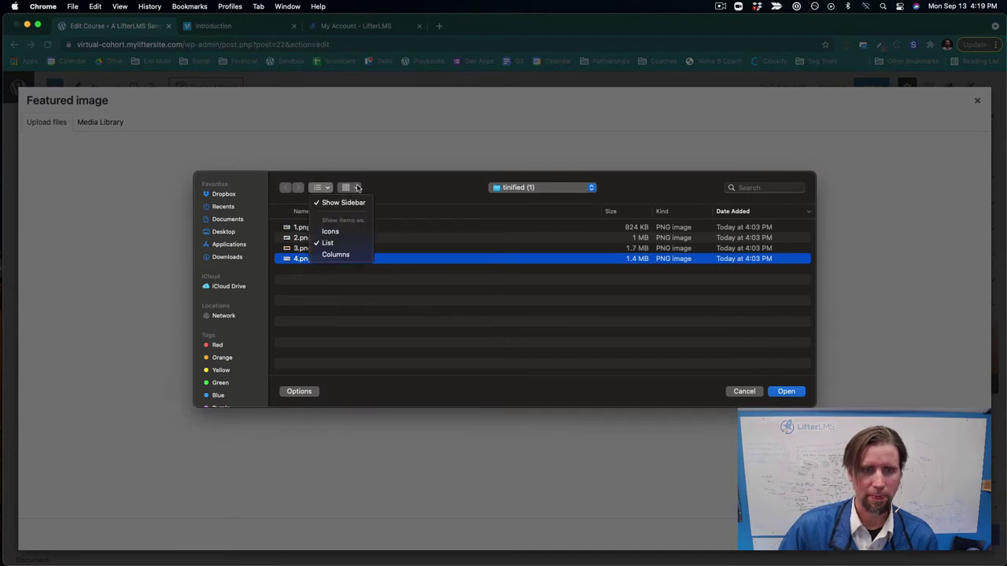
pyautogui.click(357, 187)
pyautogui.click(350, 188)
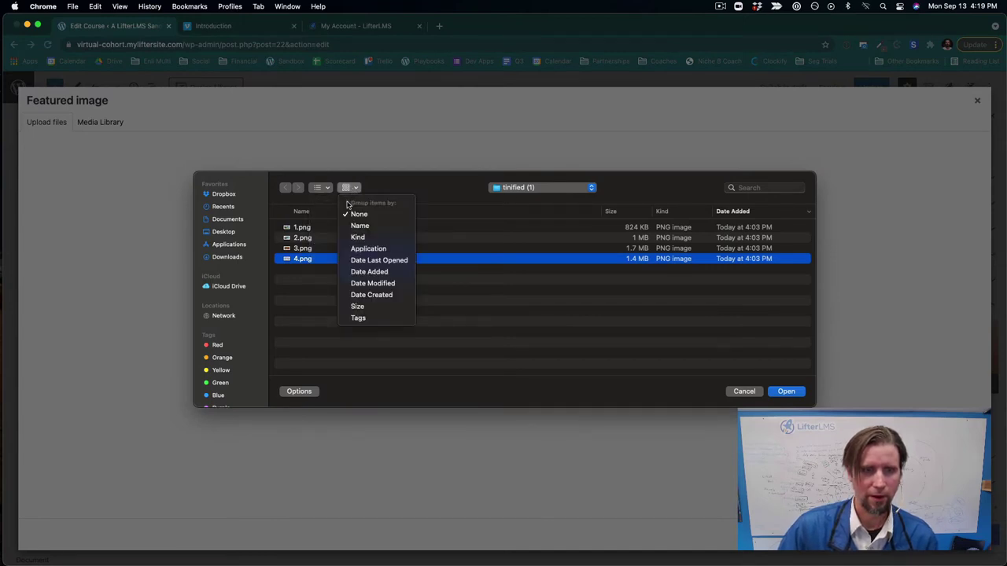
pyautogui.click(326, 191)
pyautogui.click(326, 191)
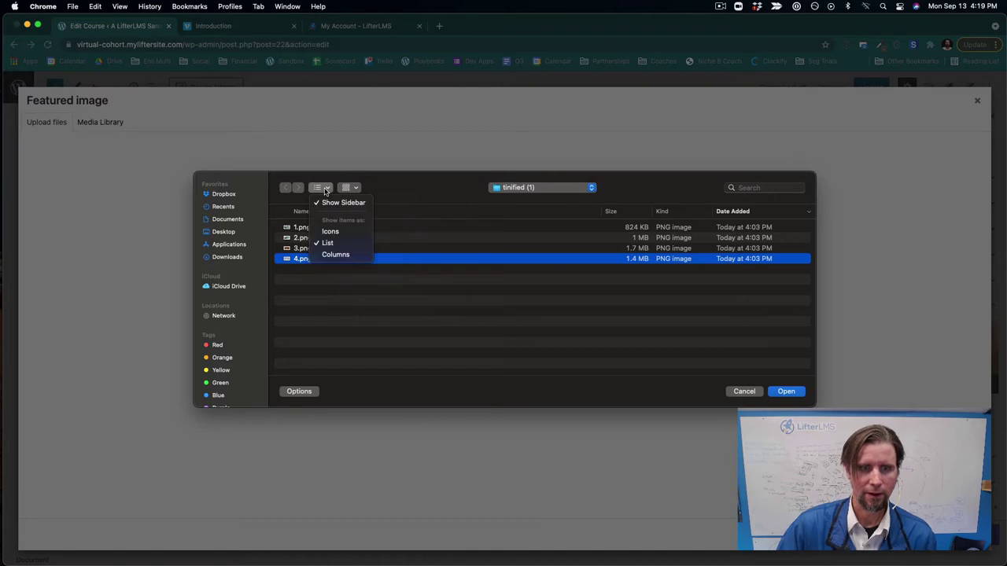
pyautogui.click(338, 257)
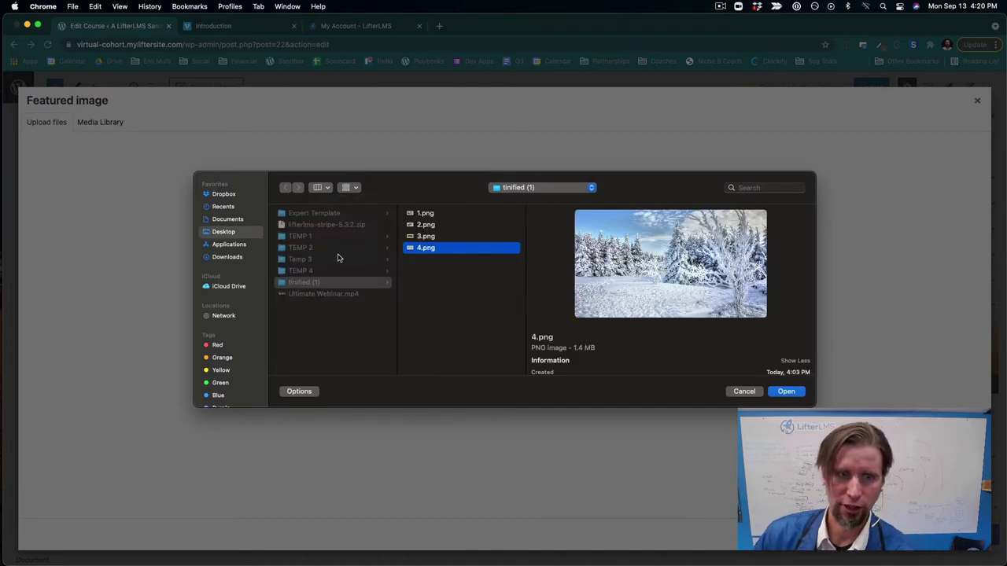
# Step: Upload 1.png, the spring flower picture, set it as the course's featured image, and save the course
pyautogui.click(430, 236)
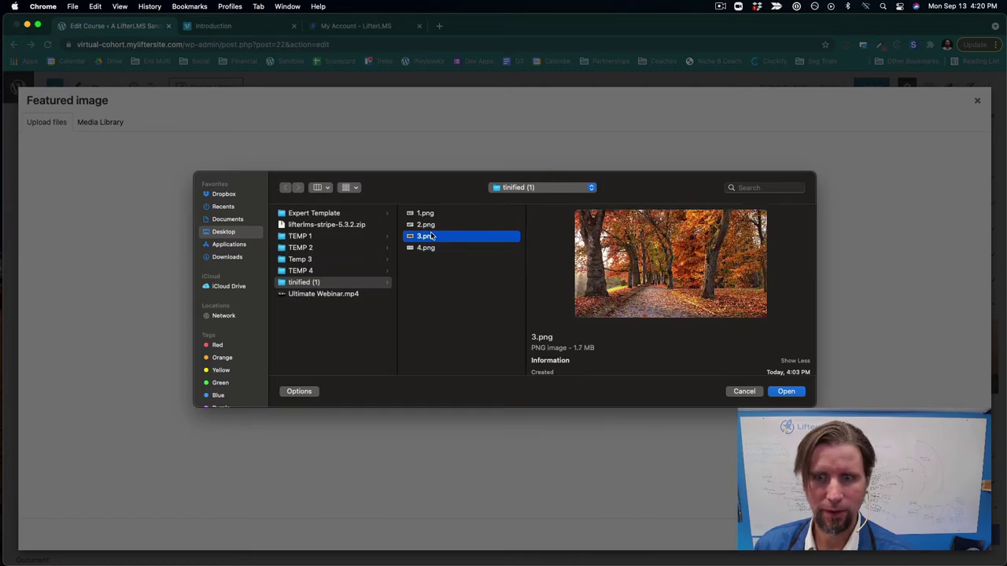
pyautogui.click(427, 225)
pyautogui.click(425, 213)
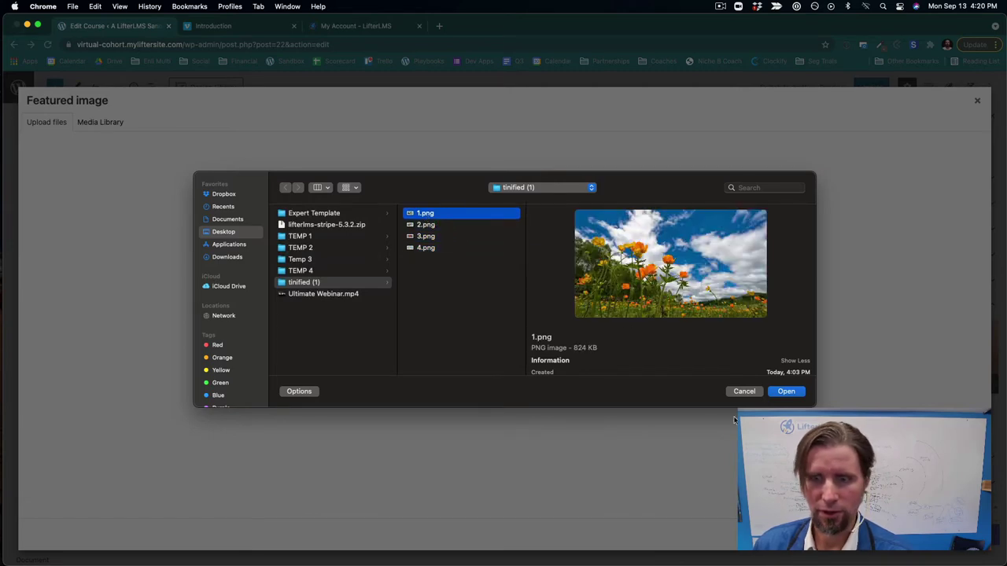
pyautogui.click(793, 392)
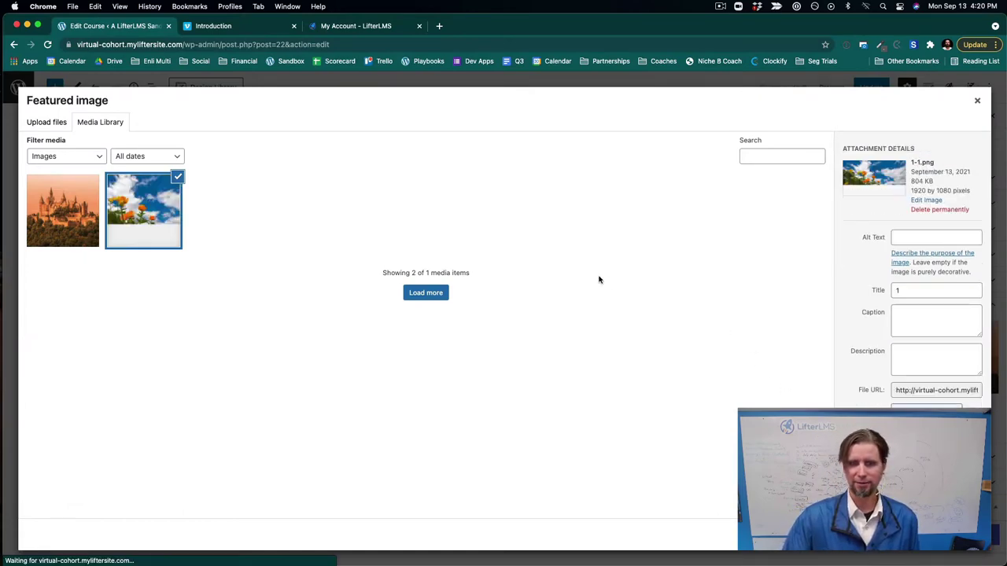
pyautogui.click(940, 539)
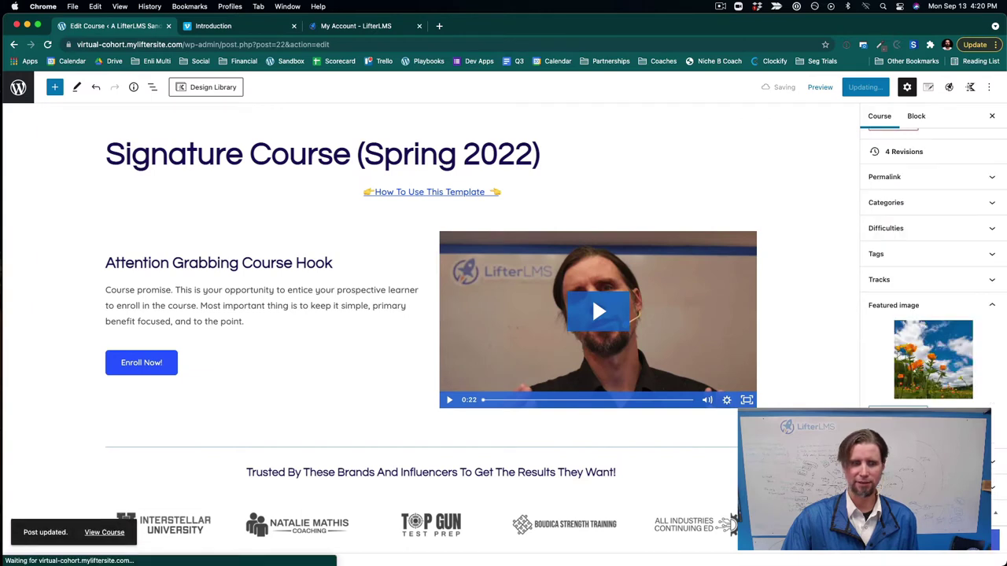
pyautogui.press('super+s')
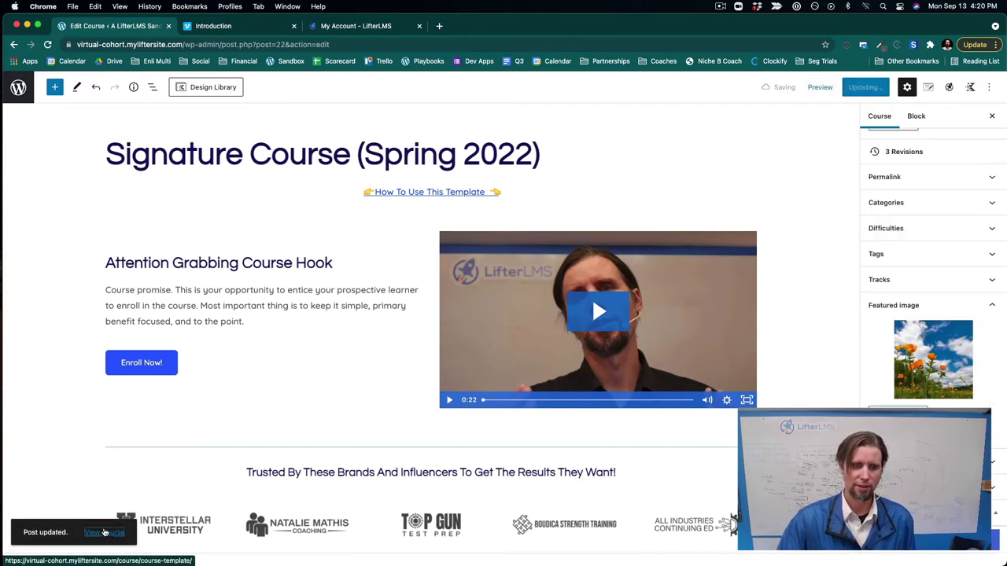
pyautogui.press('super+s')
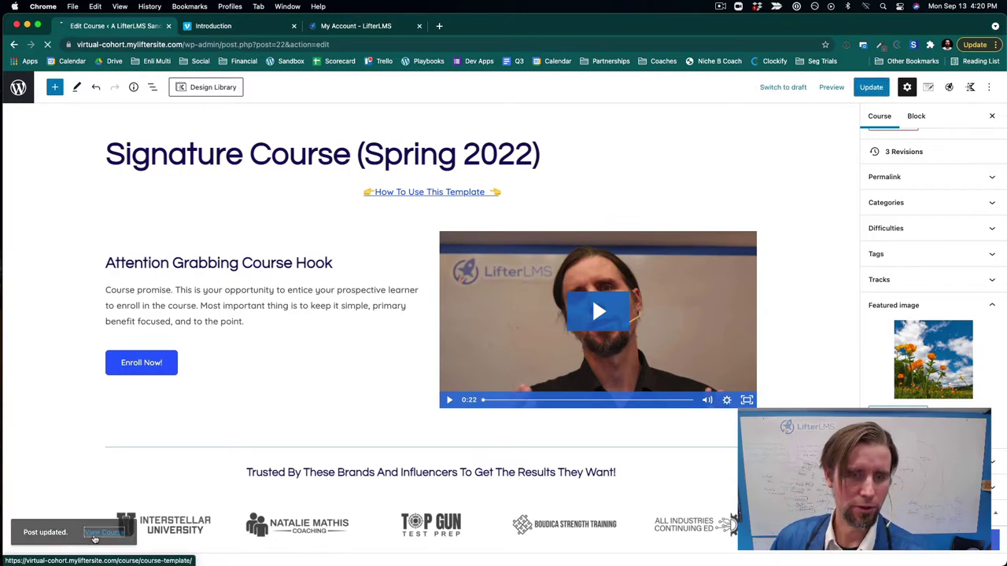
# Step: View the updated course page on the live site and open the site's course catalog
pyautogui.click(101, 533)
pyautogui.scroll(-2, 196, 433)
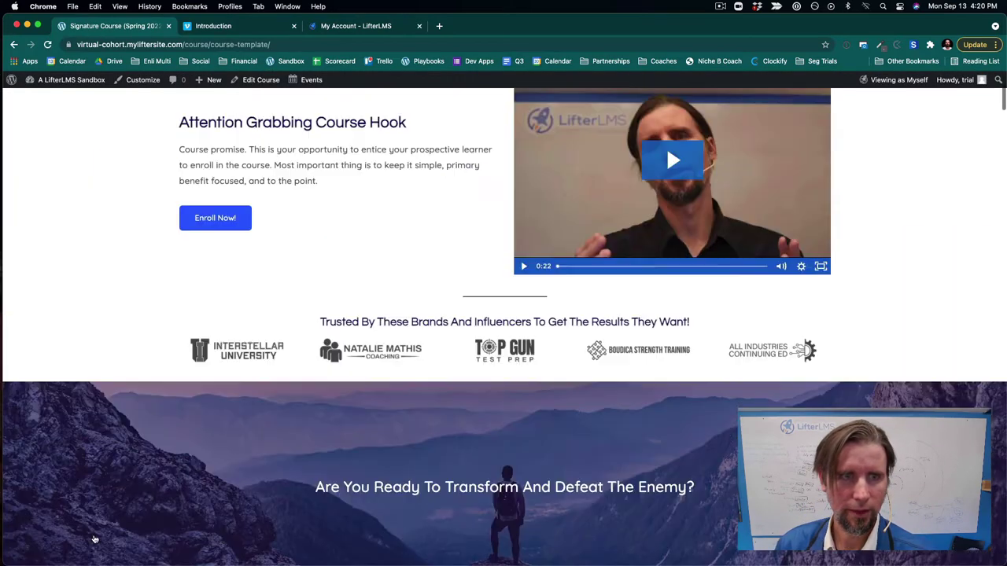
pyautogui.scroll(2, 301, 313)
pyautogui.click(373, 110)
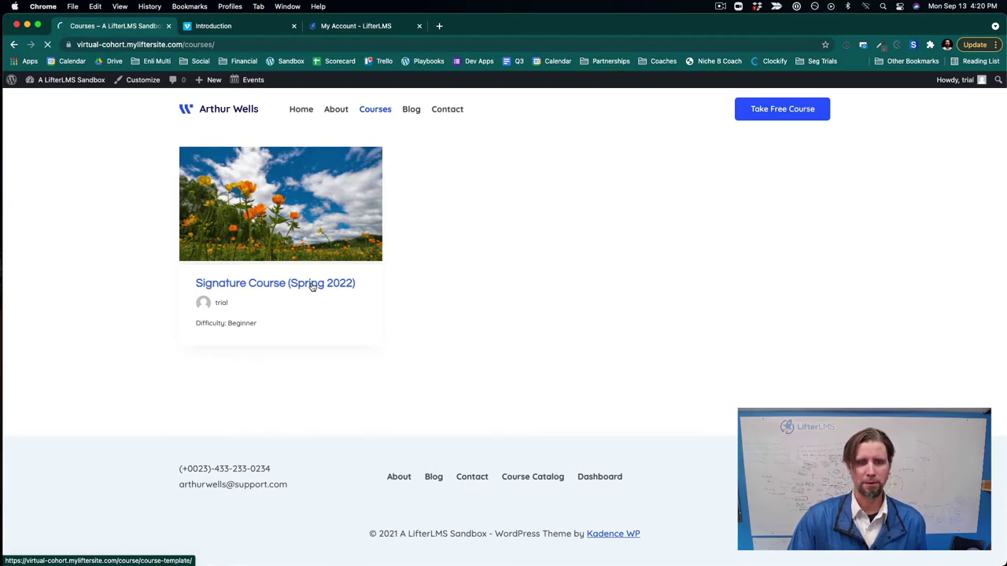
# Step: Open Signature Course (Spring 2022) from the catalog and review its sales page, including the pricing plans, FAQ and closing call to action
pyautogui.scroll(-15, 665, 486)
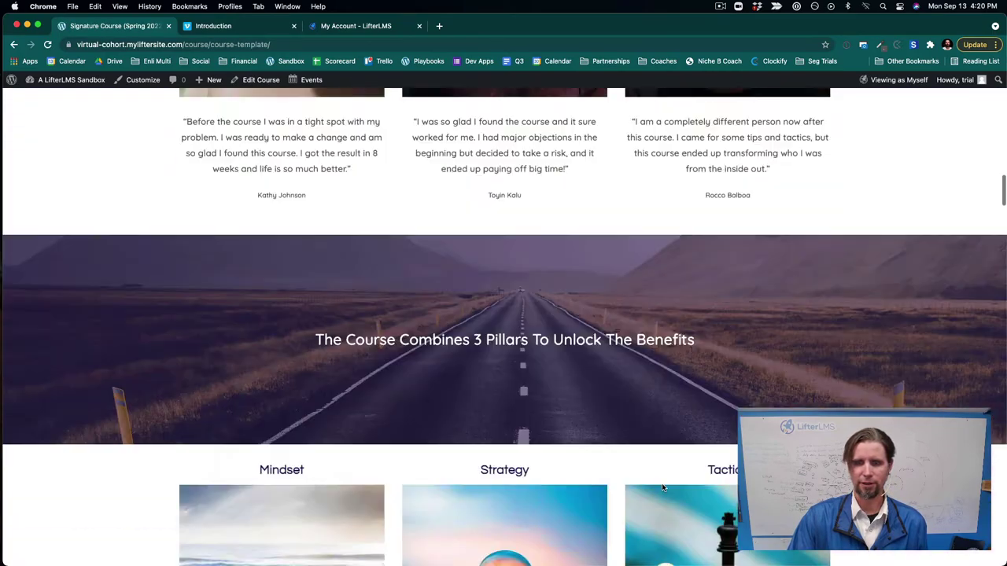
pyautogui.scroll(-20, 663, 488)
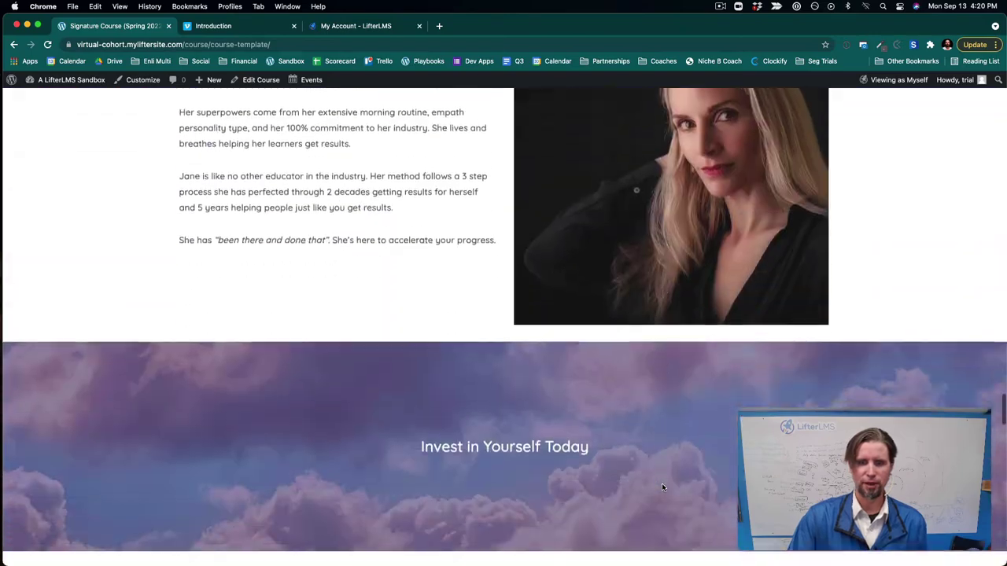
pyautogui.scroll(-10, 661, 487)
pyautogui.scroll(10, 661, 487)
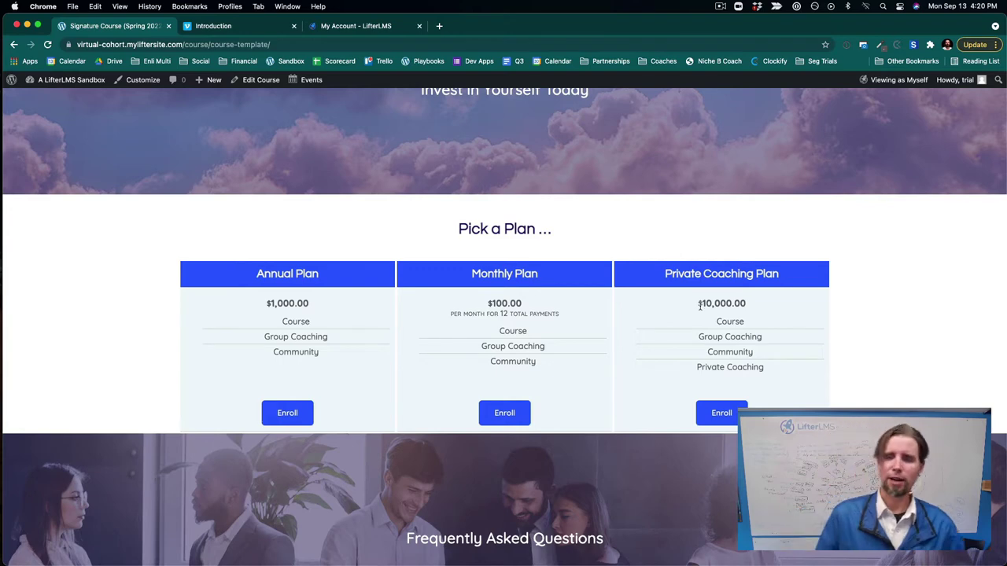
pyautogui.scroll(-1, 699, 306)
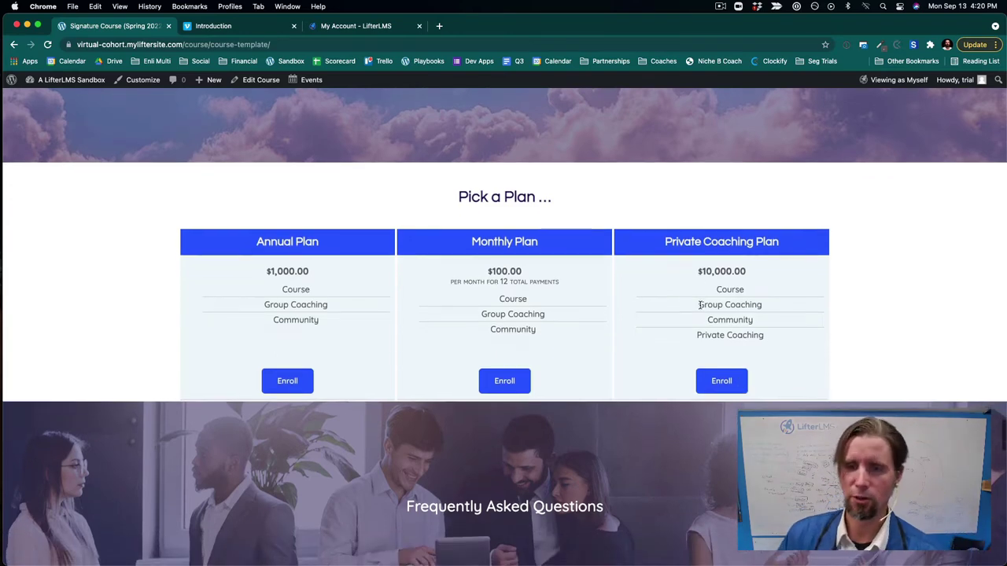
pyautogui.scroll(-10, 759, 376)
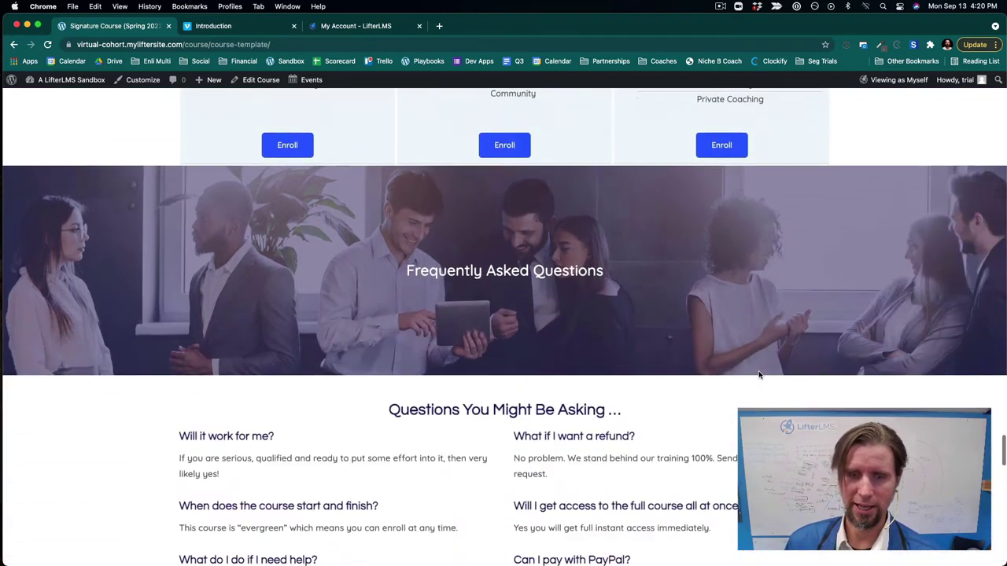
pyautogui.scroll(-15, 760, 376)
pyautogui.scroll(5, 760, 375)
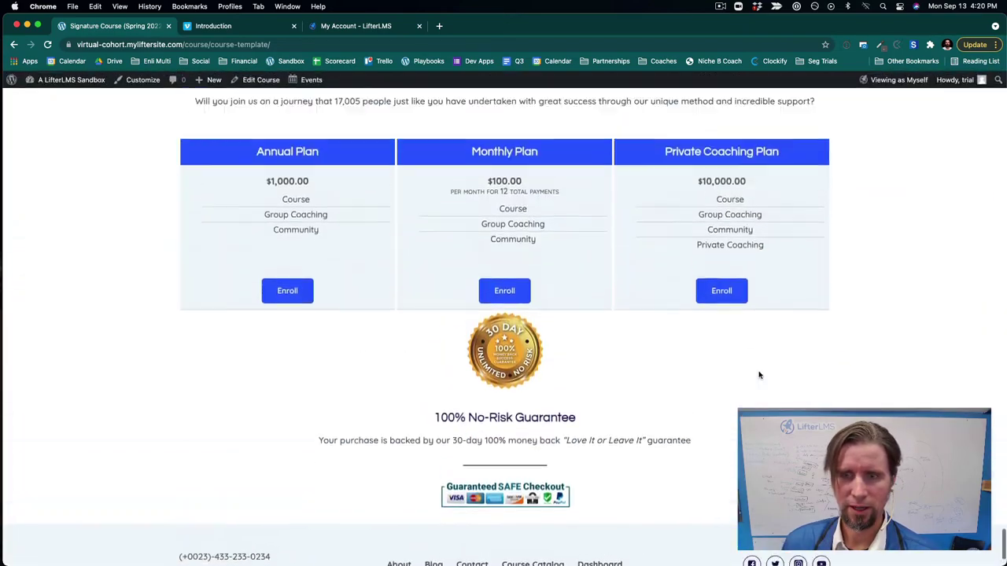
pyautogui.scroll(2, 759, 376)
pyautogui.scroll(2, 663, 343)
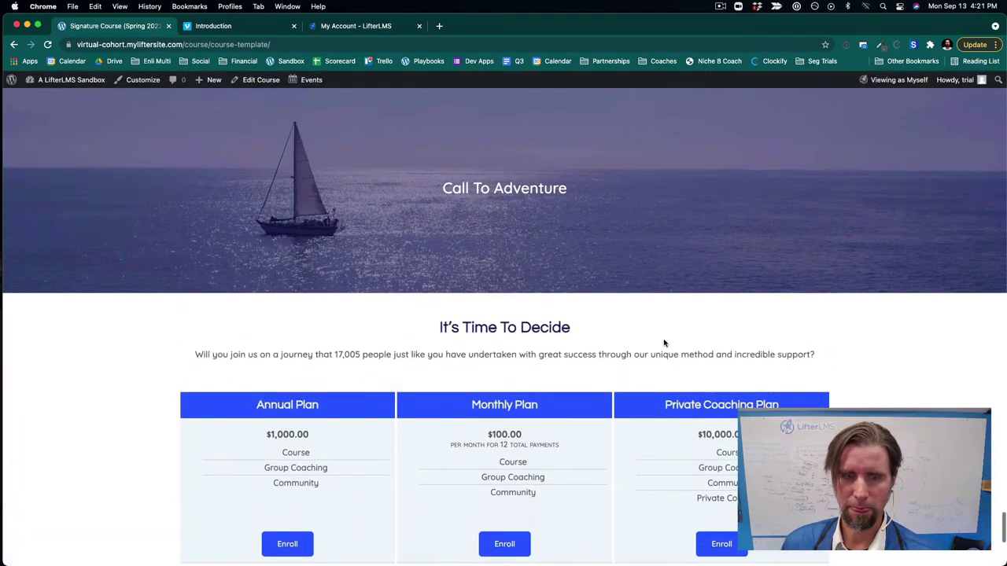
# Step: Open the Private Coaching Plan's checkout, edit its Purchase page to use the Normal page layout, and update the page
pyautogui.click(725, 537)
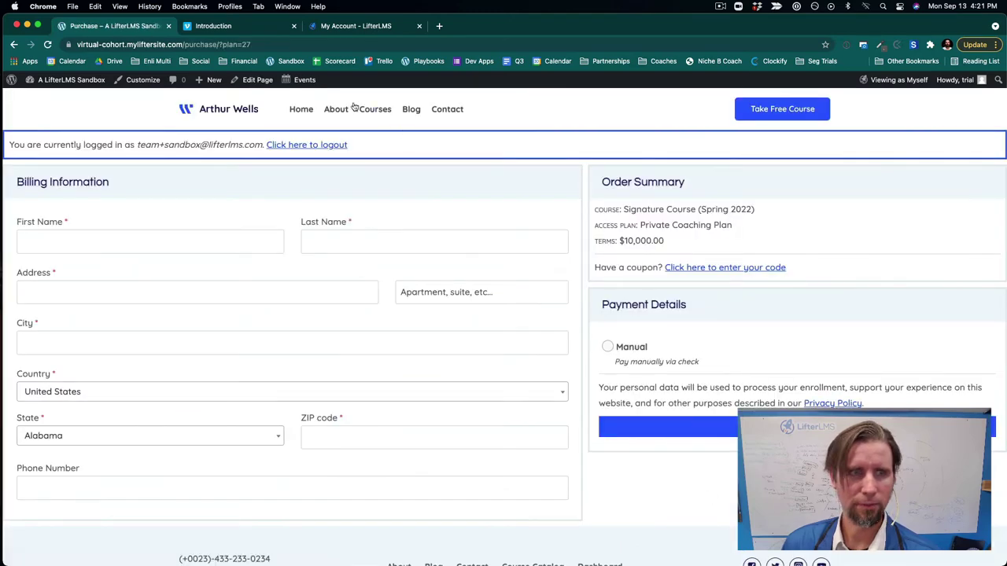
pyautogui.click(264, 80)
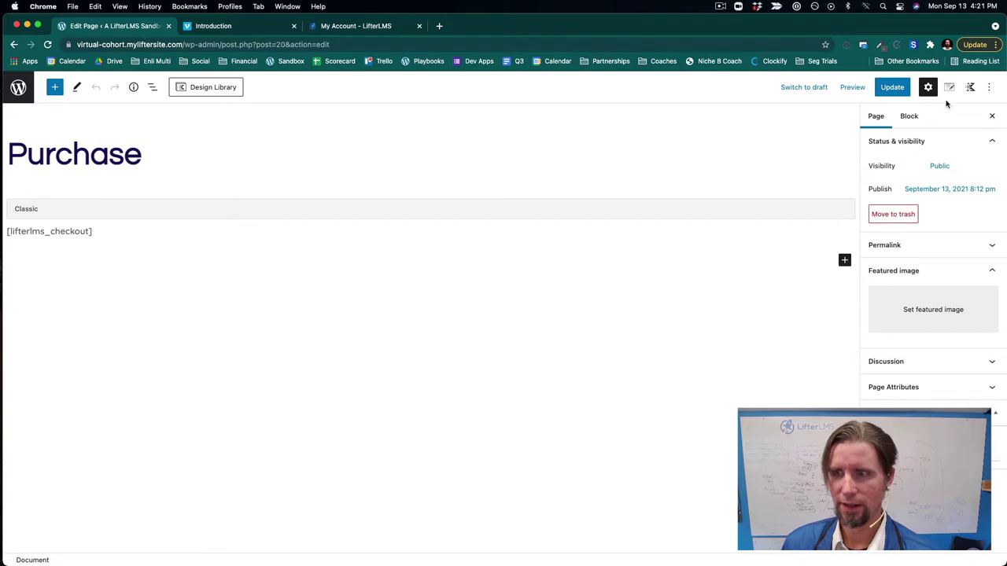
pyautogui.click(949, 87)
pyautogui.click(935, 293)
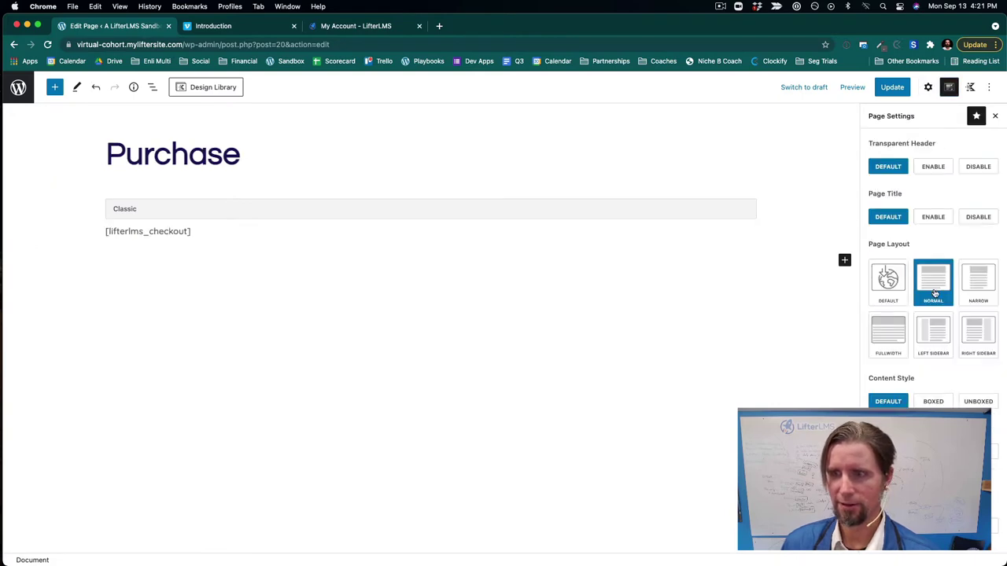
pyautogui.click(892, 87)
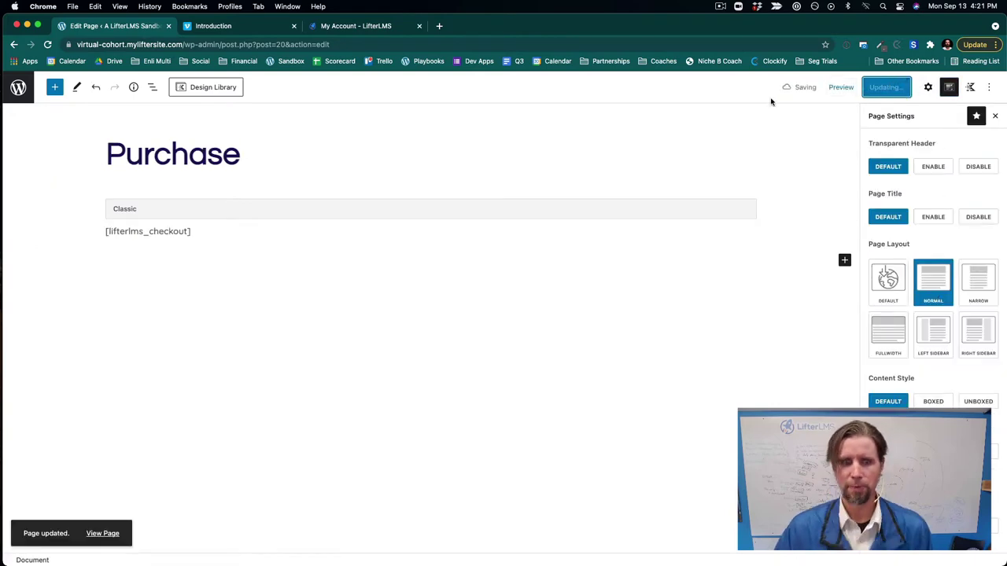
# Step: View the updated site, open Signature Course (Spring 2022) from the catalog, and review the Private Coaching Plan's checkout page layout
pyautogui.click(101, 533)
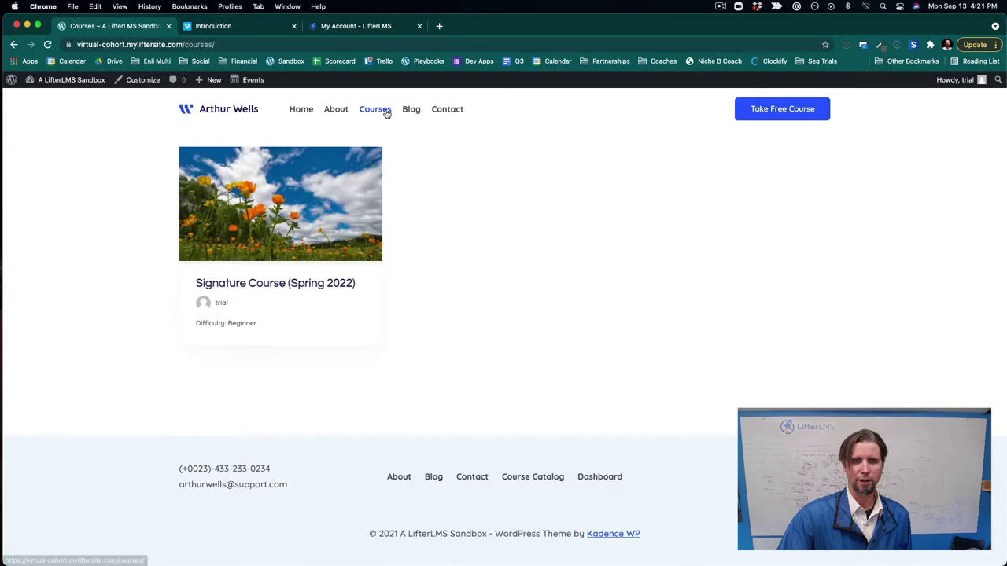
pyautogui.click(265, 304)
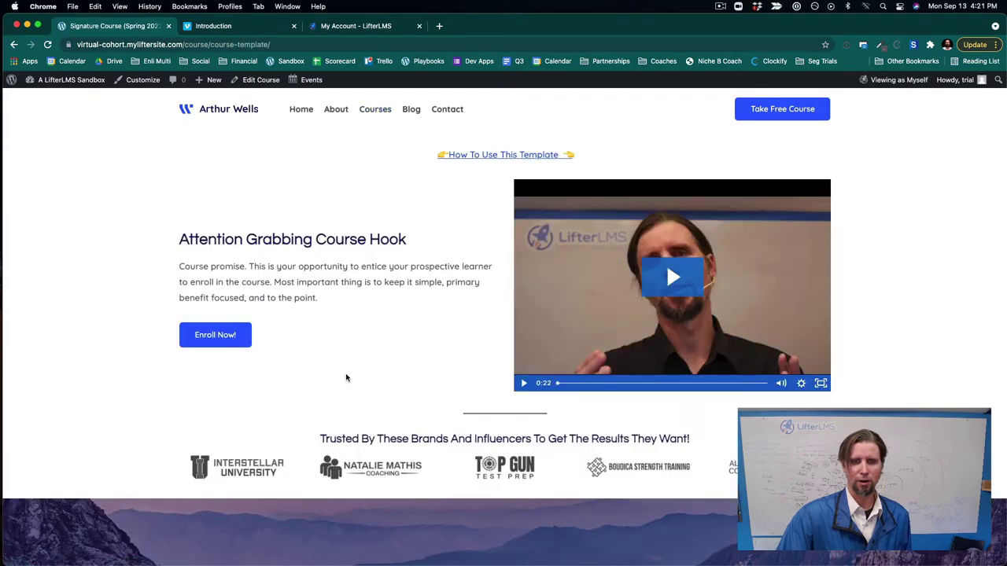
pyautogui.scroll(-20, 346, 378)
pyautogui.scroll(-20, 346, 378)
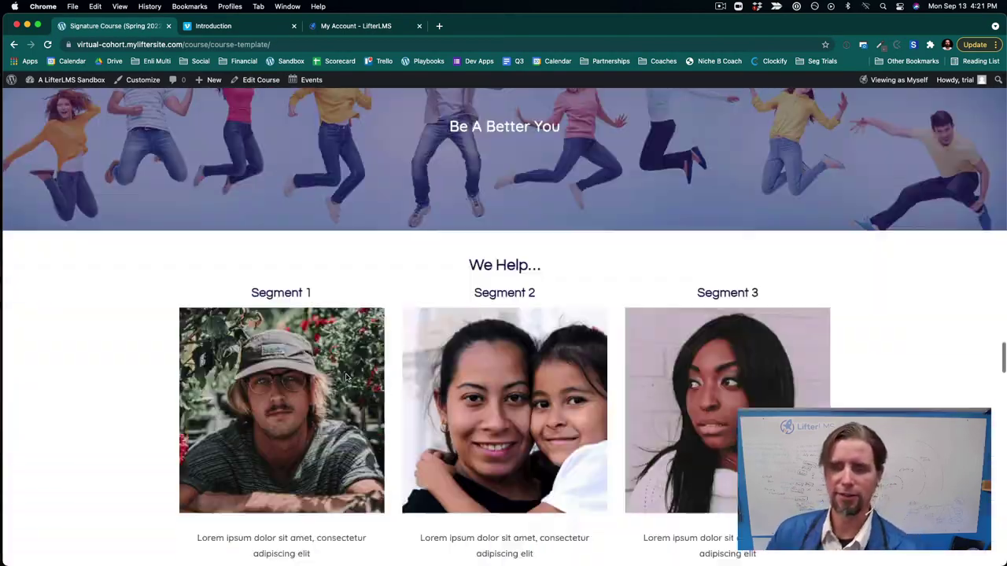
pyautogui.scroll(10, 347, 378)
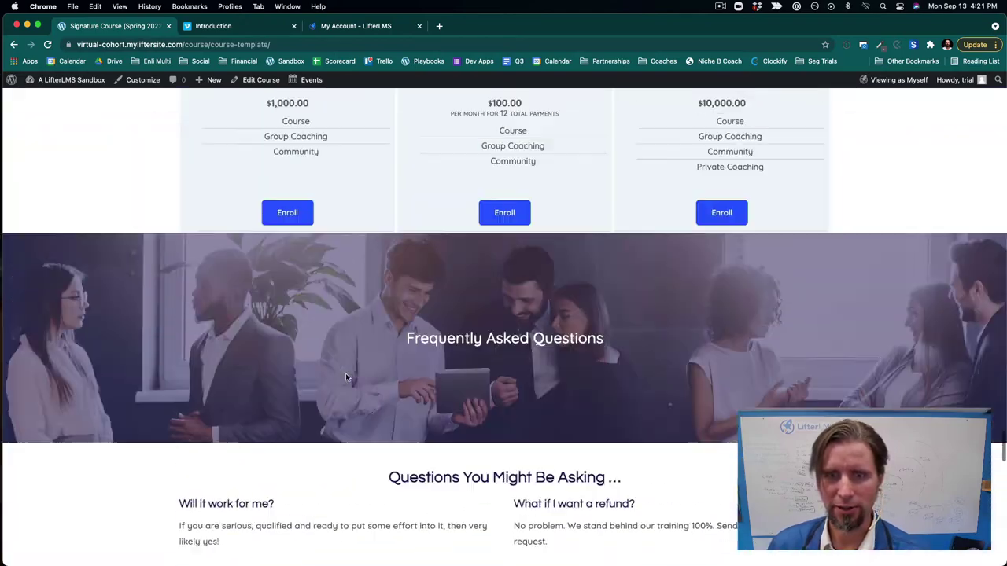
pyautogui.click(718, 451)
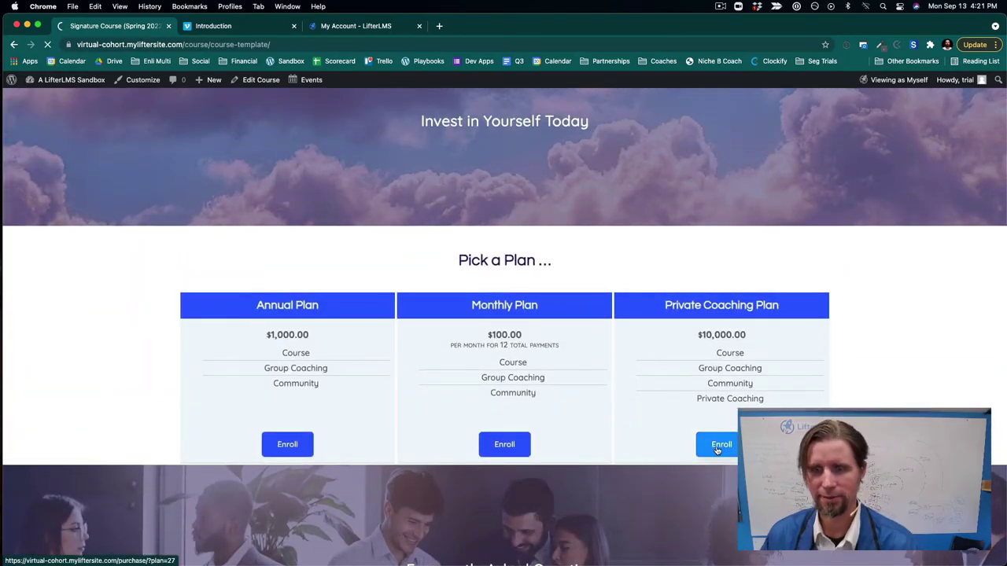
pyautogui.scroll(-1, 718, 451)
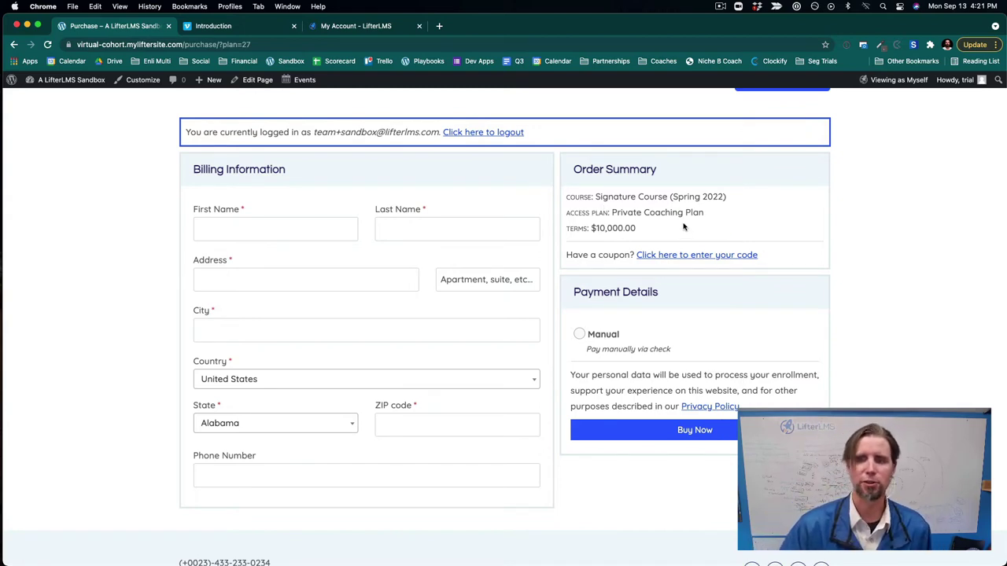
# Step: Go from the live site to the WordPress dashboard's installed plugins and start adding a new plugin
pyautogui.moveTo(91, 80)
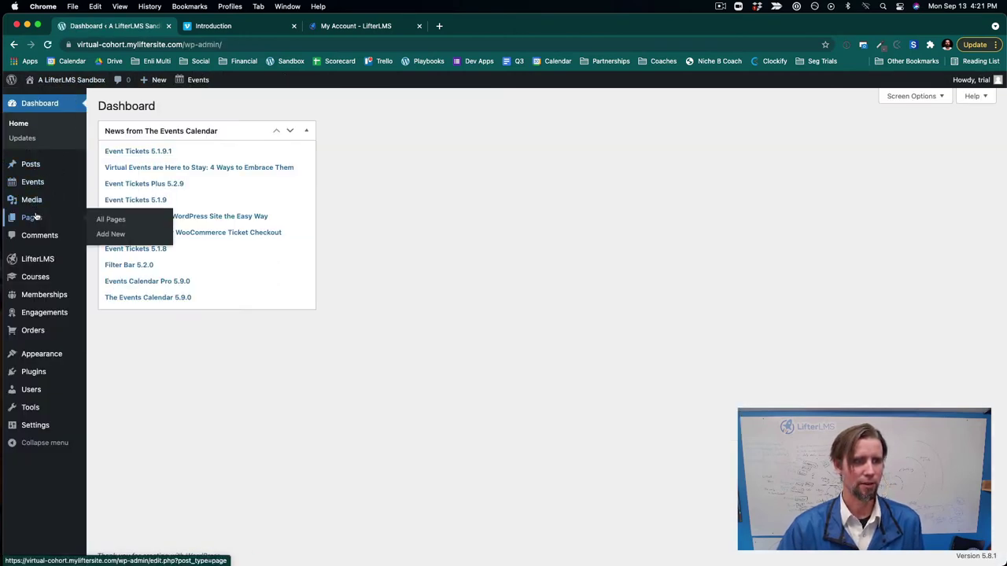
pyautogui.moveTo(33, 265)
pyautogui.moveTo(39, 370)
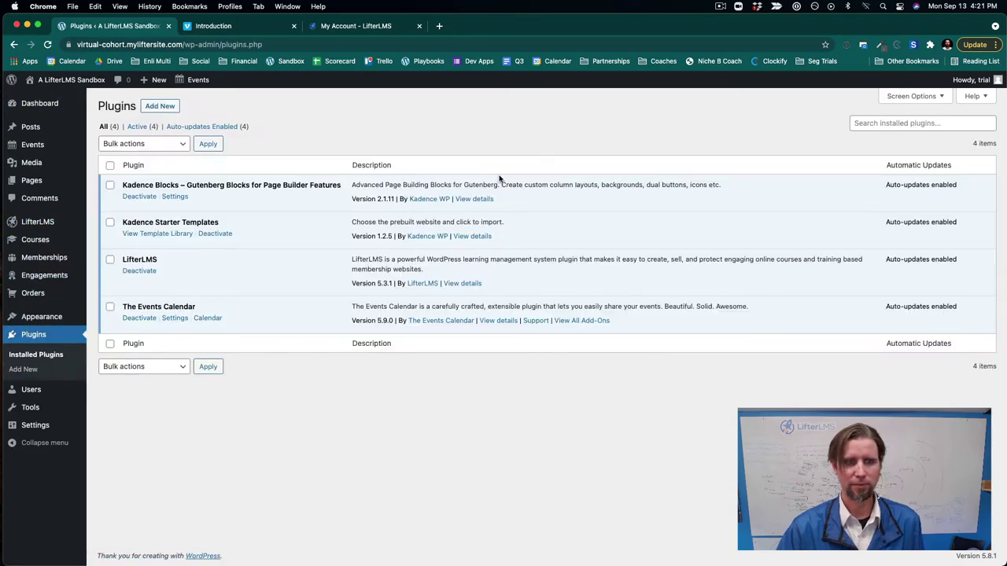
pyautogui.click(174, 106)
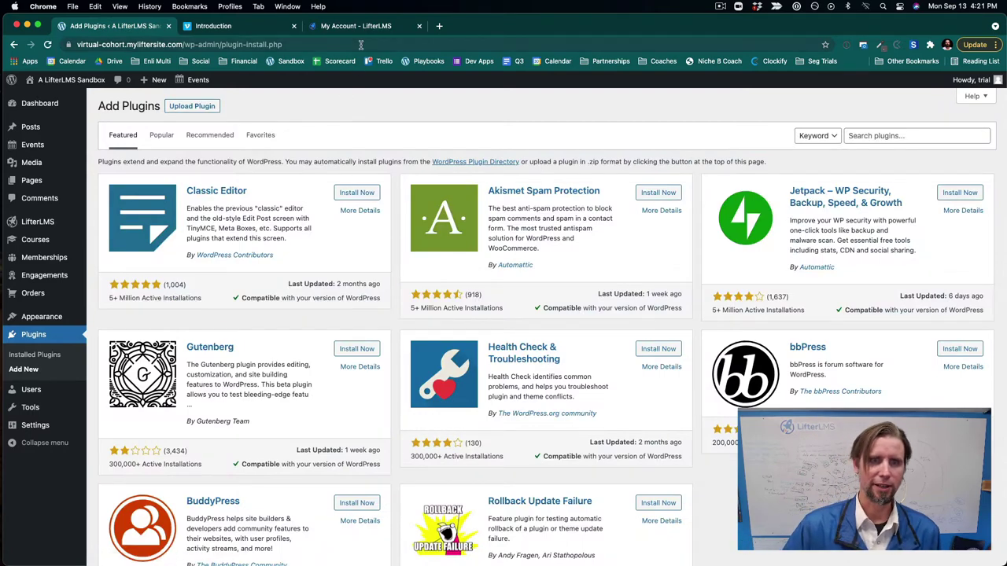
# Step: Open lifterlms.com in a new browser tab and browse its add-ons store as far as the Stripe and PayPal extensions
pyautogui.click(439, 26)
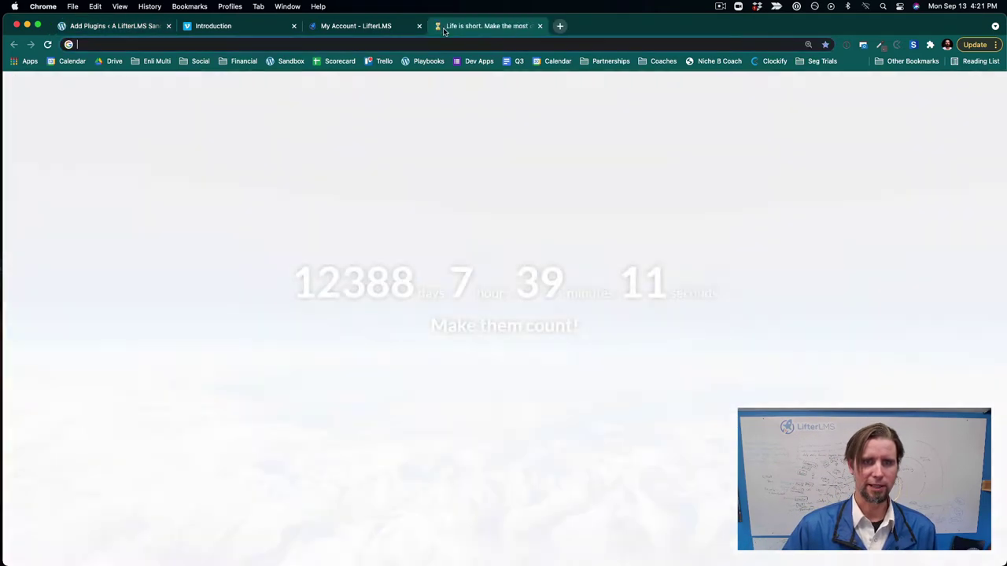
pyautogui.write('lifterlms')
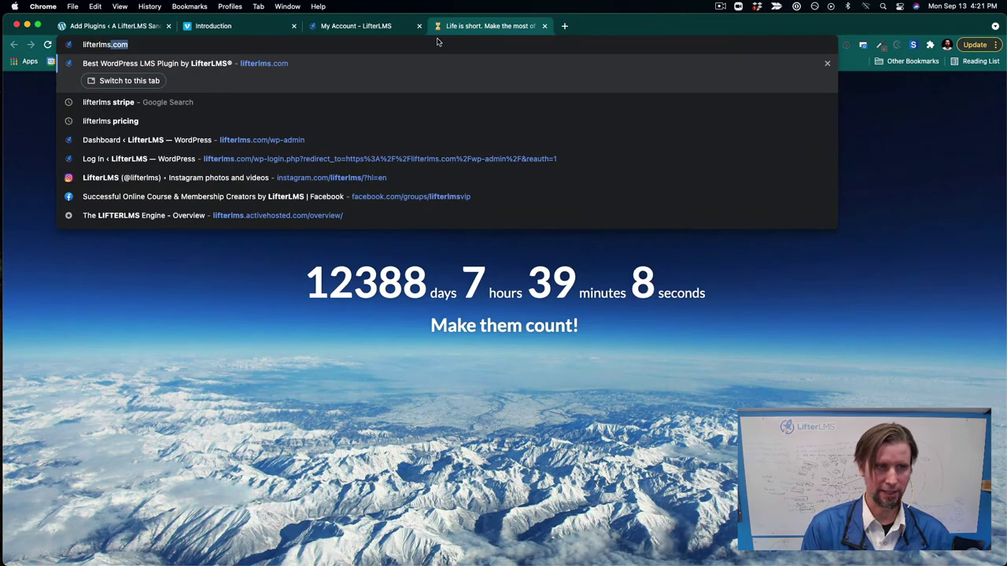
pyautogui.press('Return')
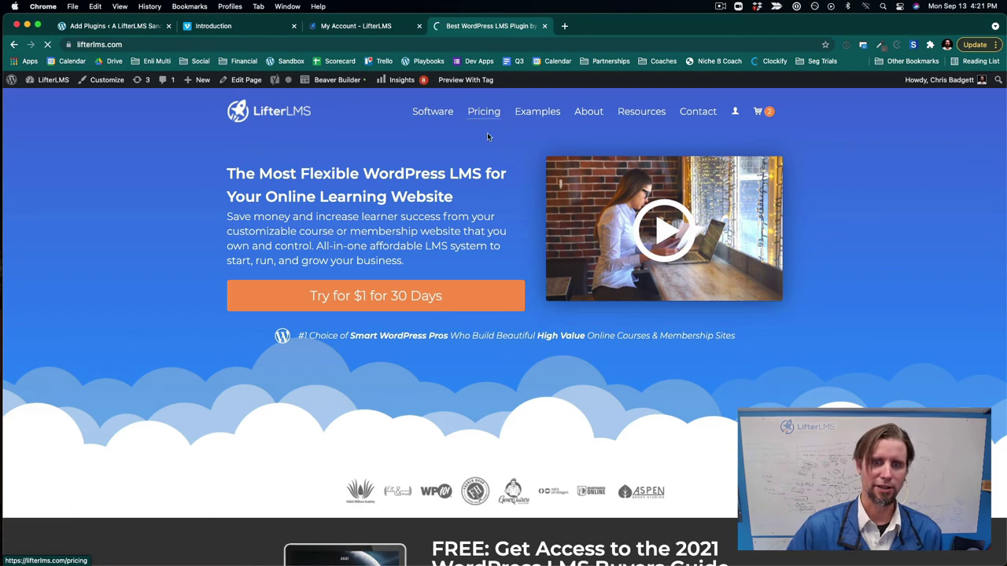
pyautogui.click(486, 132)
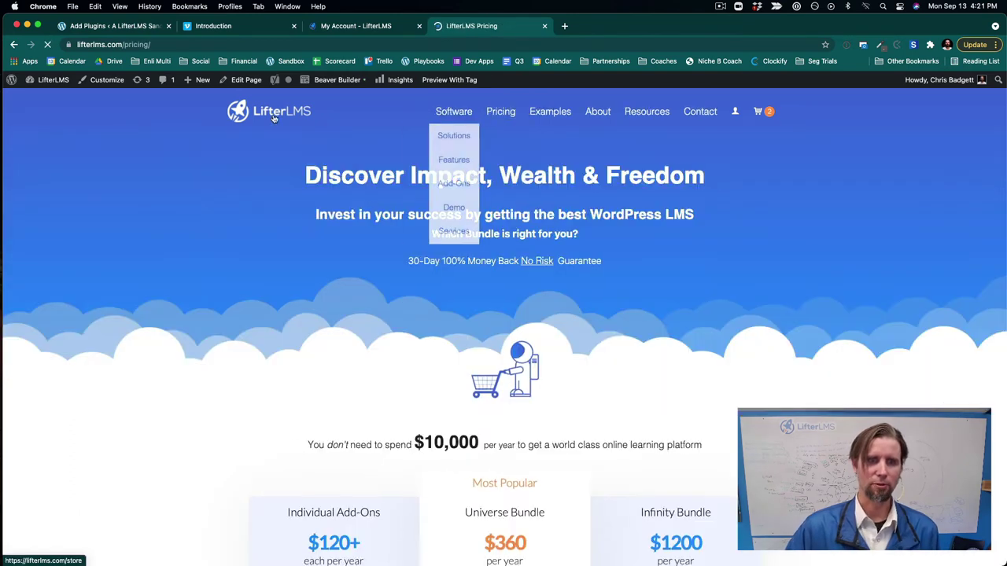
pyautogui.click(15, 45)
pyautogui.moveTo(435, 118)
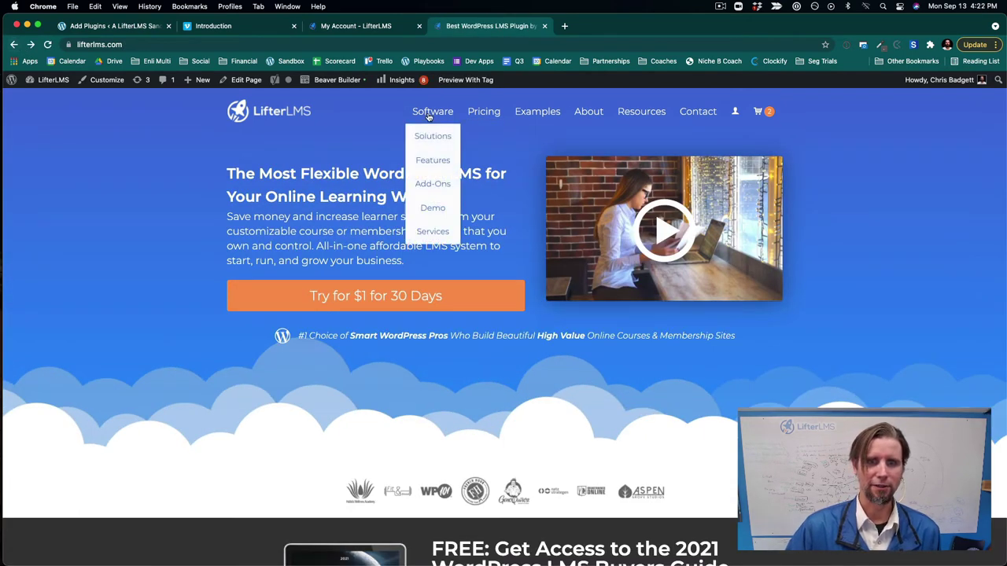
pyautogui.click(432, 182)
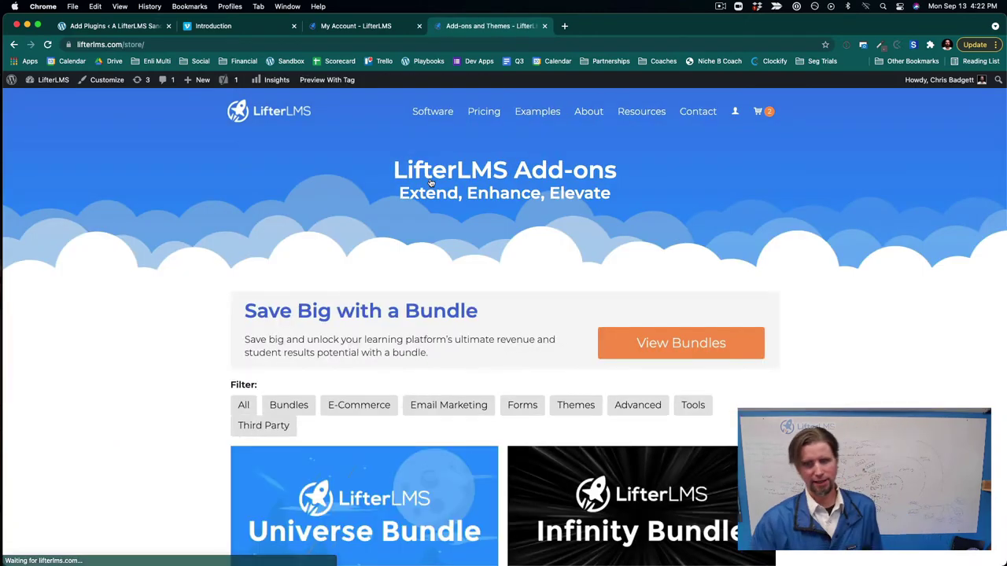
pyautogui.scroll(-3, 585, 462)
pyautogui.scroll(-5, 584, 462)
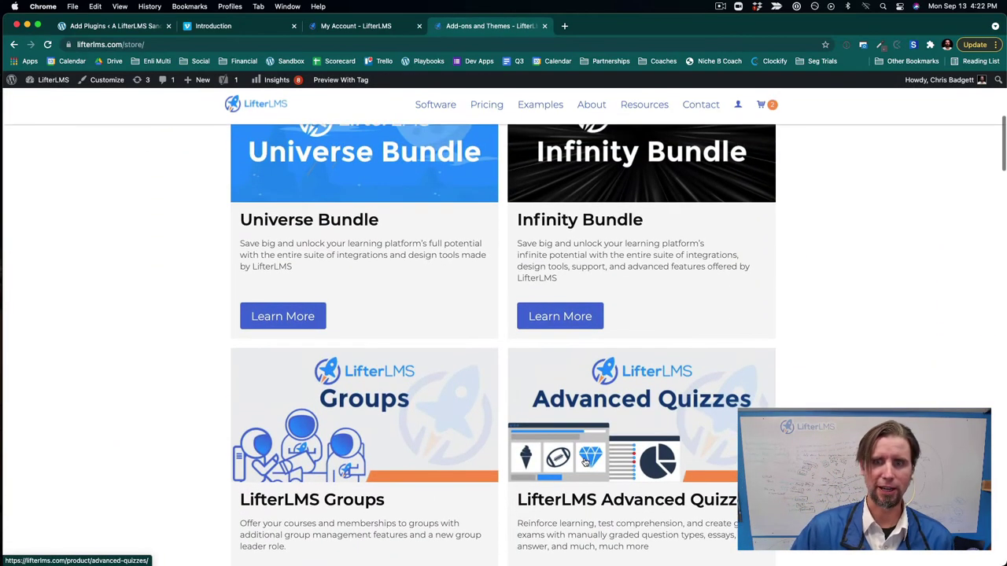
pyautogui.scroll(-5, 548, 247)
pyautogui.scroll(-10, 511, 356)
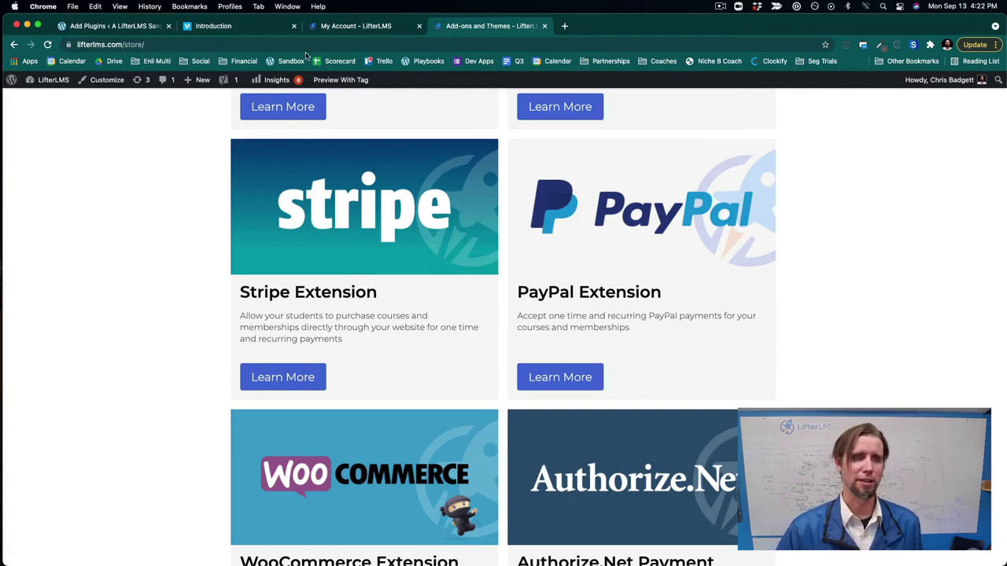
# Step: Back on the sandbox site, upload lifterlms-stripe-5.3.2.zip from the Desktop as a plugin, install it and activate it
pyautogui.click(149, 28)
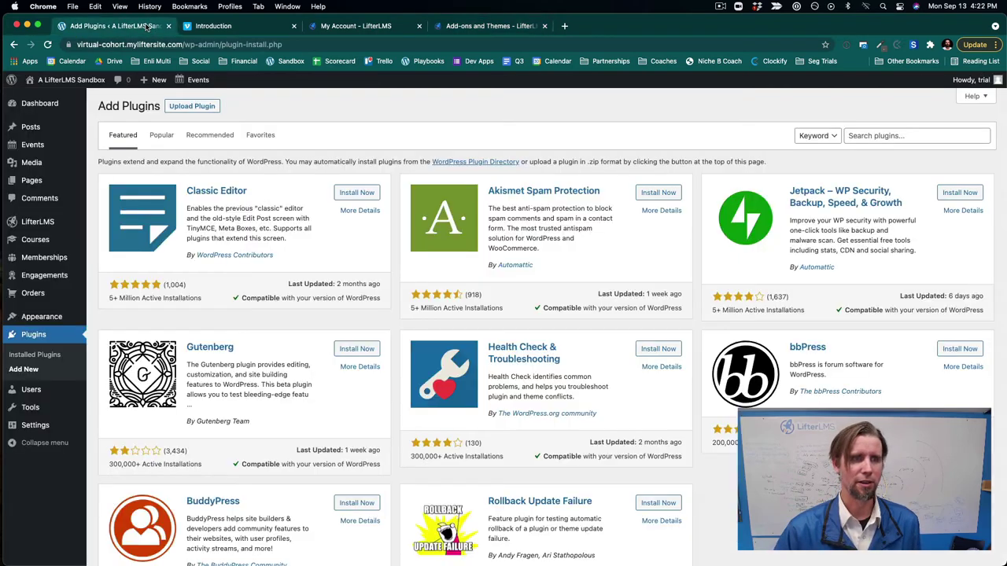
pyautogui.click(419, 26)
pyautogui.click(192, 106)
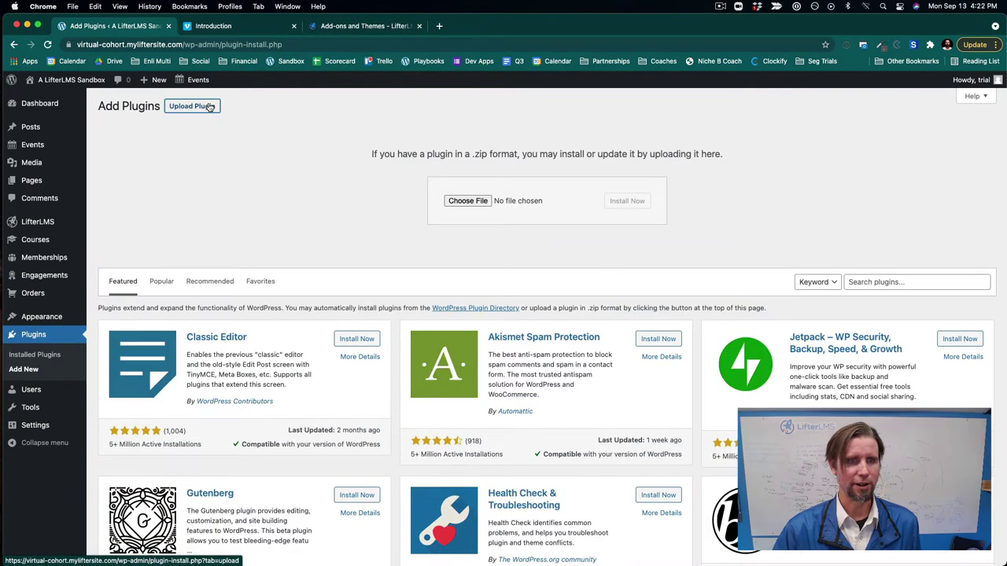
pyautogui.click(456, 203)
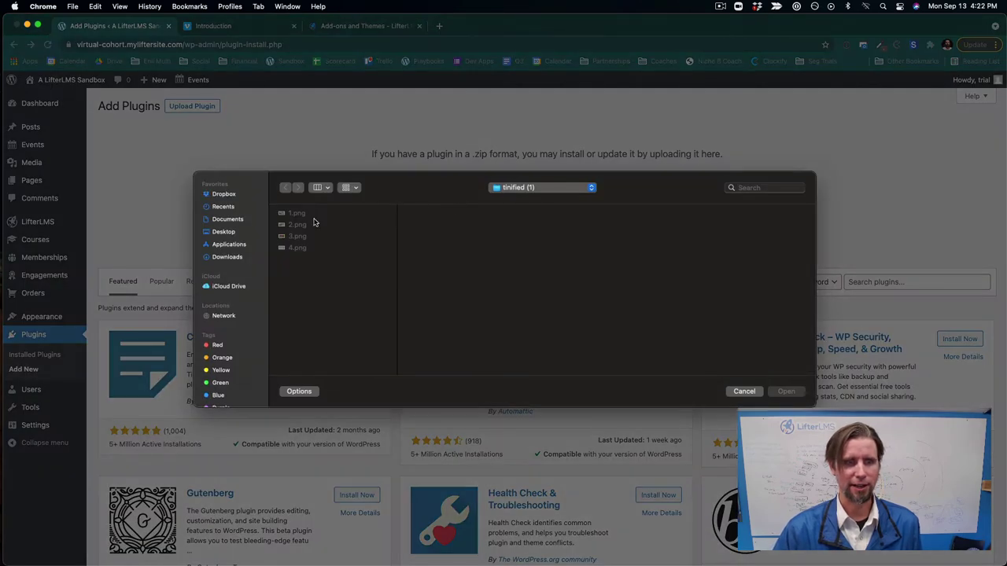
pyautogui.click(225, 232)
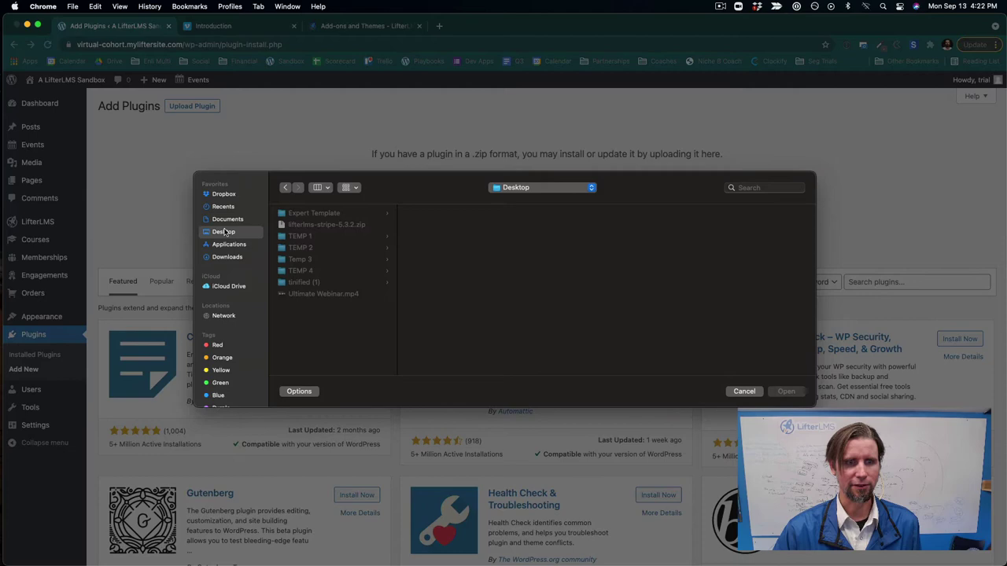
pyautogui.click(320, 227)
pyautogui.click(786, 392)
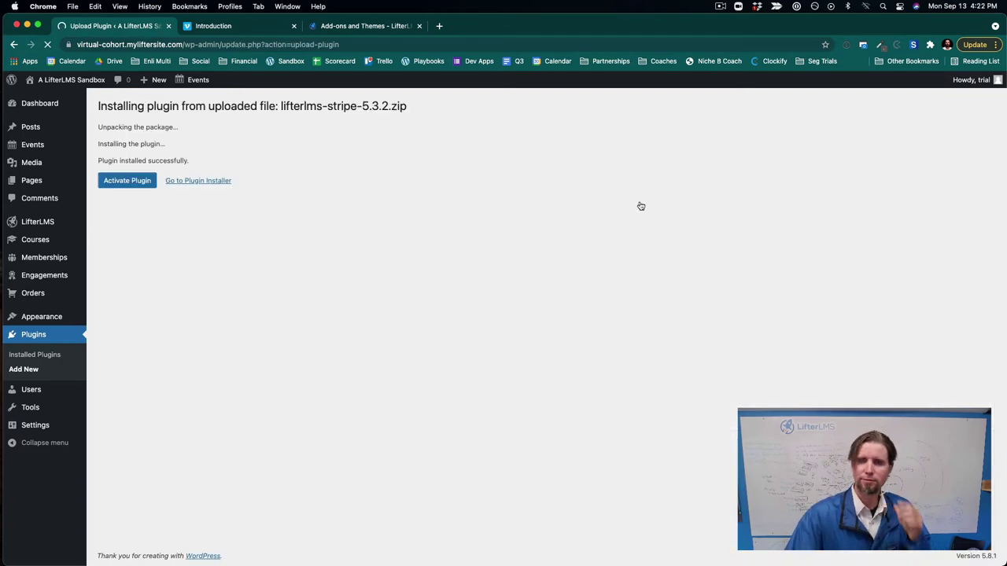
pyautogui.click(142, 181)
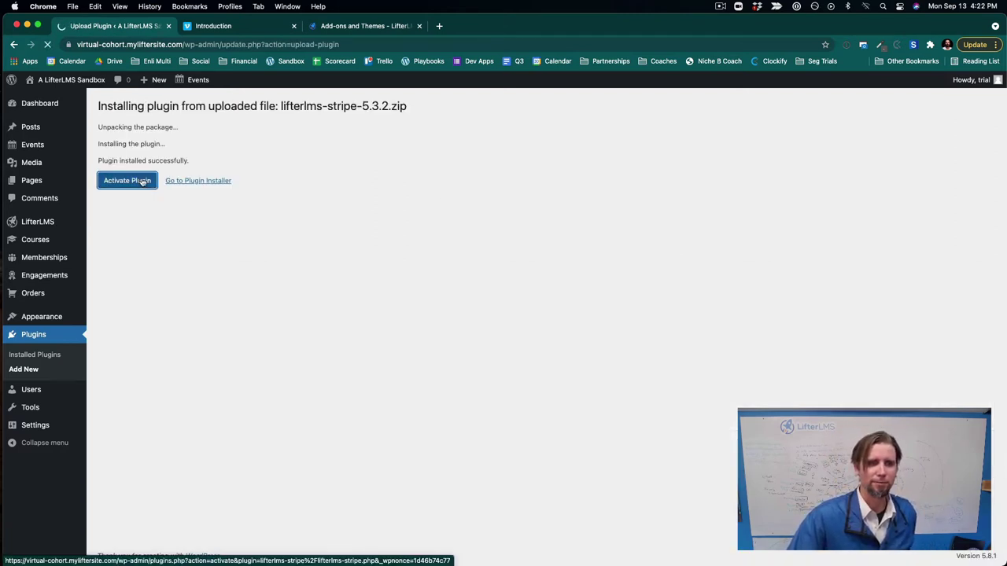
# Step: Enable the Stripe payment gateway with test mode in LifterLMS's checkout settings and save the changes
pyautogui.moveTo(53, 221)
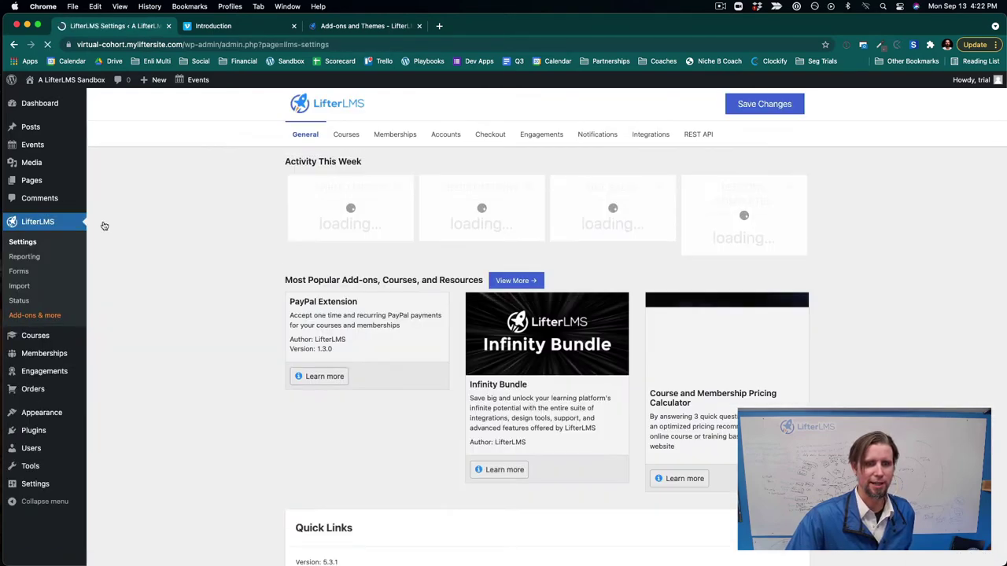
pyautogui.click(490, 135)
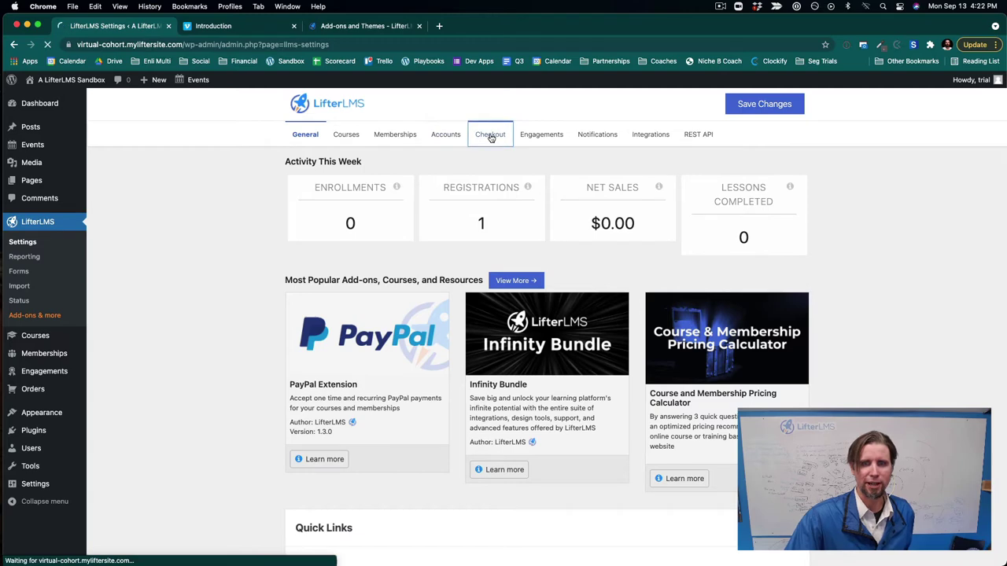
pyautogui.scroll(-10, 558, 418)
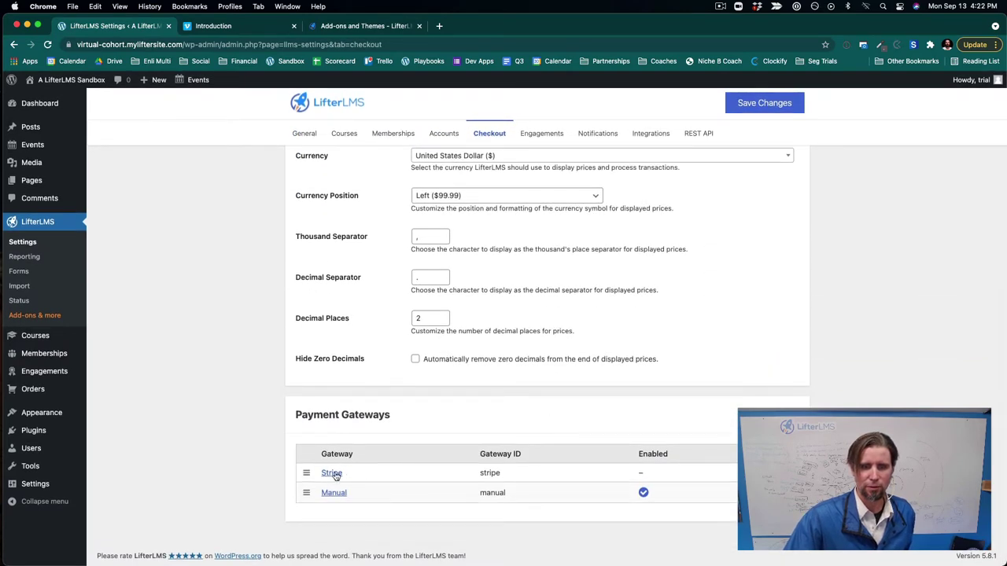
pyautogui.click(331, 473)
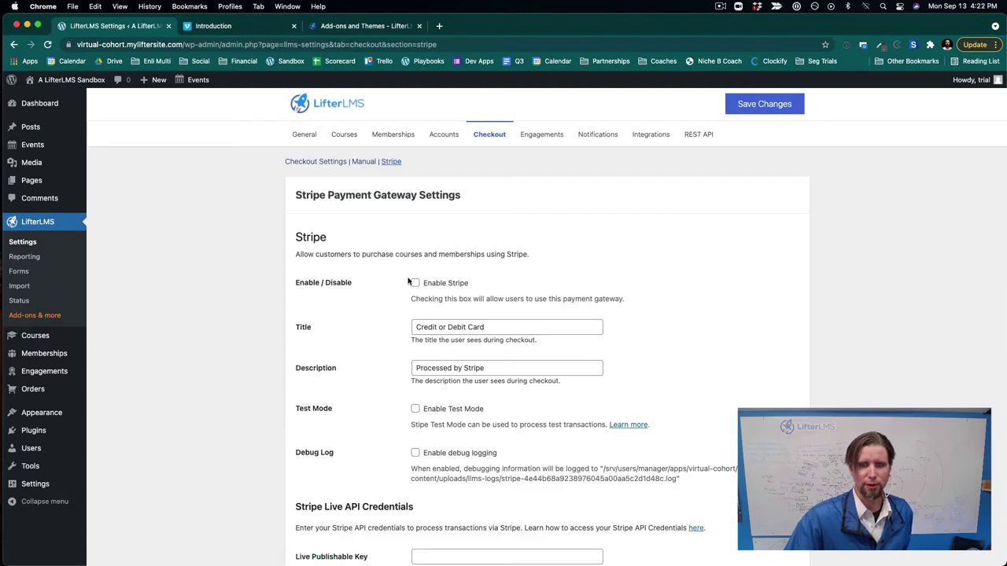
pyautogui.scroll(-3, 565, 432)
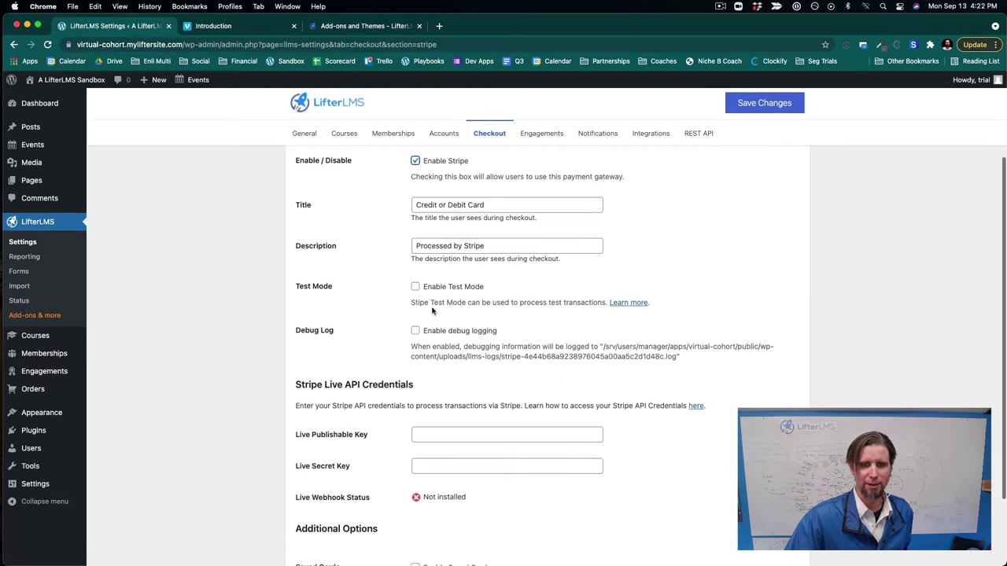
pyautogui.click(415, 288)
pyautogui.scroll(-3, 532, 374)
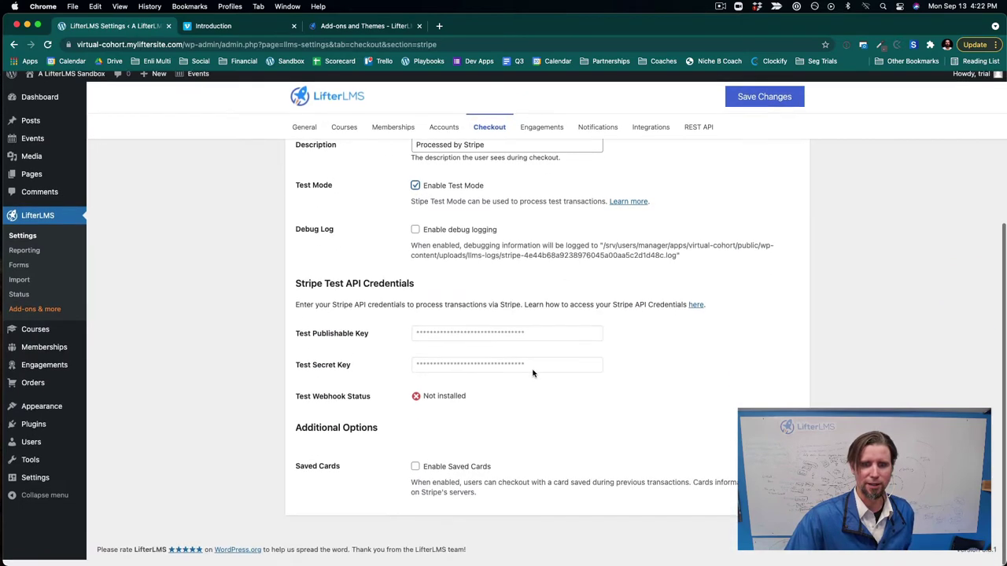
pyautogui.click(762, 103)
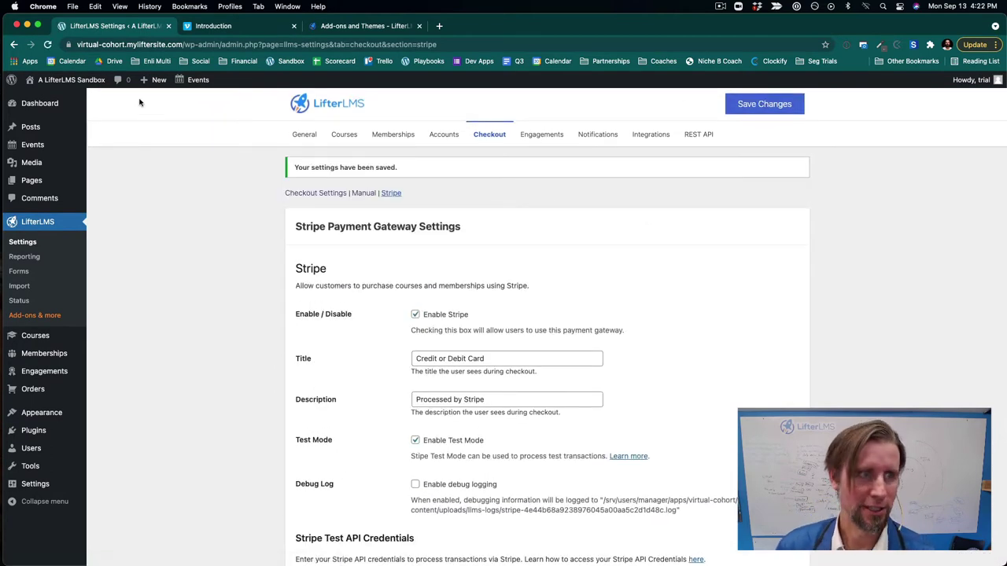
# Step: Visit the live site, open Signature Course (Spring 2022) from the course catalog, and look over its sales page
pyautogui.moveTo(55, 80)
pyautogui.click(43, 98)
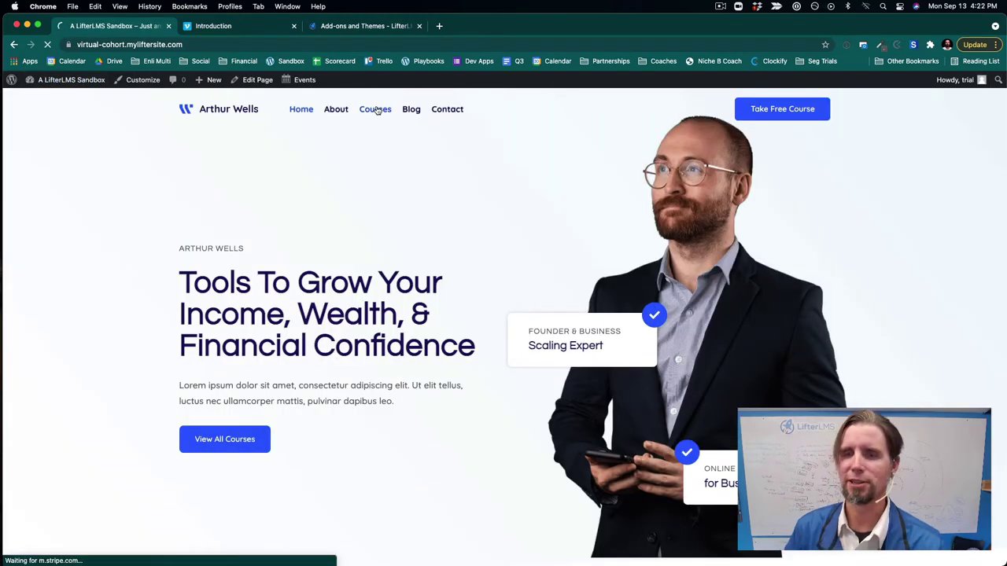
pyautogui.click(377, 110)
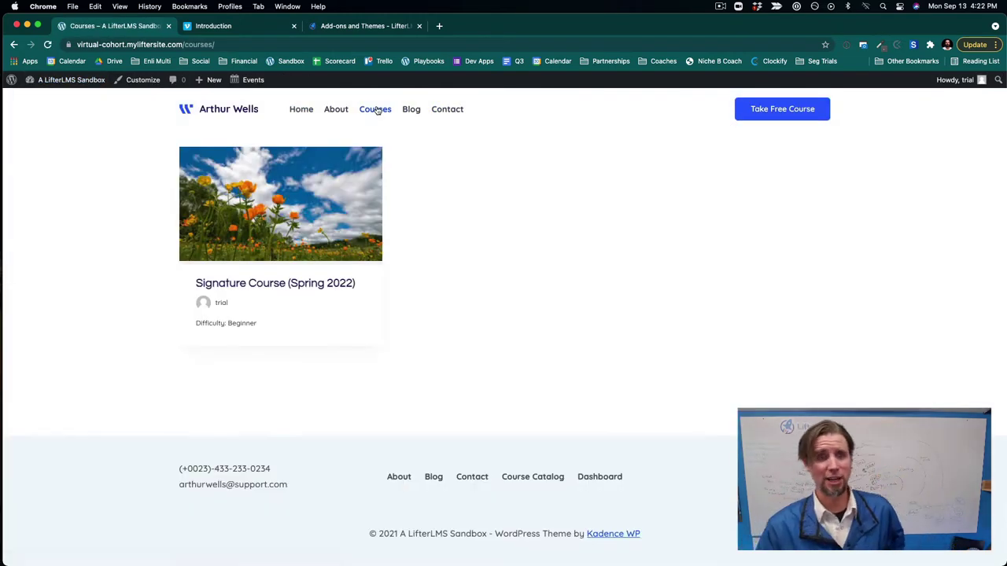
pyautogui.click(265, 283)
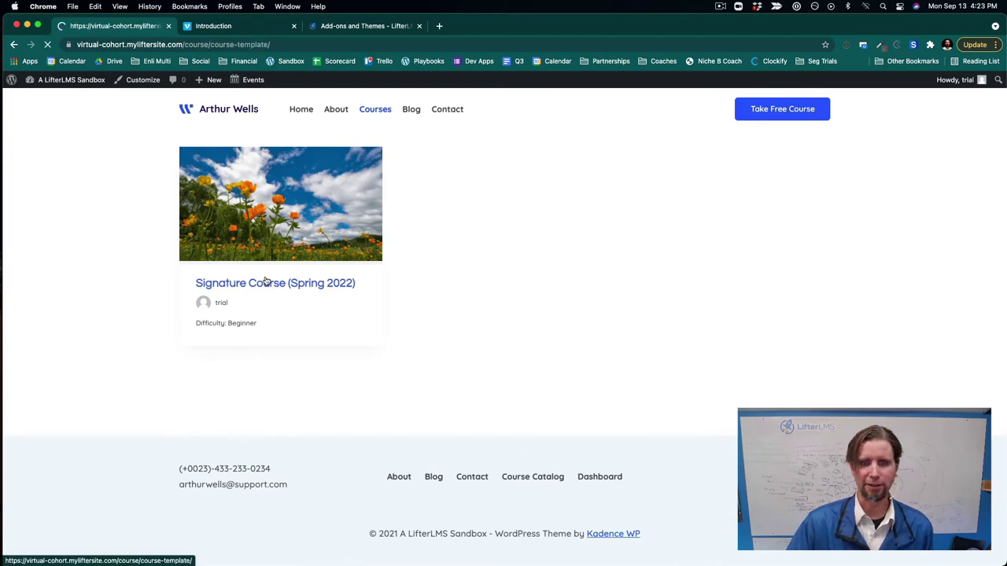
pyautogui.scroll(-5, 650, 363)
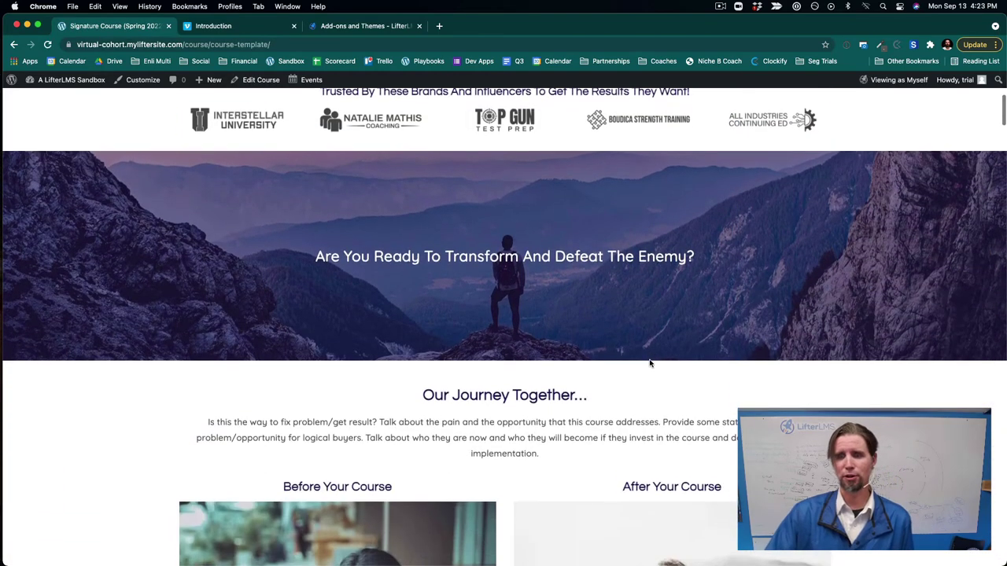
pyautogui.scroll(5, 650, 363)
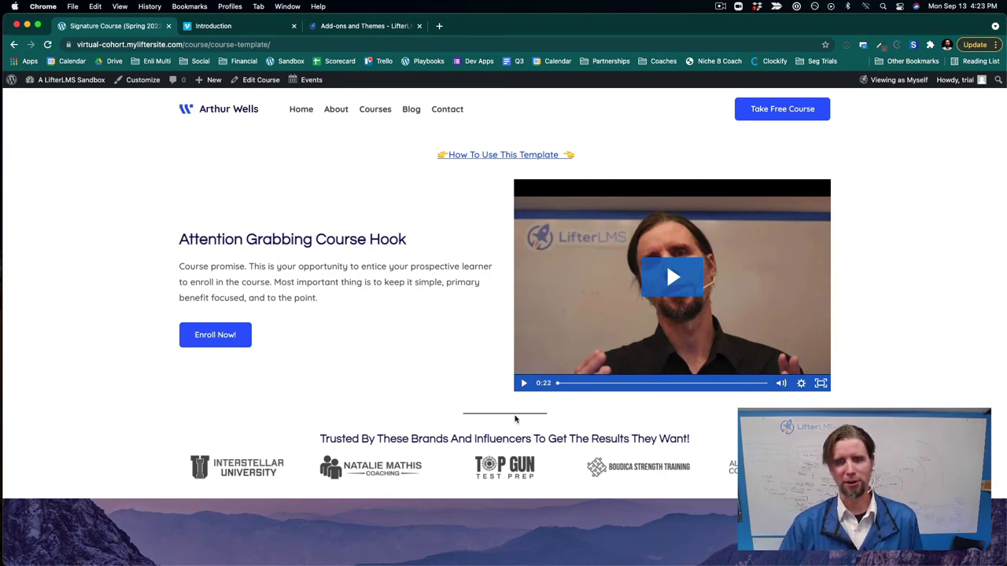
# Step: Look through the course sales page down to its pricing plans and inspect the Private Coaching Plan's checkout page with its payment options
pyautogui.scroll(1, 515, 418)
pyautogui.click(384, 115)
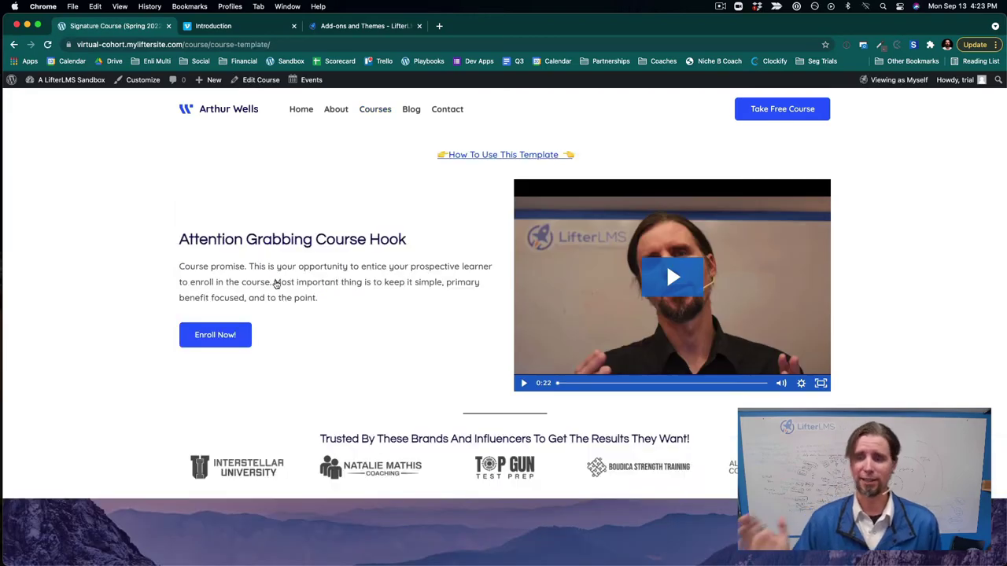
pyautogui.scroll(-20, 151, 300)
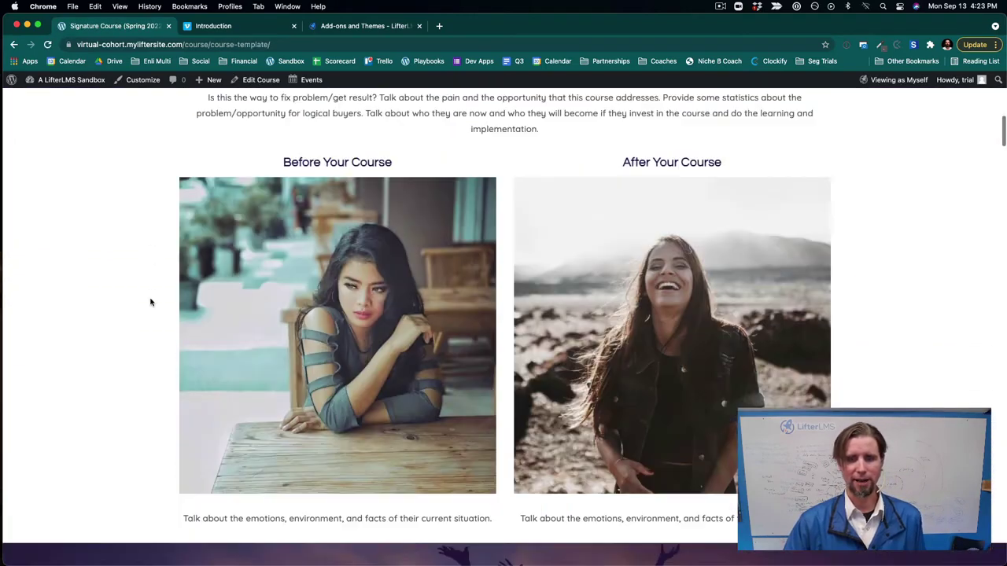
pyautogui.scroll(-20, 150, 302)
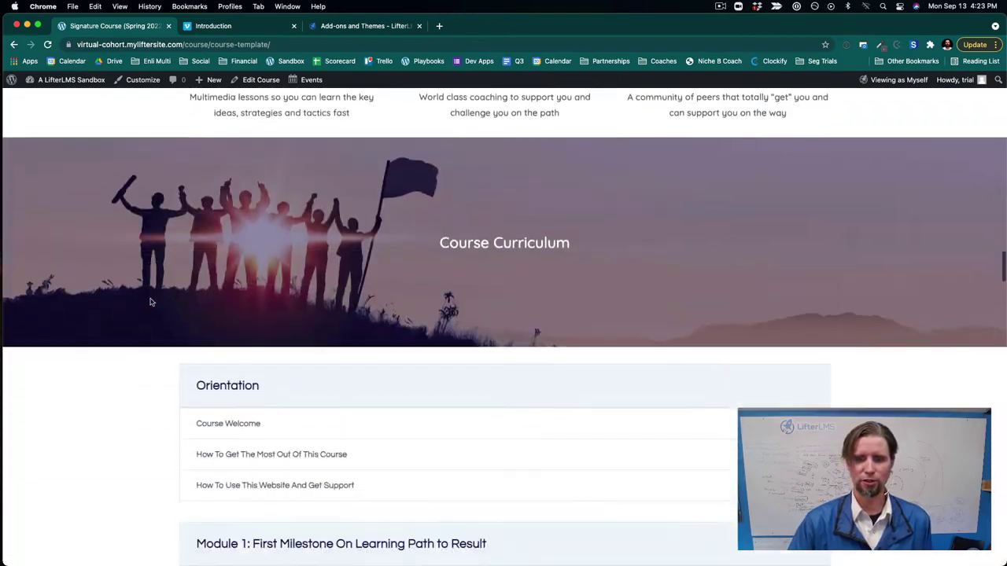
pyautogui.scroll(-20, 151, 302)
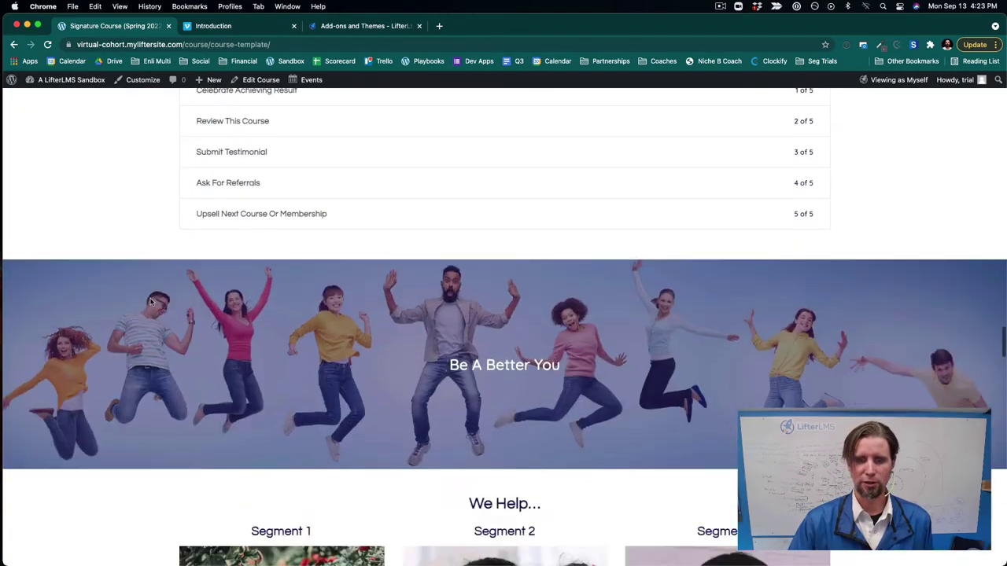
pyautogui.scroll(-15, 150, 303)
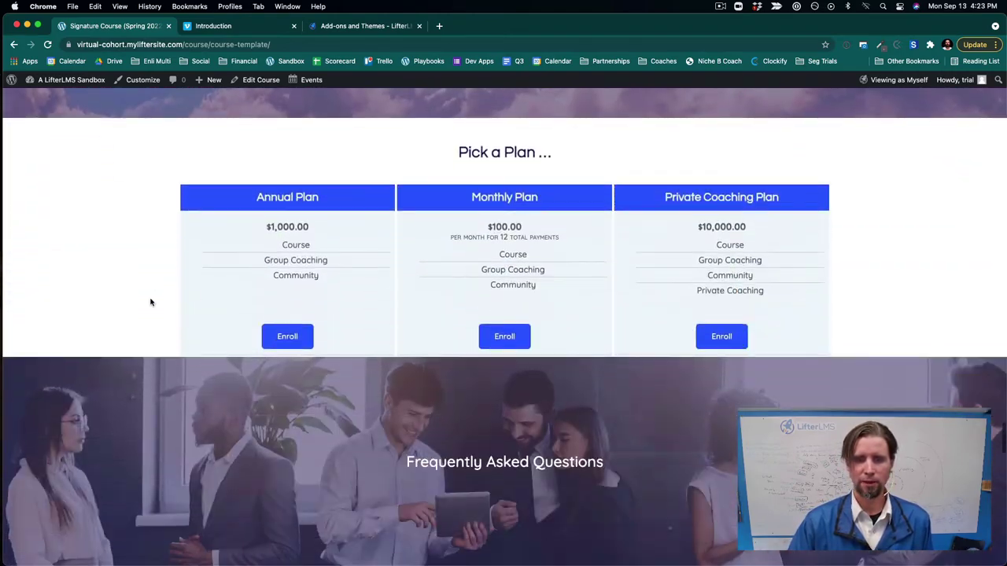
pyautogui.click(720, 339)
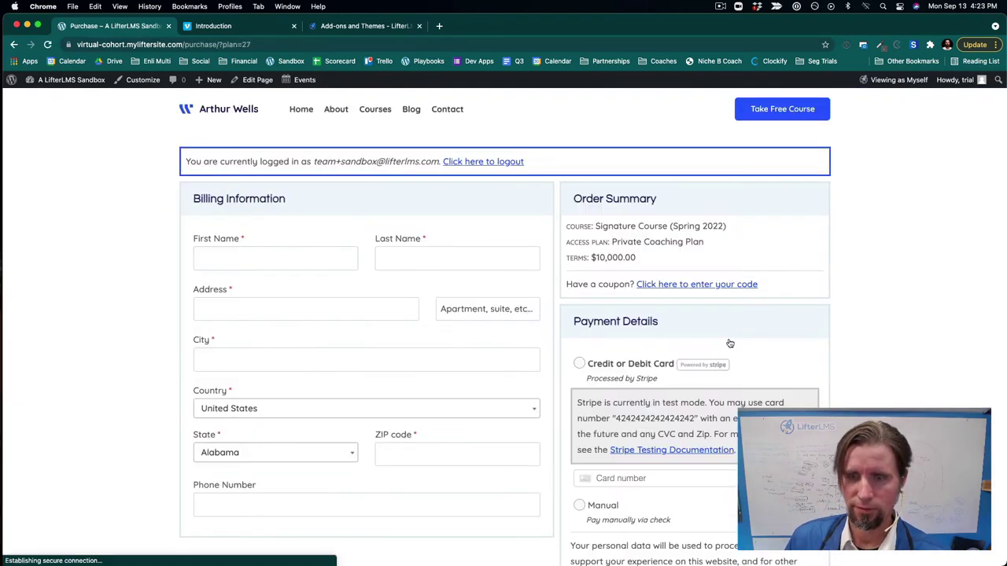
pyautogui.scroll(-3, 725, 342)
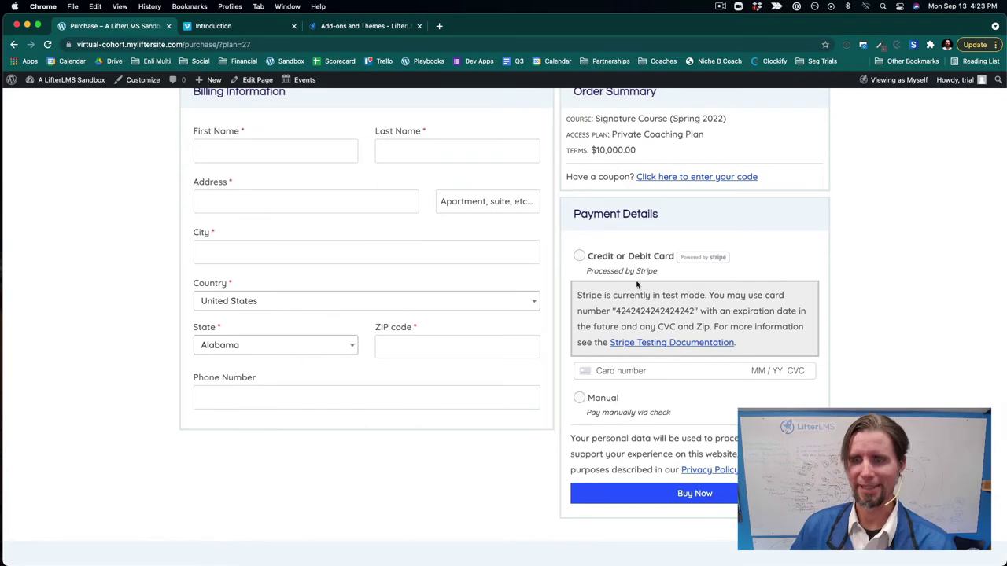
pyautogui.scroll(3, 674, 251)
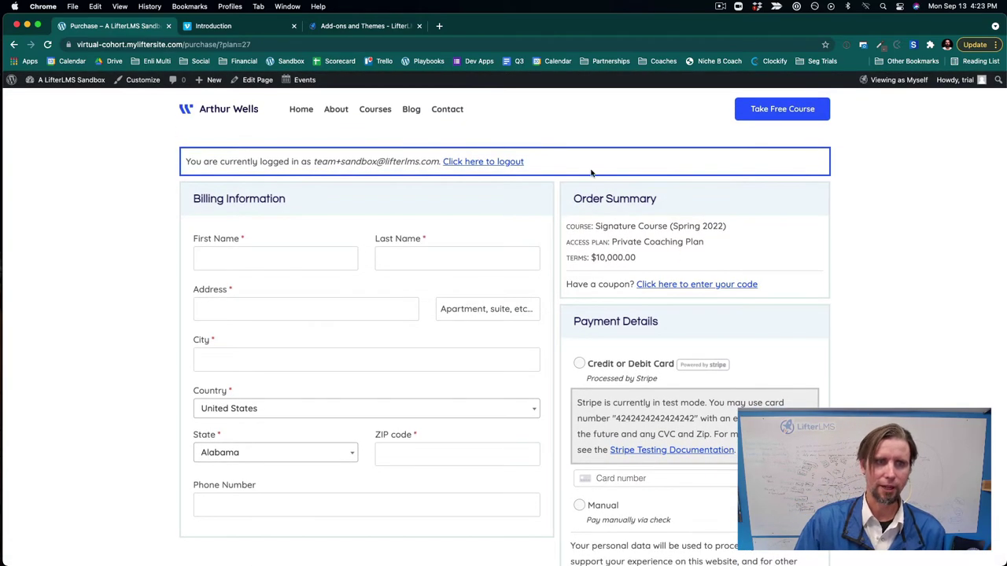
# Step: Return to the course catalog, reopen Signature Course (Spring 2022) and look through its page to the Orientation lessons in the curriculum
pyautogui.moveTo(47, 88)
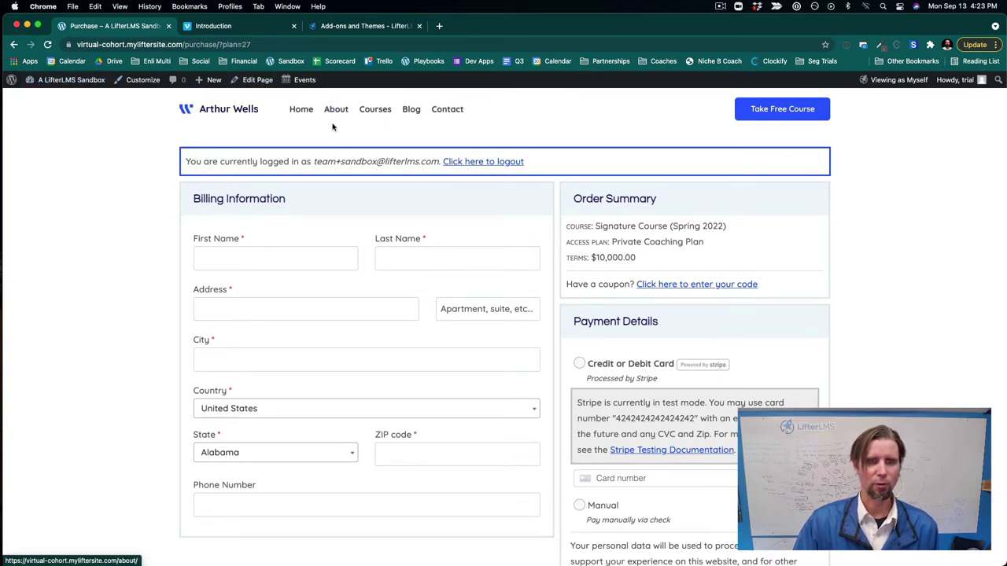
pyautogui.click(372, 112)
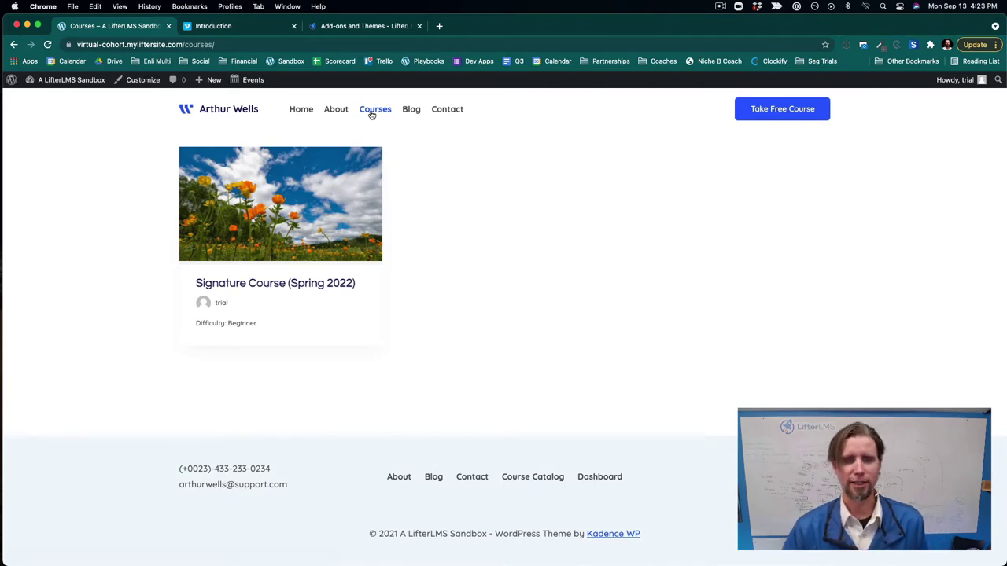
pyautogui.click(265, 288)
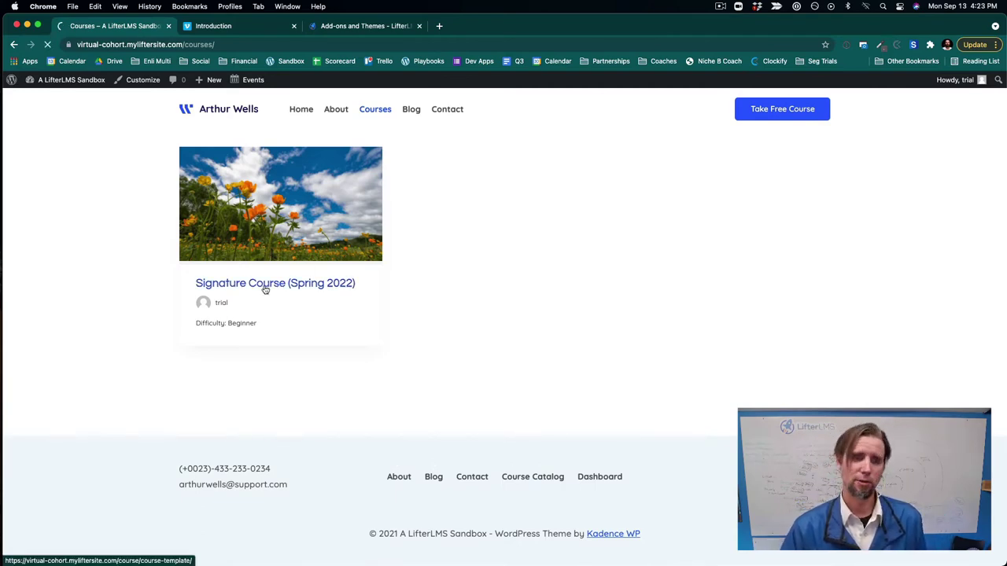
pyautogui.scroll(-10, 359, 359)
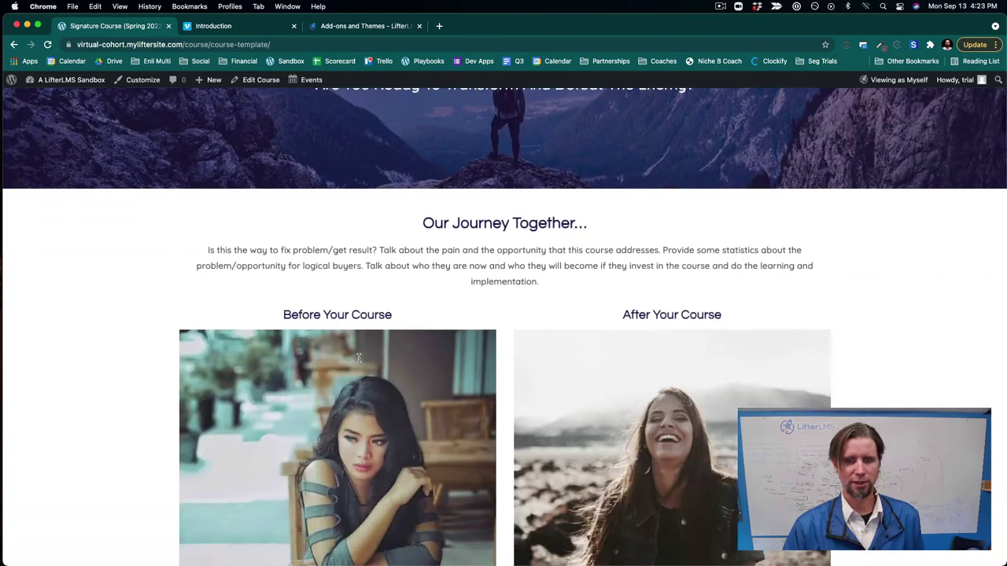
pyautogui.scroll(-20, 358, 358)
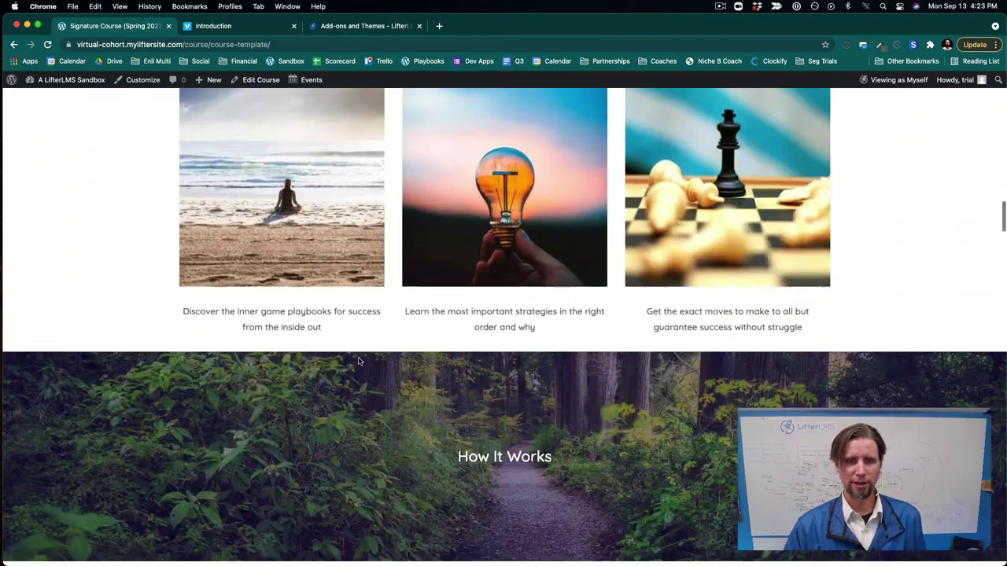
pyautogui.scroll(-15, 358, 361)
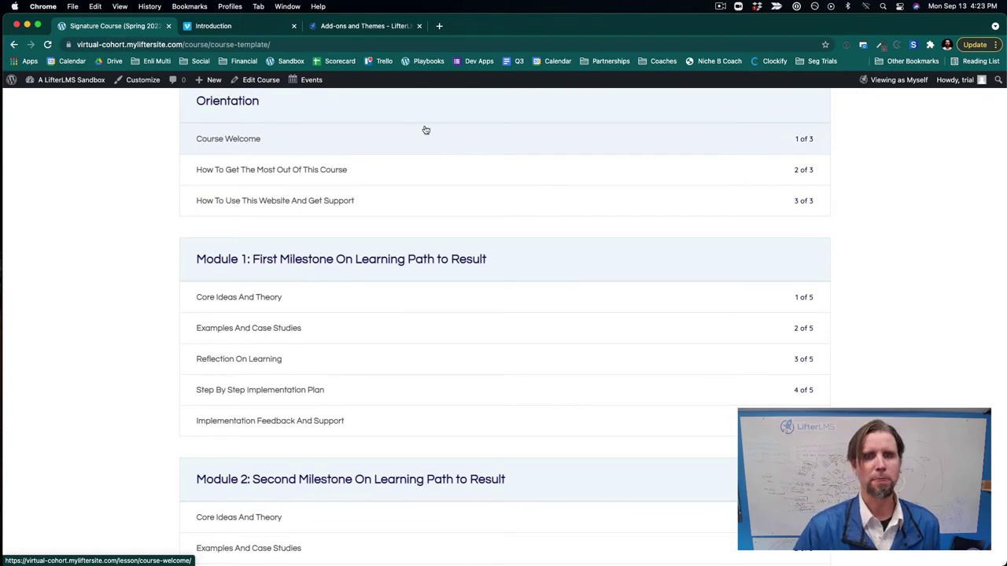
pyautogui.scroll(3, 426, 130)
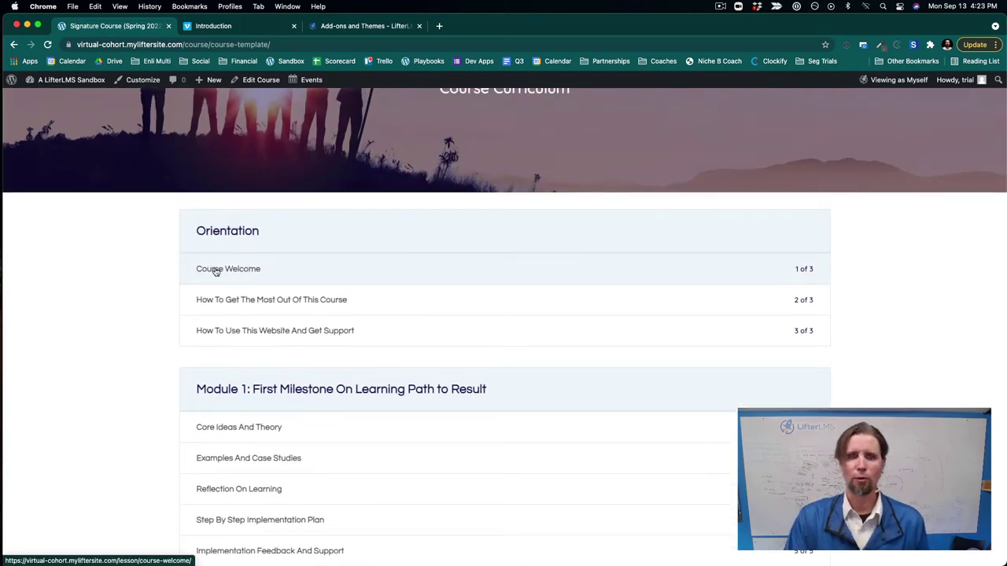
# Step: Open the Course Welcome lesson and look over its video, completion control, lesson navigation and sidebar area
pyautogui.click(218, 272)
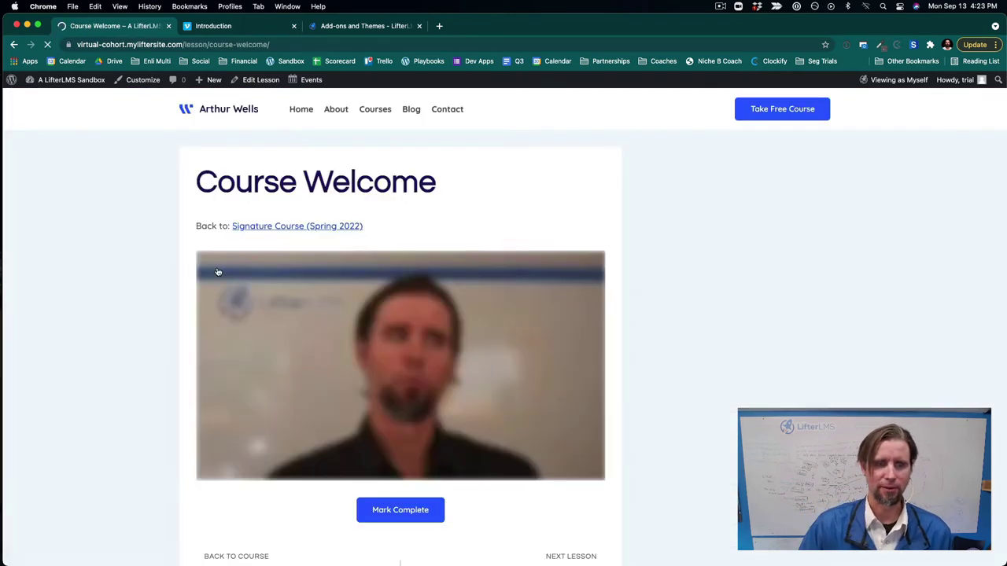
pyautogui.scroll(-3, 260, 328)
pyautogui.scroll(-2, 260, 331)
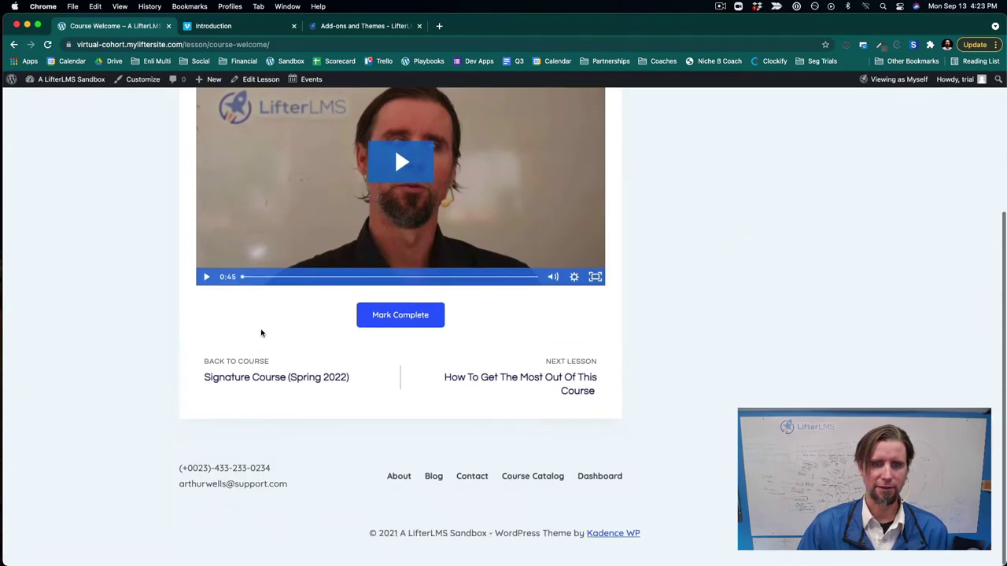
pyautogui.scroll(5, 260, 331)
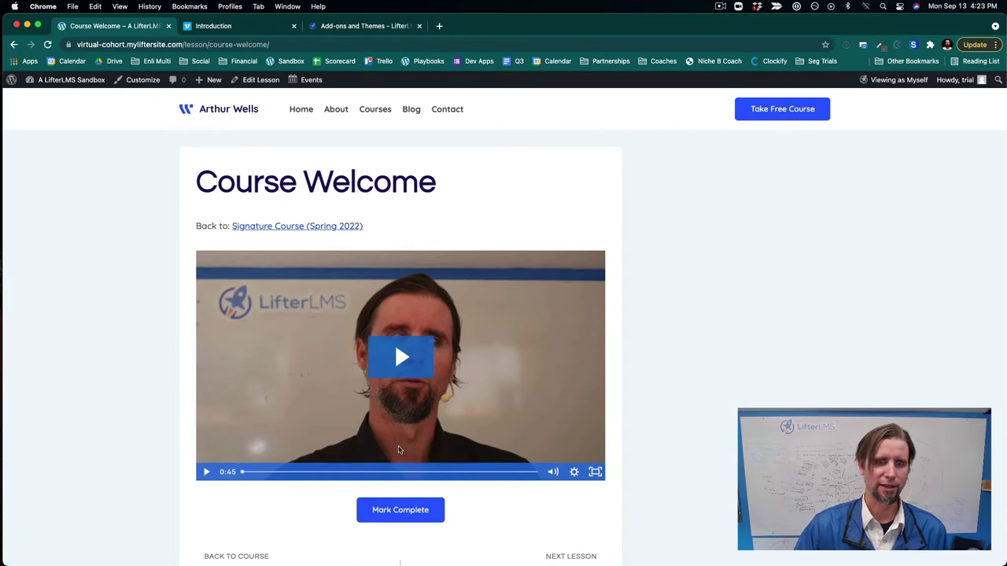
pyautogui.scroll(-1, 398, 450)
pyautogui.scroll(1, 398, 450)
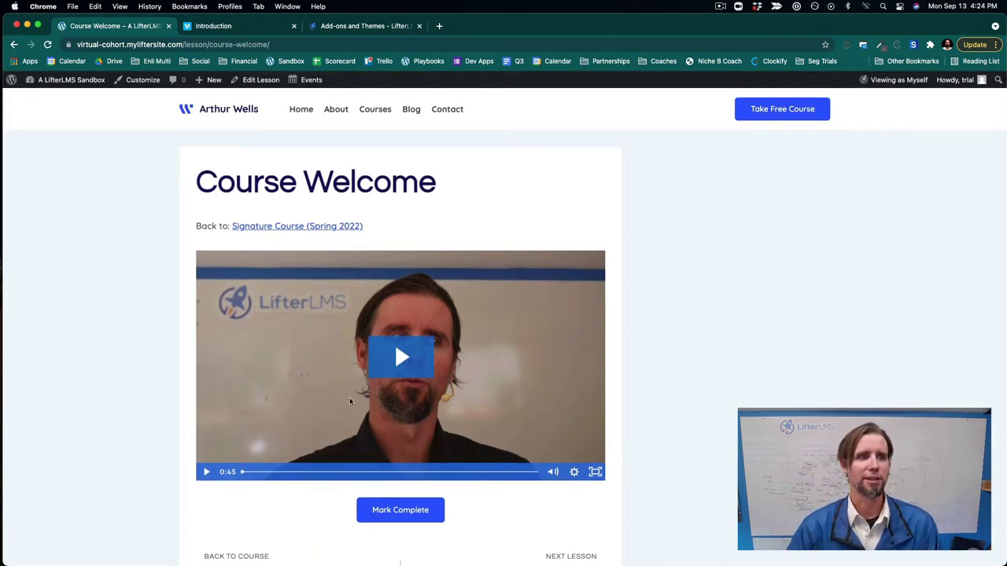
# Step: In the site's admin widget settings, add a Course Progress widget titled "Progress" to the Lesson Sidebar
pyautogui.moveTo(71, 79)
pyautogui.click(62, 100)
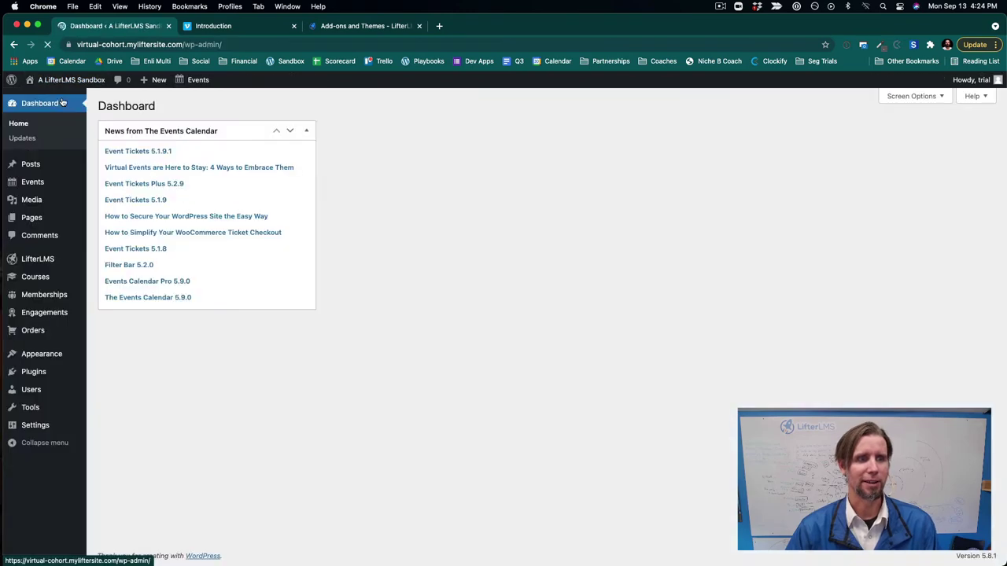
pyautogui.moveTo(63, 355)
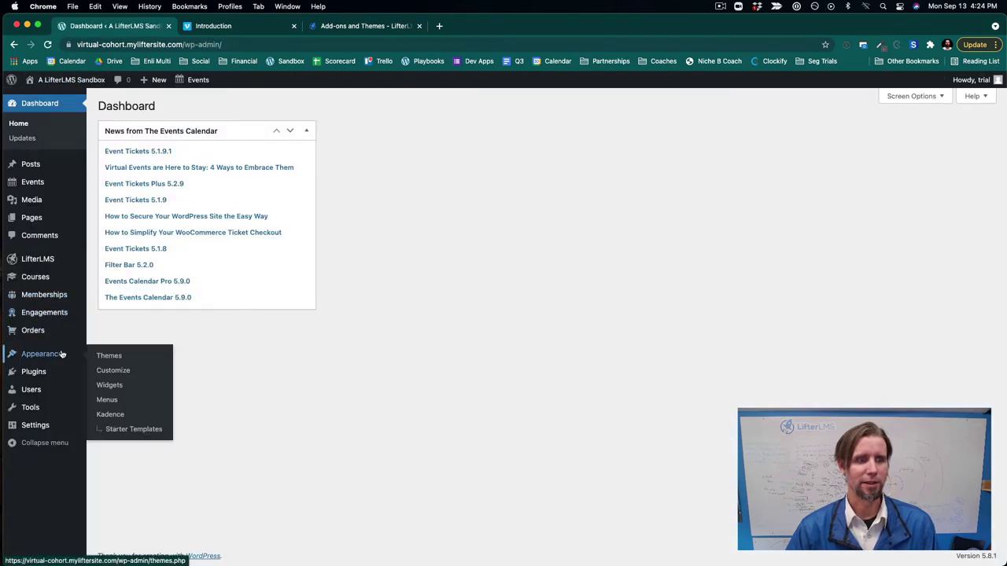
pyautogui.click(109, 384)
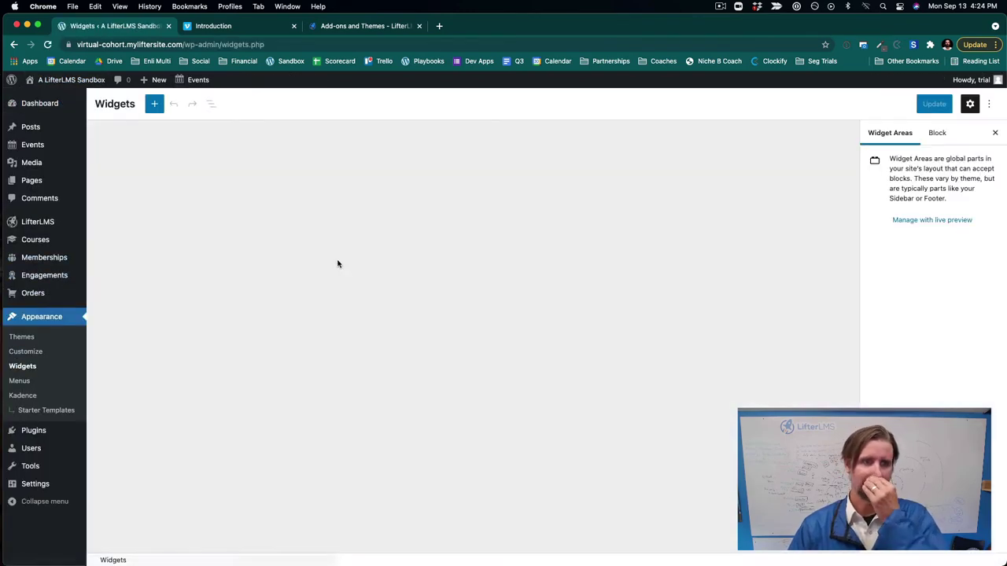
pyautogui.click(339, 239)
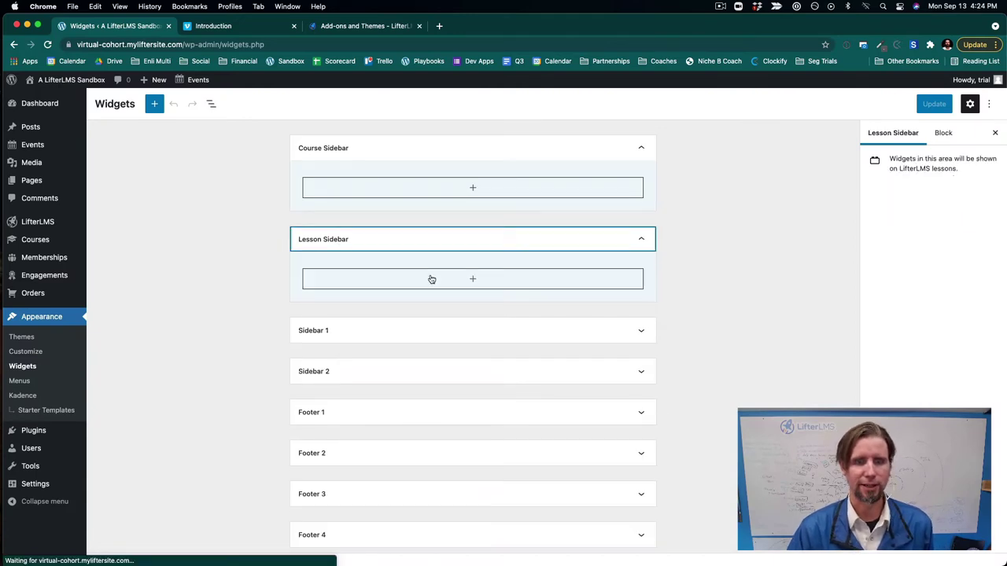
pyautogui.click(458, 282)
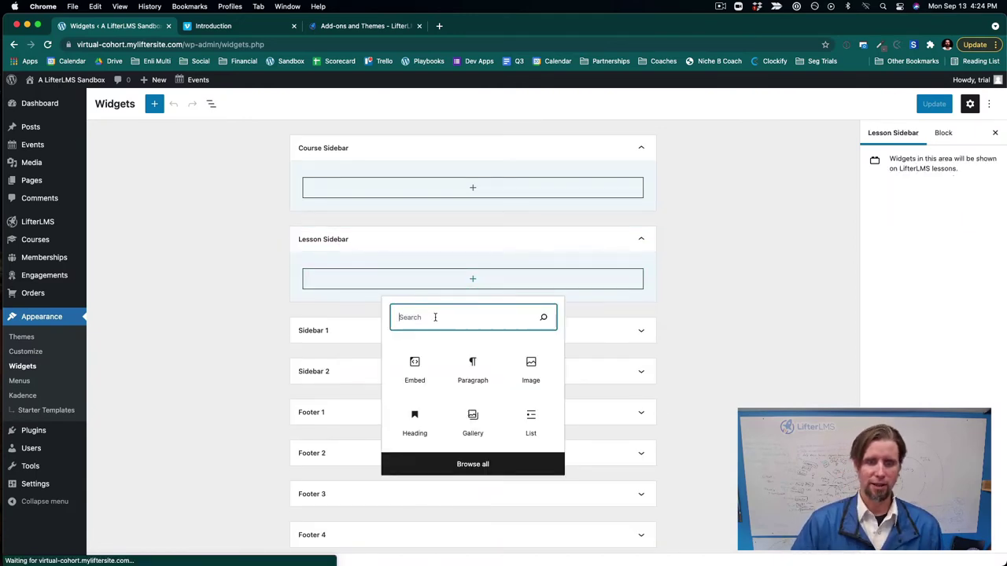
pyautogui.write('Course')
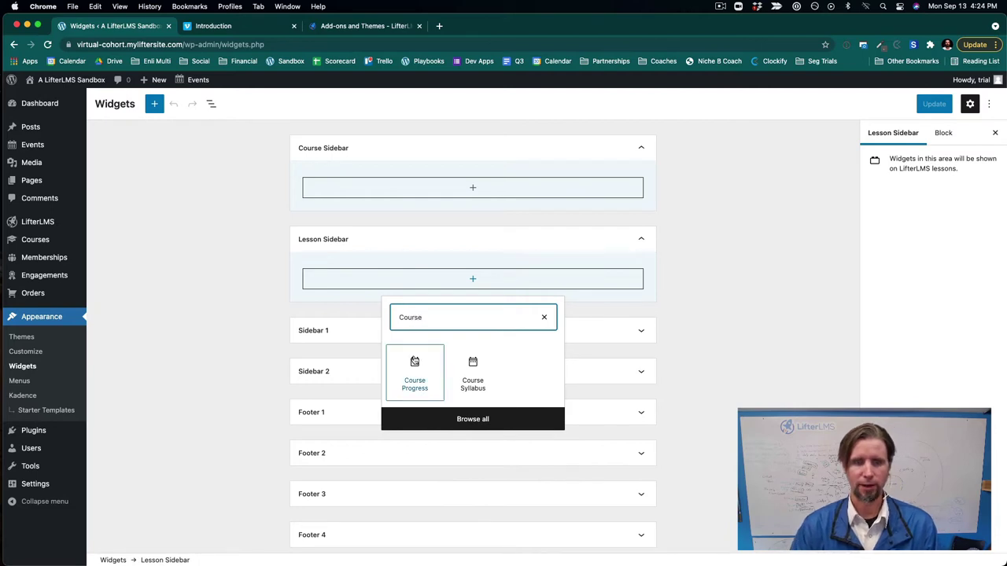
pyautogui.click(415, 372)
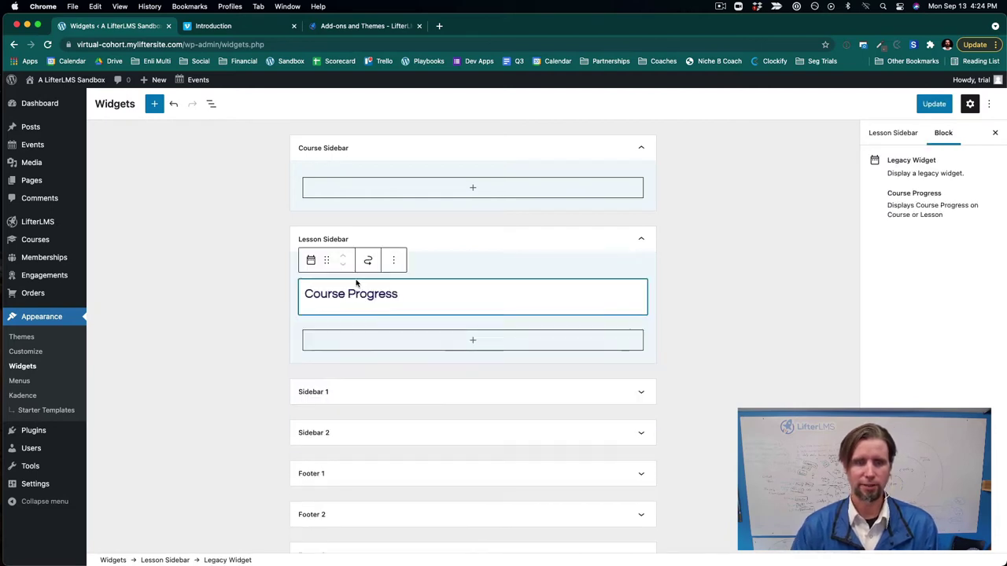
pyautogui.click(340, 334)
pyautogui.write('Progress')
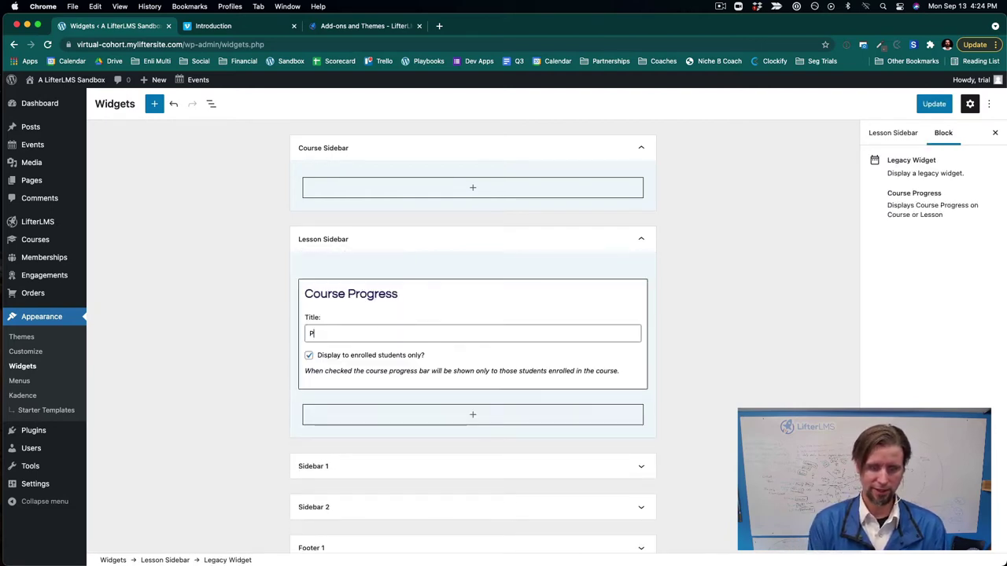
pyautogui.click(308, 355)
# Step: Add a Course Syllabus widget titled "Lessons" with a collapsible outline to the Lesson Sidebar, and save the widgets
pyautogui.click(398, 412)
pyautogui.click(340, 349)
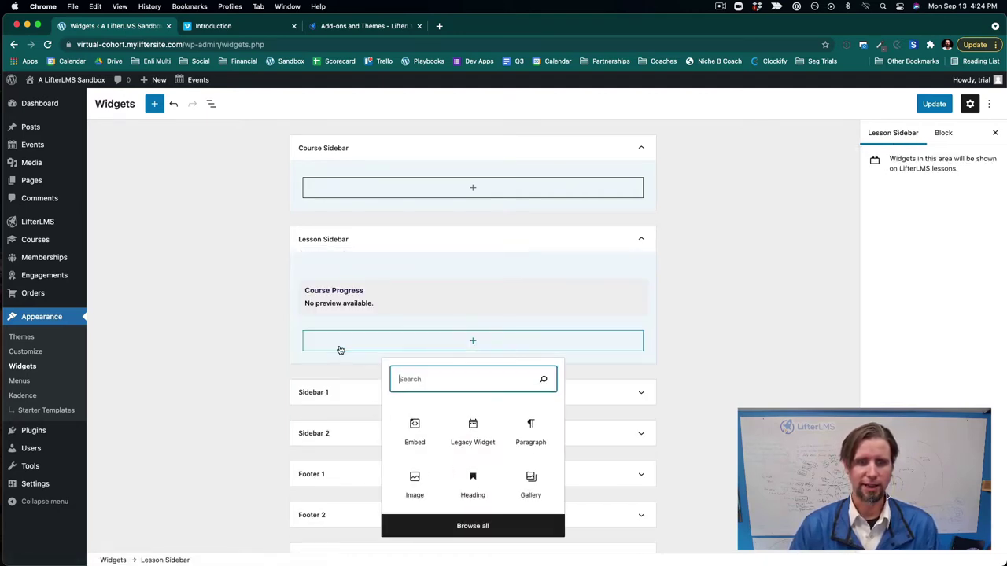
pyautogui.write('Lessons')
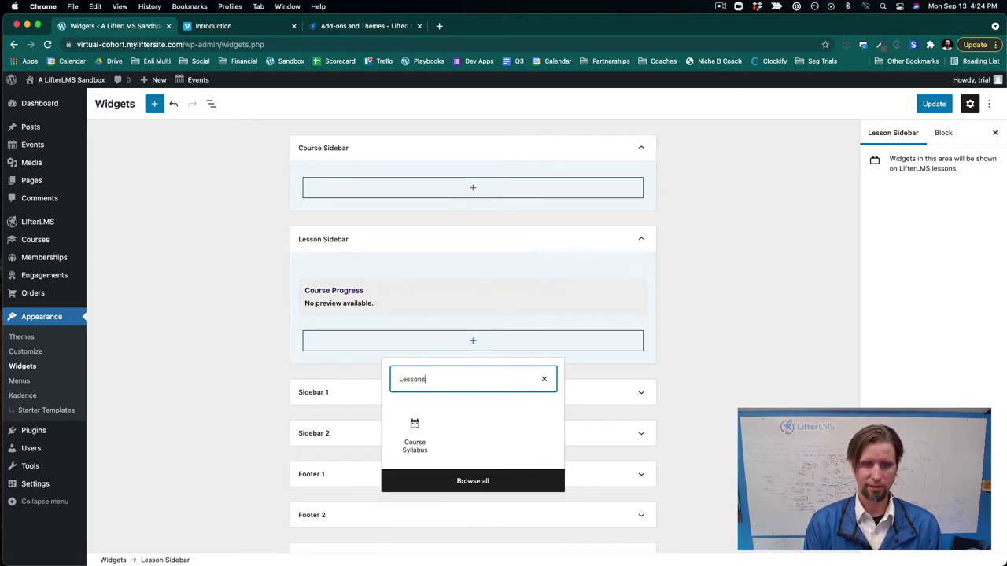
pyautogui.click(415, 425)
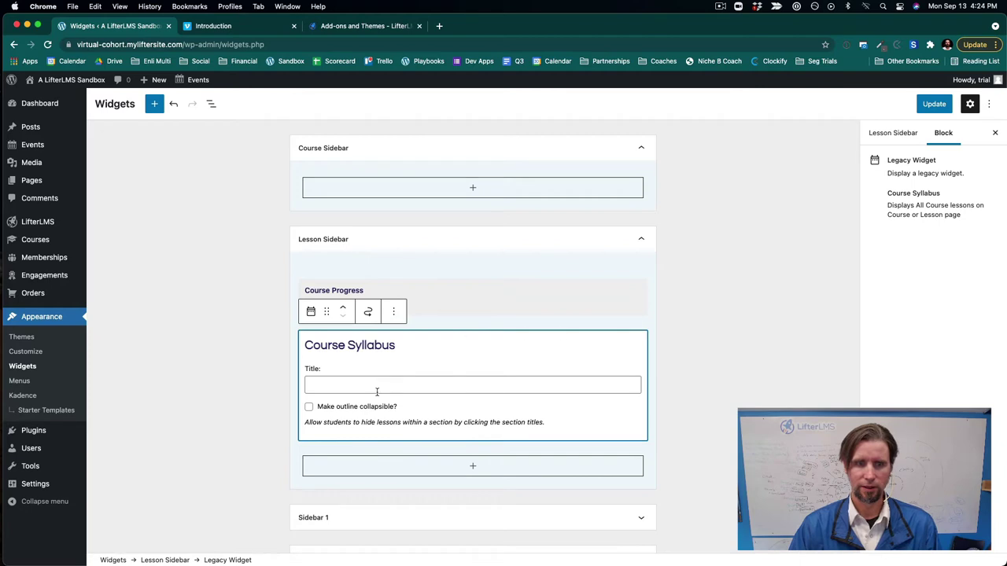
pyautogui.click(309, 407)
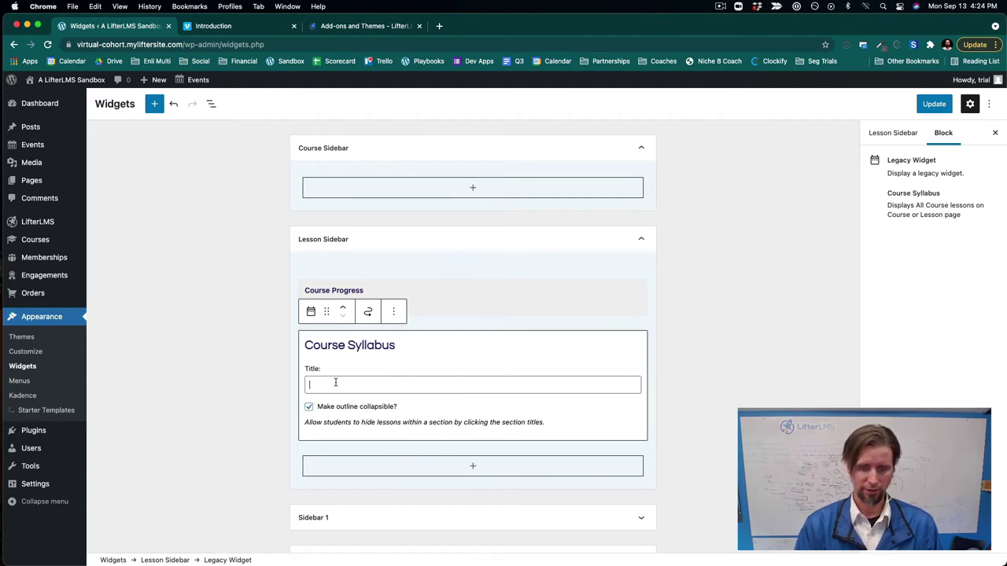
pyautogui.write('Lessons')
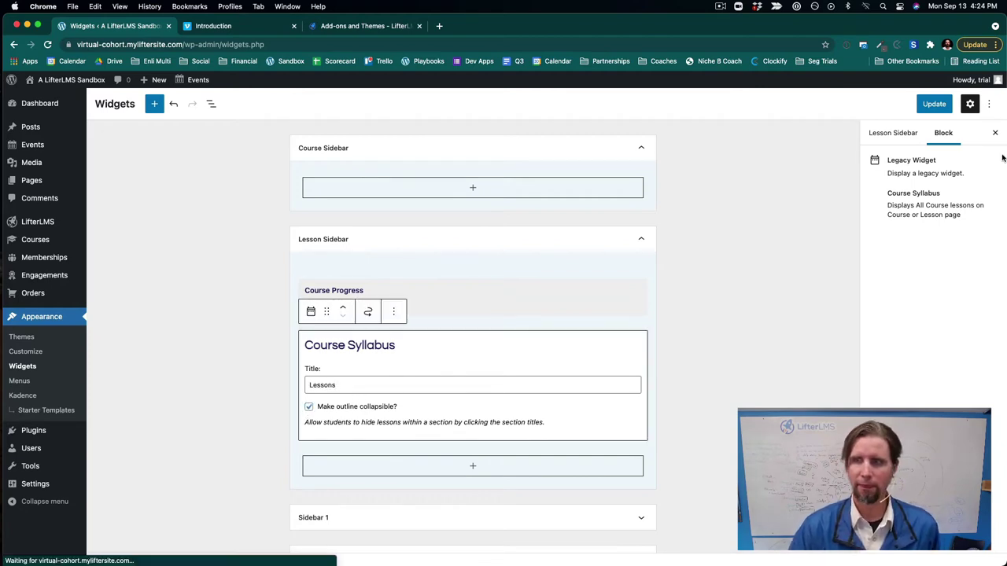
pyautogui.click(934, 103)
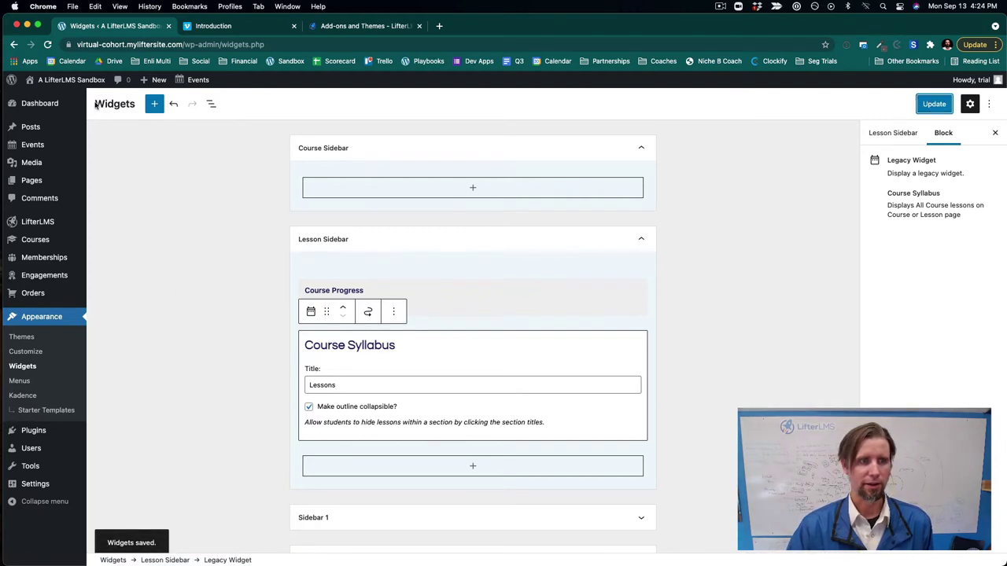
pyautogui.moveTo(70, 79)
pyautogui.click(55, 99)
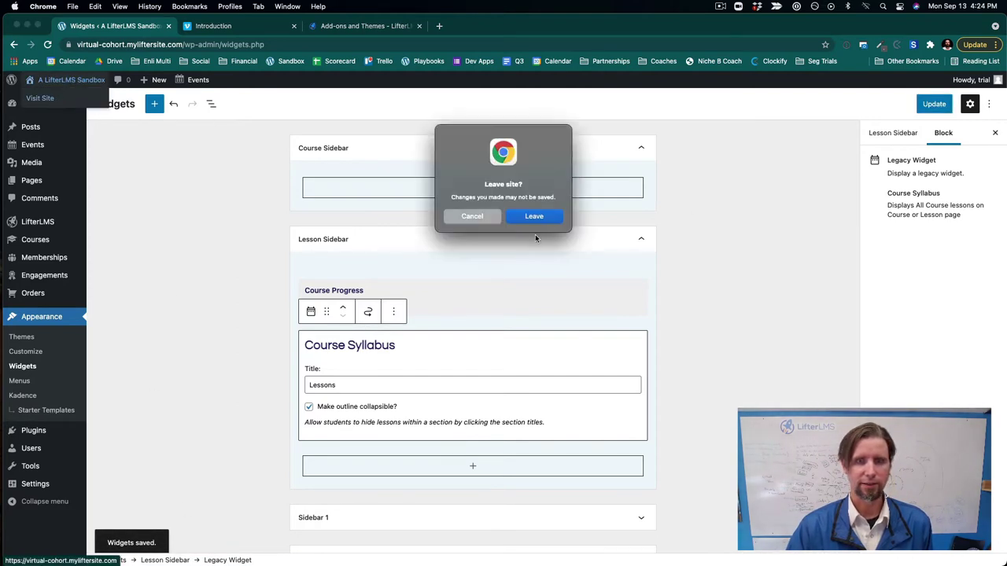
pyautogui.click(471, 216)
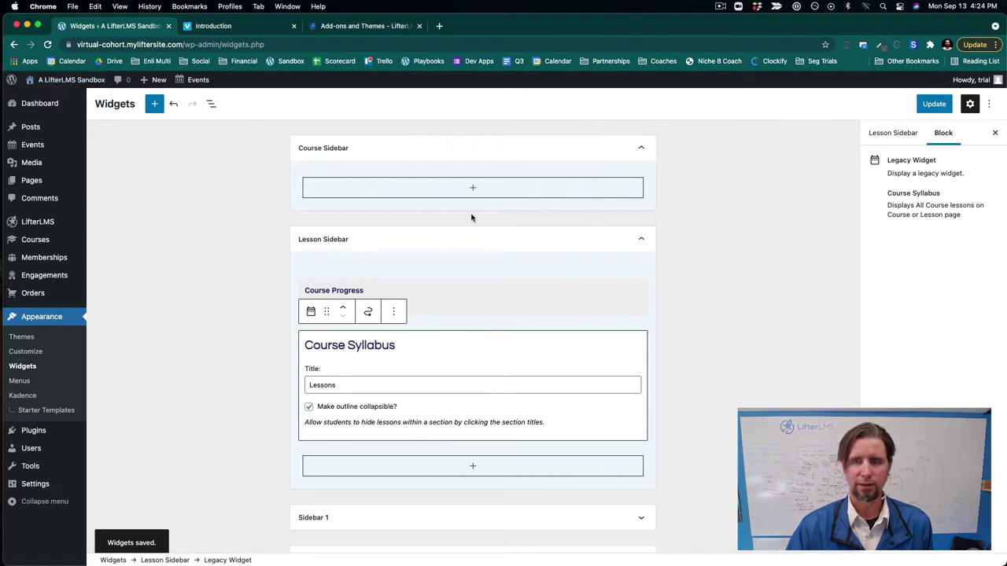
# Step: Save the Course Progress and Course Syllabus widgets in the Lesson Sidebar once more
pyautogui.click(942, 105)
pyautogui.scroll(-3, 683, 314)
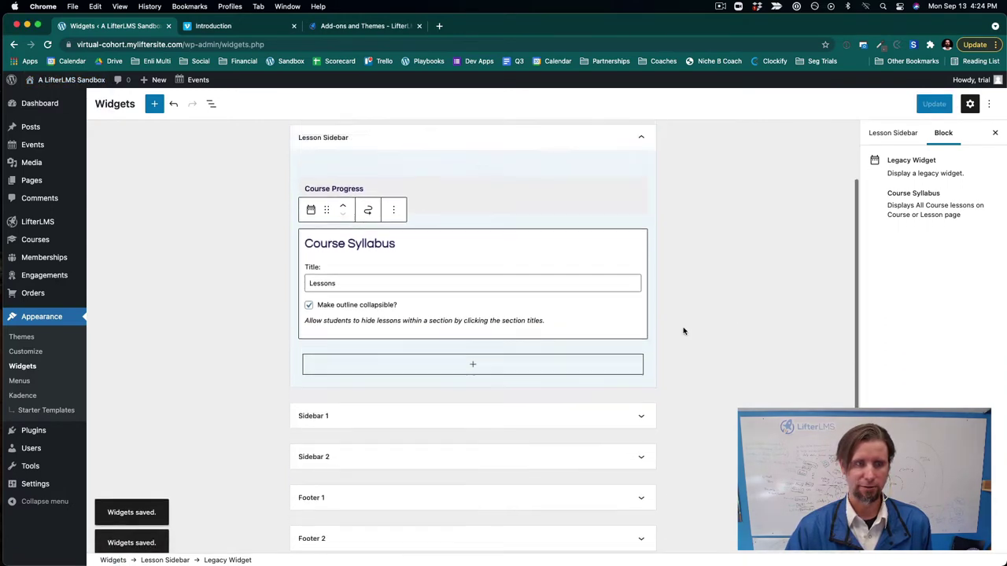
pyautogui.scroll(3, 682, 331)
# Step: On the live site, go through the course catalog to Signature Course (Spring 2022) and open its Course Welcome lesson to view the sidebar widgets
pyautogui.moveTo(71, 79)
pyautogui.click(53, 99)
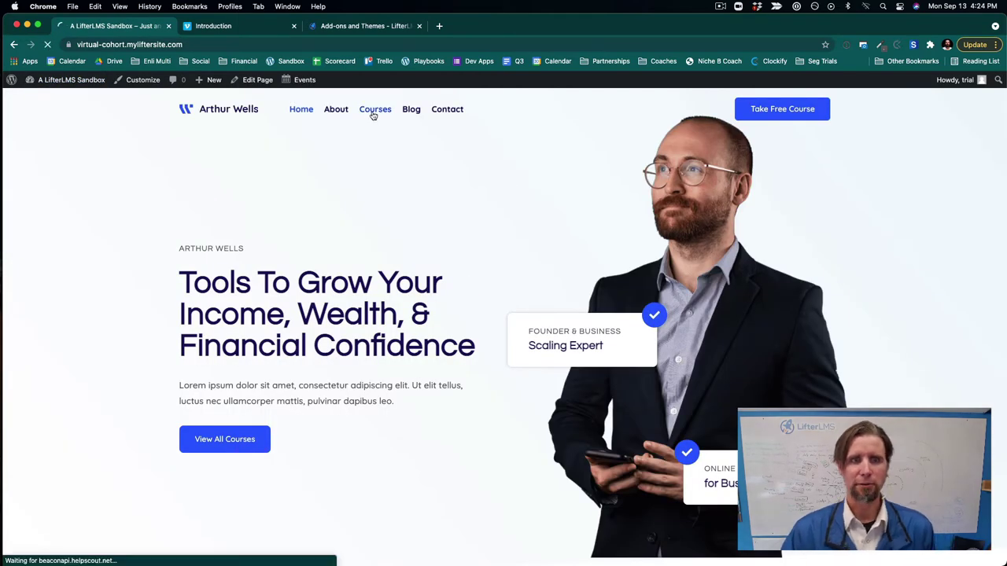
pyautogui.click(374, 109)
pyautogui.click(319, 287)
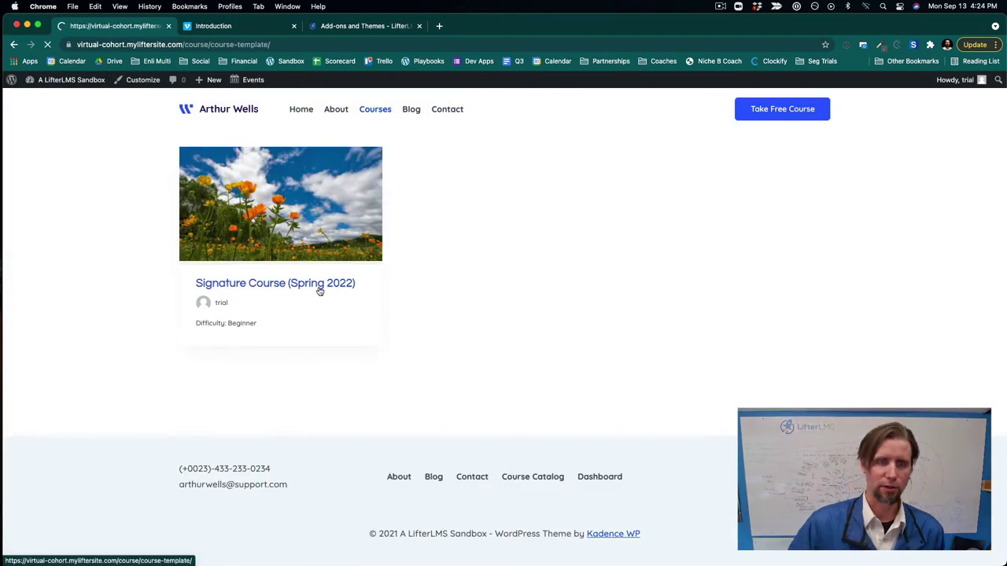
pyautogui.scroll(-20, 463, 333)
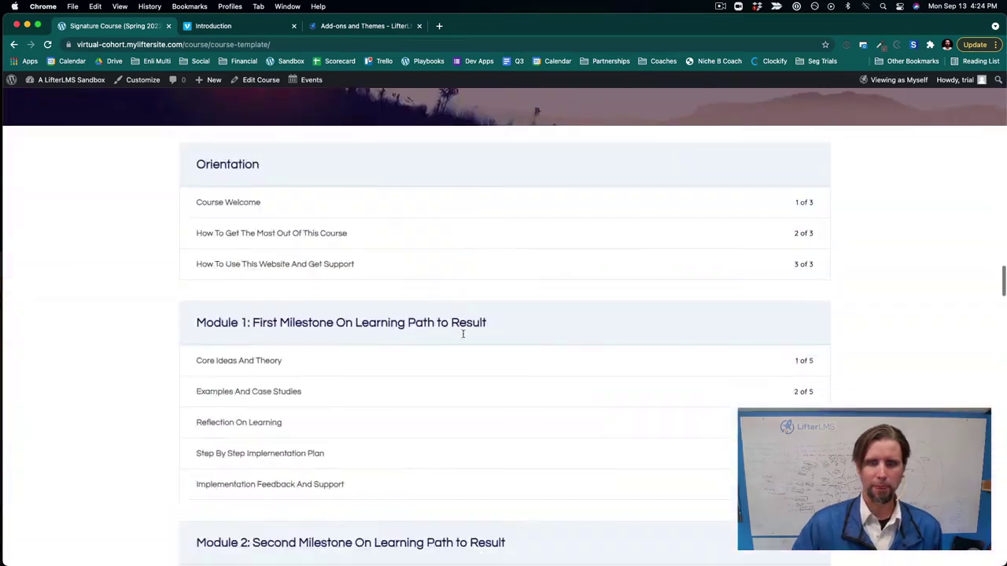
pyautogui.scroll(3, 322, 261)
pyautogui.click(284, 248)
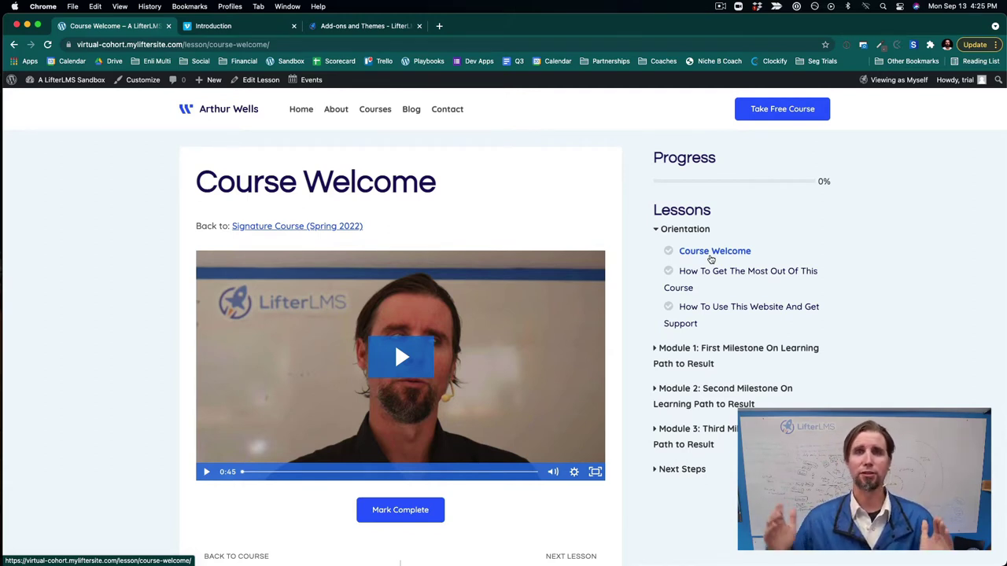
# Step: Open the Course Welcome lesson for editing and clear its Video Embed Url
pyautogui.click(262, 80)
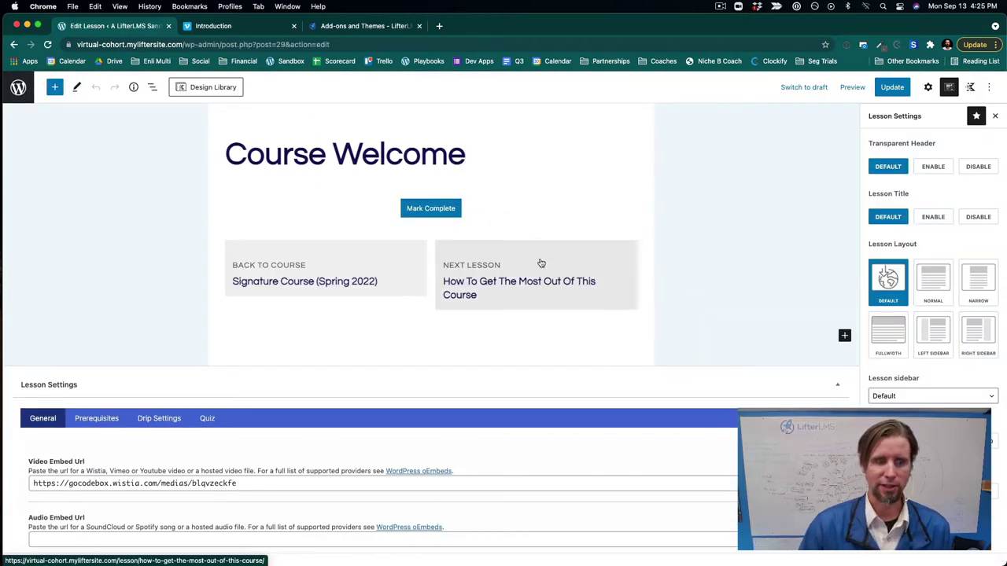
pyautogui.scroll(-2, 541, 264)
pyautogui.moveTo(244, 428); pyautogui.dragTo(21, 425)
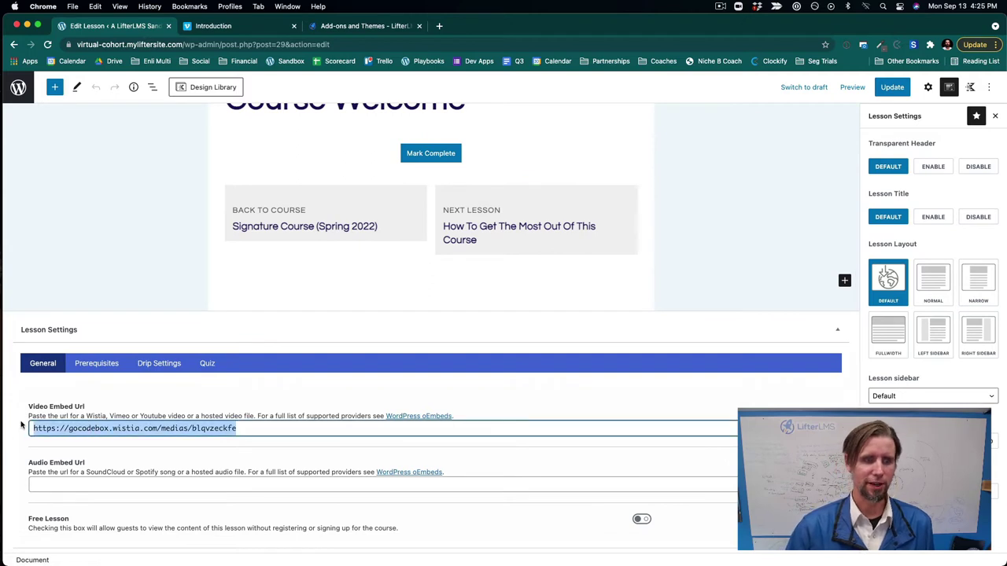
pyautogui.press('BackSpace')
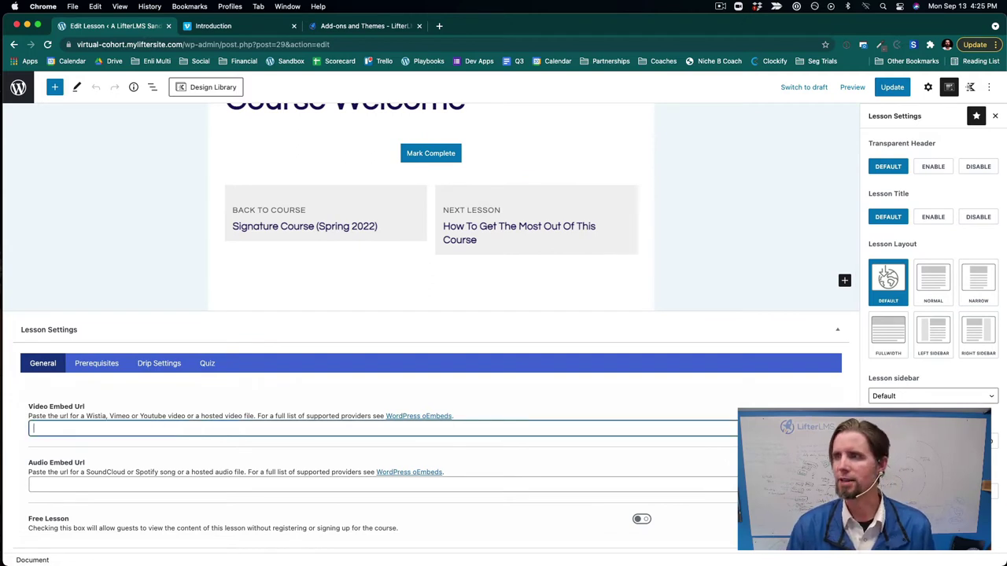
pyautogui.press('super+Tab')
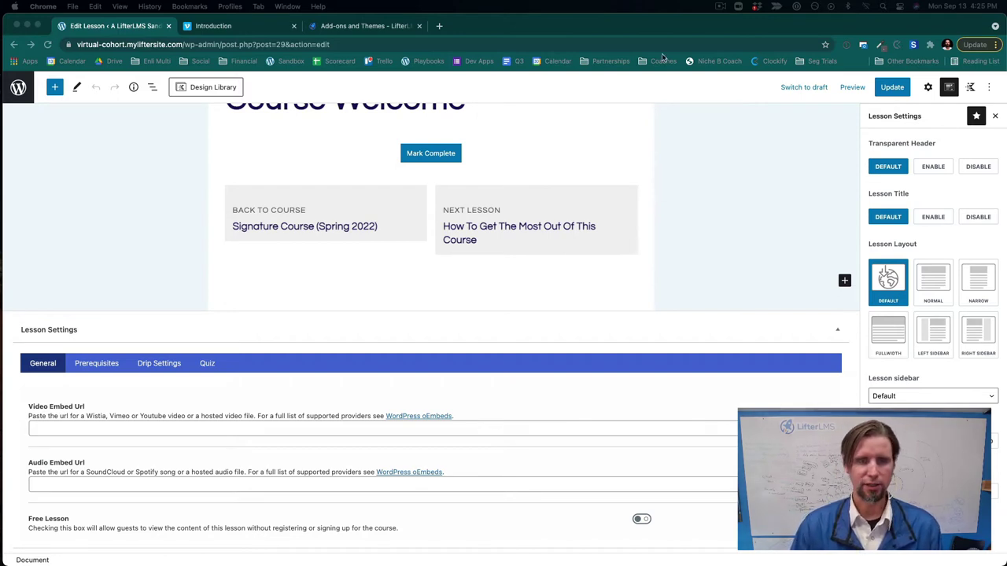
pyautogui.scroll(2, 548, 229)
pyautogui.click(468, 155)
pyautogui.press('BackSpace')
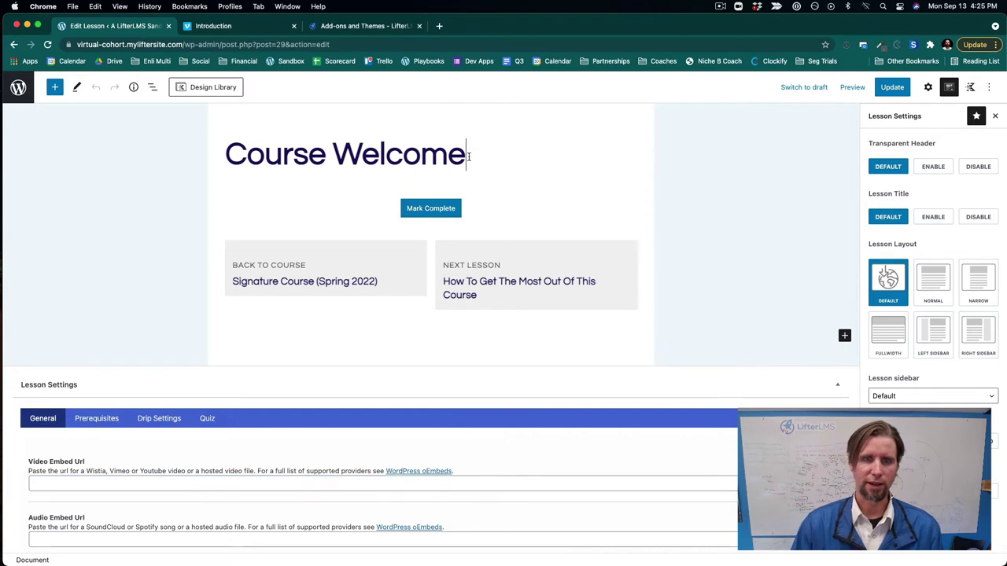
pyautogui.press('Return')
pyautogui.write('Join Zoom Class: https://us02web.zoom.us/j/8675309')
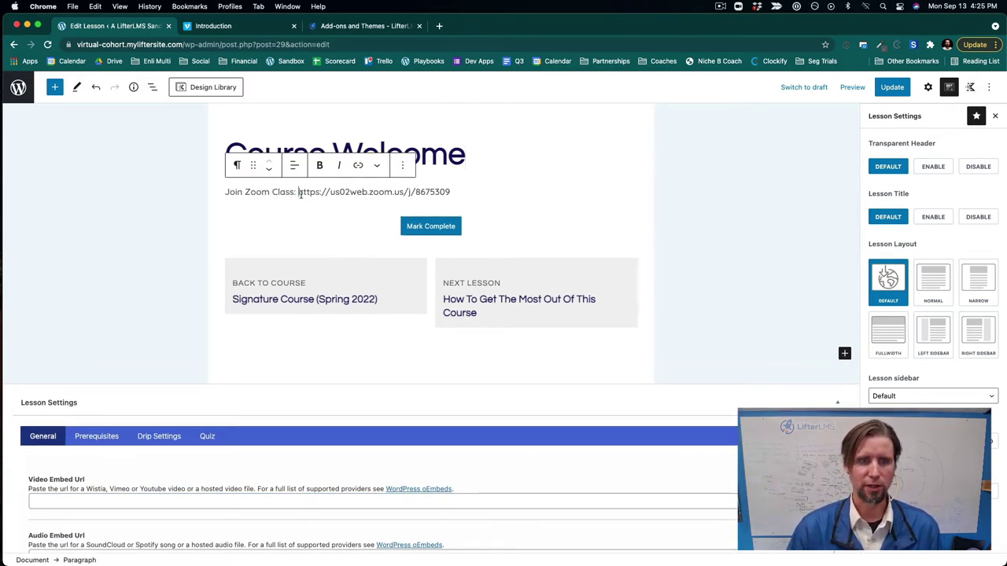
# Step: Turn the Zoom URL in the paragraph into a link set to open in a new tab, and update the lesson
pyautogui.moveTo(299, 195); pyautogui.dragTo(450, 195)
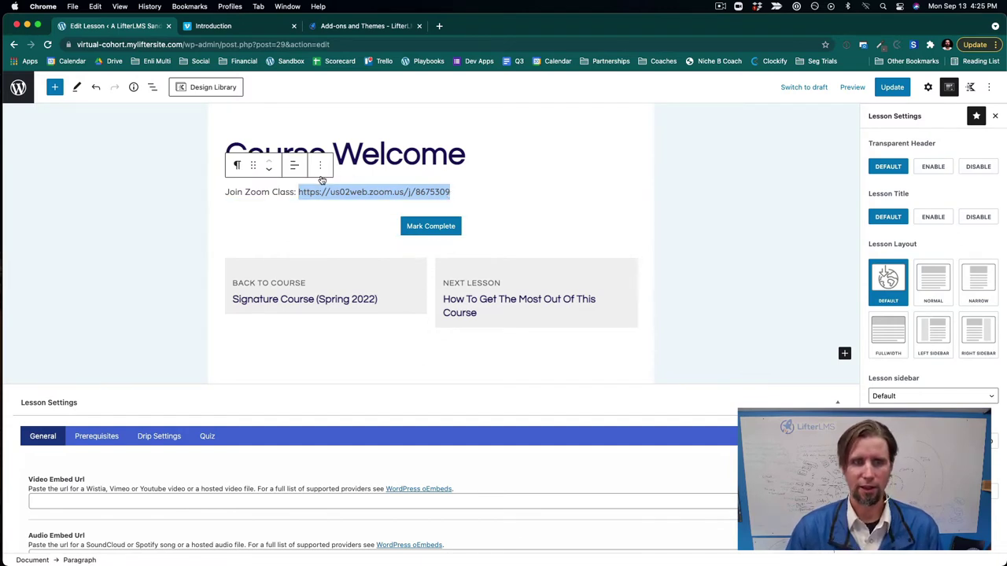
pyautogui.click(333, 217)
pyautogui.click(307, 198)
pyautogui.click(350, 194)
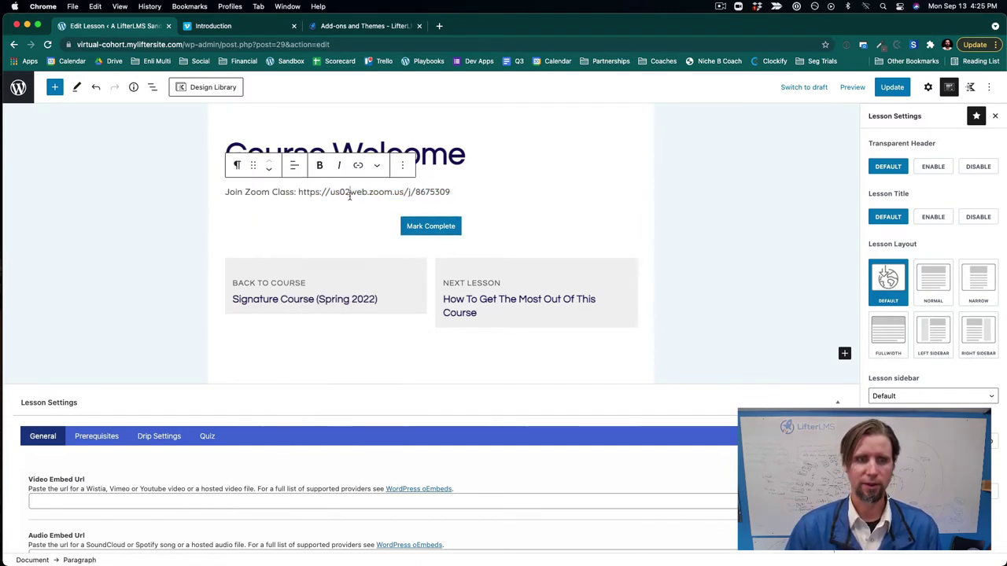
pyautogui.moveTo(451, 194); pyautogui.dragTo(299, 190)
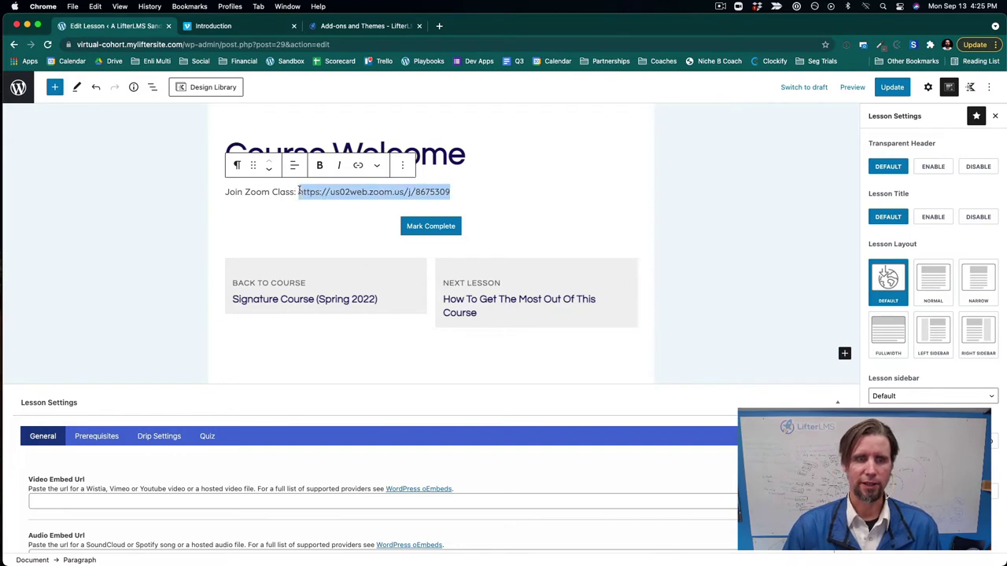
pyautogui.click(359, 165)
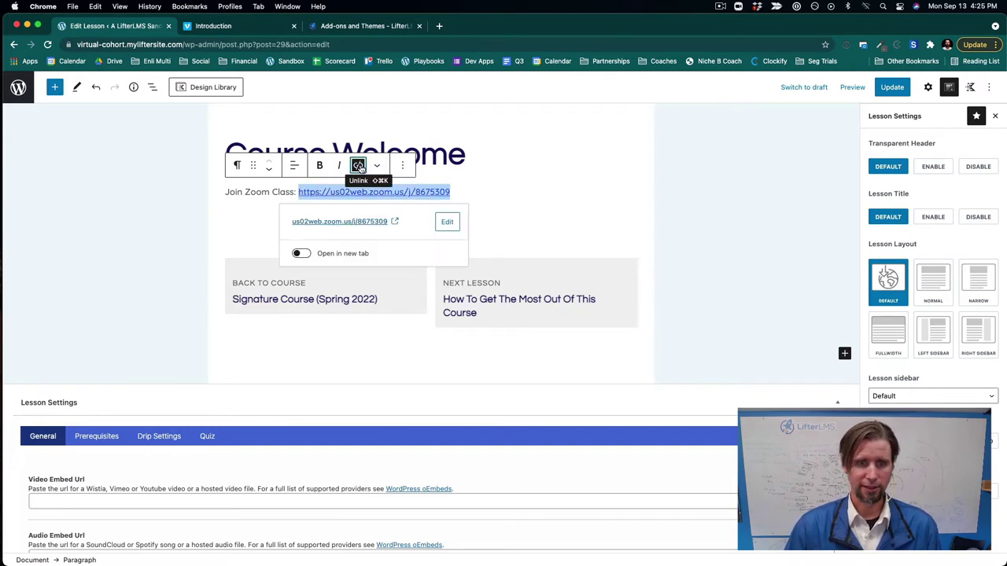
pyautogui.click(300, 258)
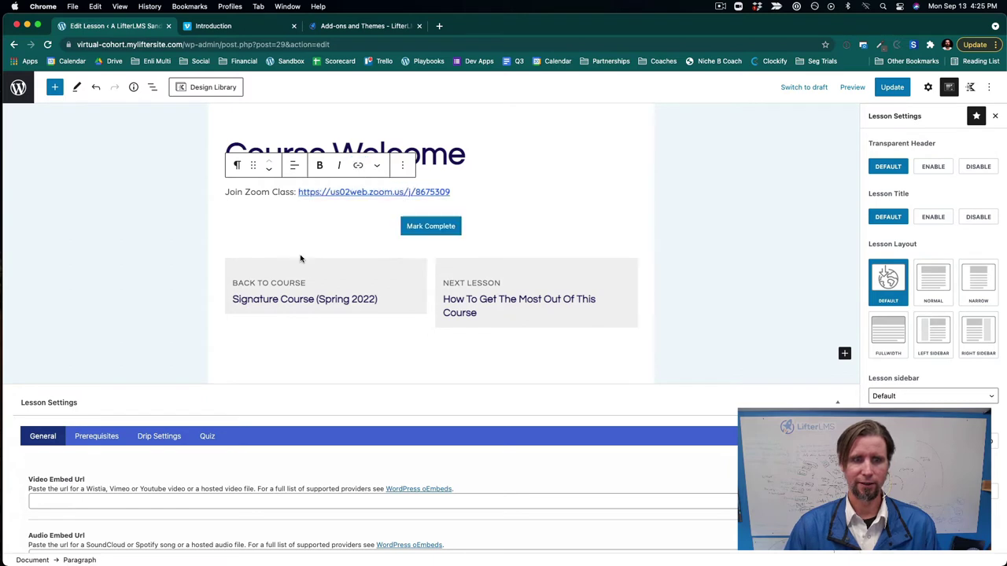
pyautogui.click(892, 87)
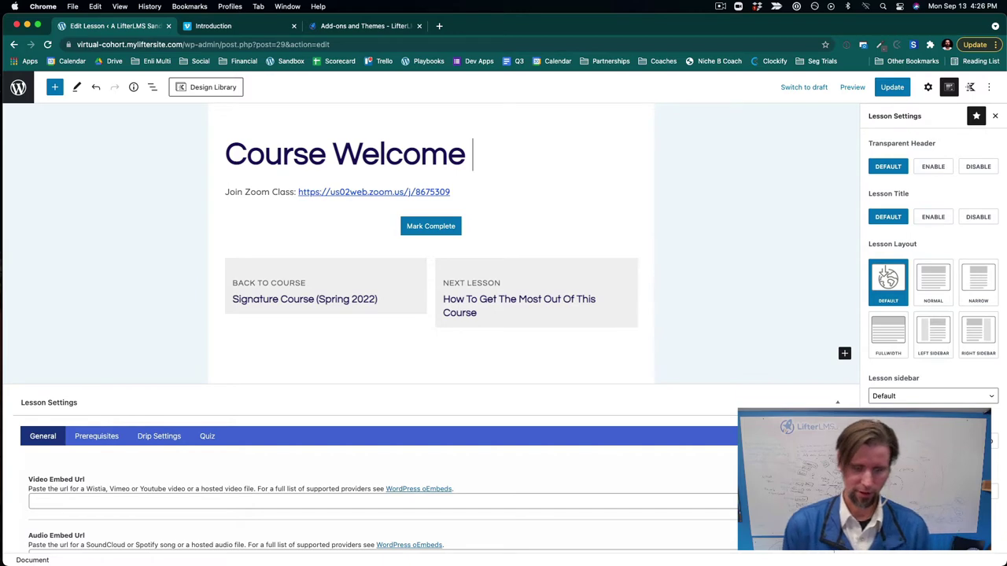
# Step: Append "May 1, 2022" to the Course Welcome lesson title and update the lesson
pyautogui.write('Ma')
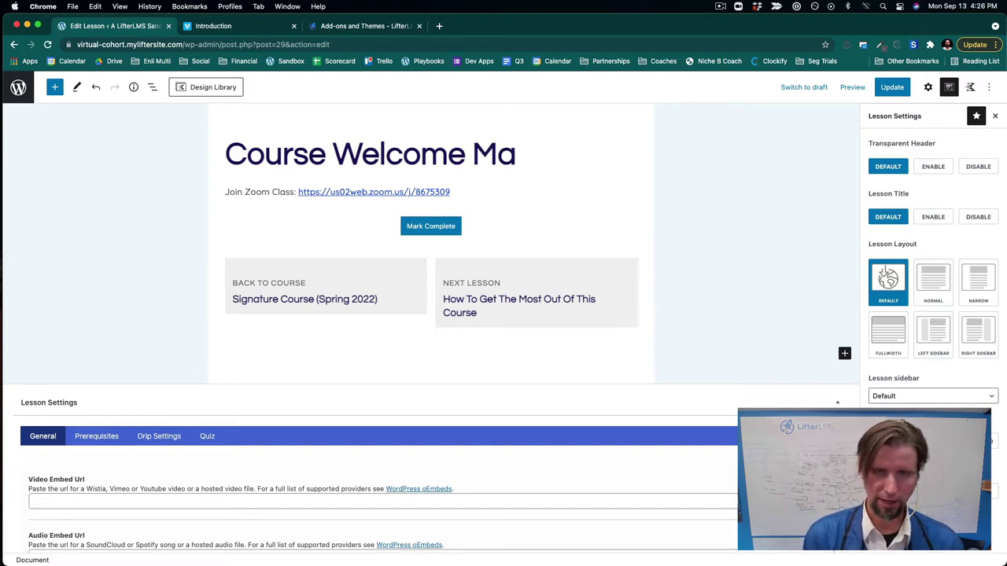
pyautogui.write('y 1')
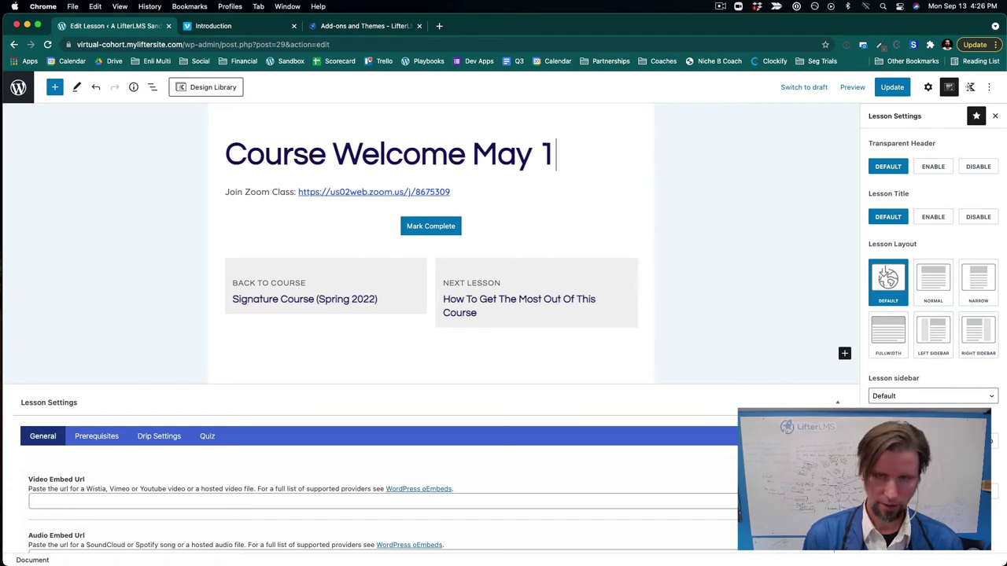
pyautogui.write(', 2022')
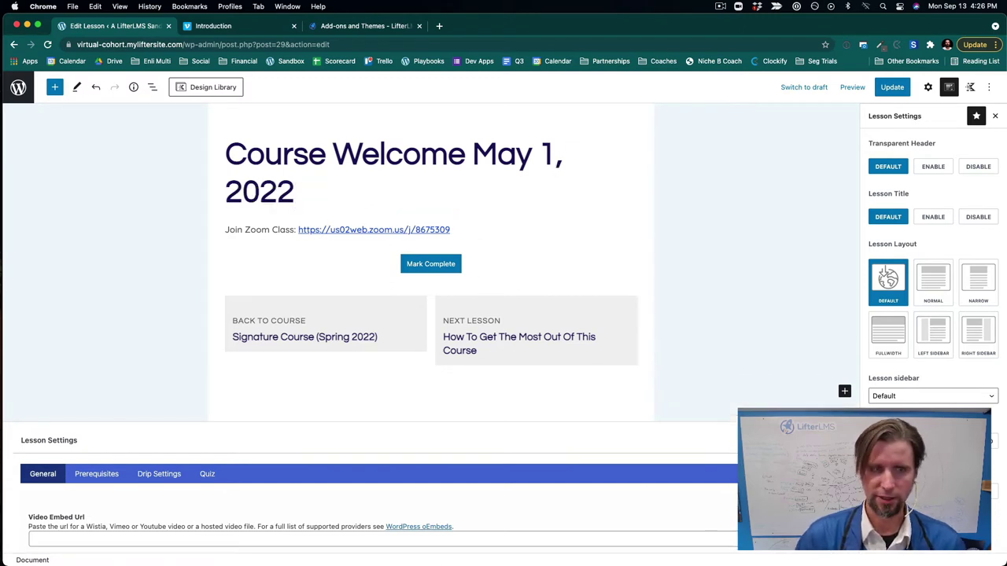
pyautogui.click(892, 87)
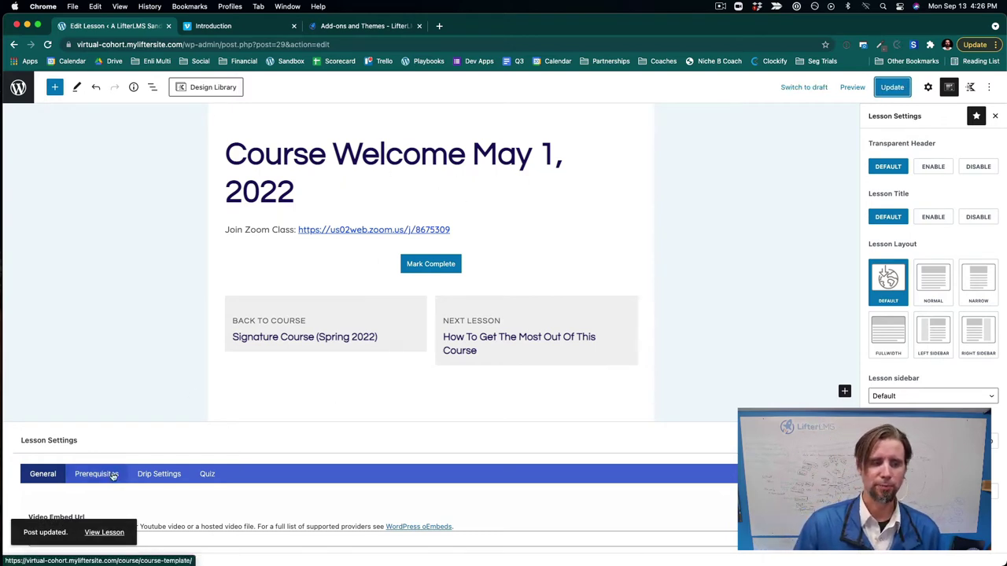
# Step: View the published lesson page and check its dated title, Zoom link and sidebar outline
pyautogui.click(105, 533)
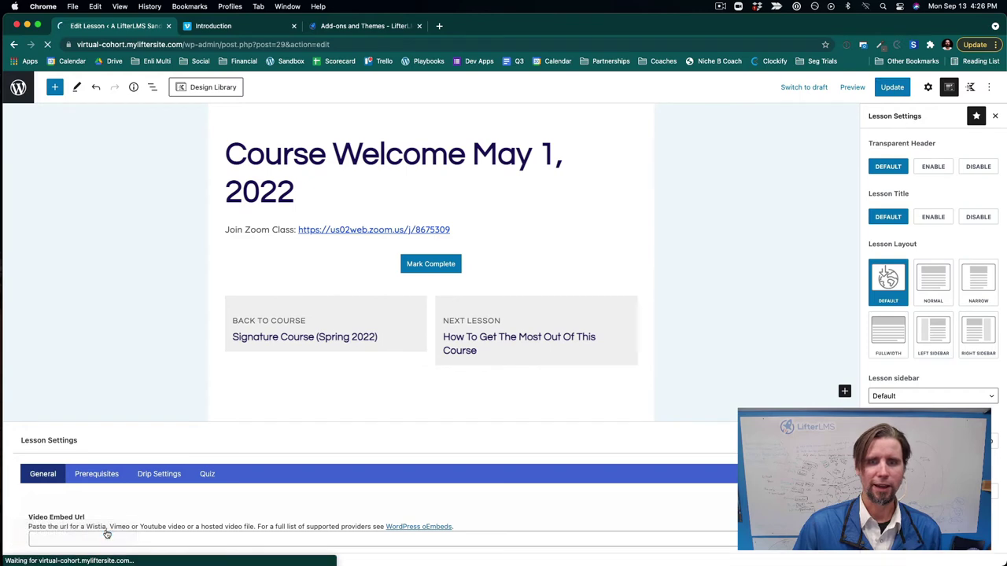
pyautogui.scroll(-1, 460, 425)
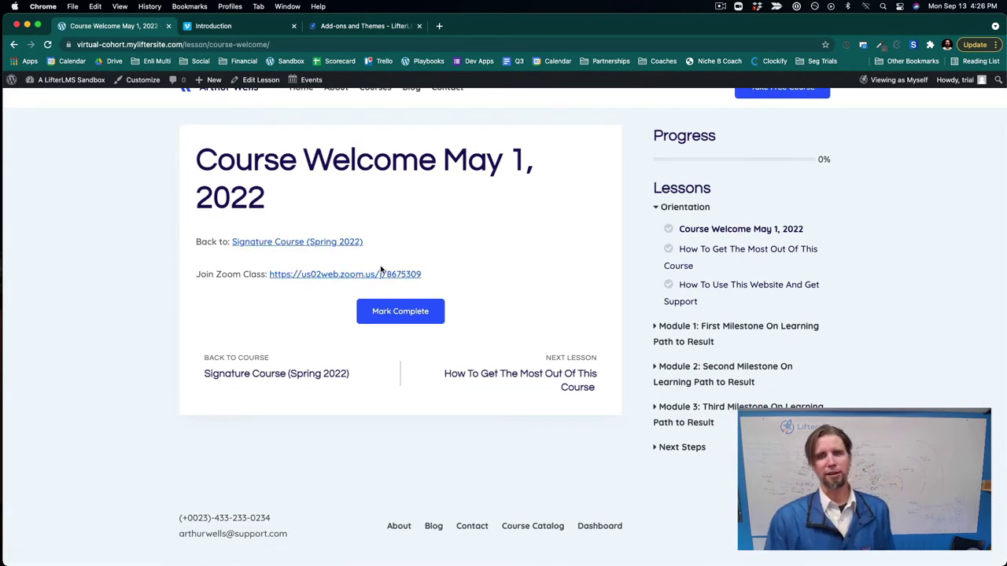
pyautogui.scroll(1, 449, 254)
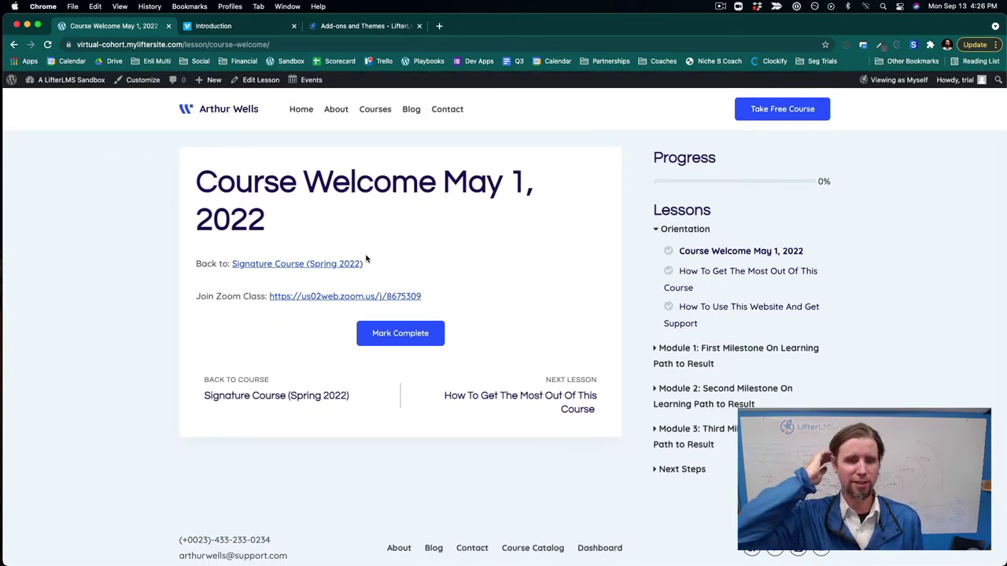
# Step: Return to the admin dashboard and hide the News from The Events Calendar box
pyautogui.moveTo(59, 83)
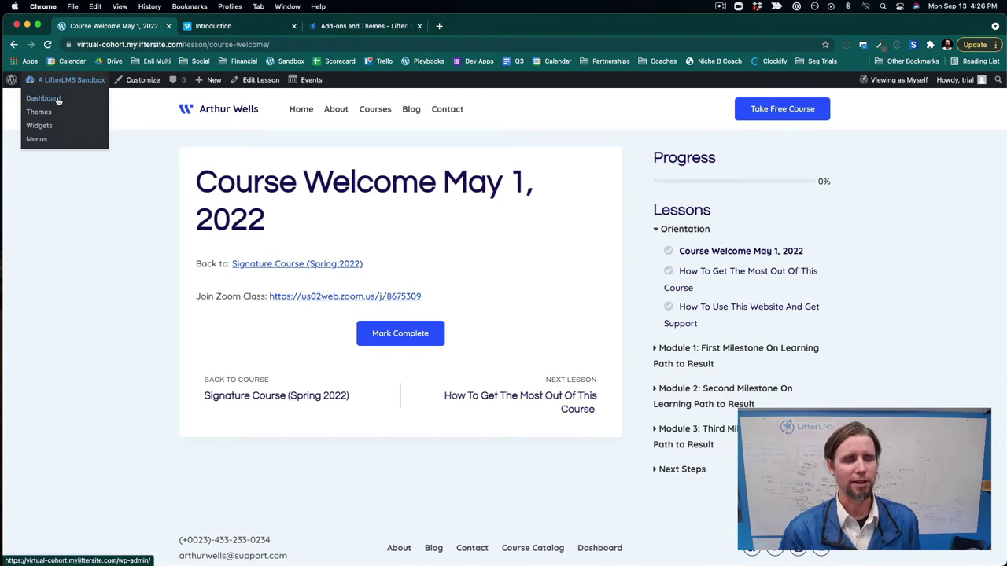
pyautogui.click(58, 99)
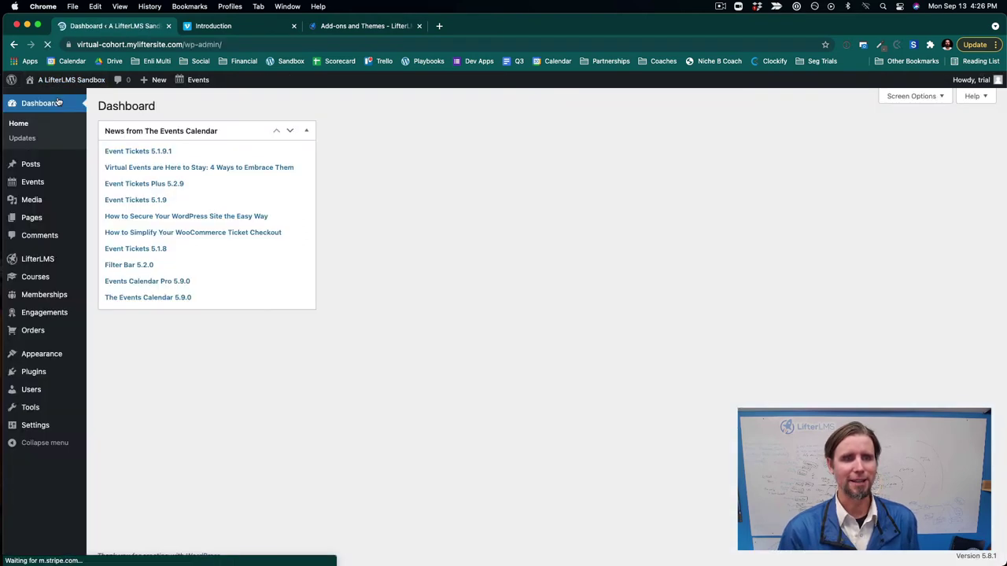
pyautogui.click(920, 96)
pyautogui.click(286, 142)
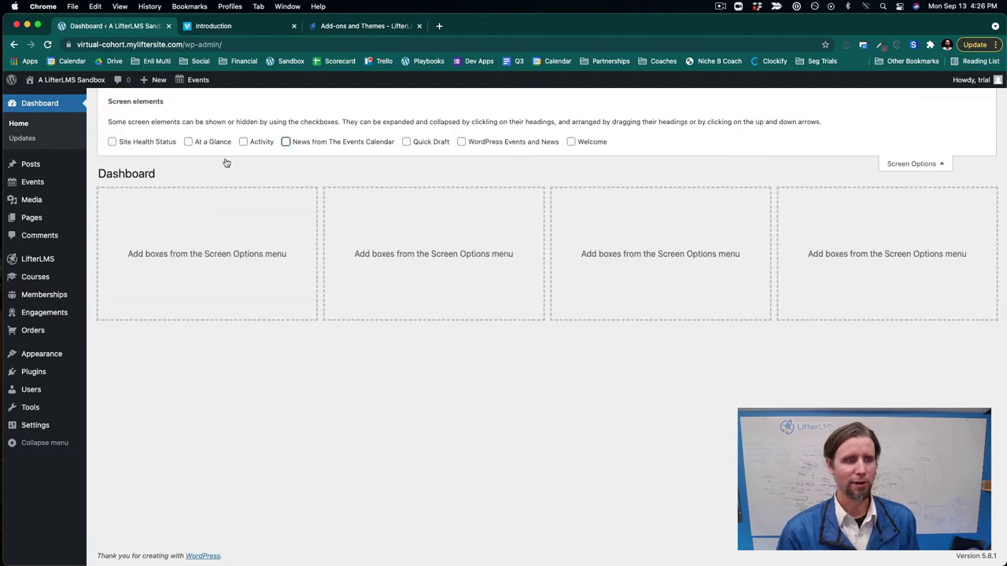
pyautogui.click(905, 166)
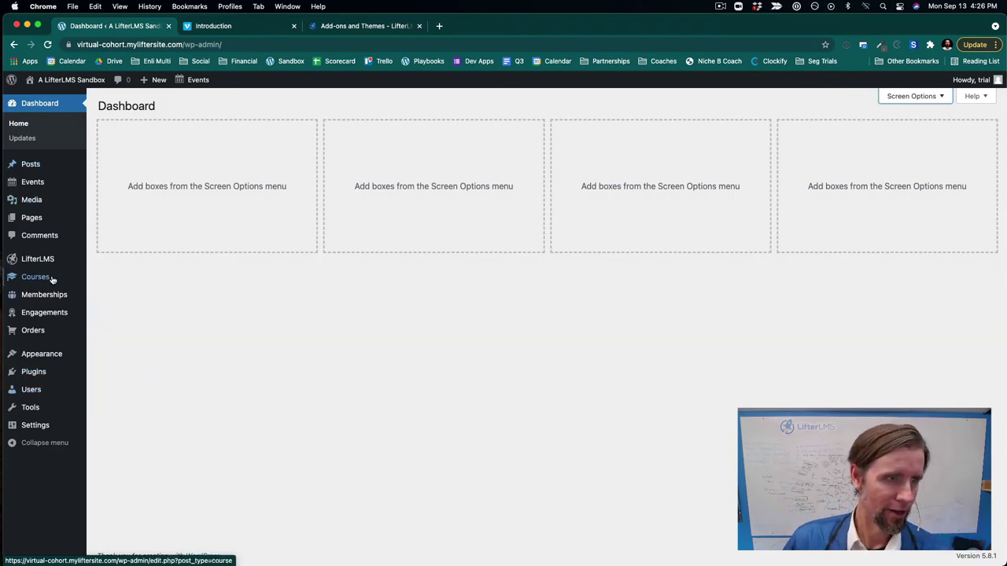
# Step: Open The Events Calendar's settings from the installed plugins and look over its general options
pyautogui.moveTo(42, 371)
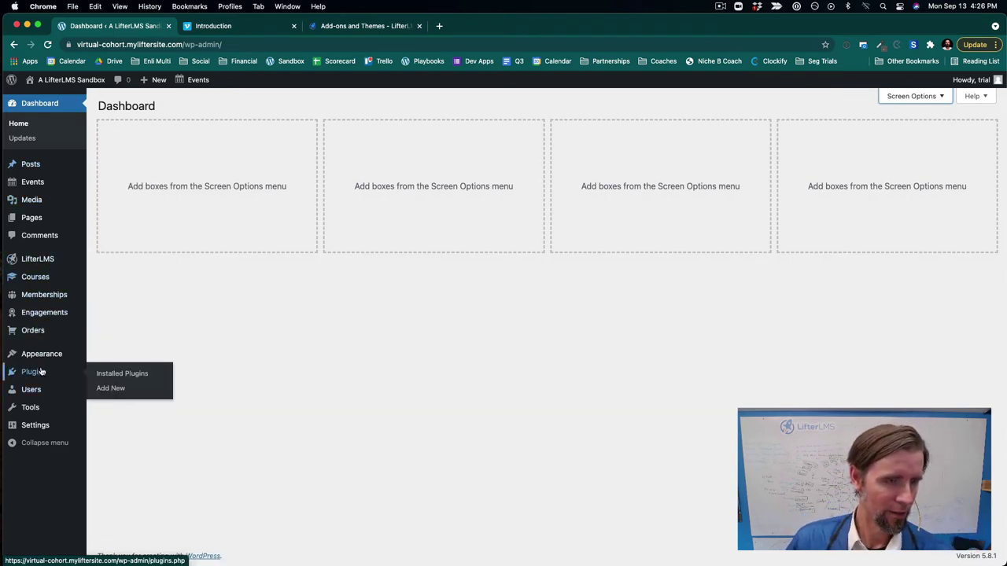
pyautogui.click(111, 375)
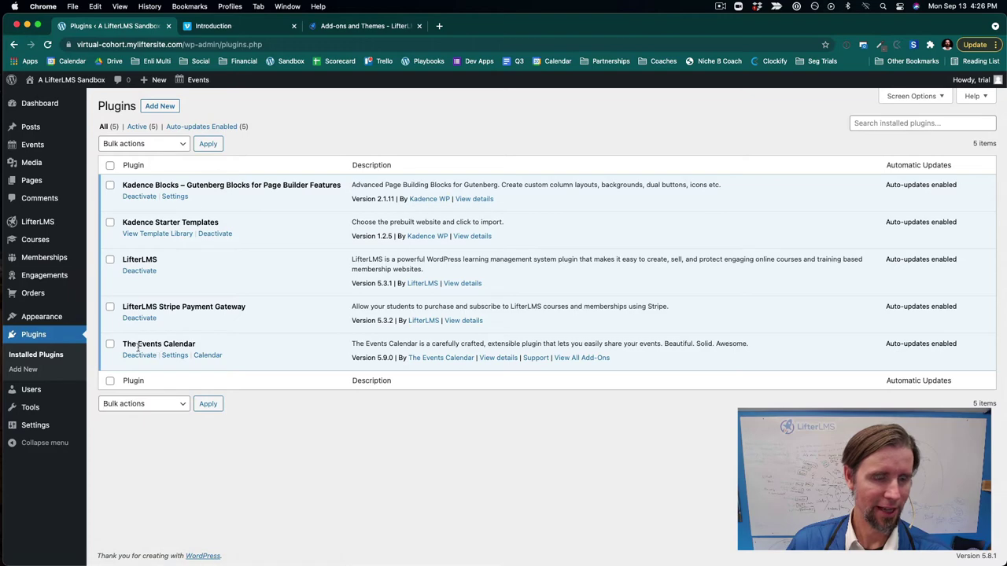
pyautogui.click(174, 356)
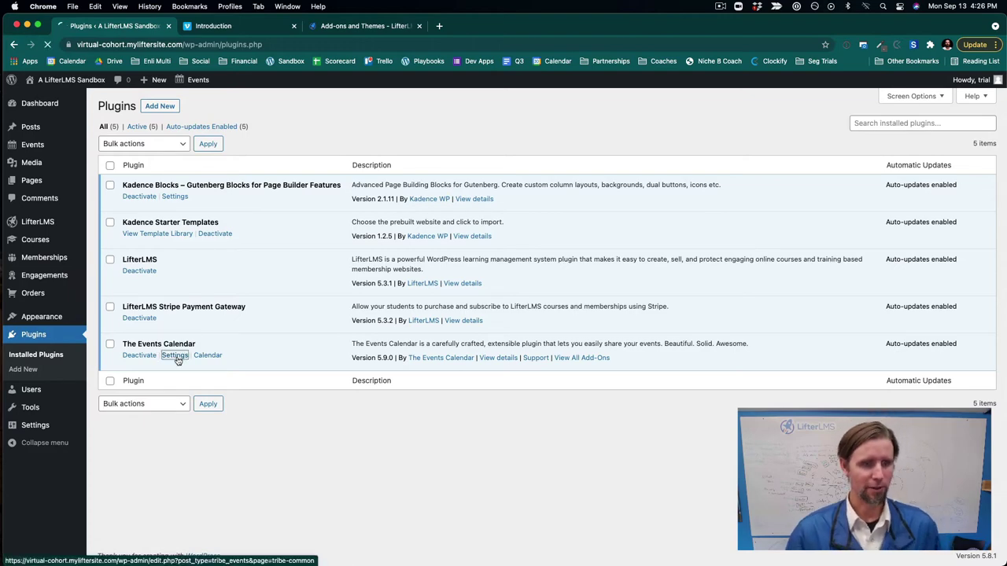
pyautogui.scroll(-2, 319, 381)
pyautogui.scroll(-5, 318, 382)
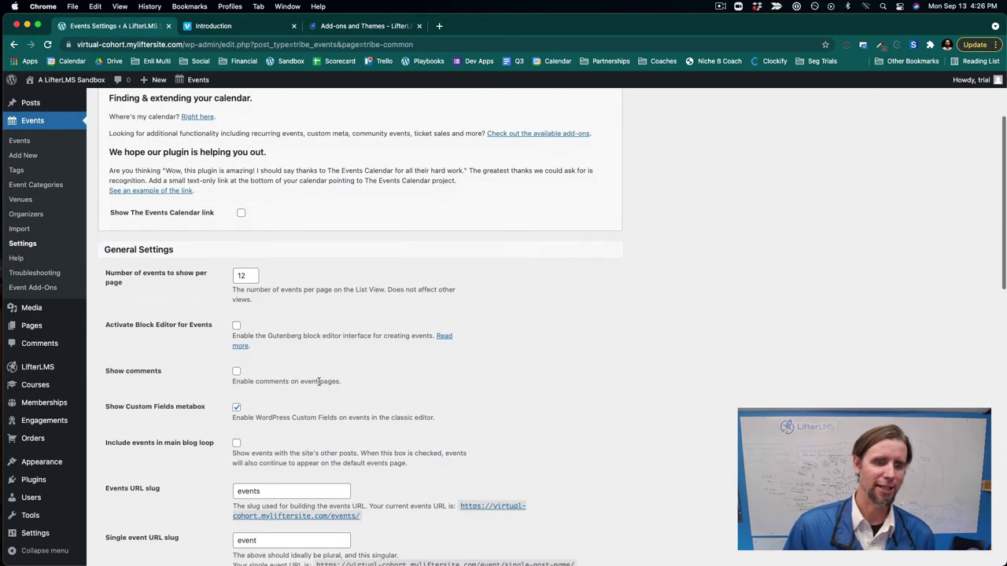
pyautogui.scroll(6, 318, 381)
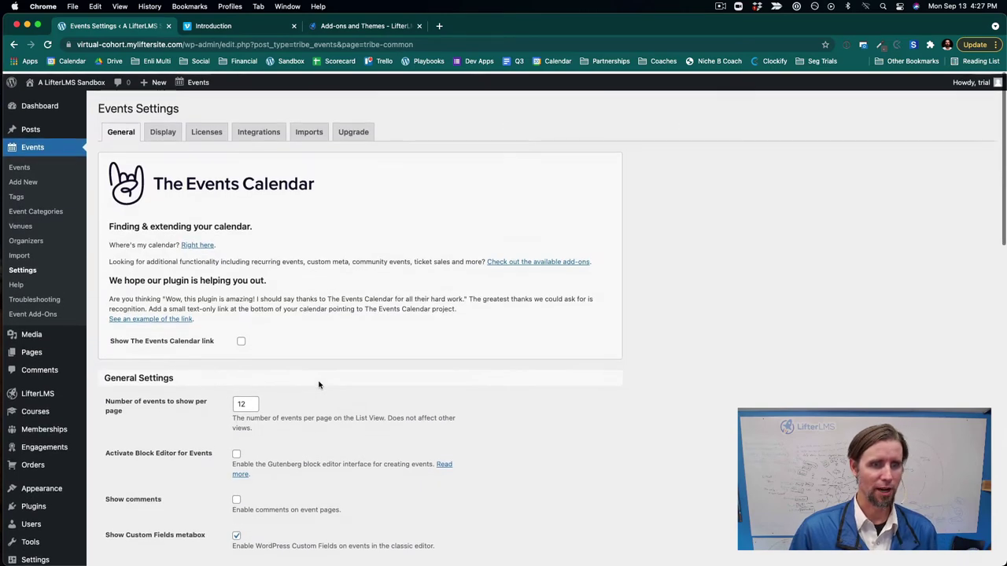
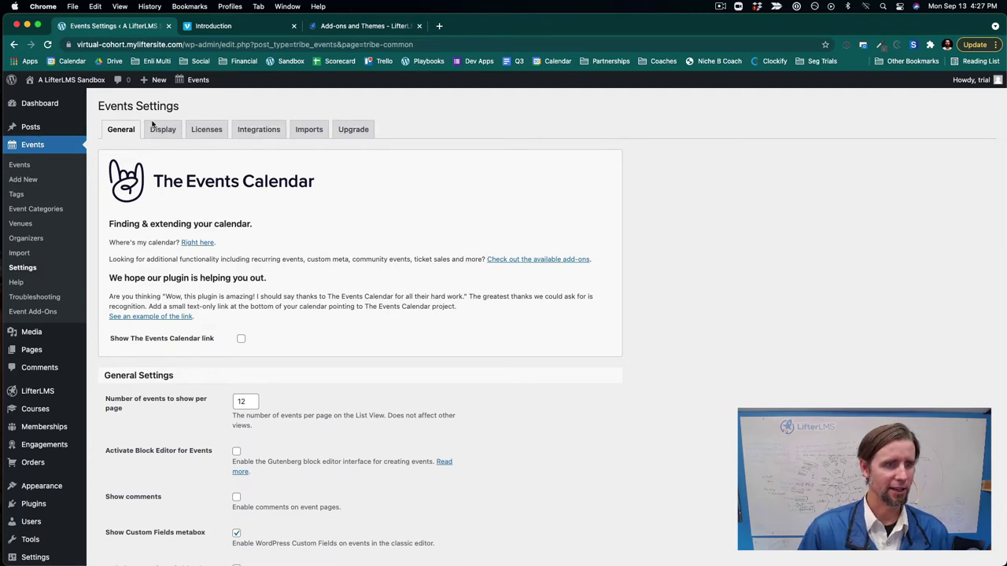
# Step: Start a new calendar event and open the site's home page in a separate browser tab
pyautogui.click(23, 180)
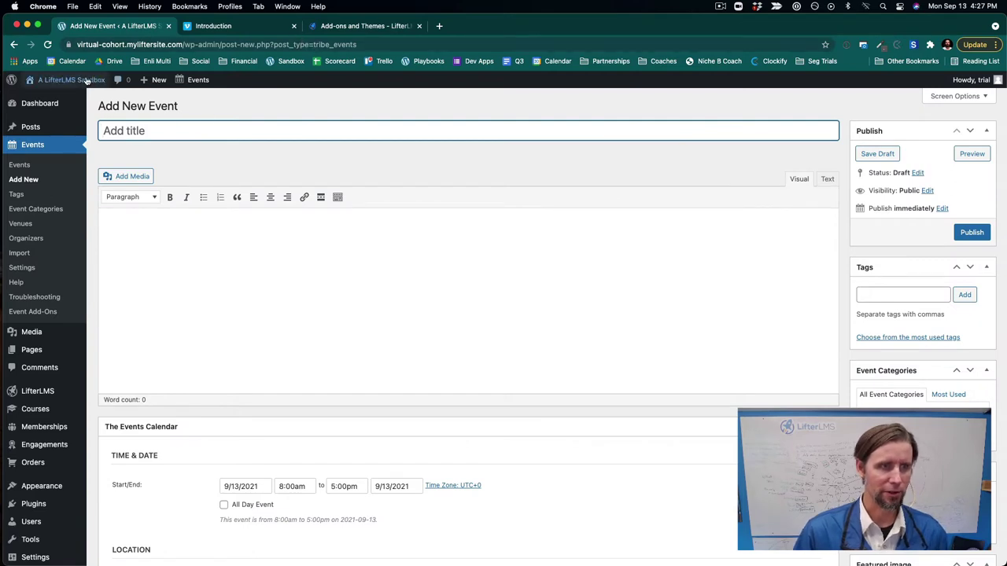
pyautogui.moveTo(87, 81)
pyautogui.keyDown('super'); pyautogui.click(58, 98); pyautogui.keyUp('super')
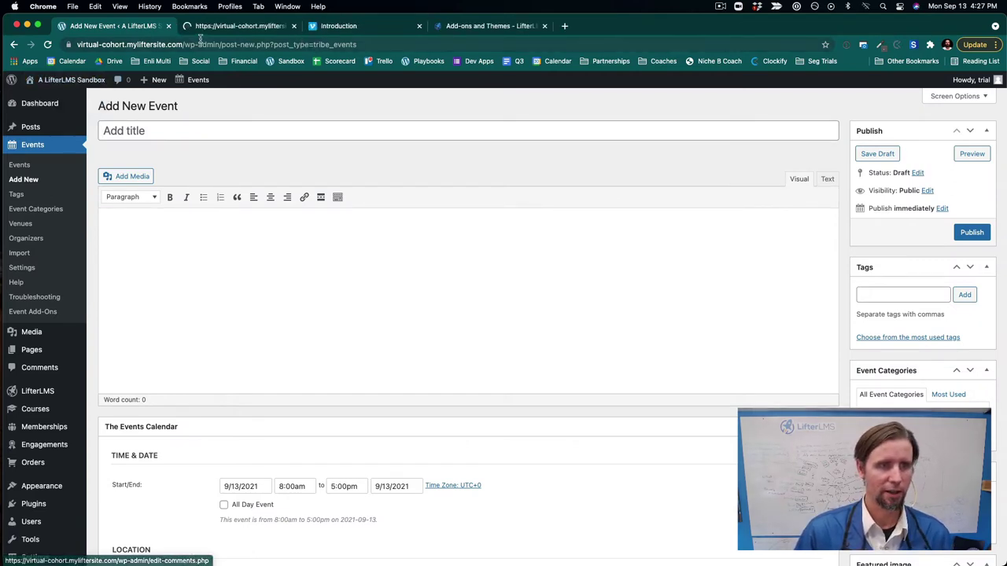
pyautogui.click(228, 26)
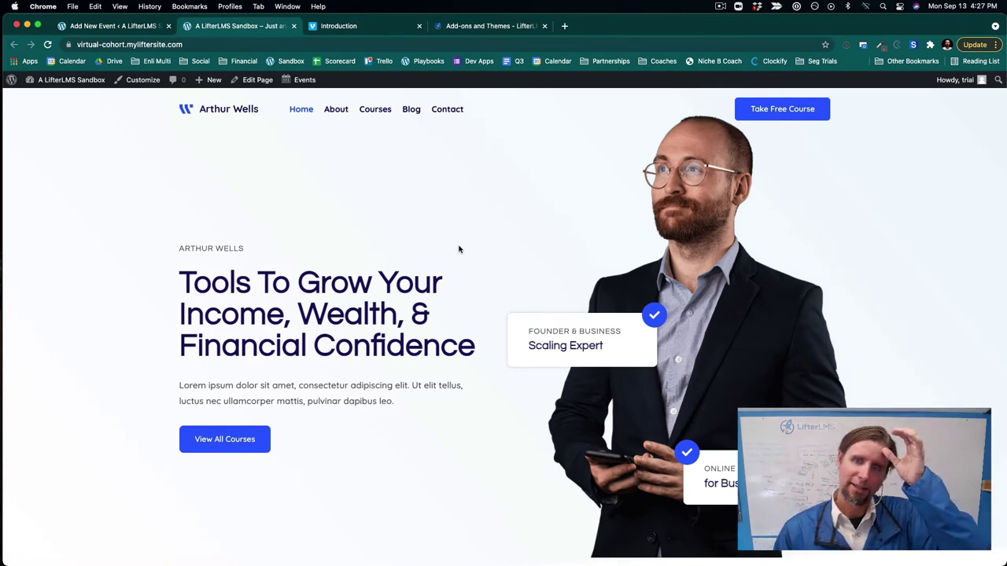
# Step: Open the "Course Welcome May 1, 2022" lesson from the Orientation section of the Signature Course (Spring 2022)
pyautogui.scroll(-3, 385, 344)
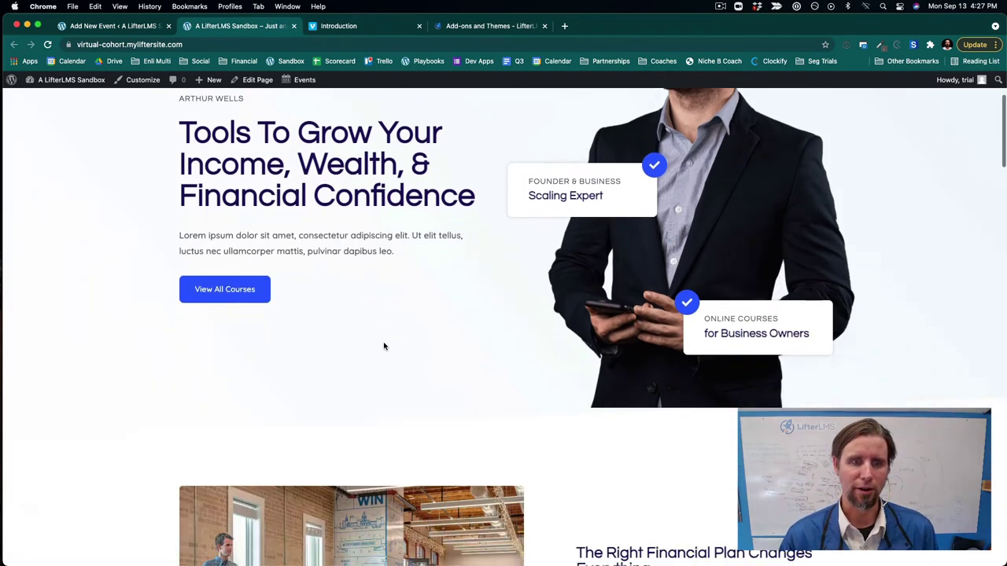
pyautogui.scroll(3, 385, 344)
pyautogui.click(374, 109)
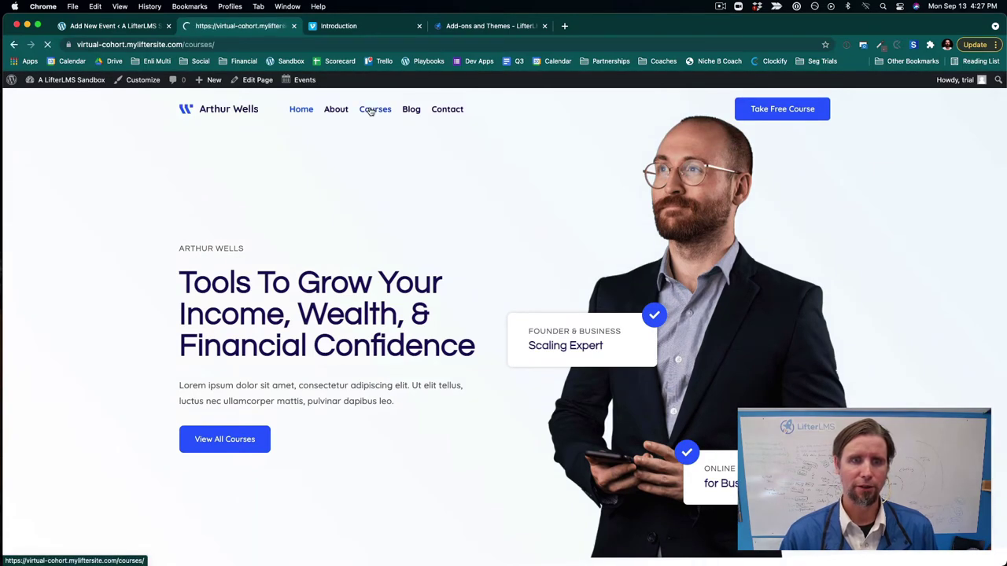
pyautogui.click(276, 283)
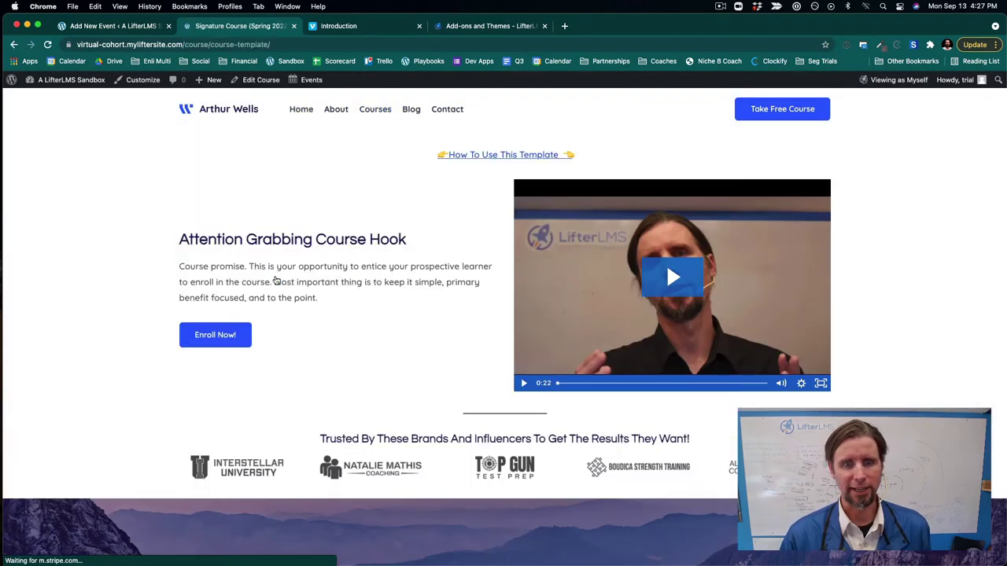
pyautogui.scroll(-10, 416, 347)
pyautogui.scroll(-15, 416, 348)
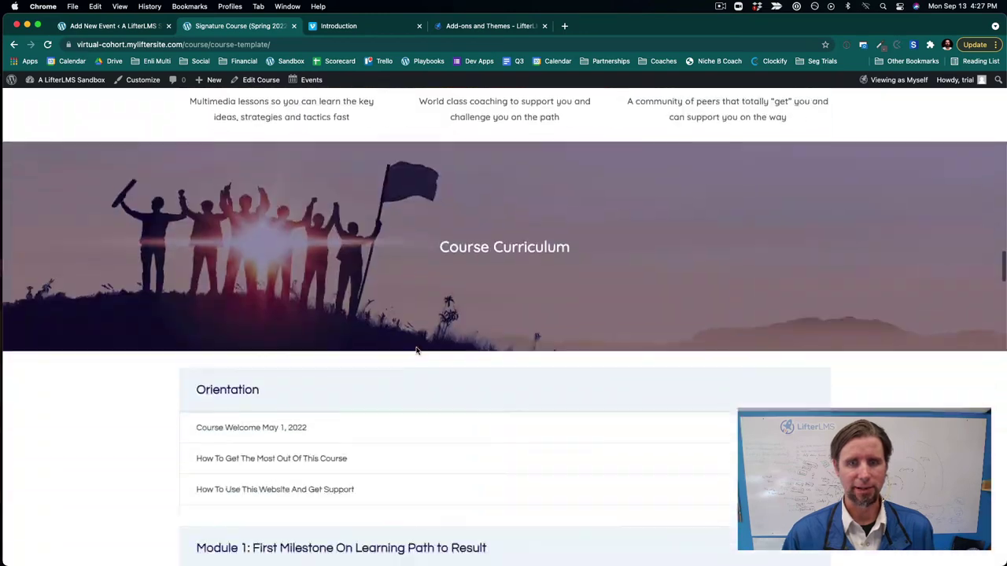
pyautogui.scroll(2, 378, 307)
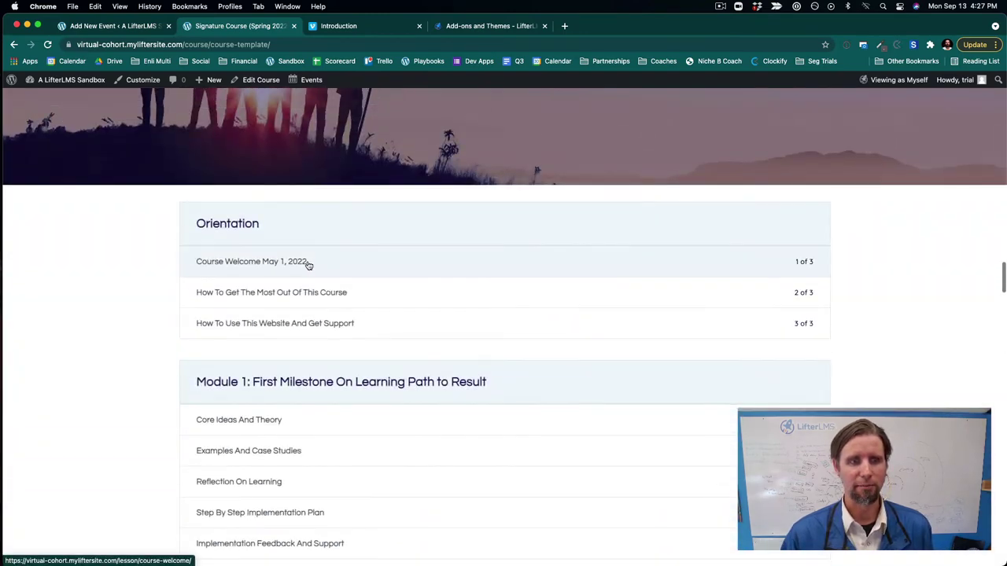
pyautogui.click(307, 263)
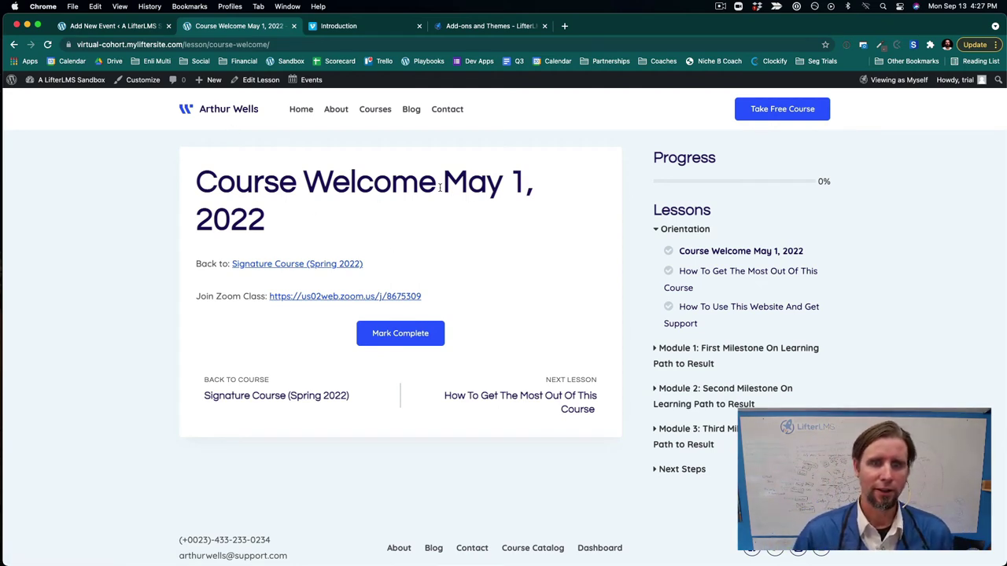
# Step: Copy "Course Welcome" from the lesson heading as the new event's title and write "Let's get started!" in its description
pyautogui.moveTo(438, 186); pyautogui.dragTo(193, 173)
pyautogui.press('super+c')
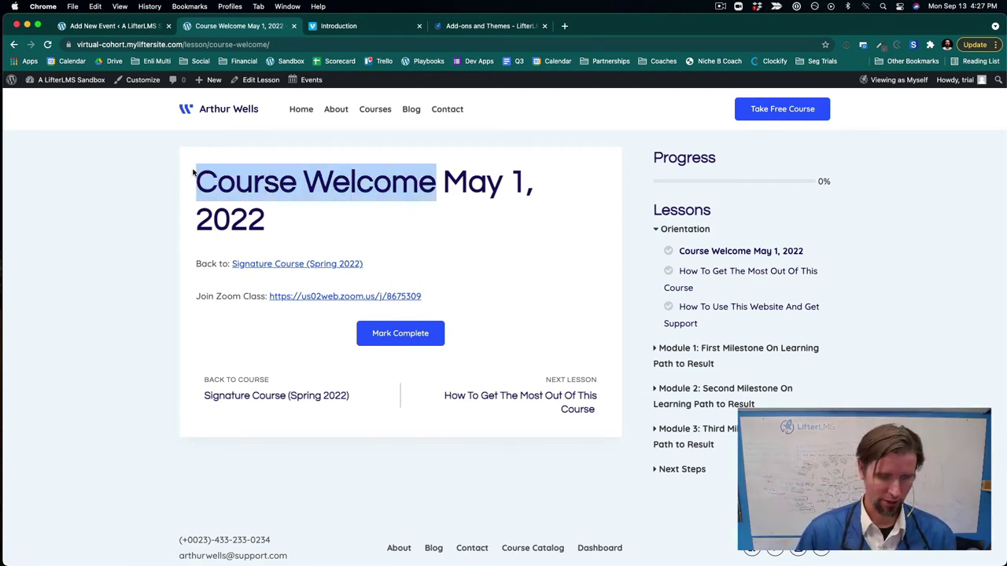
pyautogui.click(110, 25)
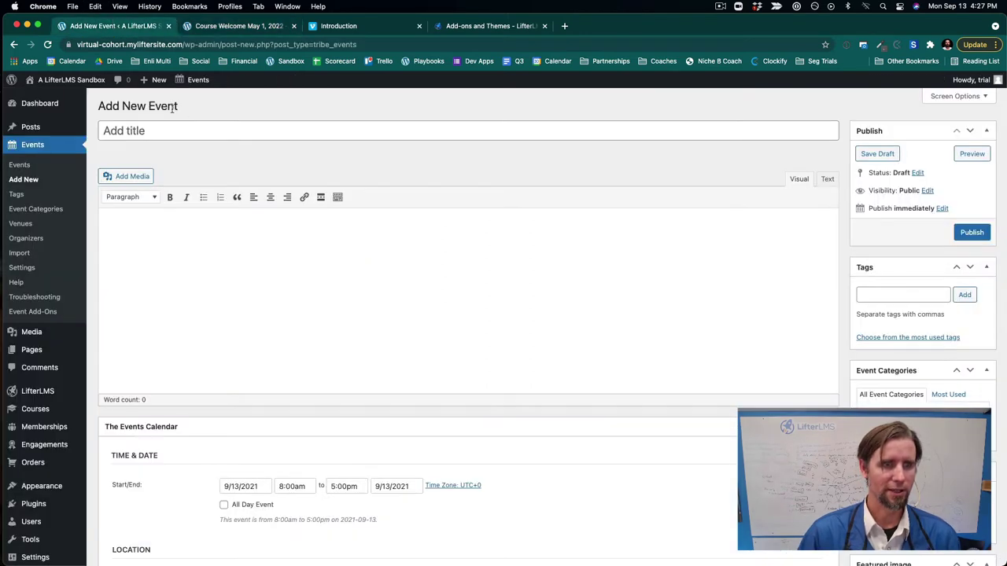
pyautogui.click(155, 126)
pyautogui.press('super+v')
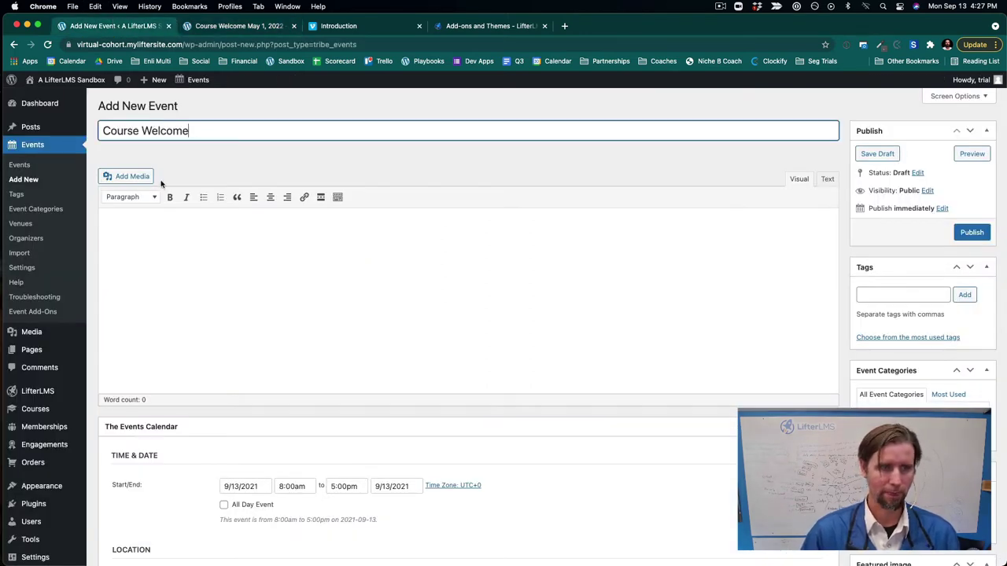
pyautogui.click(166, 258)
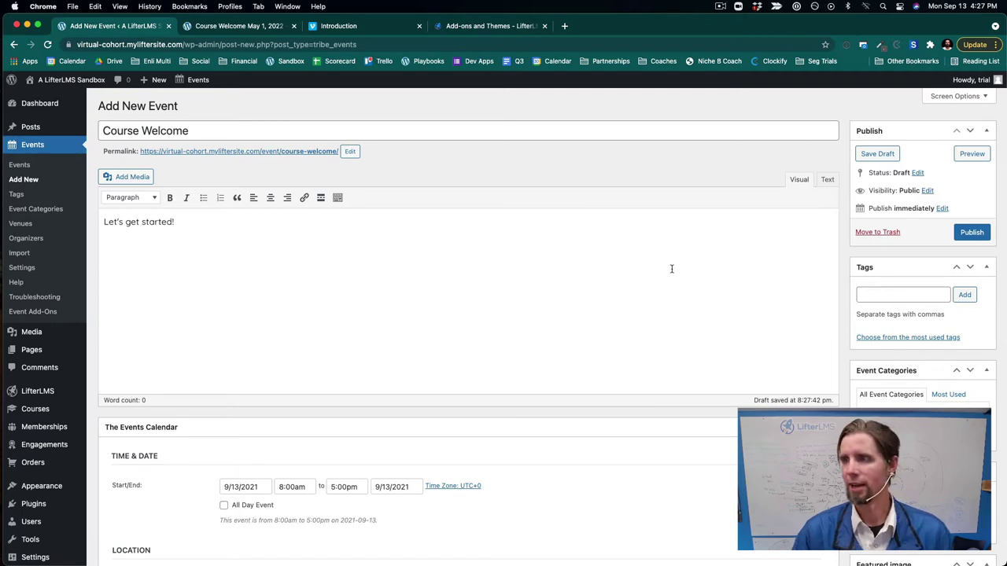
pyautogui.press('super+v')
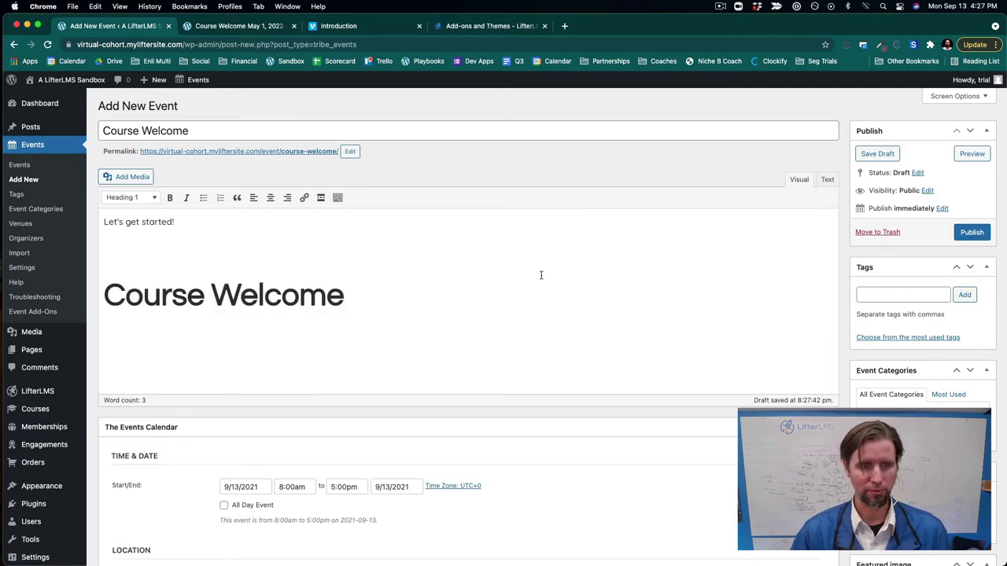
pyautogui.moveTo(376, 292); pyautogui.dragTo(68, 289)
pyautogui.press('BackSpace')
pyautogui.press('BackSpace')
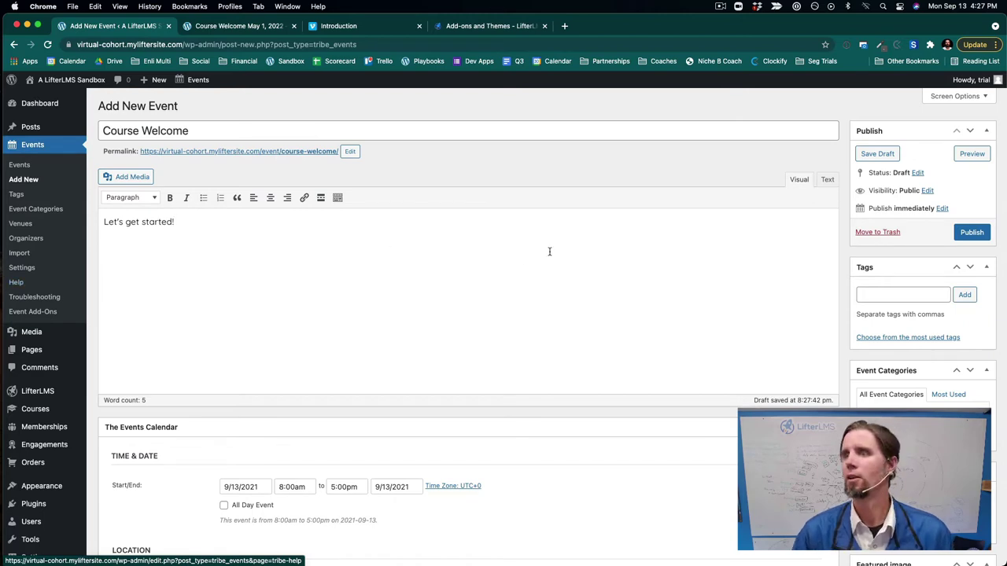
pyautogui.press('Return')
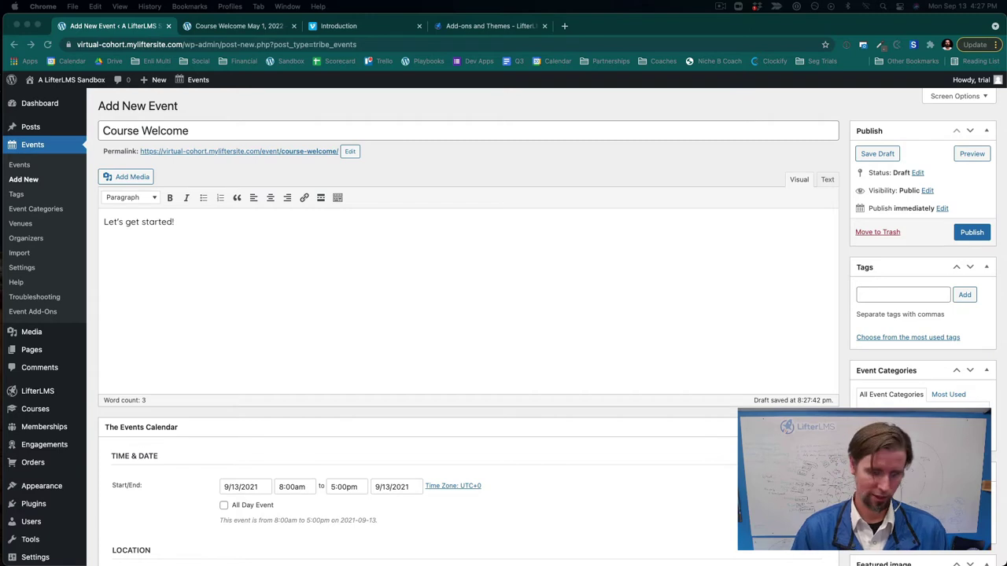
pyautogui.click(201, 244)
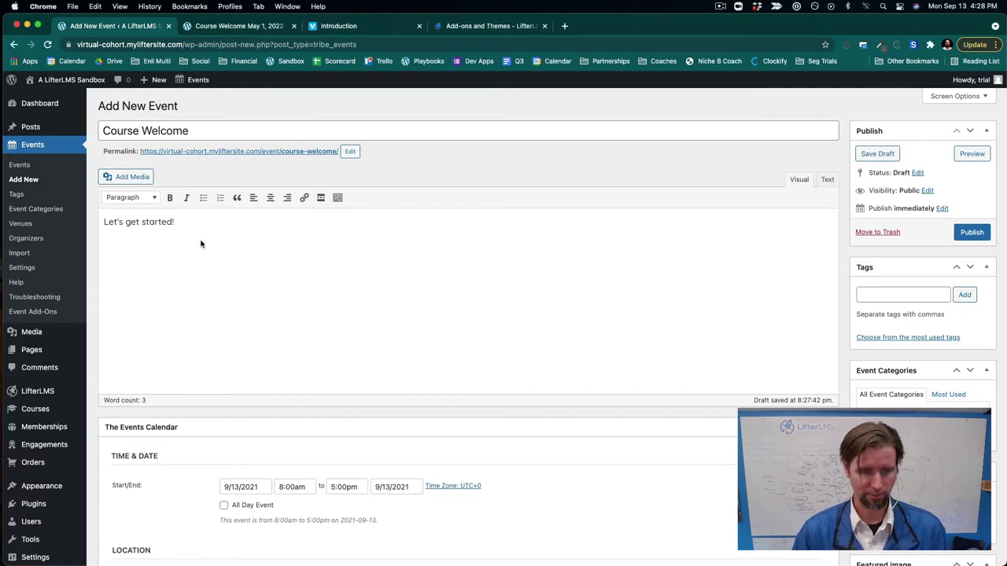
pyautogui.write('Join Zoom Class: https://us02web.zoom.us/j/8675309')
pyautogui.moveTo(332, 254); pyautogui.dragTo(179, 254)
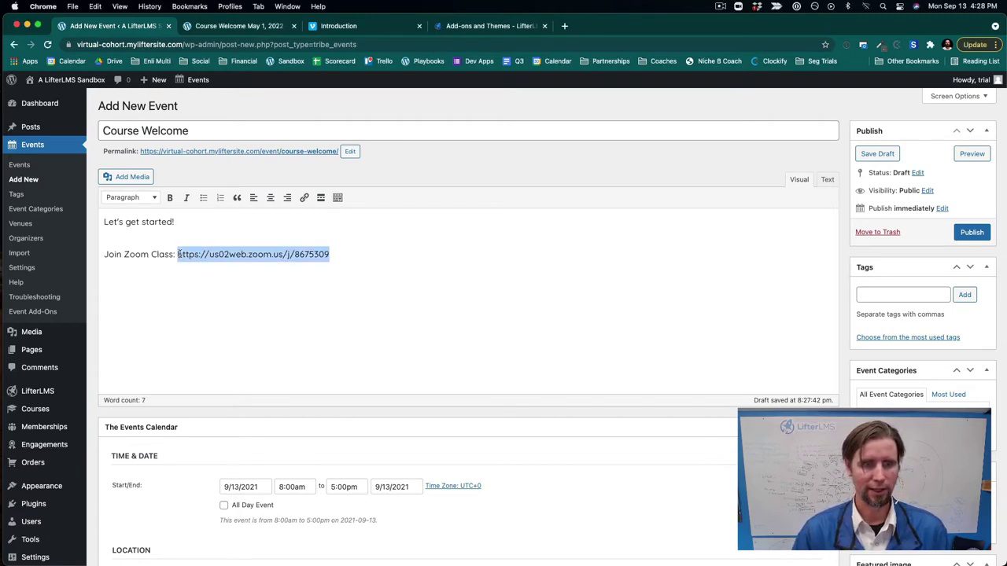
pyautogui.click(303, 198)
pyautogui.click(289, 273)
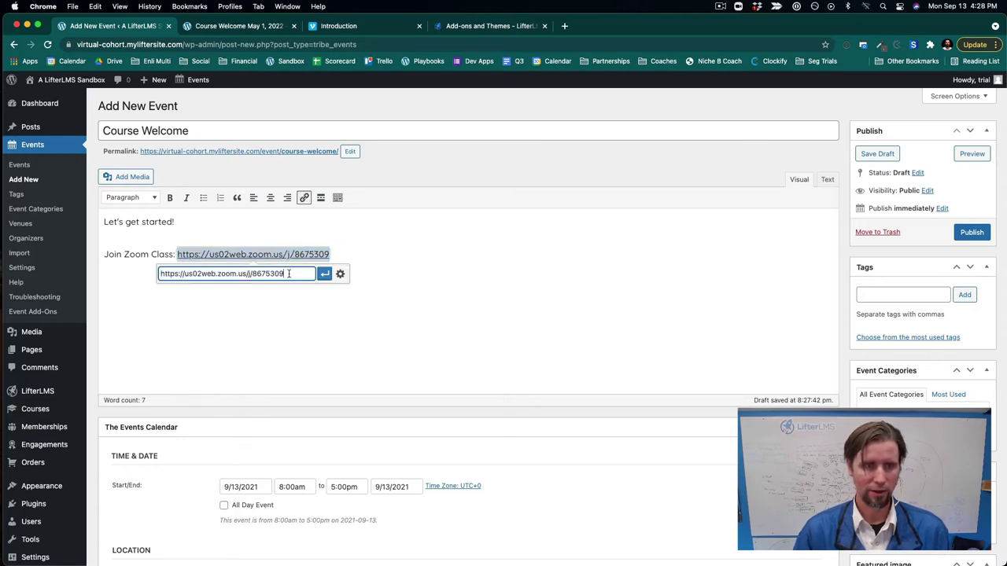
pyautogui.click(339, 273)
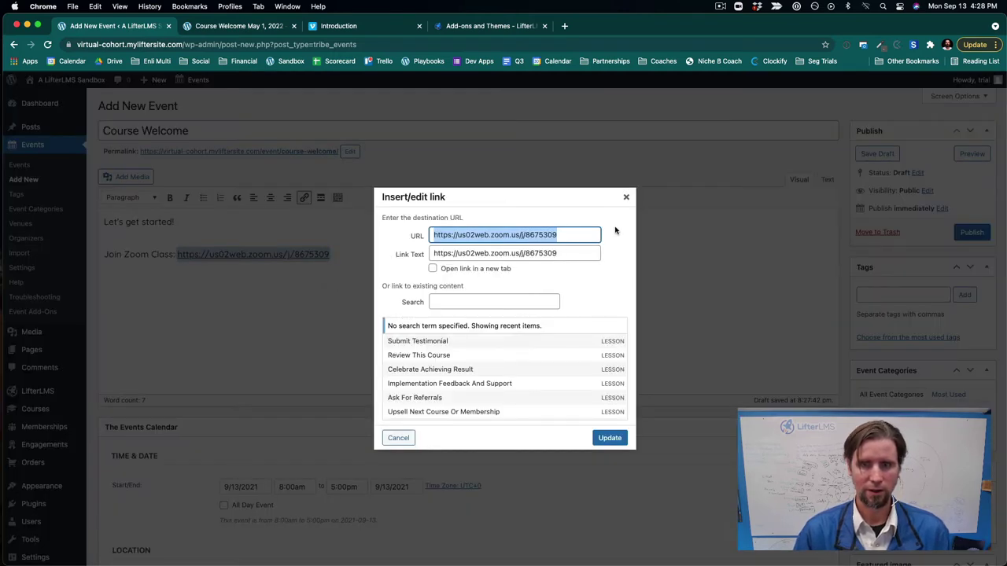
pyautogui.click(610, 438)
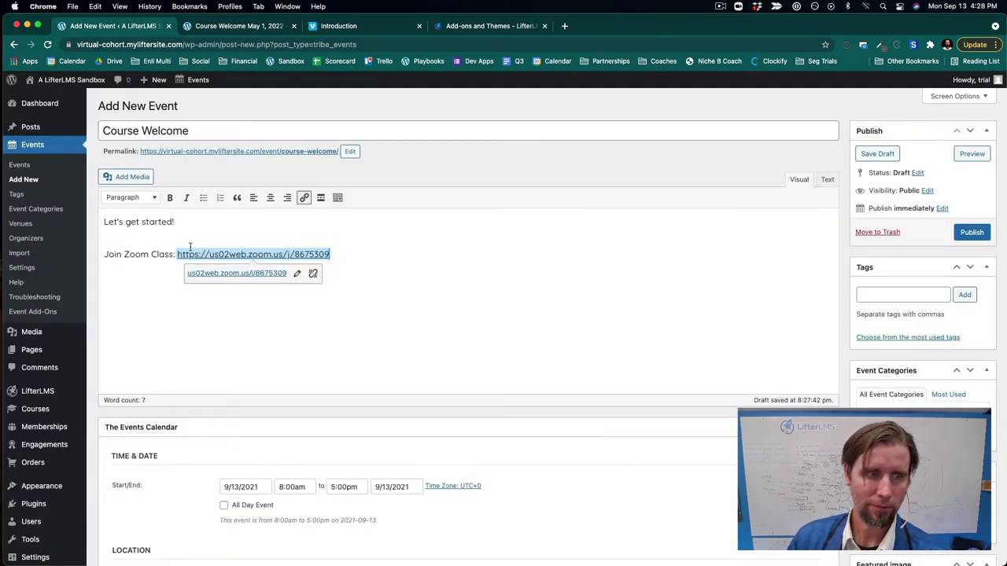
pyautogui.click(178, 223)
# Step: Set the event's start date to May 1, 2022
pyautogui.scroll(-5, 511, 411)
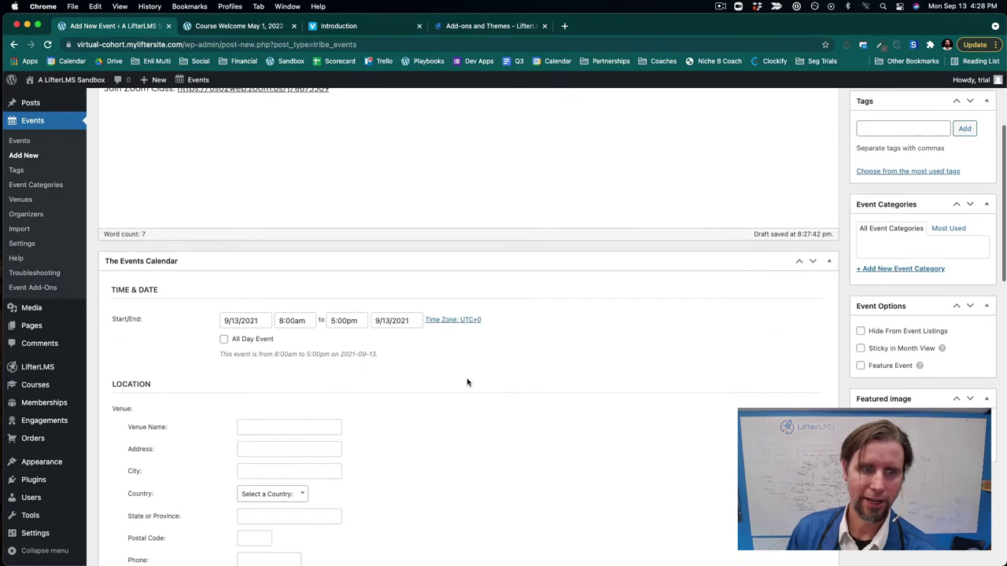
pyautogui.click(244, 322)
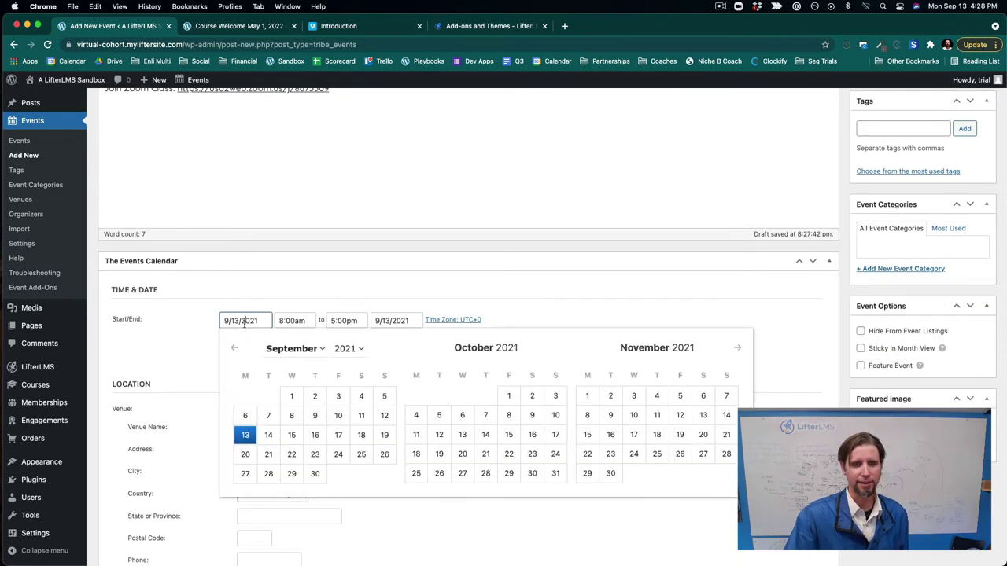
pyautogui.click(739, 350)
pyautogui.click(739, 349)
pyautogui.click(739, 349)
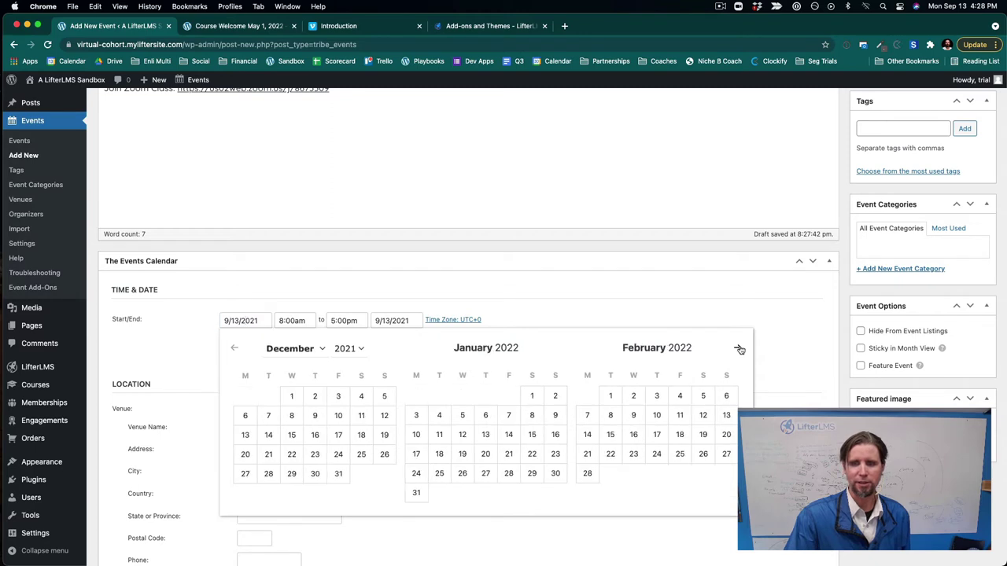
pyautogui.click(739, 349)
pyautogui.click(739, 349)
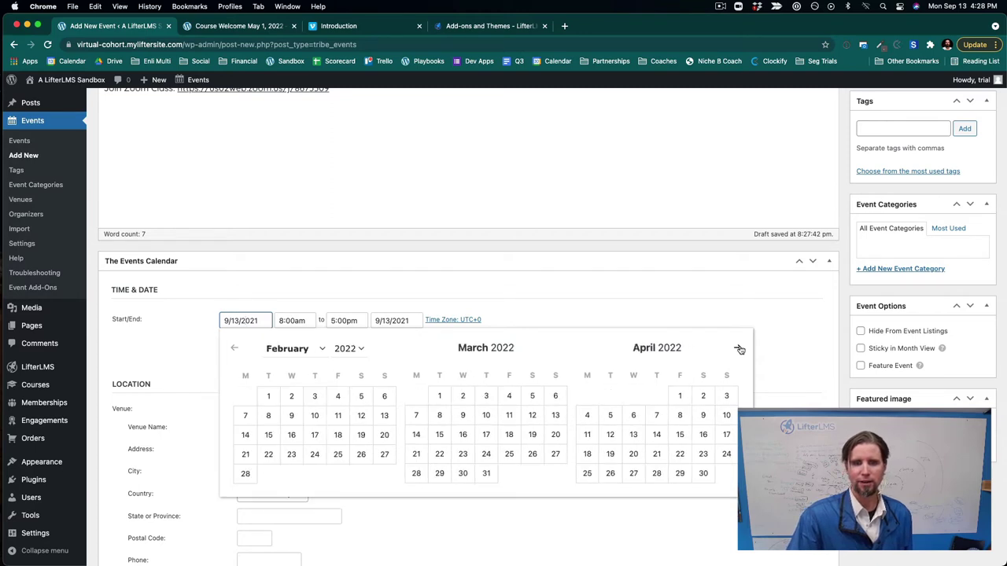
pyautogui.click(739, 350)
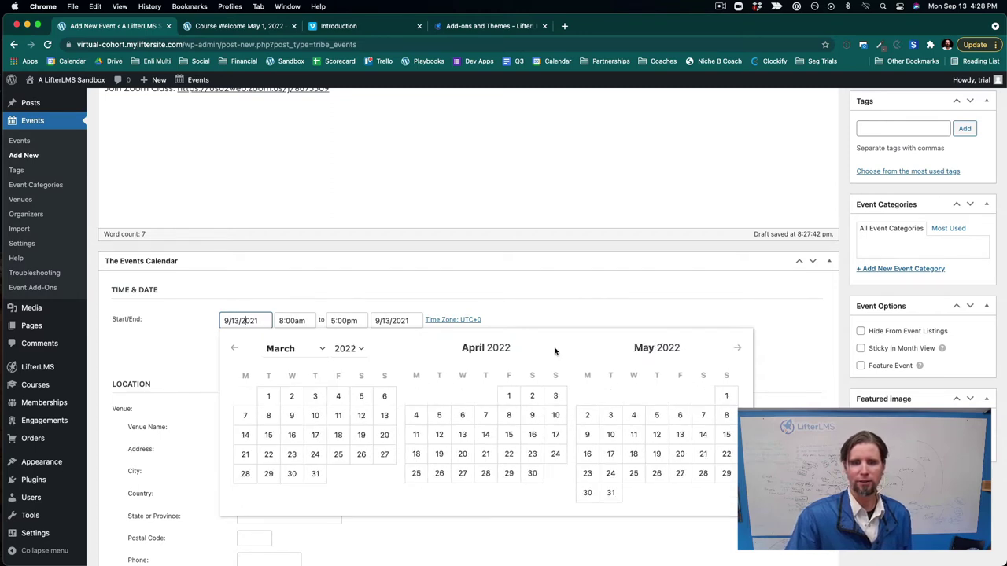
pyautogui.click(726, 396)
# Step: Enter "Zoom" as the venue name in the event's location details
pyautogui.scroll(-2, 621, 402)
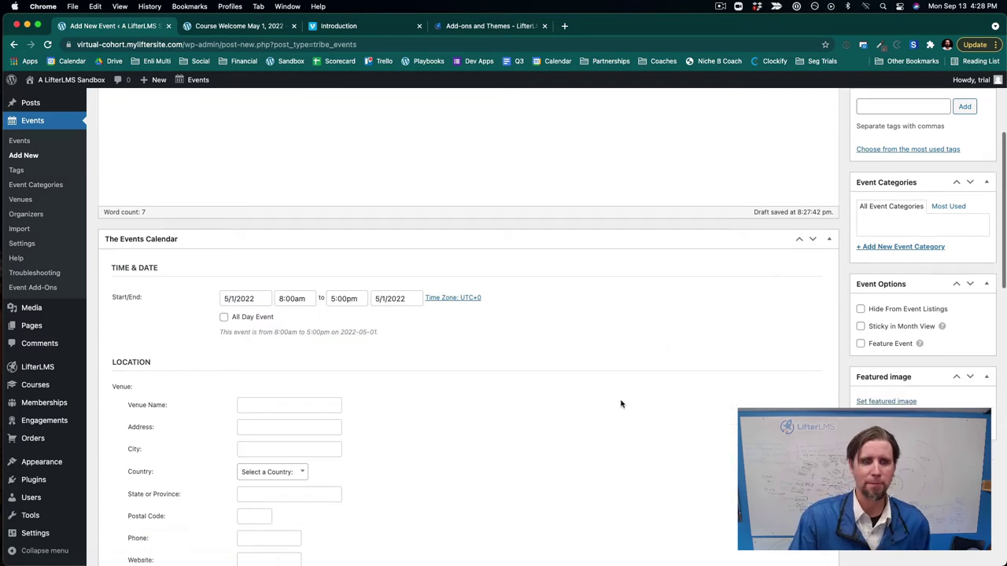
pyautogui.click(284, 356)
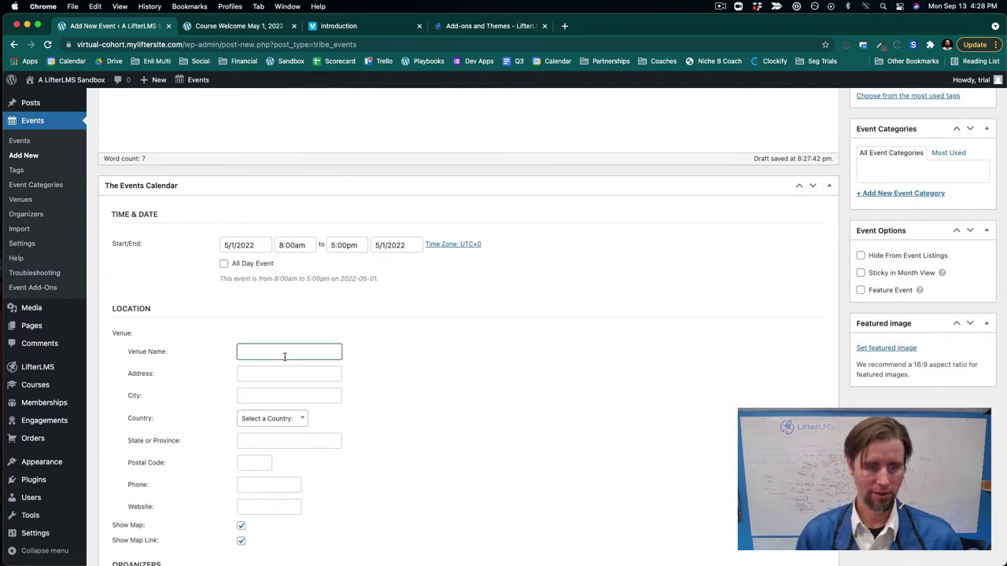
pyautogui.write('Zoom')
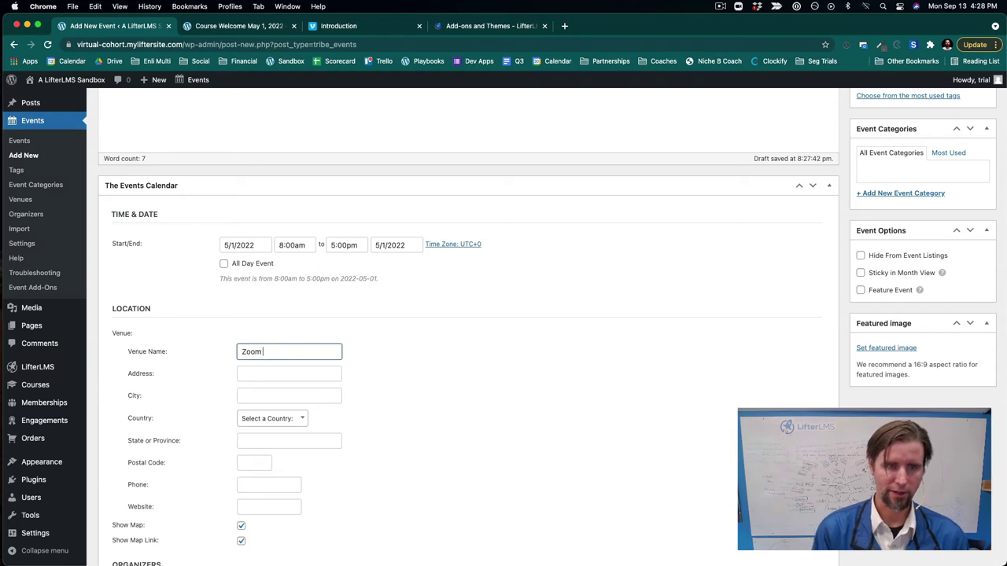
# Step: Set the event's start time to 2:00pm
pyautogui.scroll(-1, 417, 389)
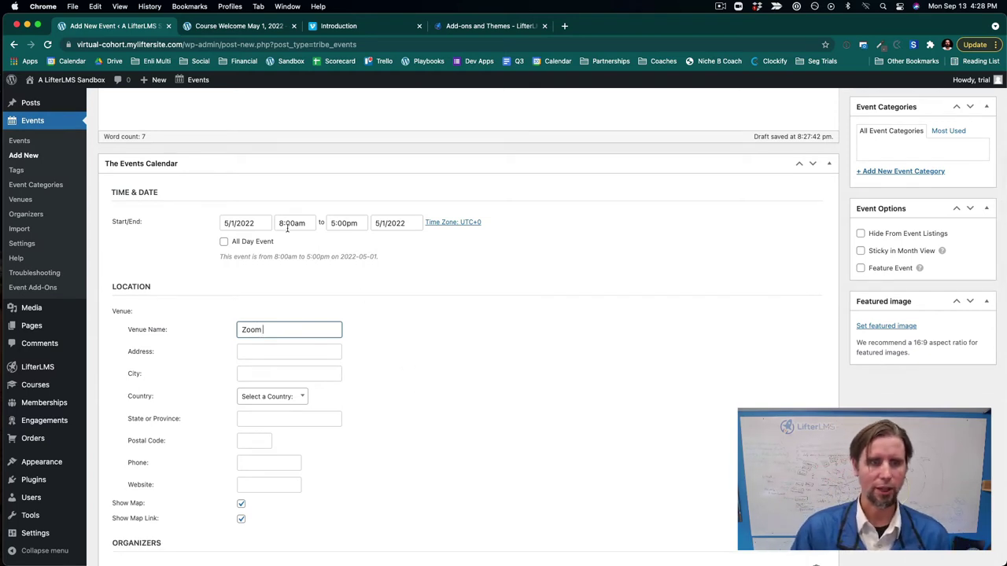
pyautogui.click(288, 225)
pyautogui.scroll(-2, 292, 277)
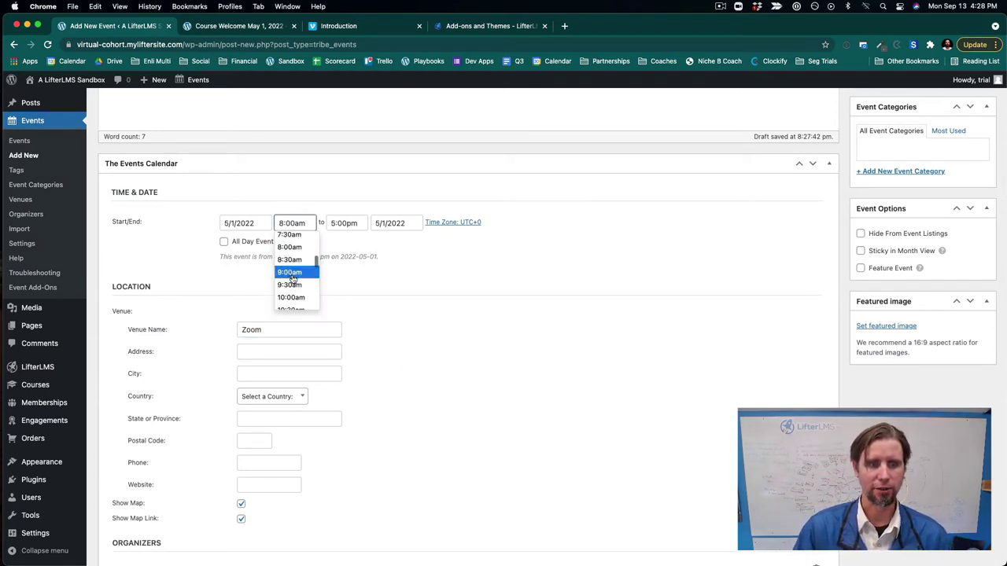
pyautogui.scroll(-2, 292, 278)
pyautogui.click(288, 250)
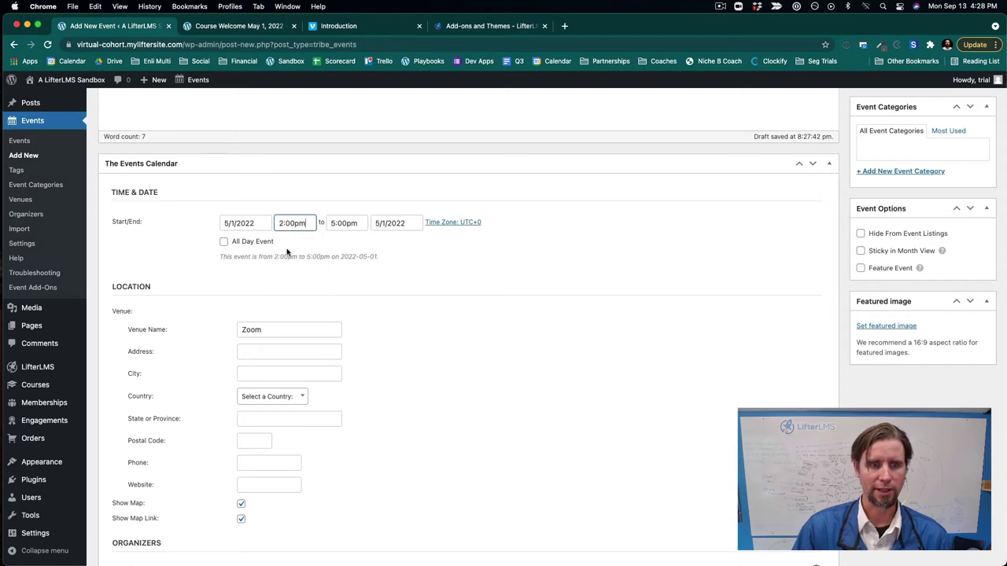
# Step: Review the remaining event fields and publish the Course Welcome event
pyautogui.scroll(5, 568, 283)
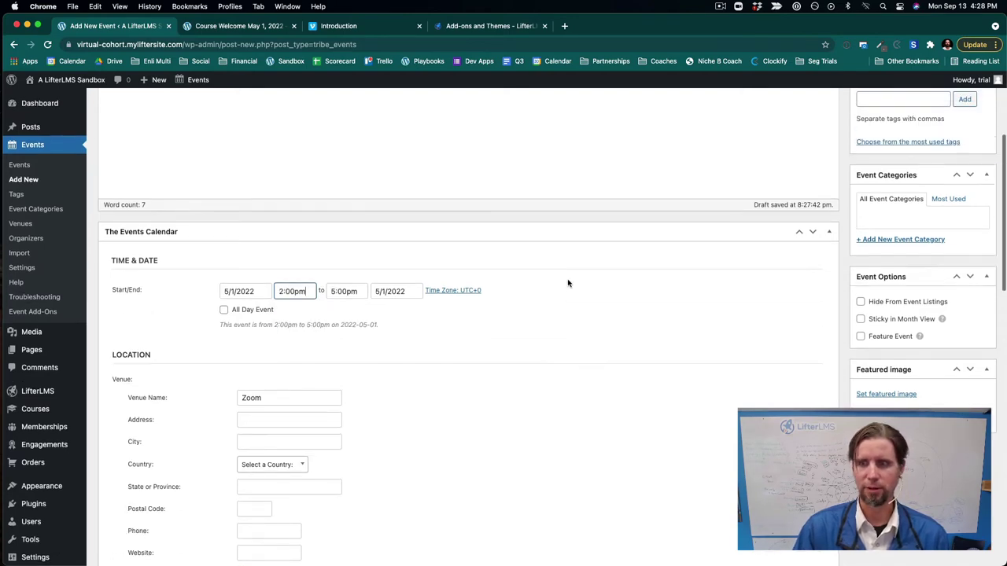
pyautogui.scroll(-15, 572, 339)
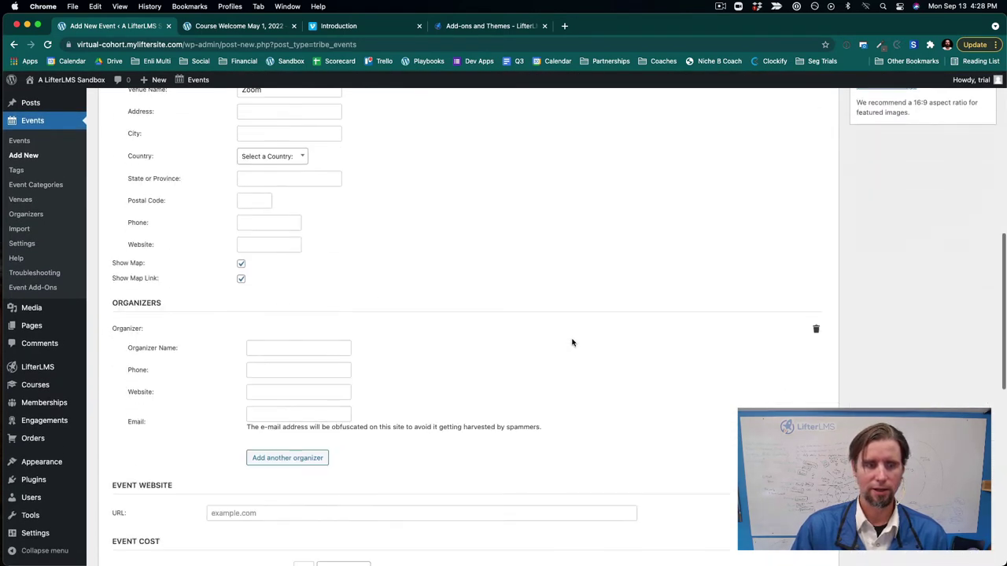
pyautogui.scroll(-8, 571, 342)
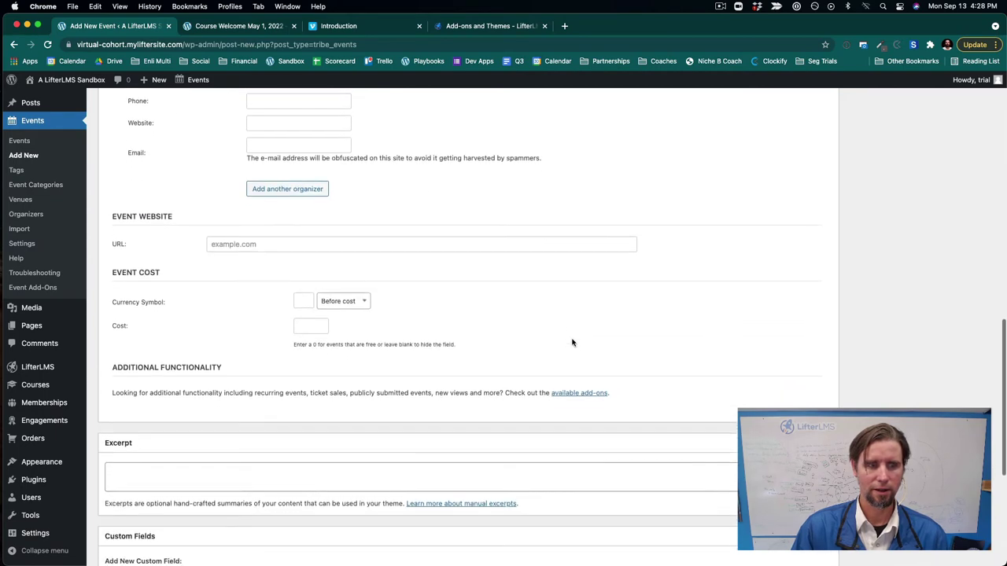
pyautogui.scroll(20, 572, 342)
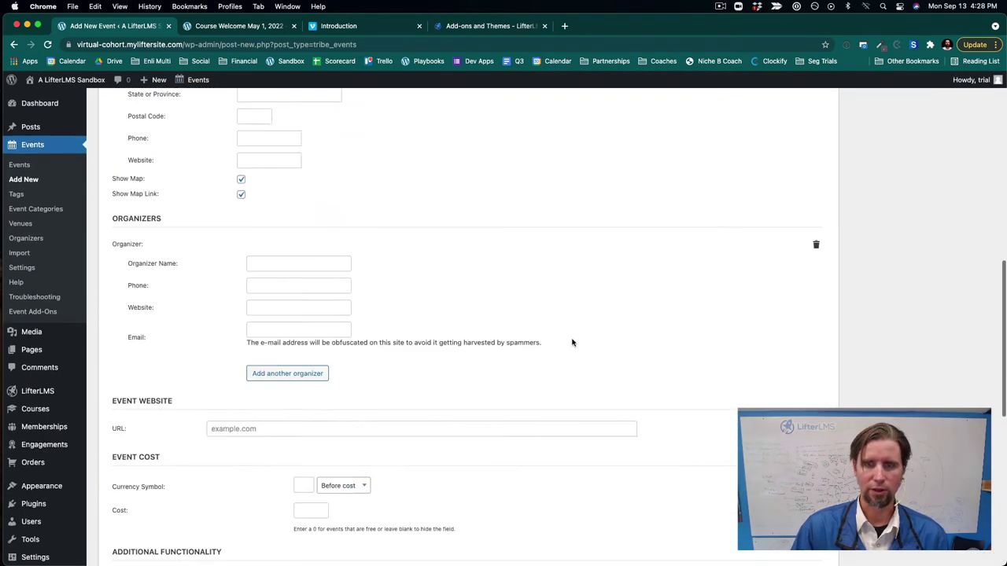
pyautogui.click(970, 229)
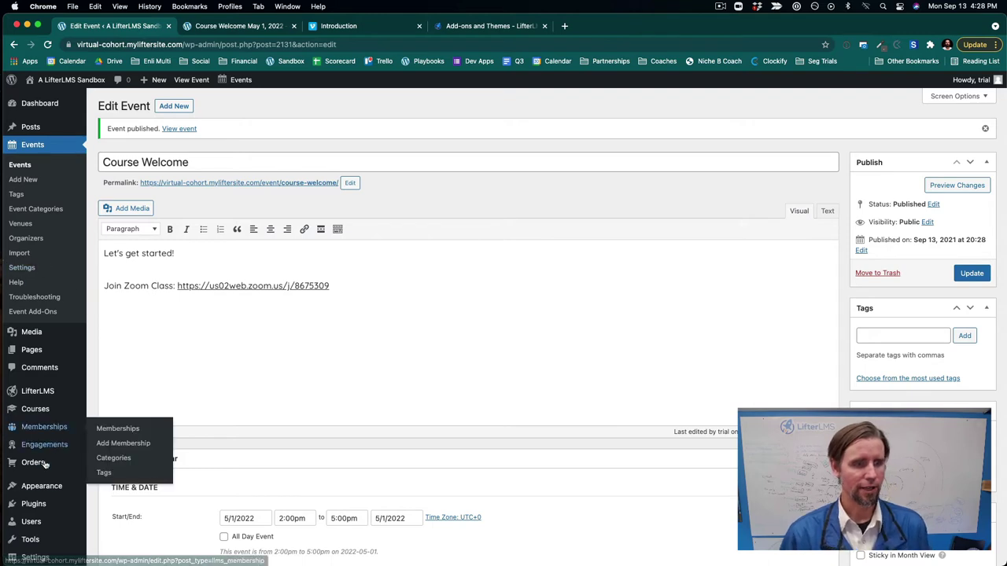
pyautogui.scroll(-2, 34, 472)
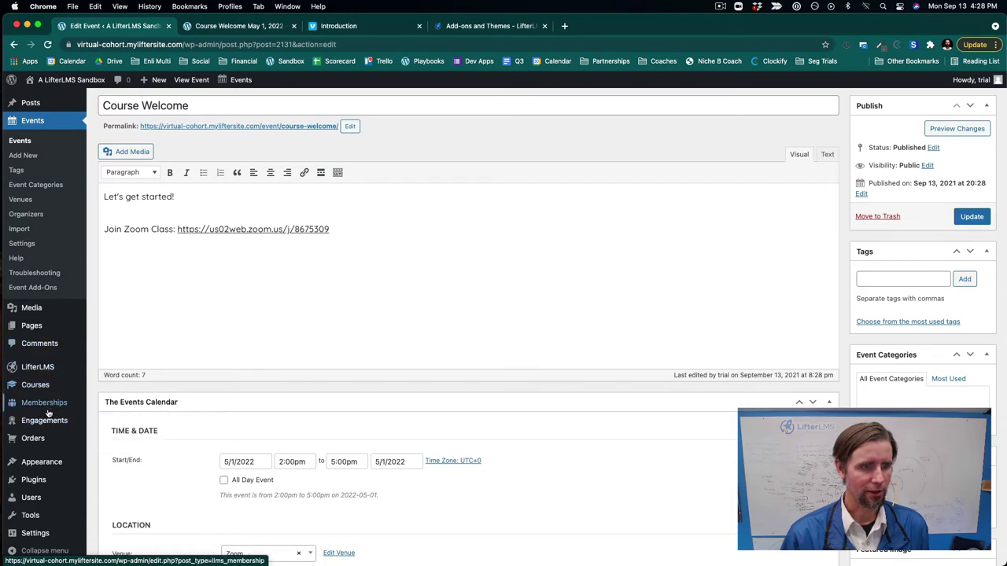
pyautogui.moveTo(45, 464)
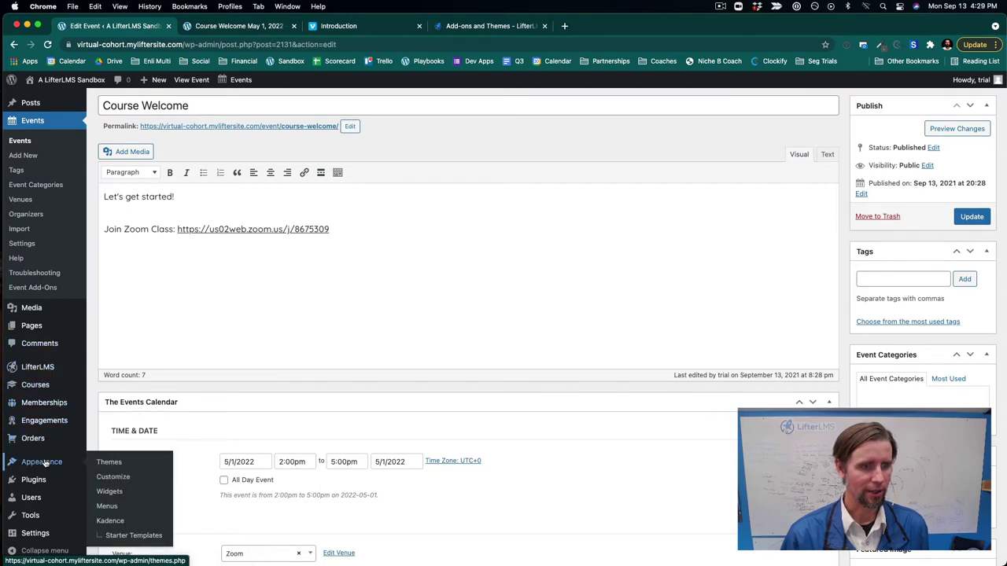
pyautogui.click(107, 506)
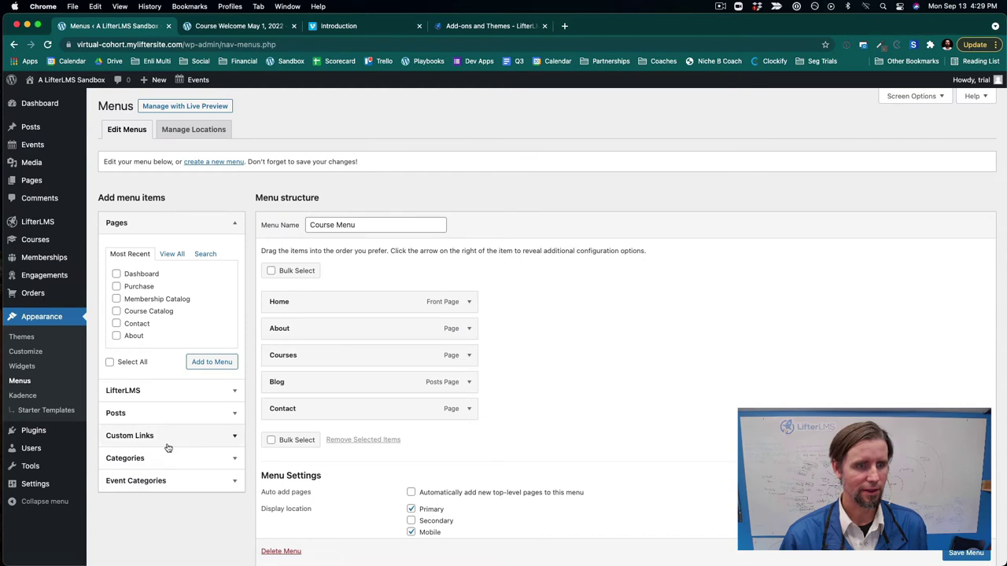
pyautogui.click(168, 475)
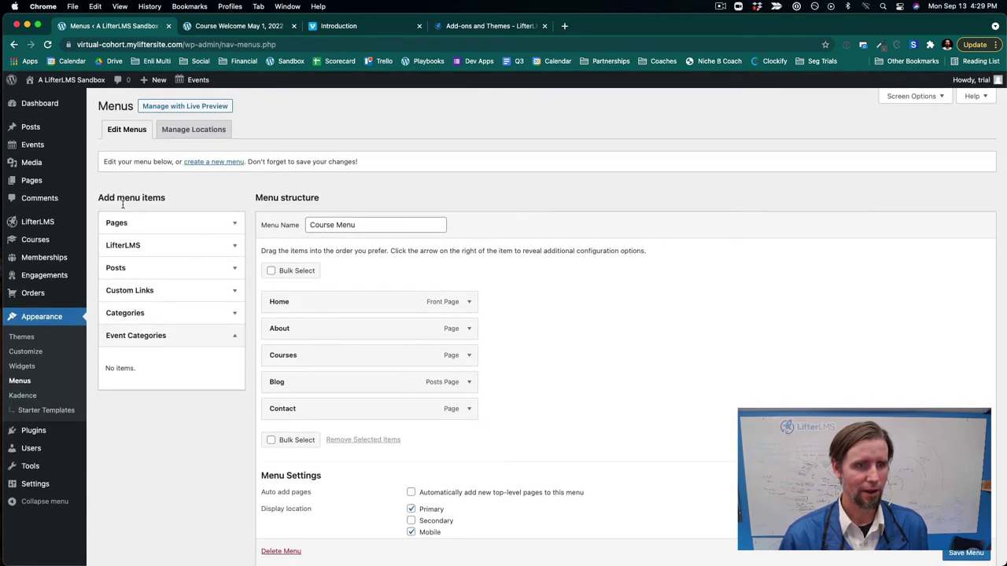
pyautogui.click(140, 299)
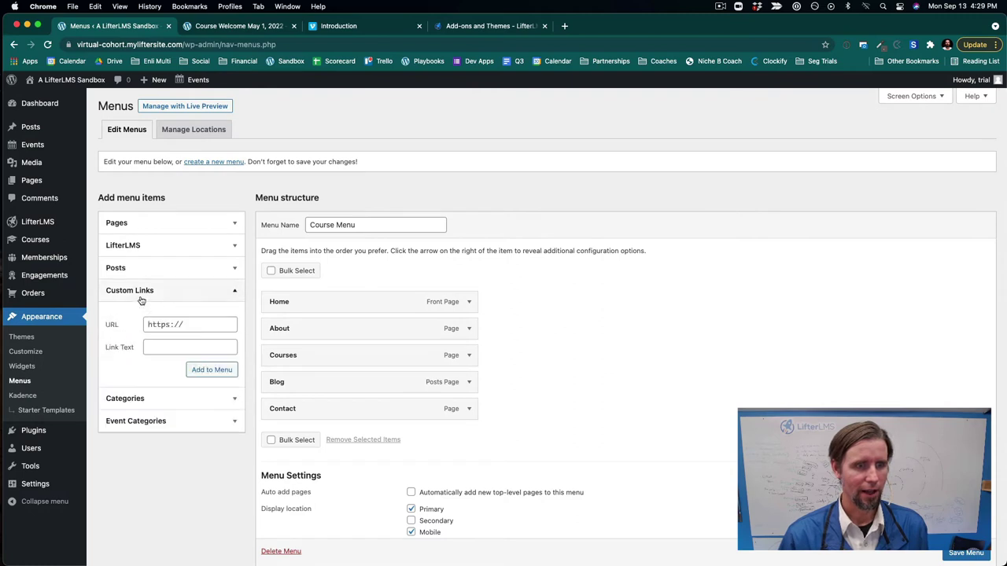
pyautogui.click(184, 327)
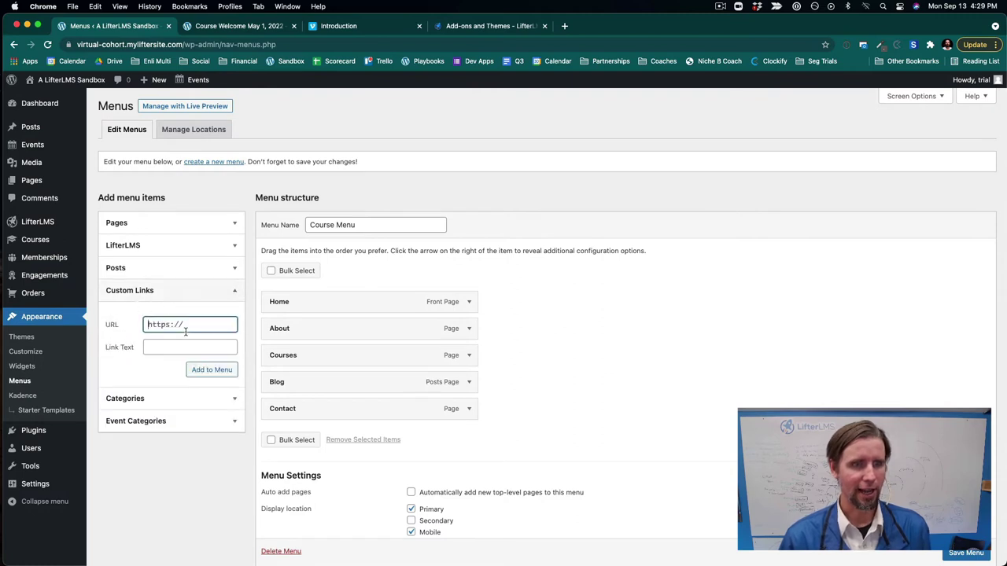
pyautogui.click(187, 44)
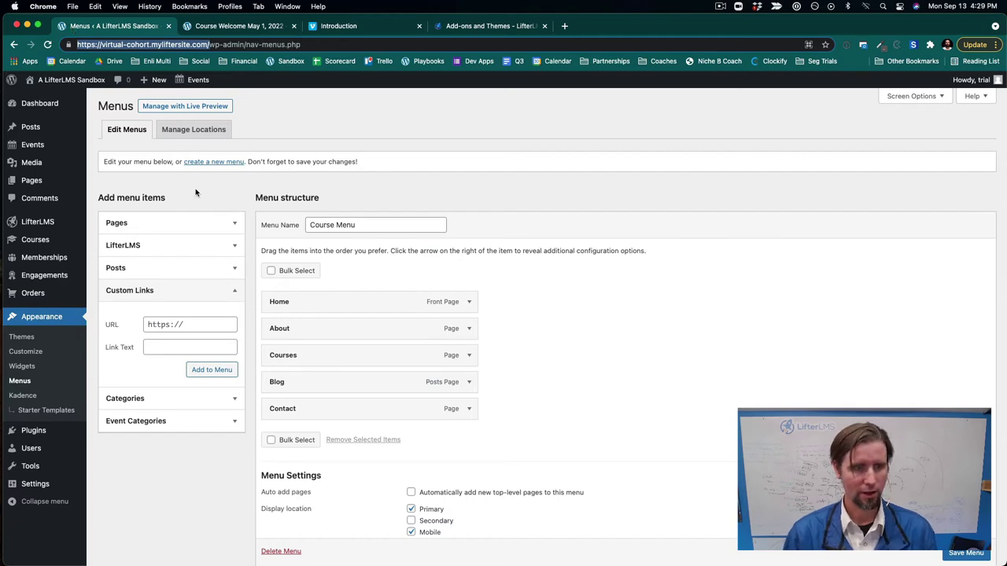
pyautogui.click(169, 344)
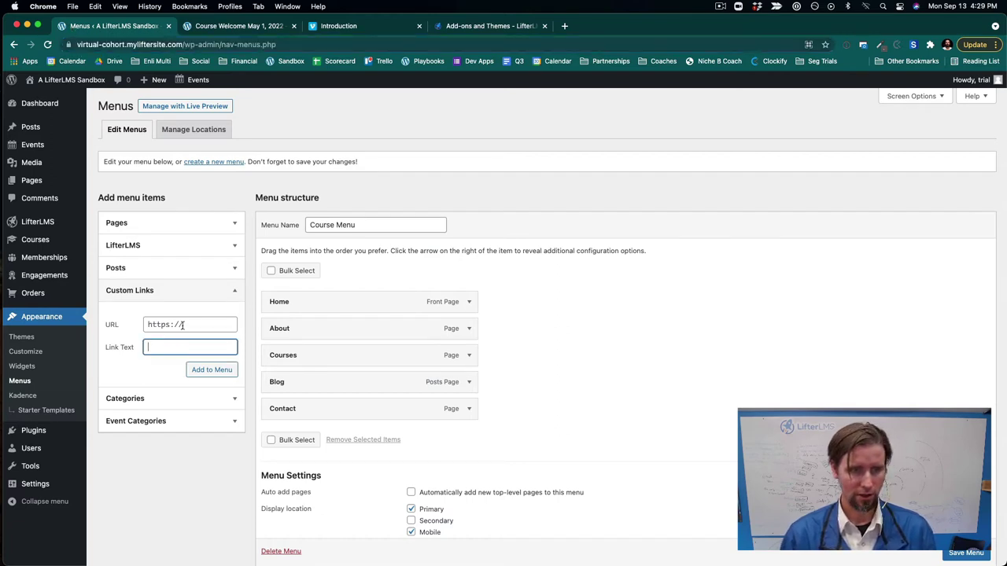
pyautogui.click(182, 325)
pyautogui.press('super+v')
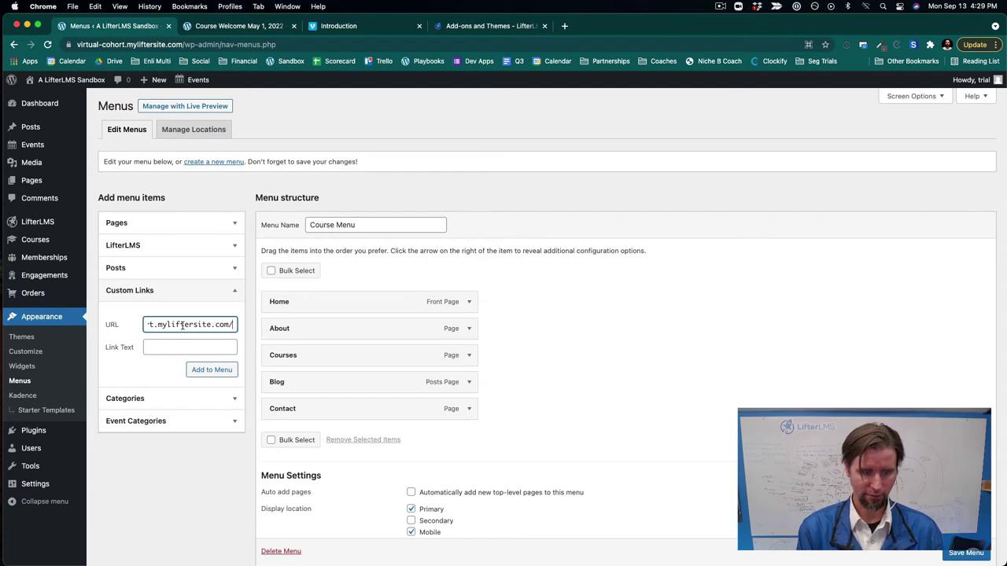
pyautogui.write('events')
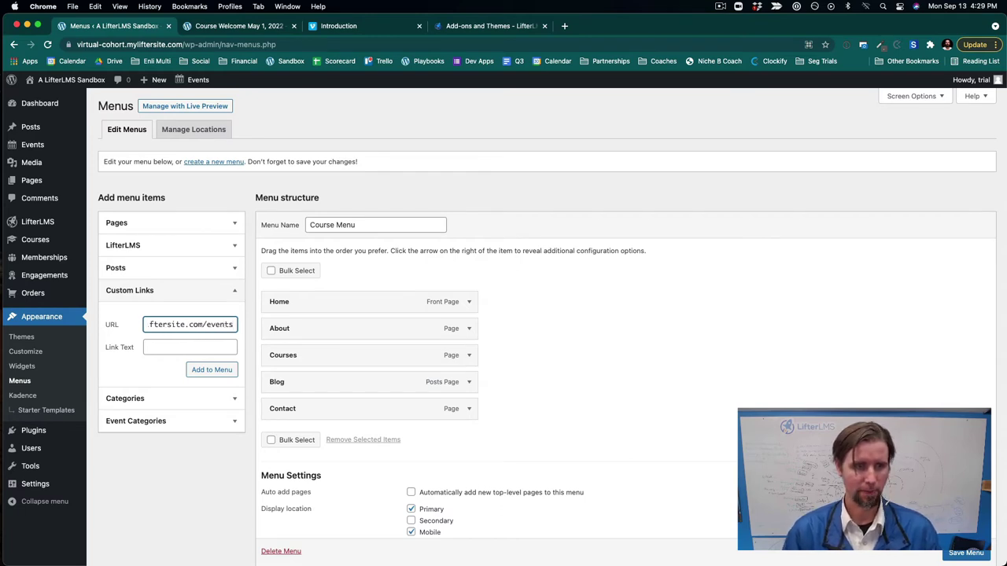
# Step: Add the custom link to the Course Menu with the text "Class Calendar" and place it directly below Courses
pyautogui.click(156, 347)
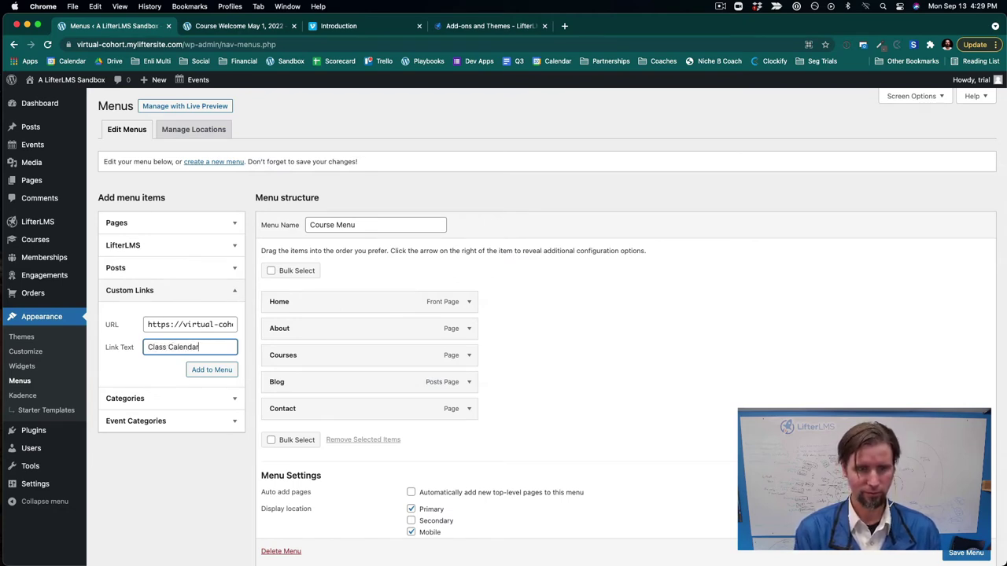
pyautogui.click(198, 370)
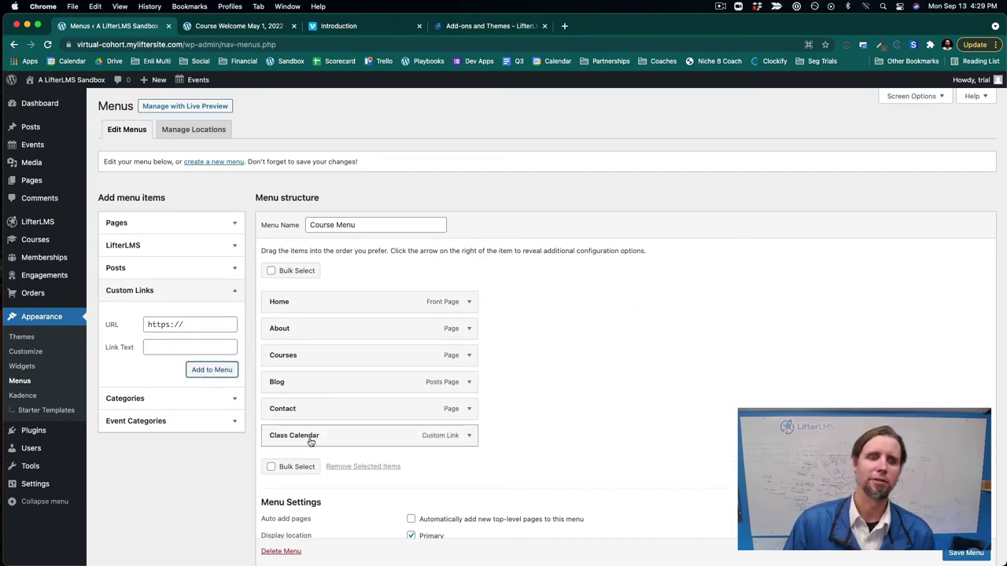
pyautogui.moveTo(311, 442); pyautogui.dragTo(310, 391)
pyautogui.scroll(-1, 321, 391)
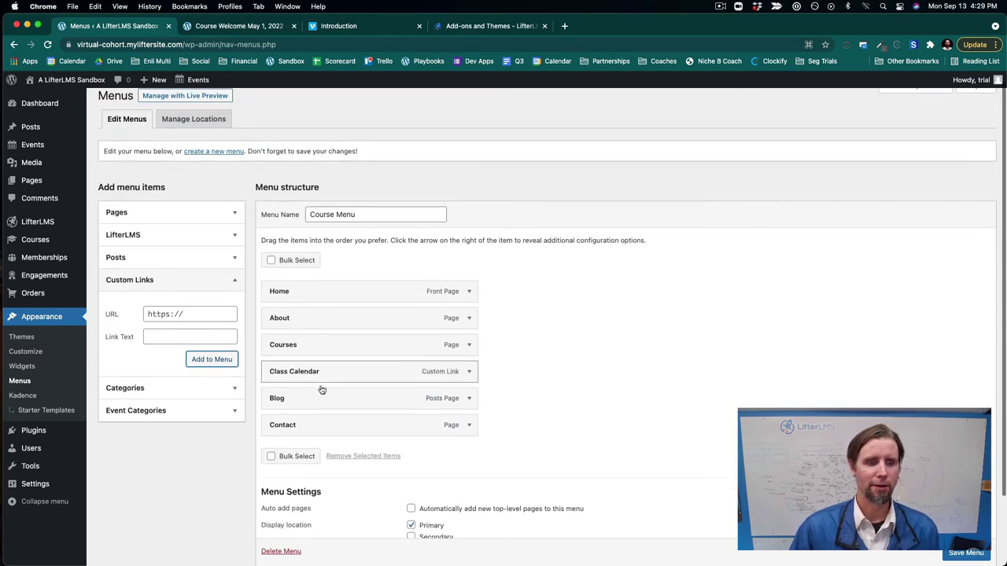
# Step: Add the LifterLMS links Dashboard, Sign In and Sign Out to the Course Menu and save the menu
pyautogui.click(218, 246)
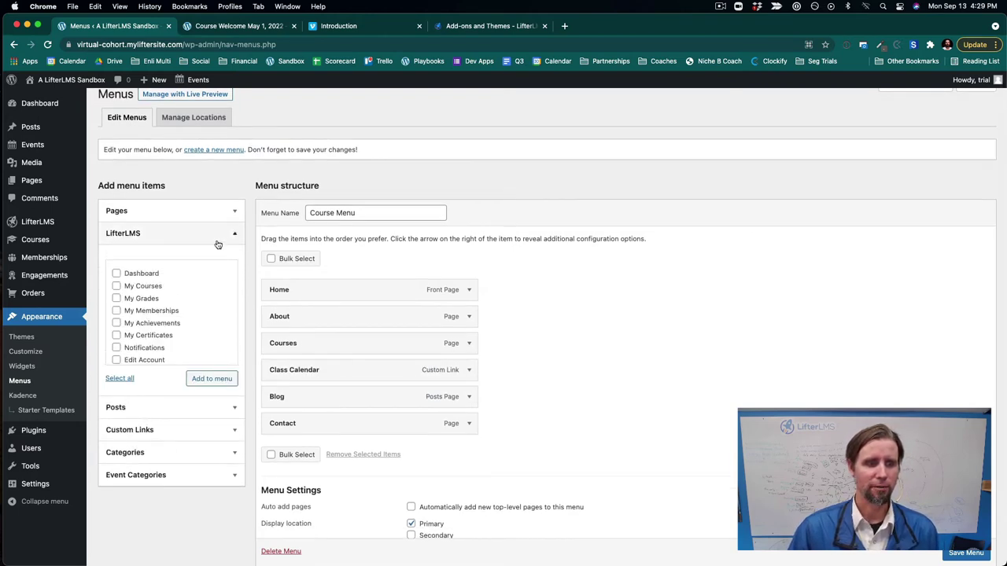
pyautogui.scroll(-1, 167, 325)
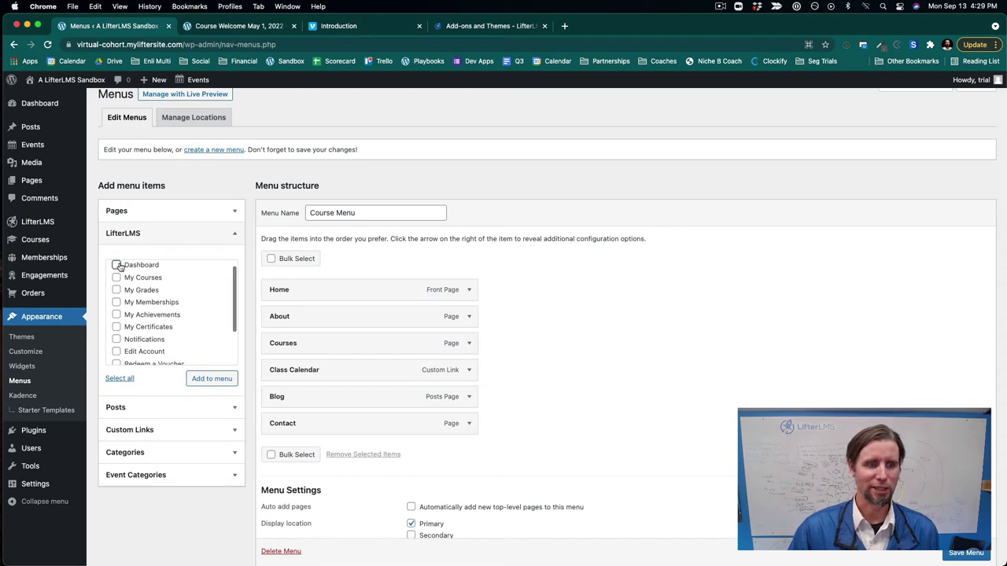
pyautogui.scroll(-3, 171, 343)
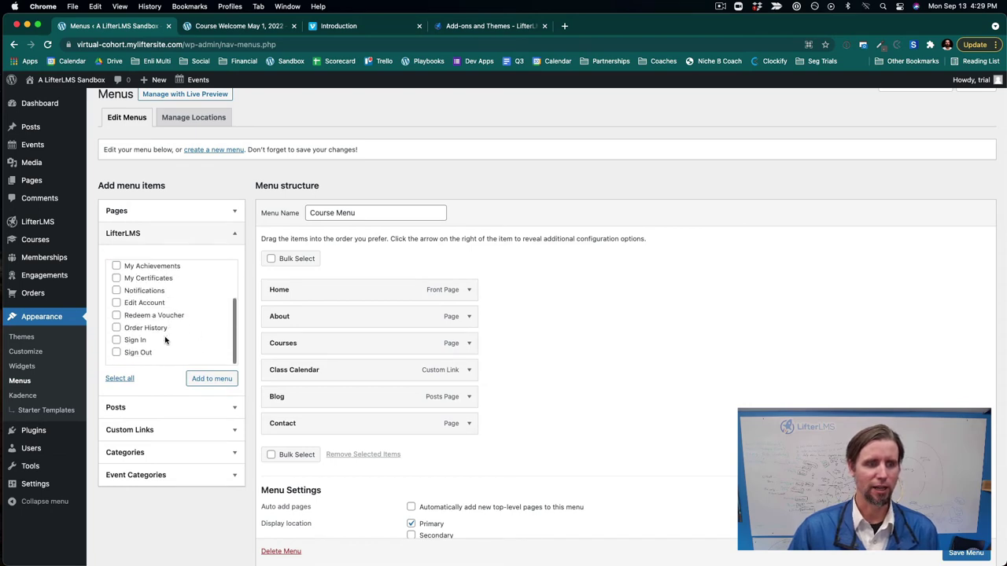
pyautogui.click(118, 340)
pyautogui.click(117, 353)
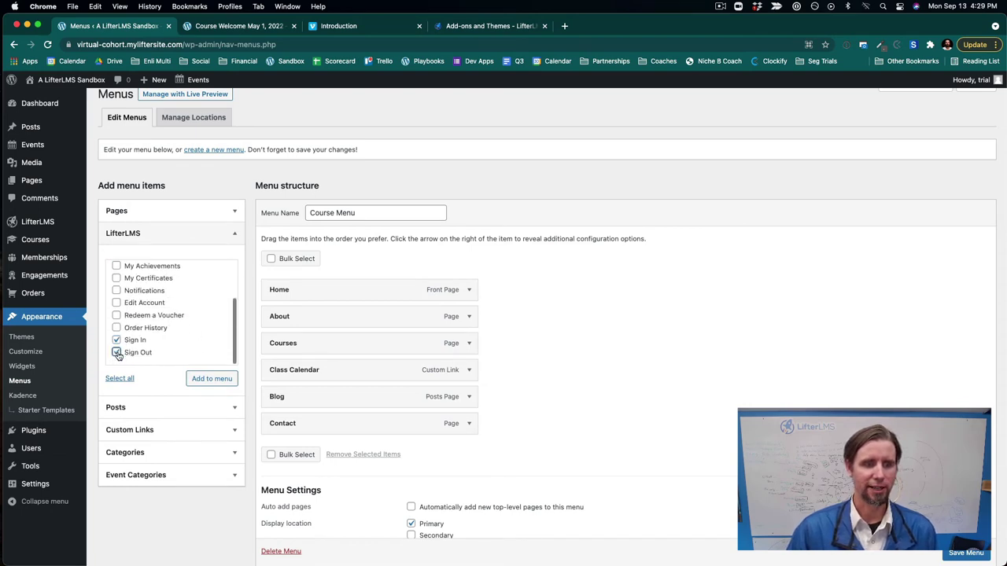
pyautogui.click(202, 385)
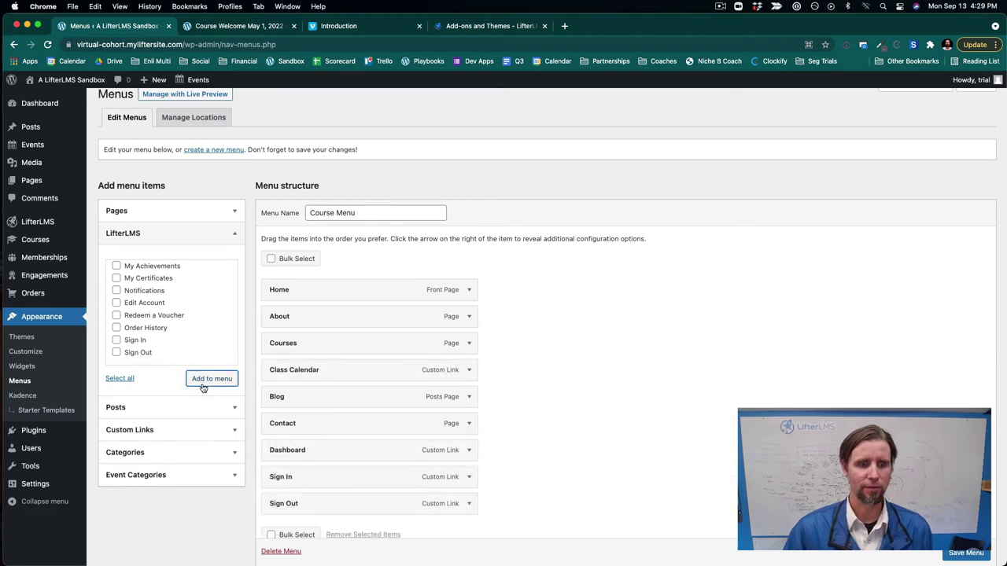
pyautogui.scroll(-5, 600, 500)
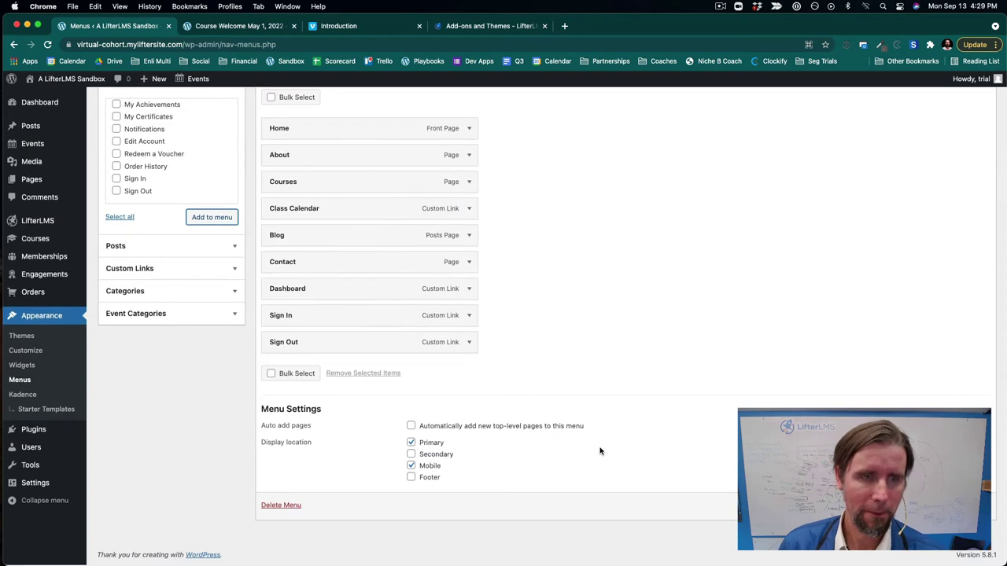
pyautogui.scroll(2, 600, 449)
pyautogui.click(964, 553)
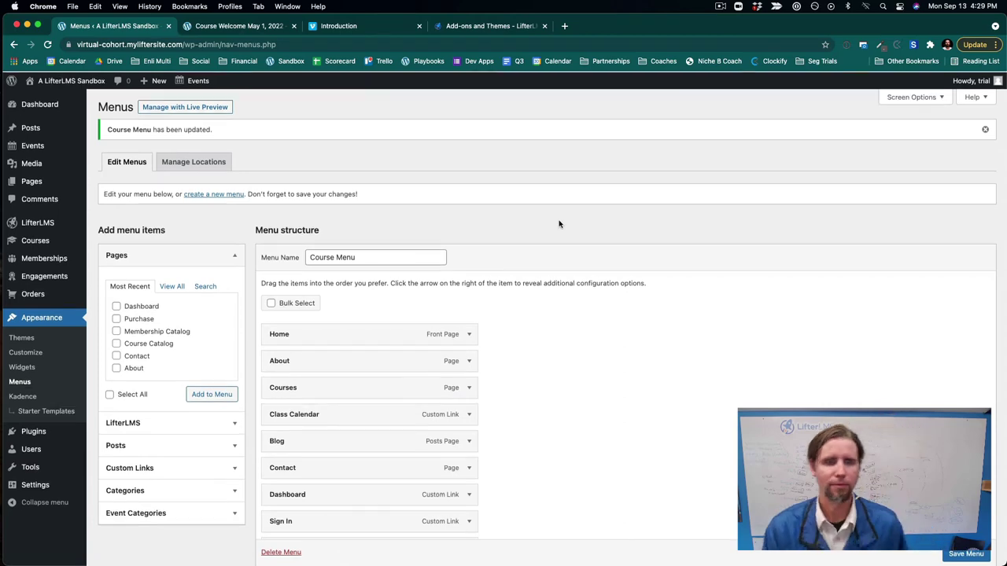
# Step: View the Class Calendar page on the live site in month view and browse ahead to May 2022
pyautogui.moveTo(55, 87)
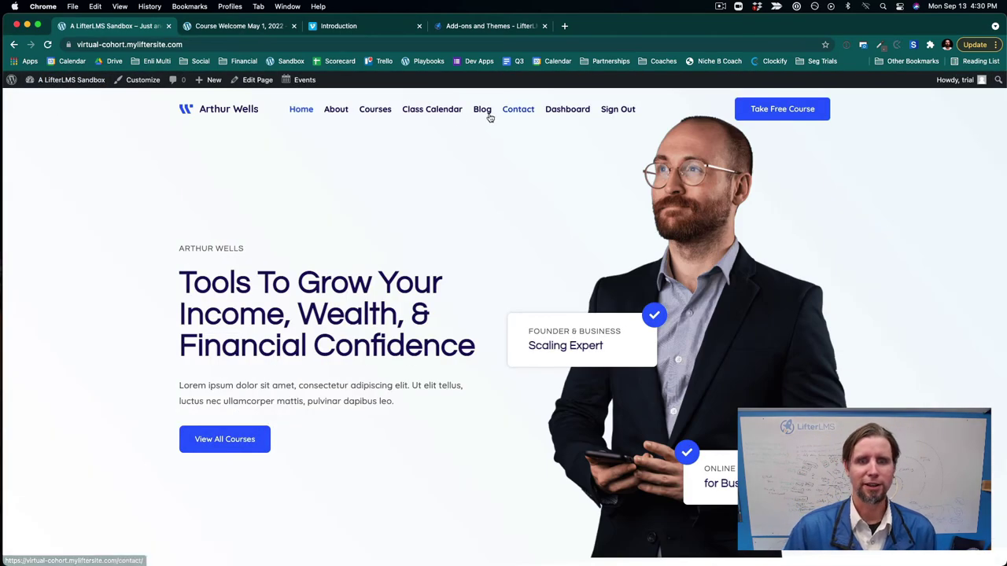
pyautogui.click(452, 116)
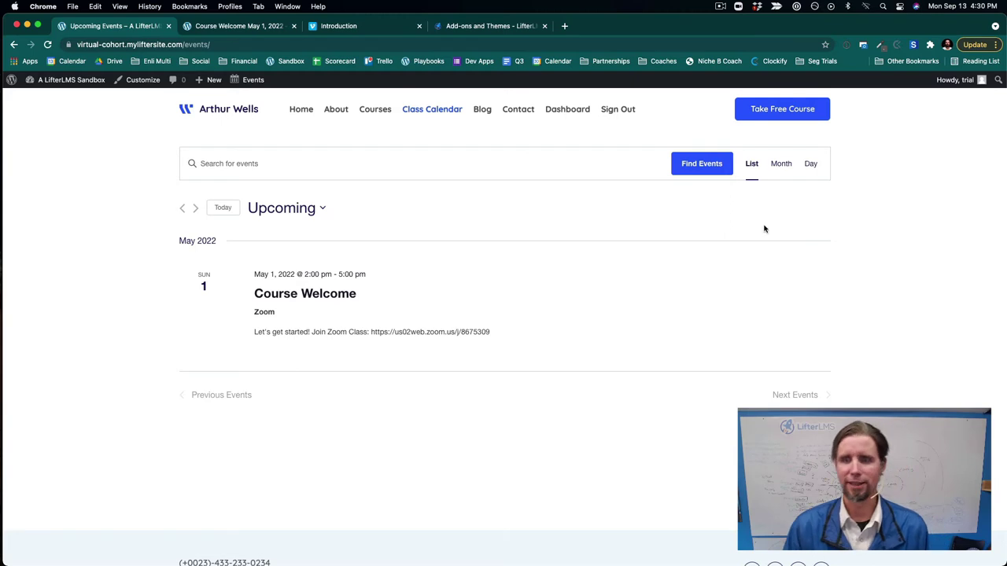
pyautogui.click(771, 167)
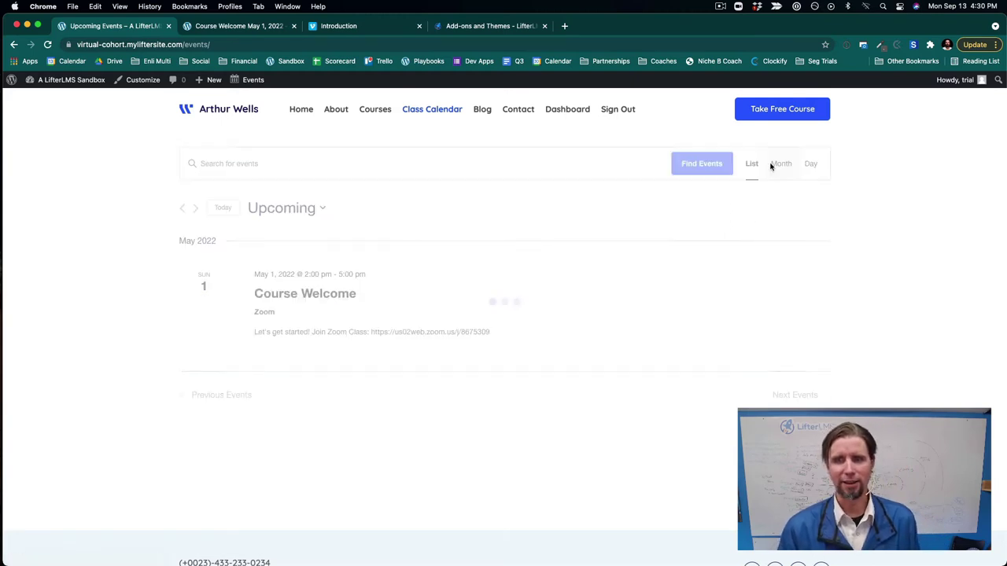
pyautogui.scroll(-2, 752, 299)
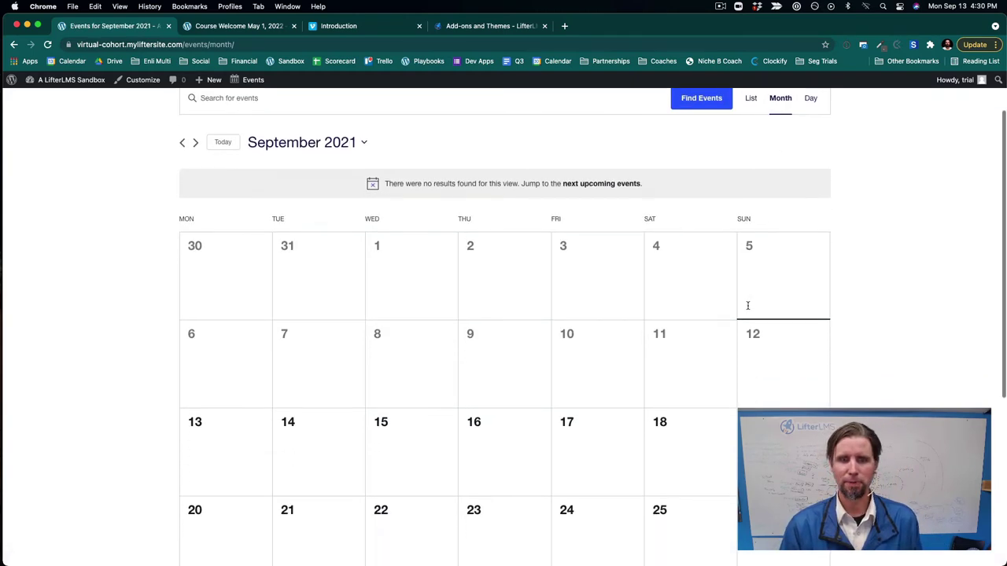
pyautogui.scroll(3, 630, 275)
pyautogui.click(196, 212)
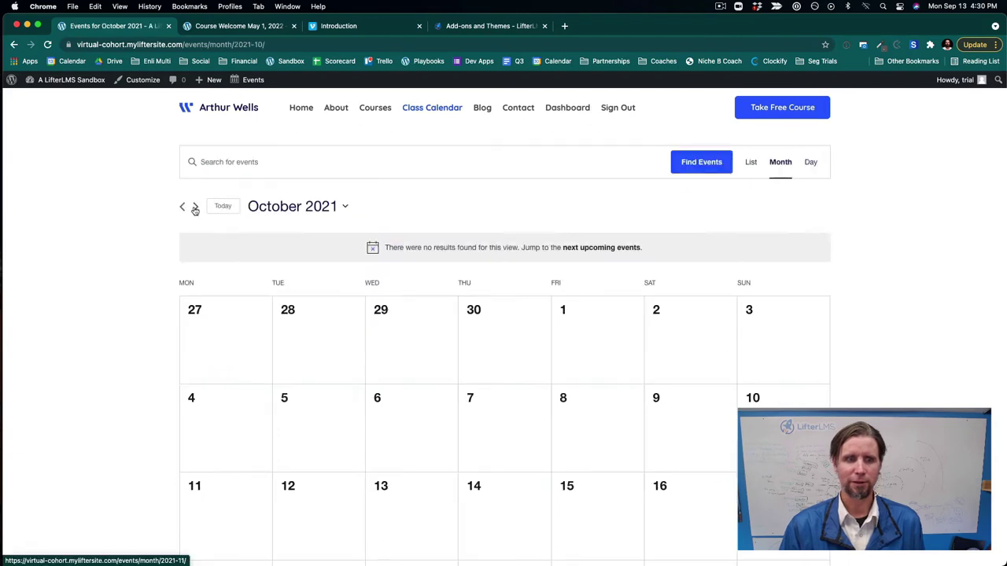
pyautogui.click(195, 207)
pyautogui.click(195, 207)
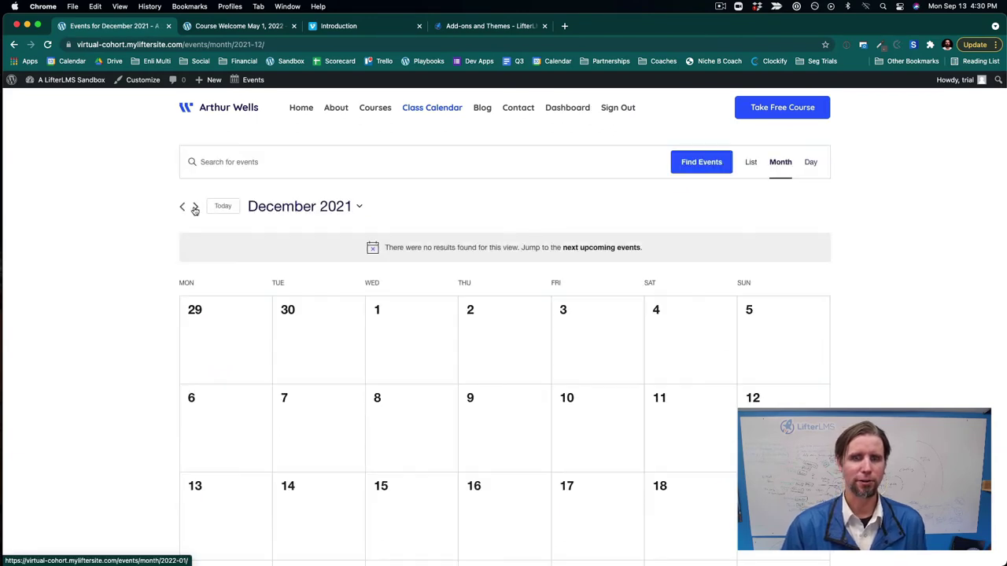
pyautogui.click(195, 208)
pyautogui.click(195, 208)
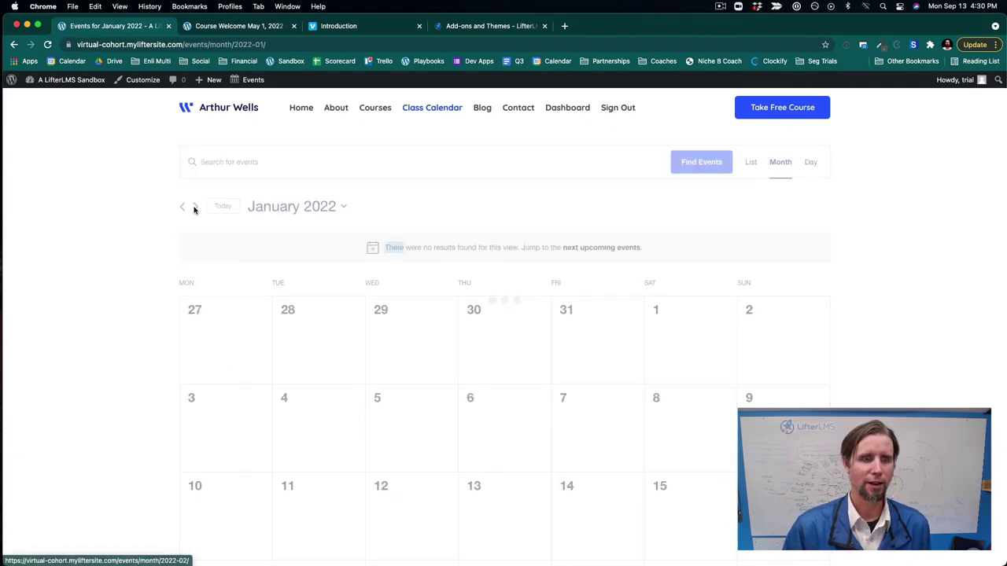
pyautogui.click(195, 208)
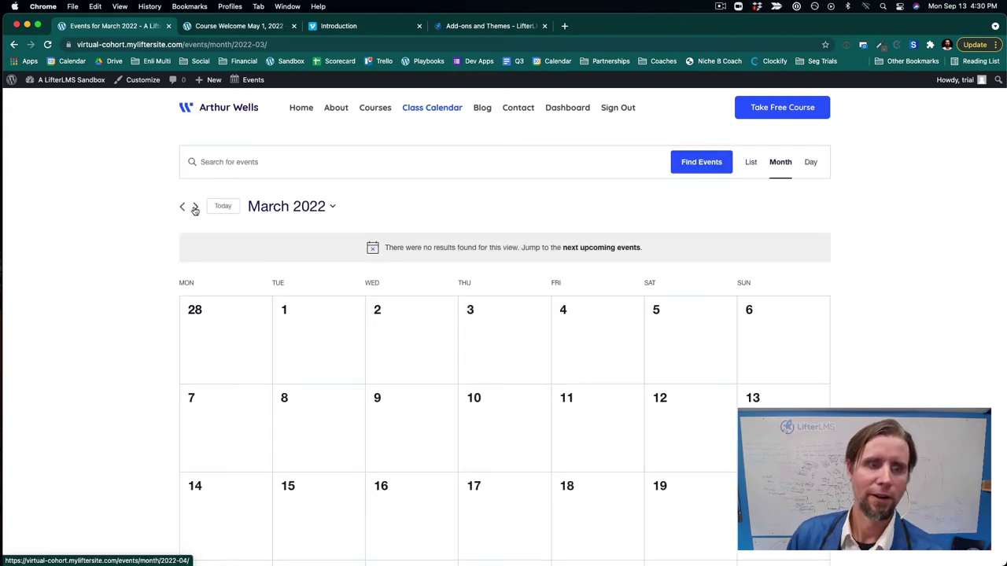
pyautogui.click(195, 207)
pyautogui.click(195, 208)
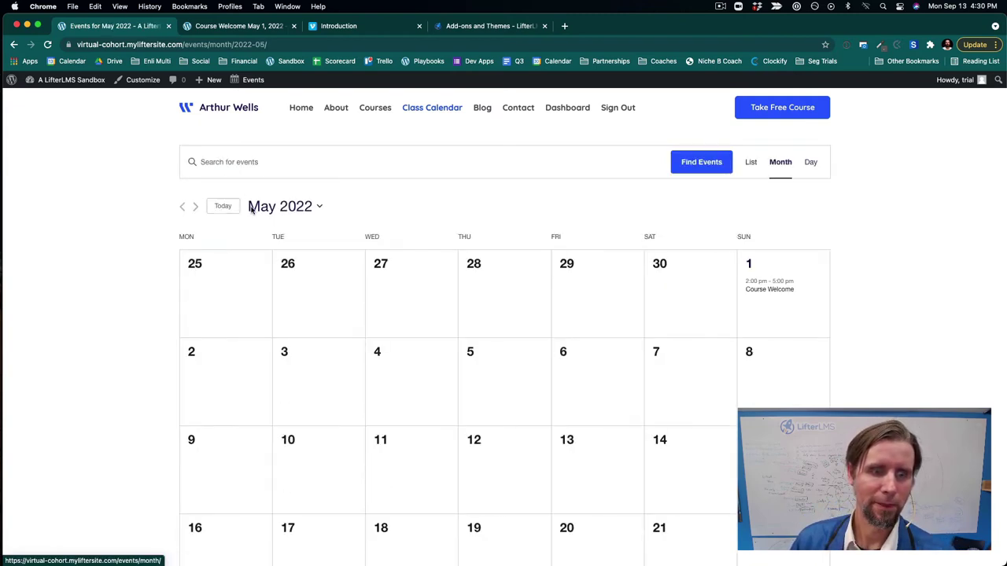
# Step: Examine the Course Welcome event's details page, and return to the Class Calendar's list of upcoming events
pyautogui.click(764, 289)
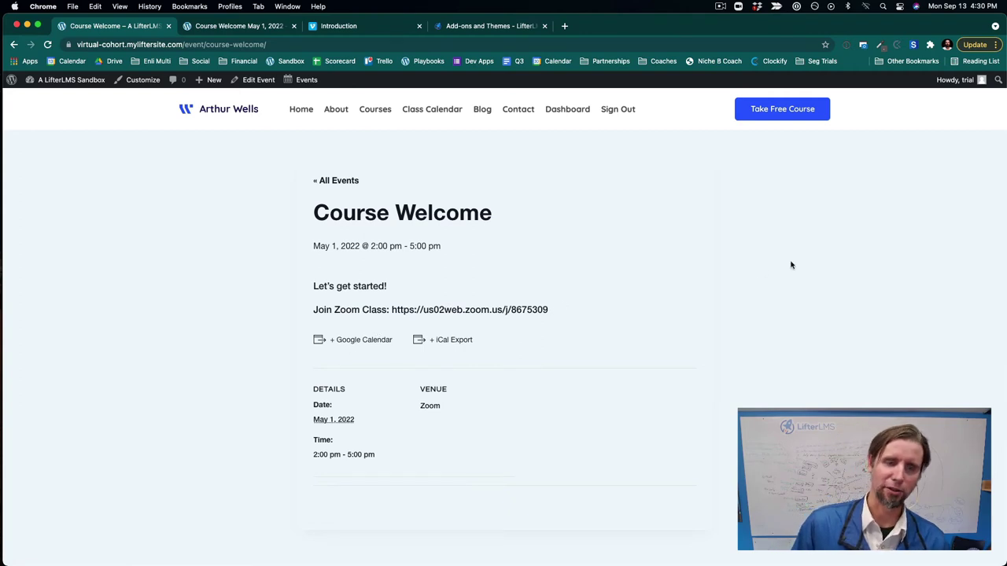
pyautogui.scroll(-2, 792, 265)
pyautogui.scroll(1, 792, 265)
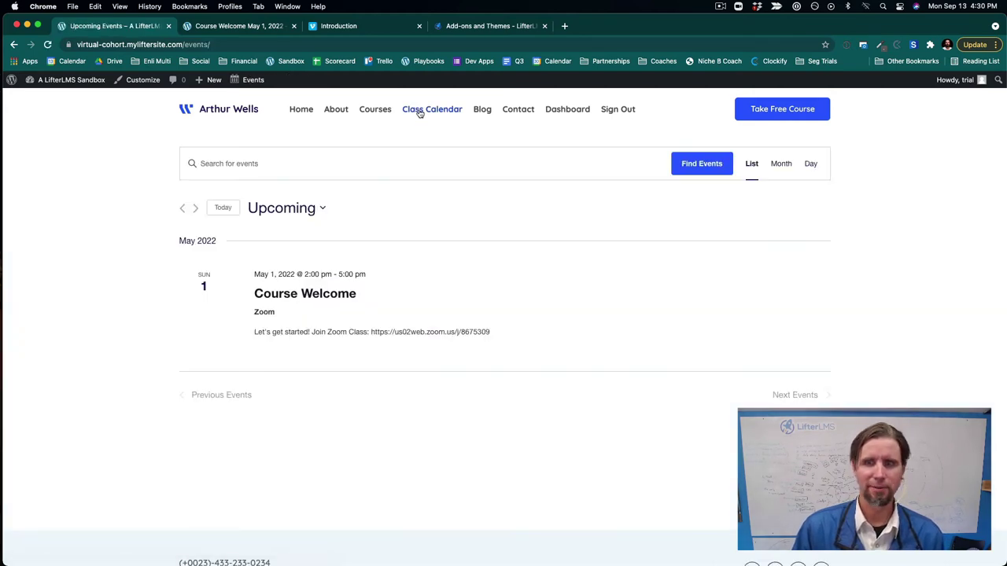
pyautogui.scroll(-3, 516, 347)
pyautogui.scroll(3, 515, 347)
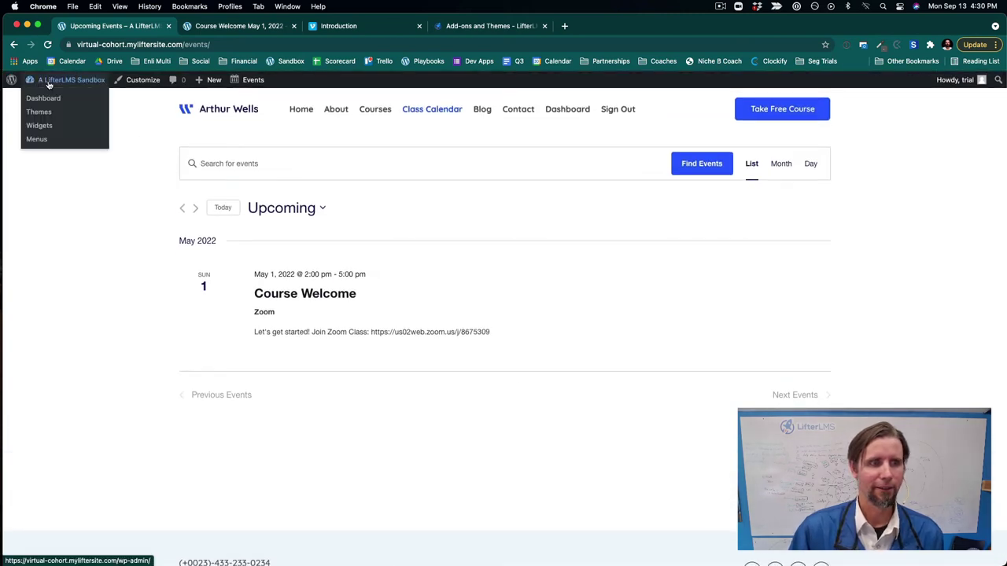
pyautogui.scroll(-3, 483, 211)
pyautogui.scroll(3, 483, 210)
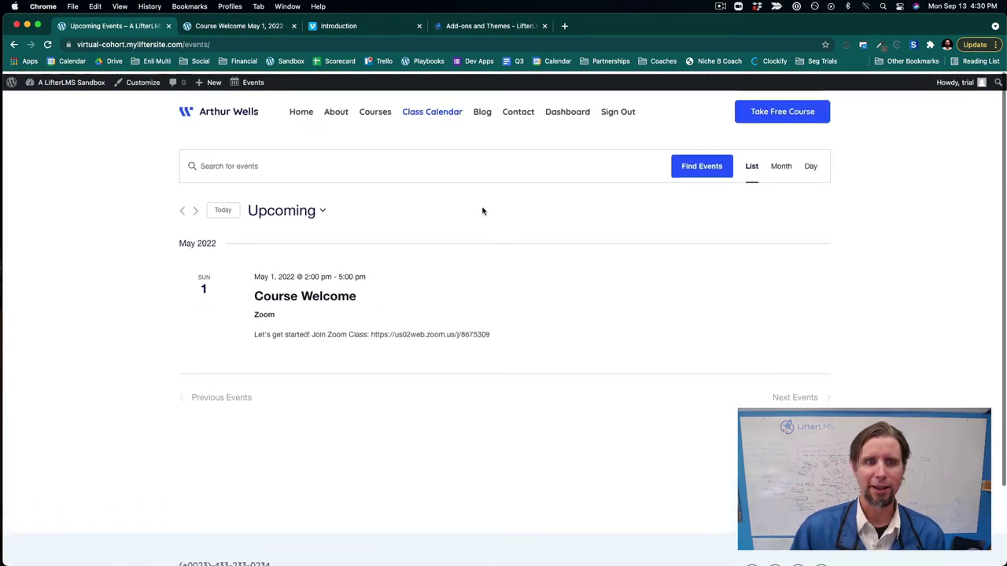
# Step: Open the Signature Course page from the site's courses and look through it down to the lesson syllabus
pyautogui.click(366, 115)
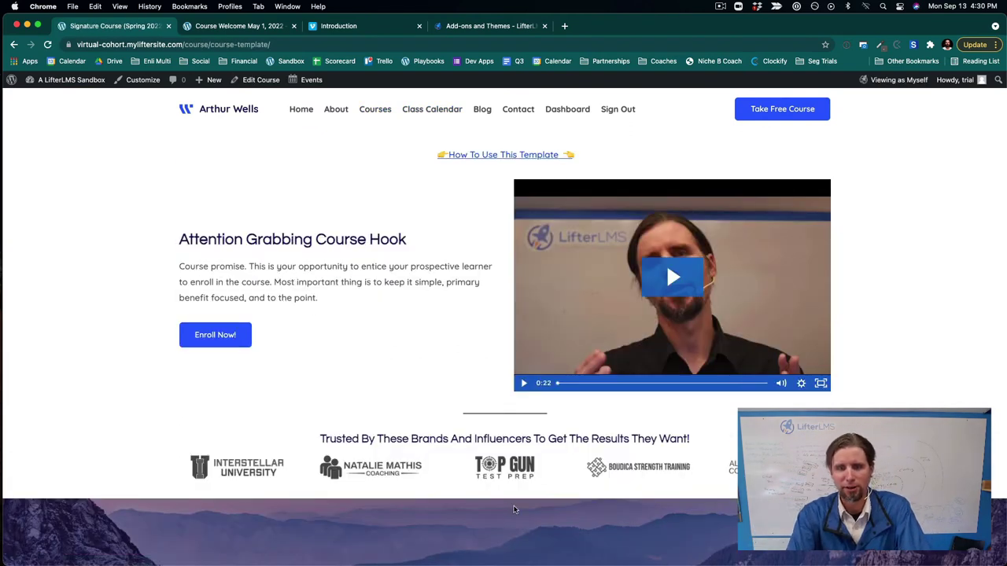
pyautogui.scroll(-5, 514, 510)
pyautogui.scroll(-20, 514, 511)
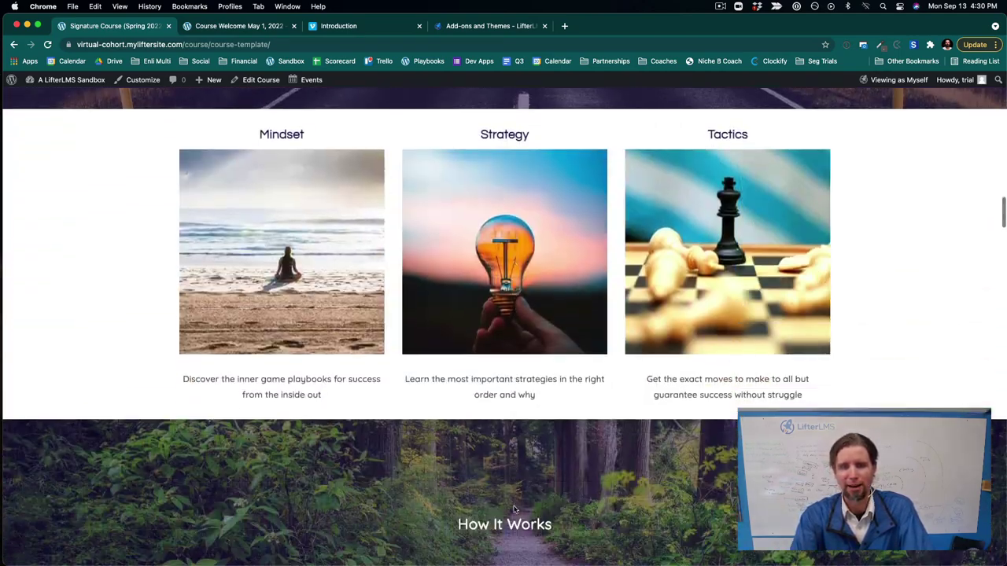
pyautogui.scroll(-10, 514, 511)
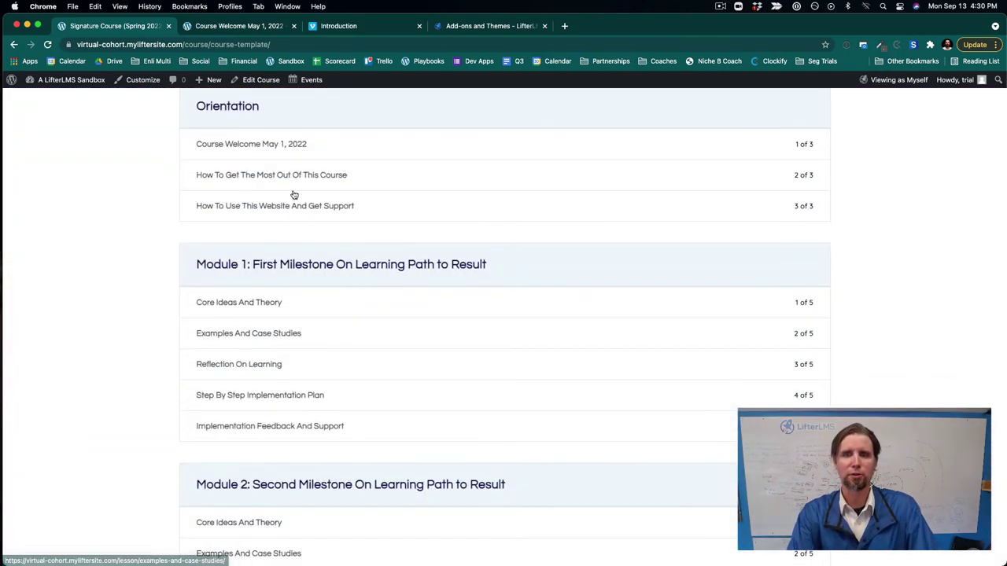
# Step: Look through the syllabus modules of the Signature Course and open the Course Welcome May 1, 2022 lesson from Orientation
pyautogui.scroll(-5, 482, 232)
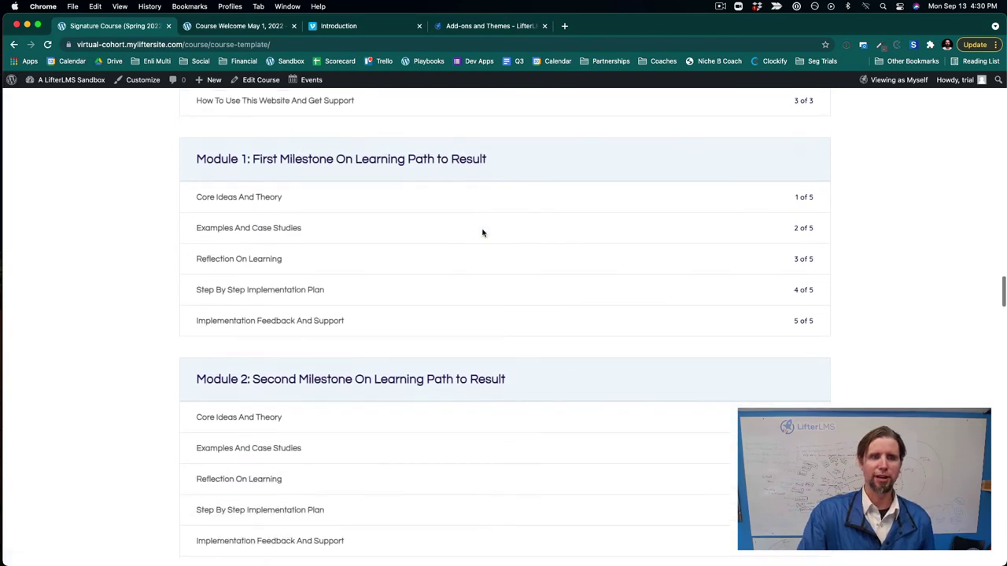
pyautogui.scroll(-4, 483, 234)
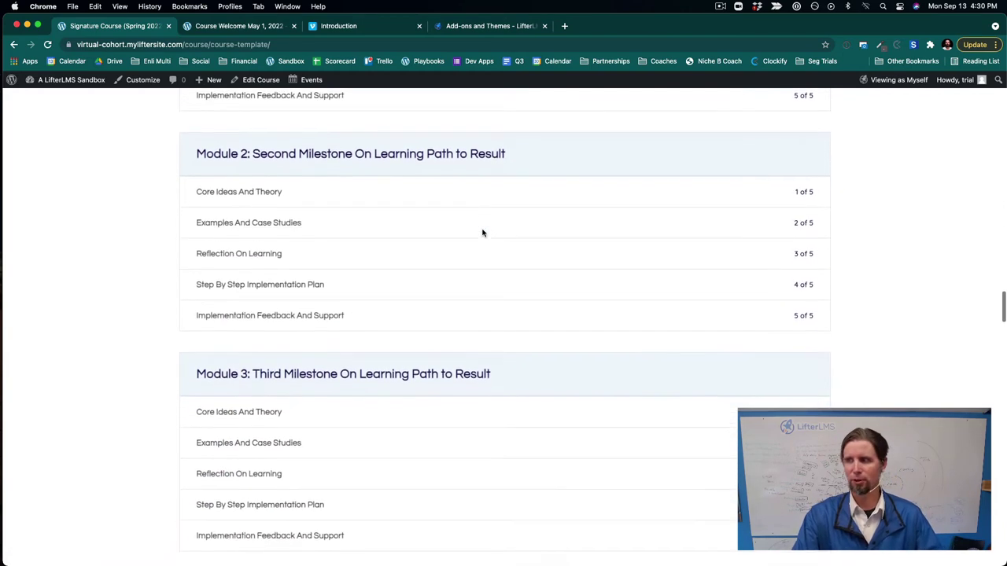
pyautogui.scroll(3, 483, 233)
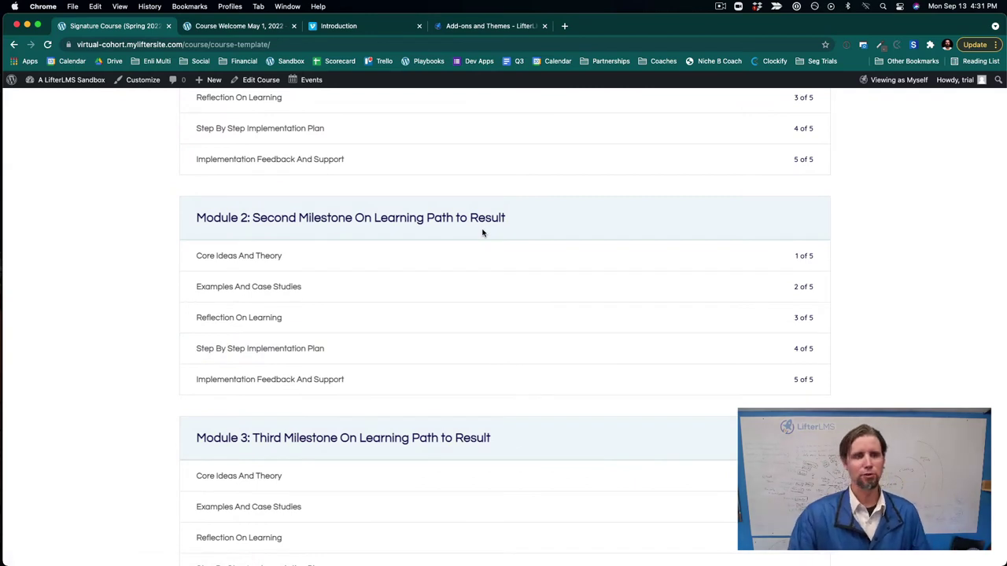
pyautogui.scroll(1, 483, 233)
pyautogui.scroll(4, 483, 233)
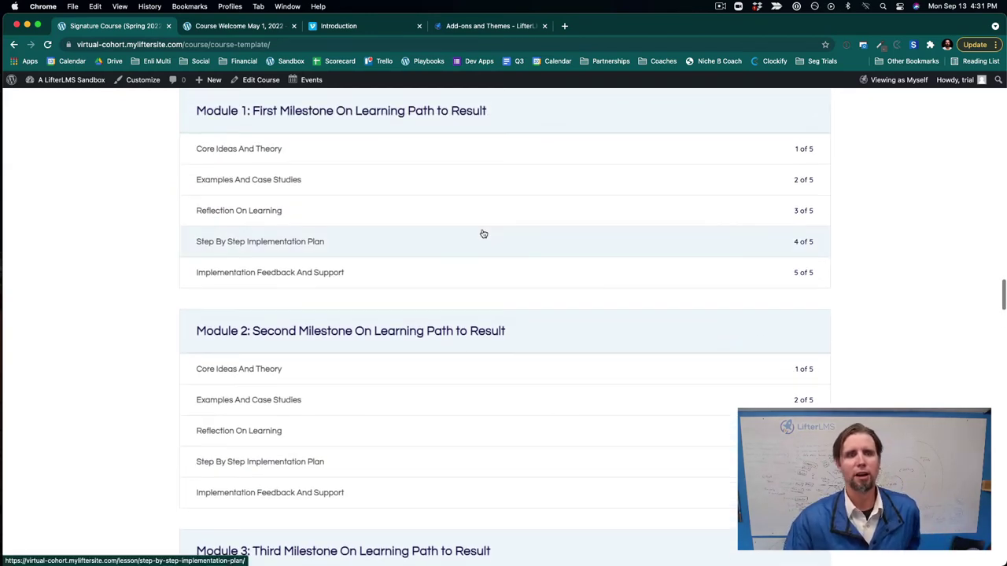
pyautogui.scroll(6, 483, 233)
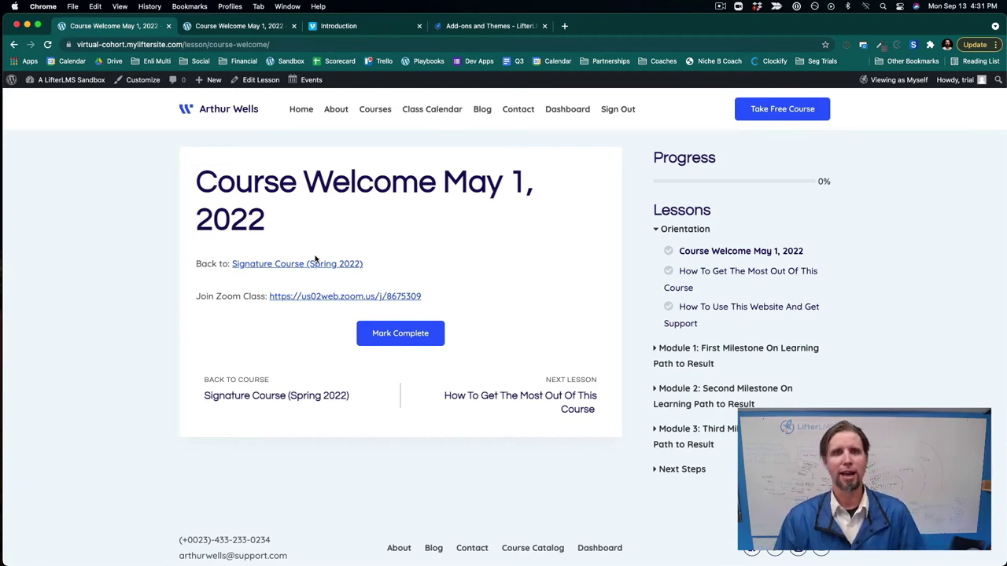
# Step: Switch to Vimeo and copy the web address of the Introduction video's management page
pyautogui.click(346, 30)
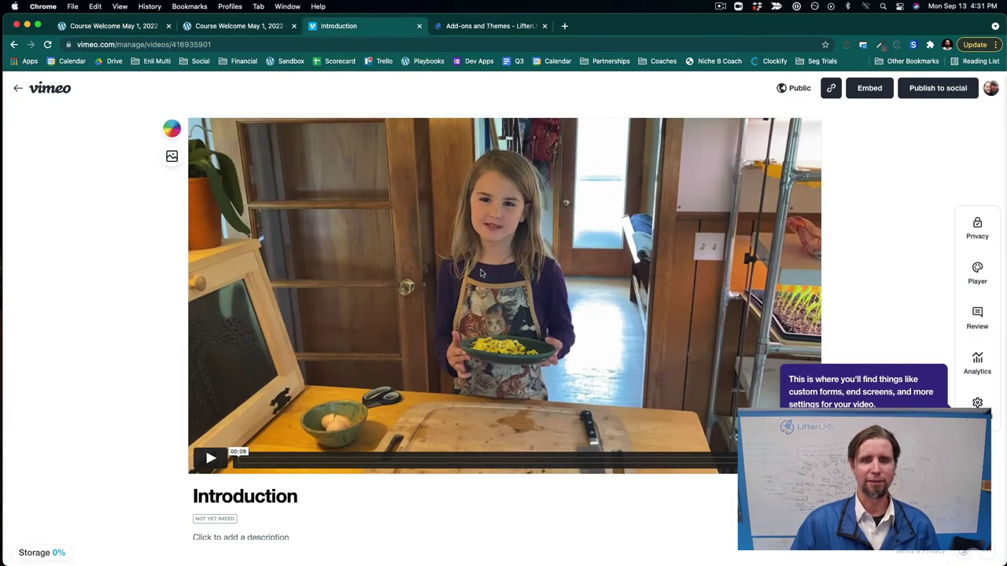
pyautogui.scroll(-1, 481, 273)
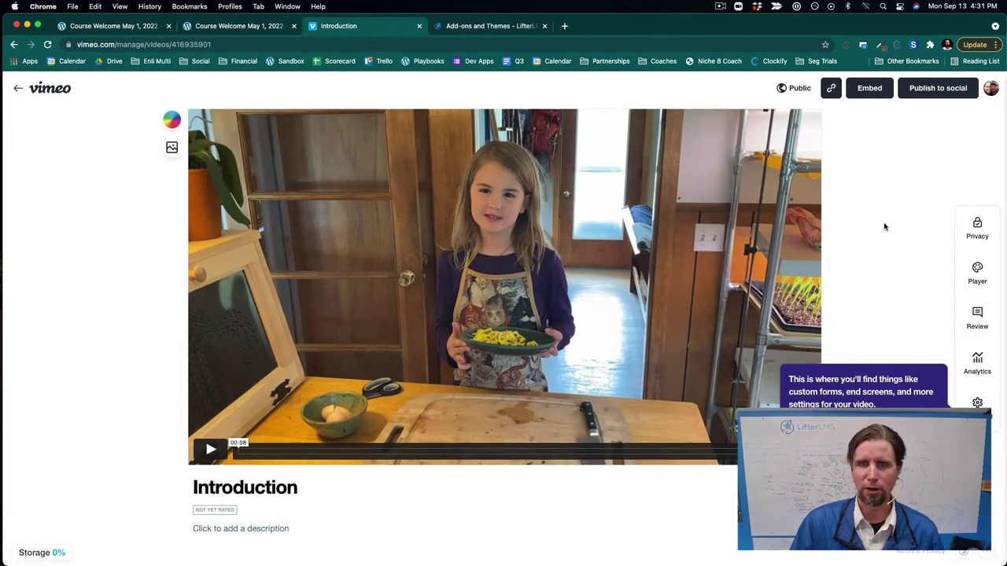
pyautogui.scroll(-1, 313, 112)
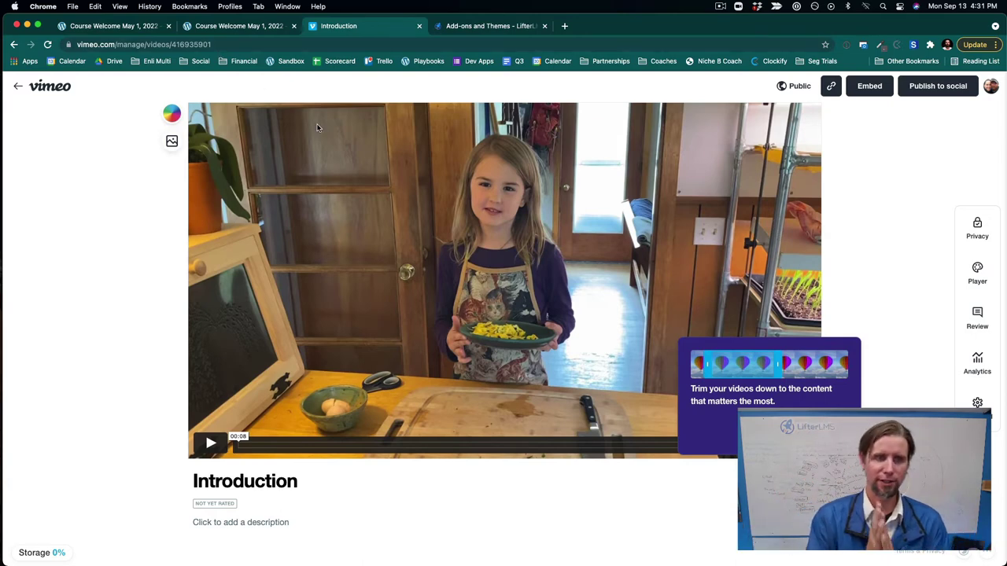
pyautogui.click(221, 45)
pyautogui.press('super+c')
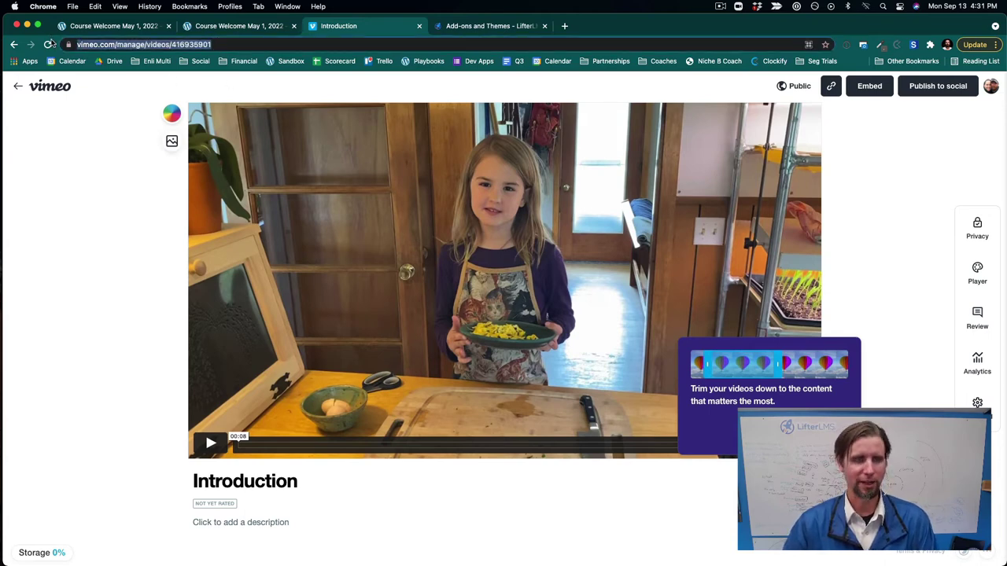
# Step: Open the Course Welcome May 1, 2022 lesson for editing and delete its Join Zoom Class line
pyautogui.click(238, 26)
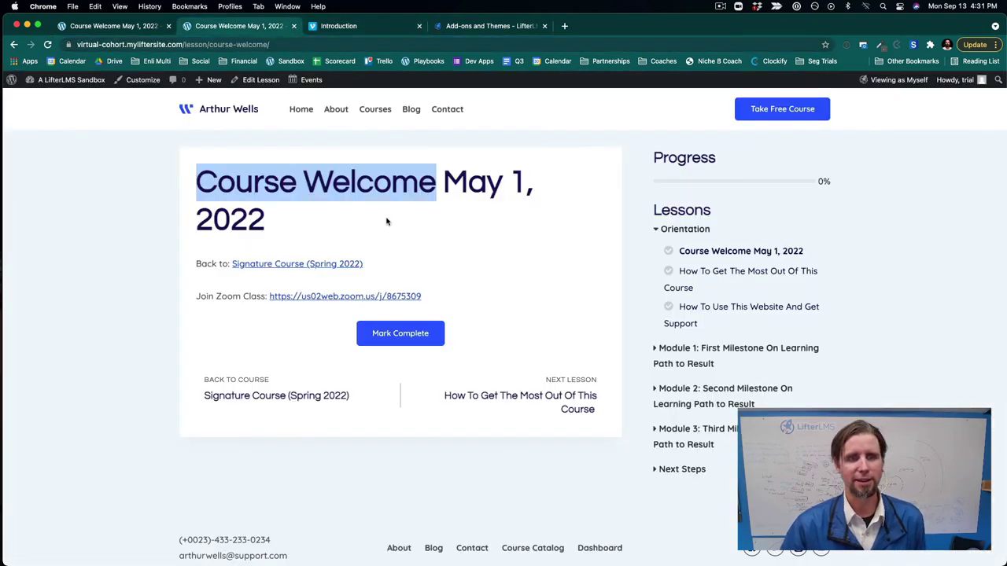
pyautogui.click(254, 81)
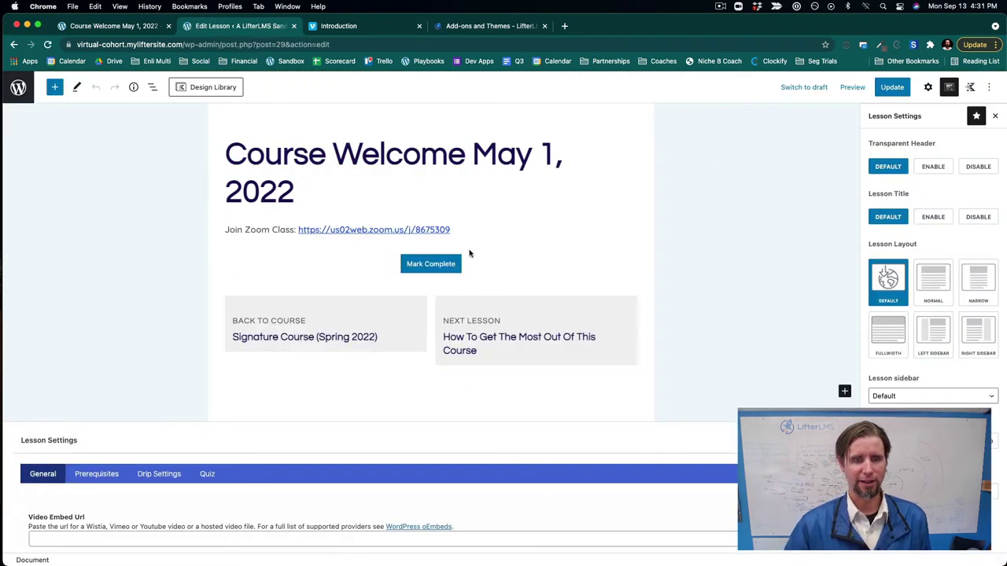
pyautogui.click(462, 231)
pyautogui.moveTo(462, 230); pyautogui.dragTo(221, 227)
pyautogui.press('BackSpace')
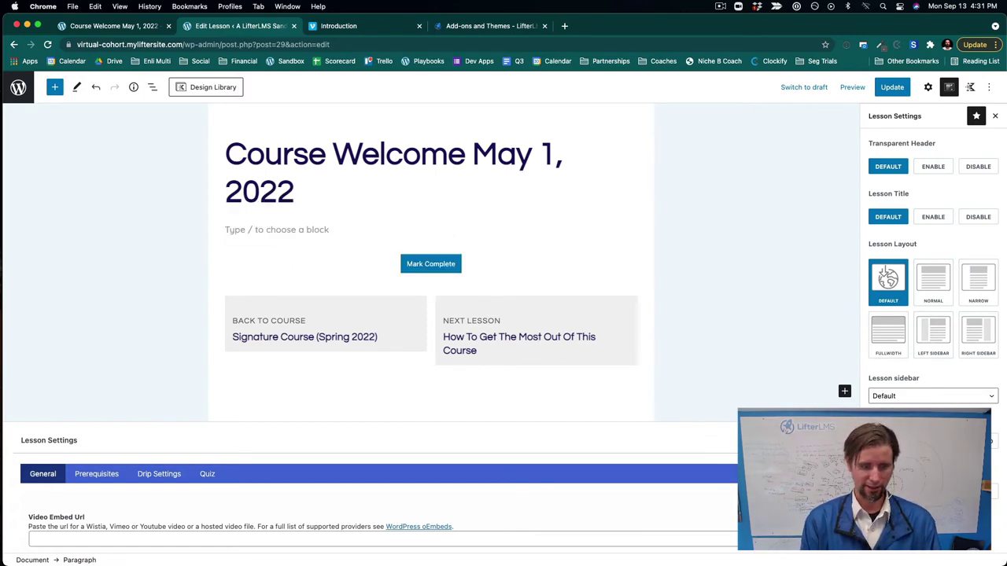
pyautogui.press('super+v')
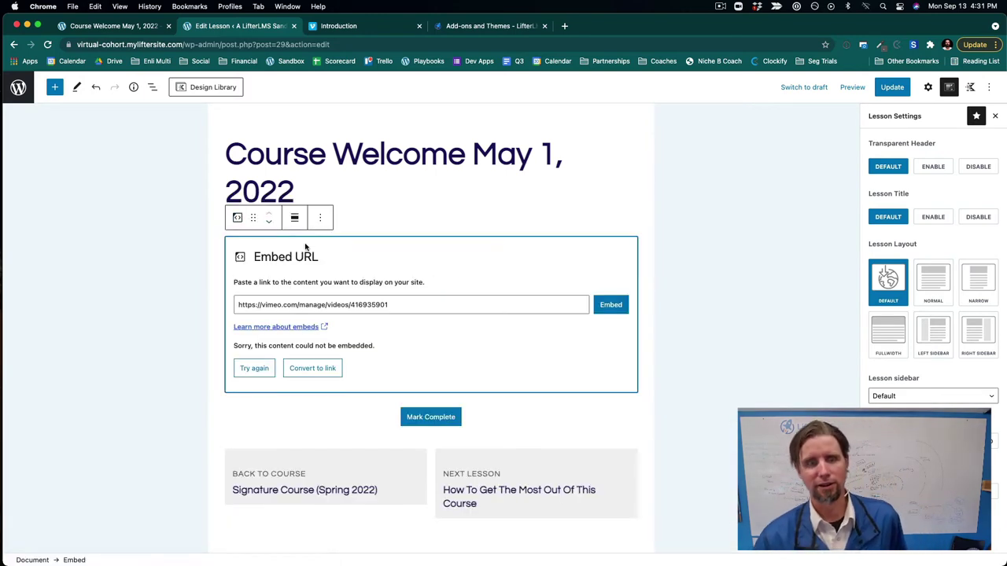
pyautogui.click(616, 304)
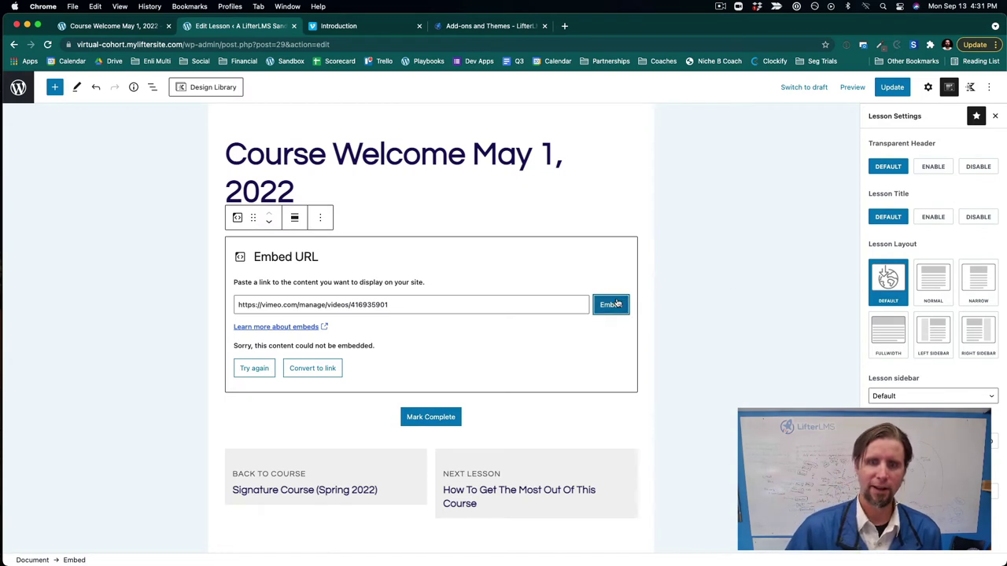
pyautogui.click(884, 89)
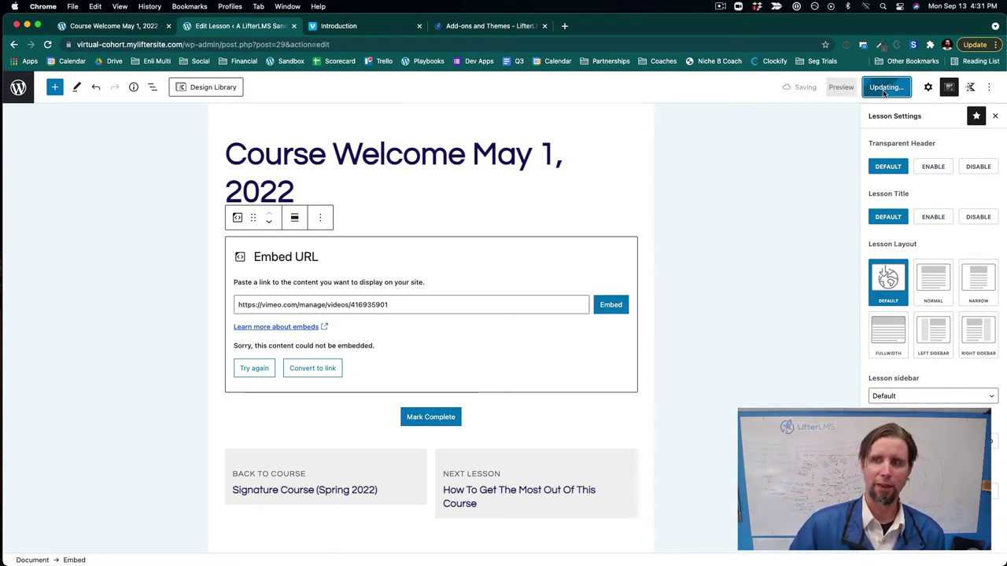
pyautogui.click(109, 533)
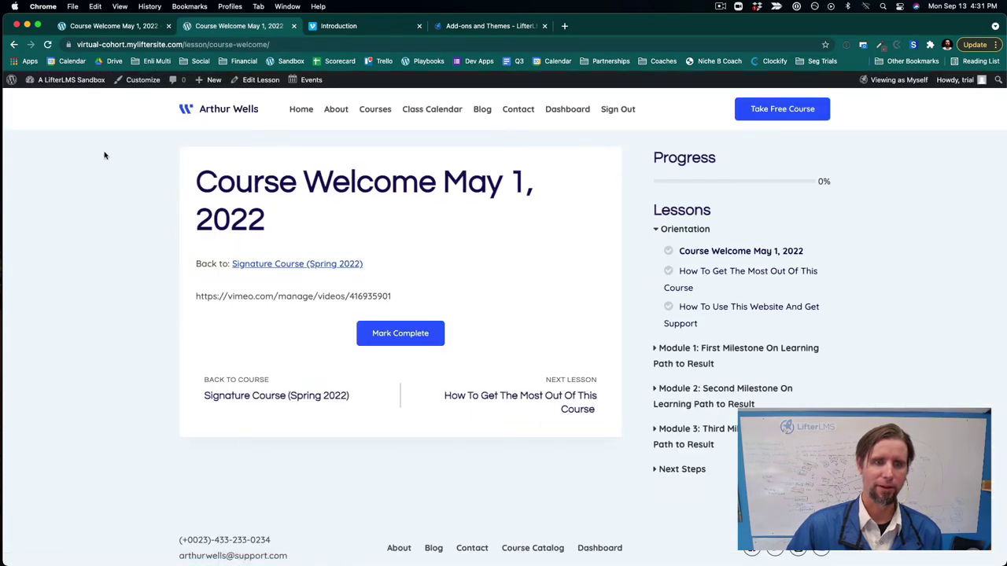
pyautogui.click(14, 45)
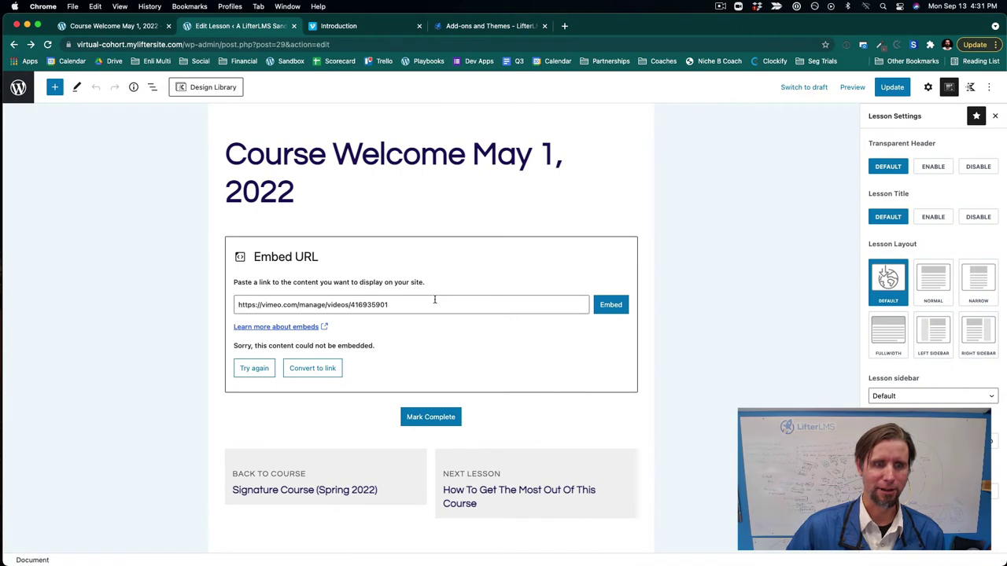
# Step: Clear the Vimeo address from the Embed URL block and remove the block from the lesson
pyautogui.tripleClick(377, 309)
pyautogui.press('BackSpace')
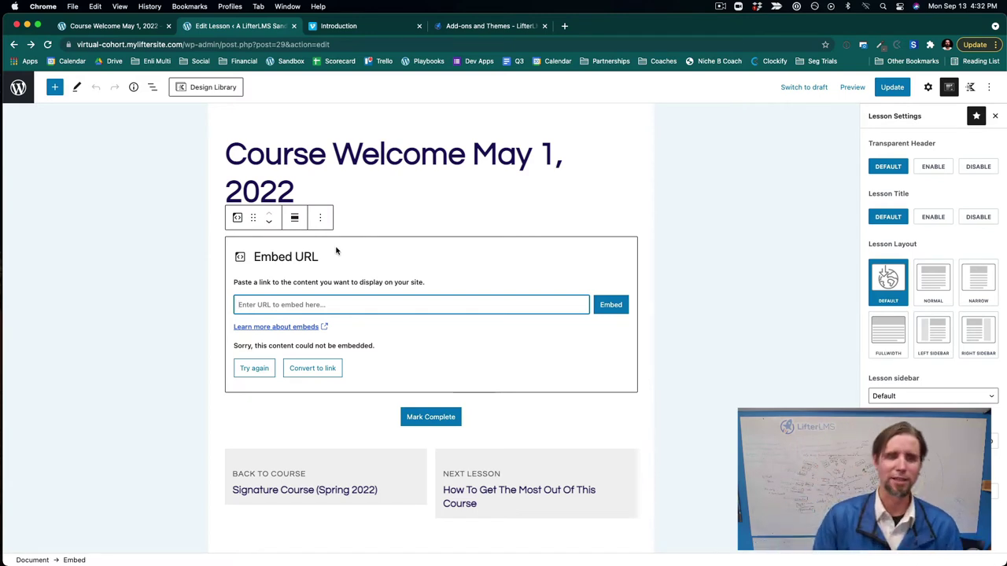
pyautogui.click(319, 220)
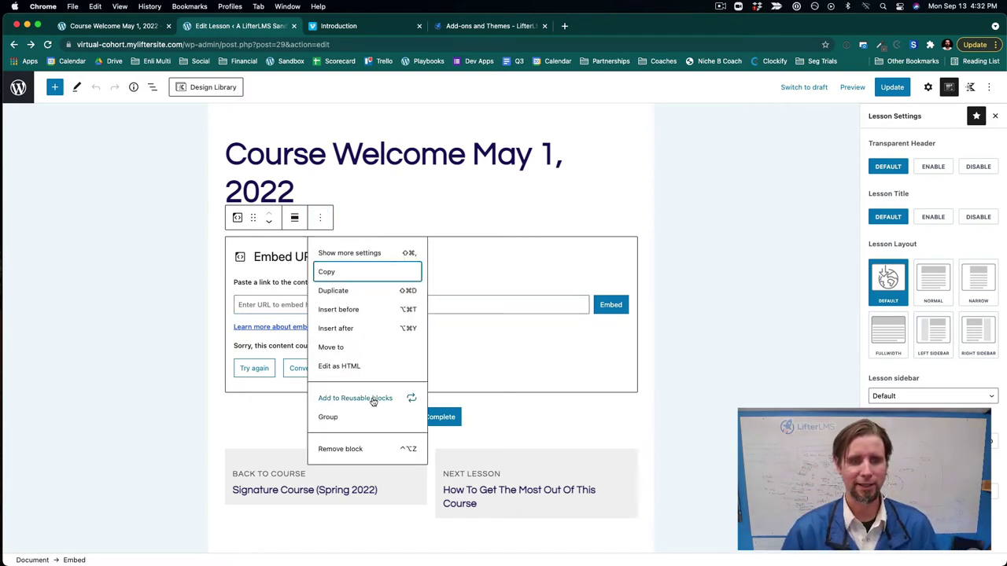
pyautogui.click(347, 448)
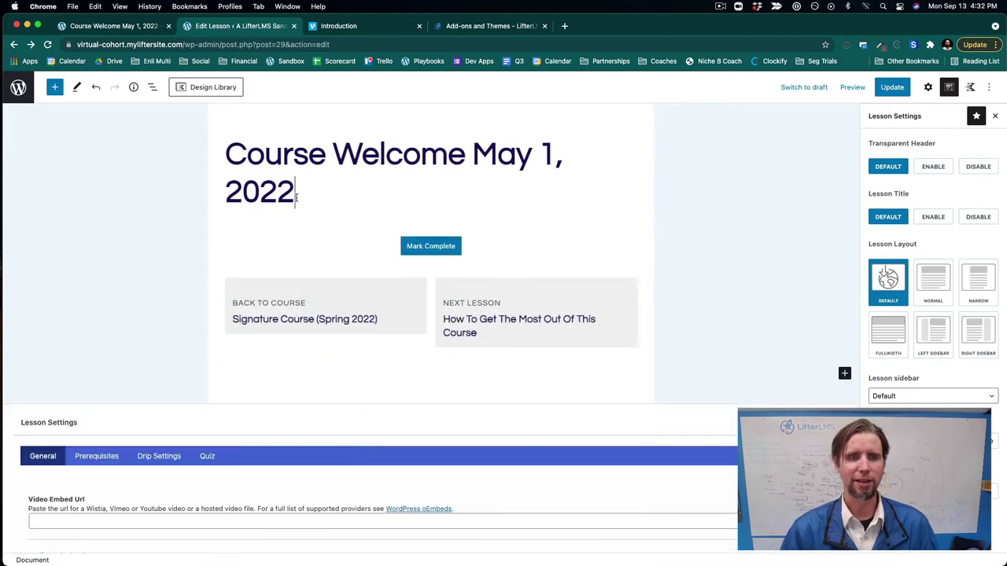
# Step: Search Google for "vimeo landcape", open the Landscapes: Volume 4K video on Vimeo and copy its address
pyautogui.click(564, 25)
pyautogui.click(549, 45)
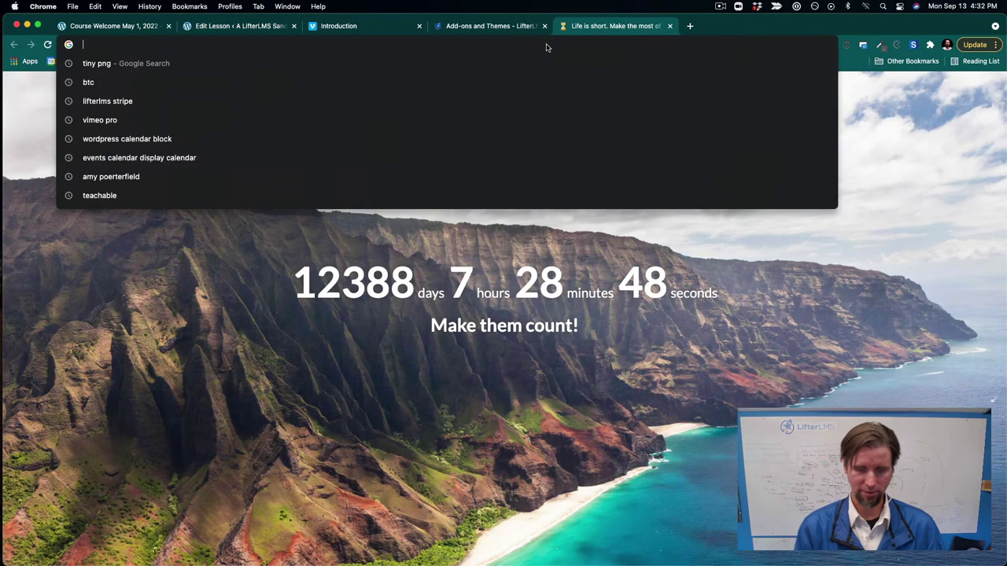
pyautogui.write('vimeo lan')
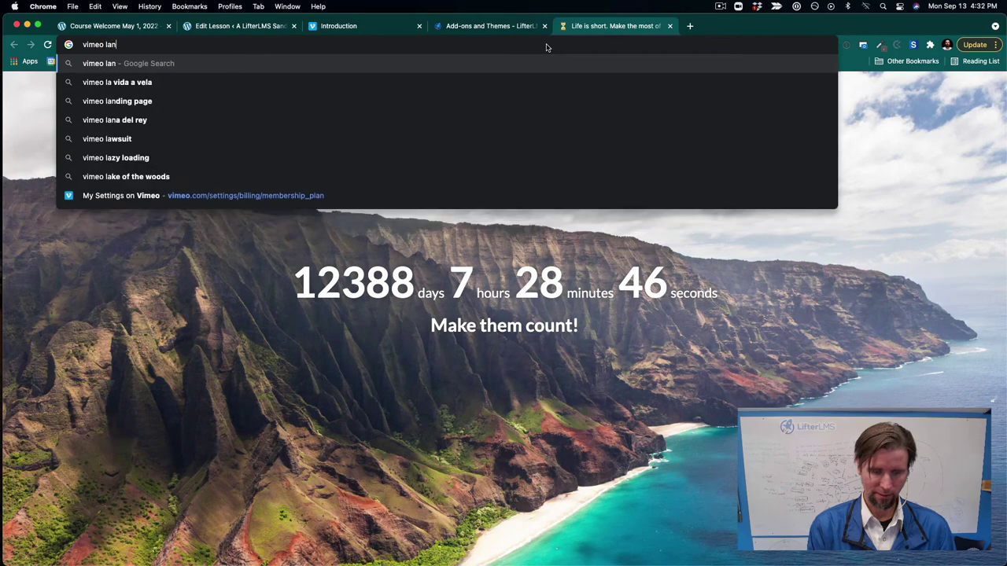
pyautogui.write('dcape')
pyautogui.press('Return')
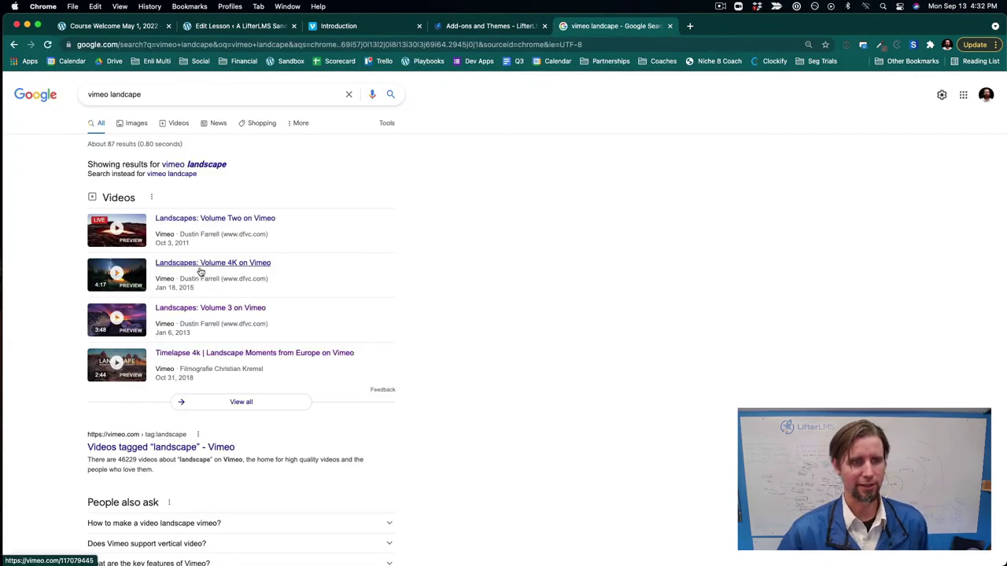
pyautogui.click(200, 266)
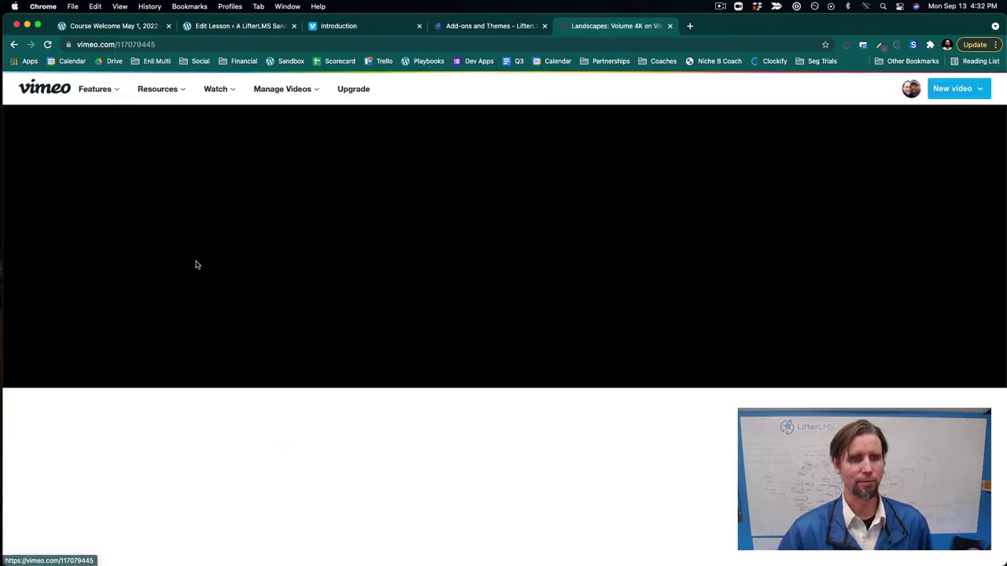
pyautogui.press('super+l')
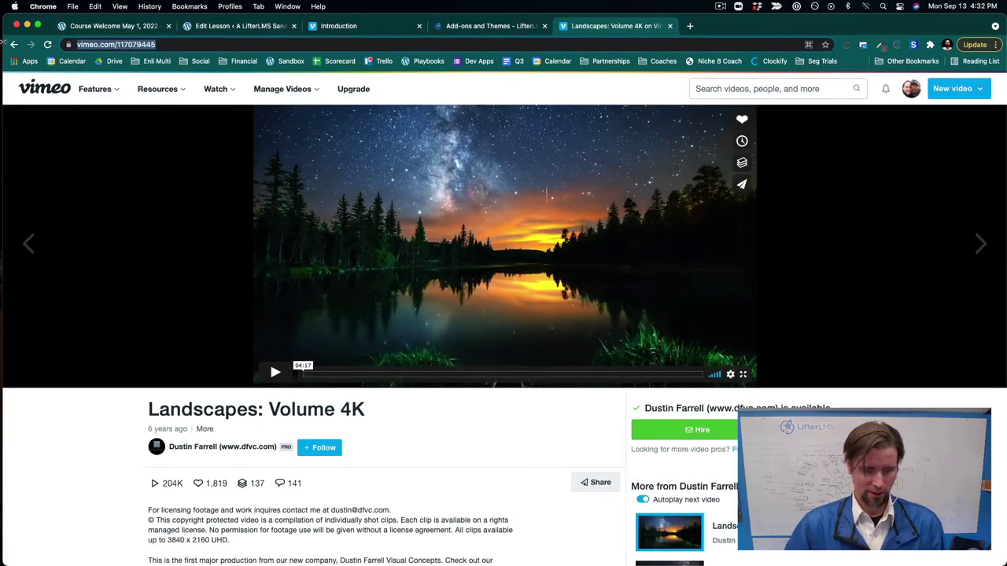
# Step: Embed the copied Landscapes: Volume 4K video in the Course Welcome lesson and update the lesson
pyautogui.click(472, 26)
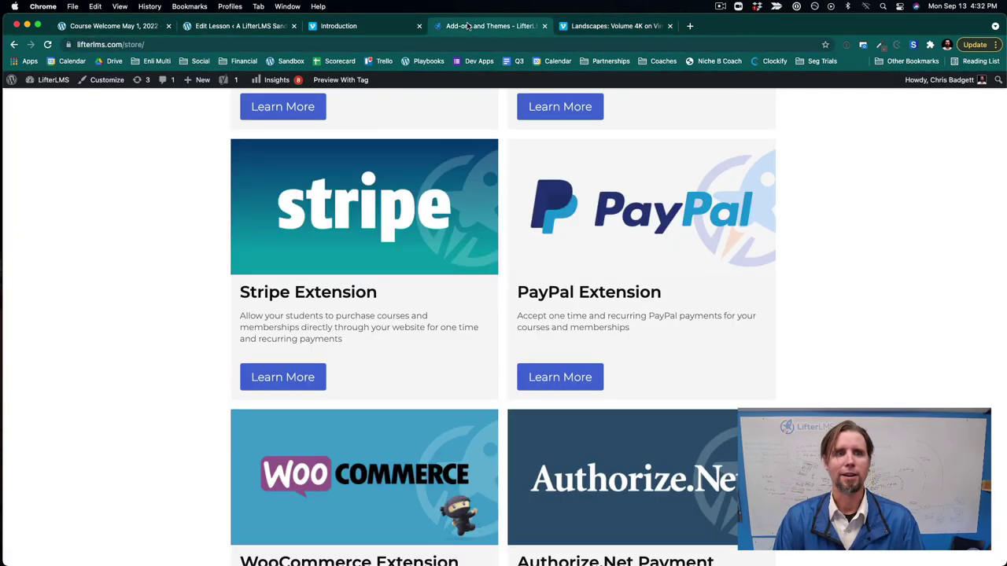
pyautogui.click(232, 27)
pyautogui.press('super+v')
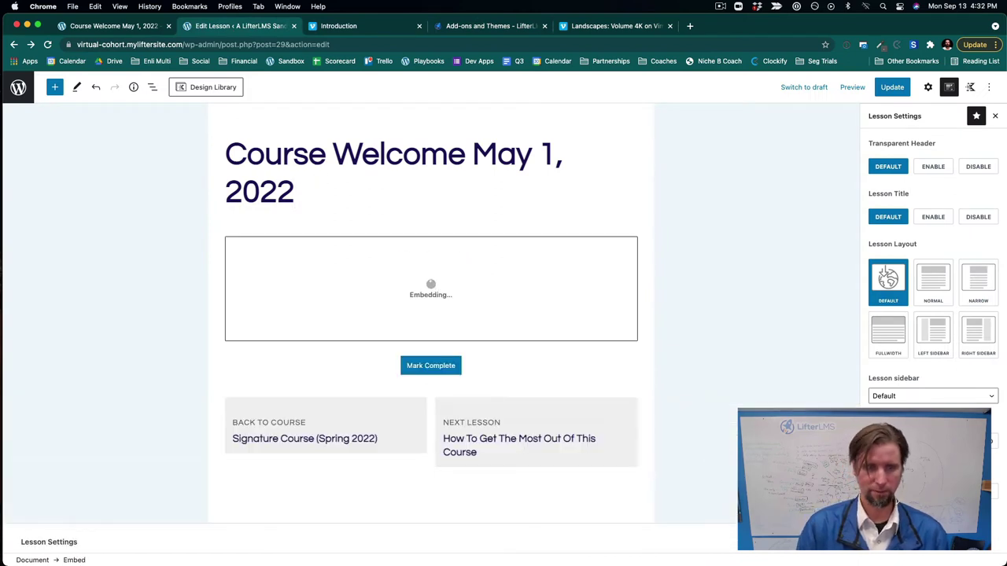
pyautogui.click(881, 88)
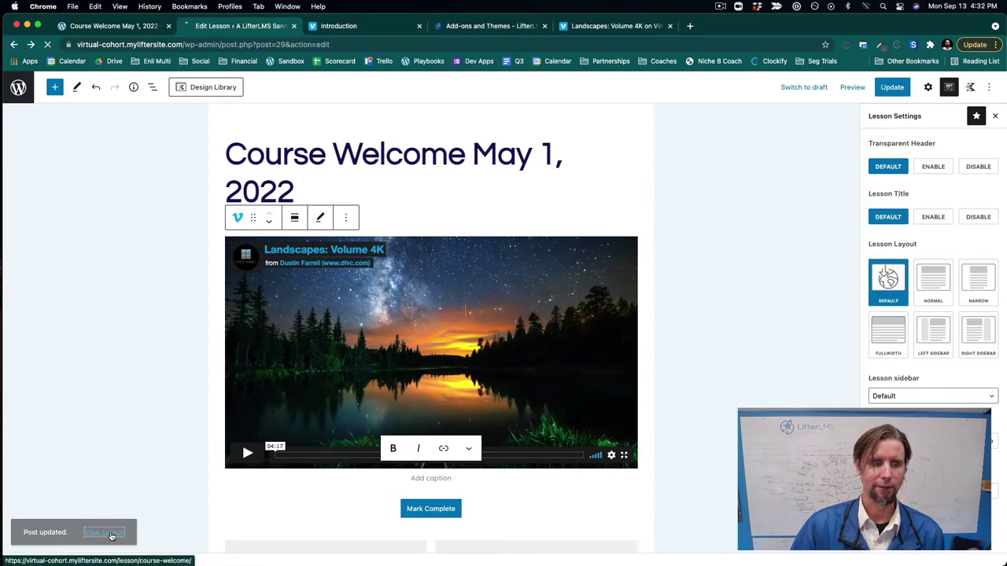
# Step: View the updated lesson on the live site and expand the Next Steps and Module 1 sections of its lesson outline
pyautogui.click(109, 533)
pyautogui.scroll(-3, 423, 461)
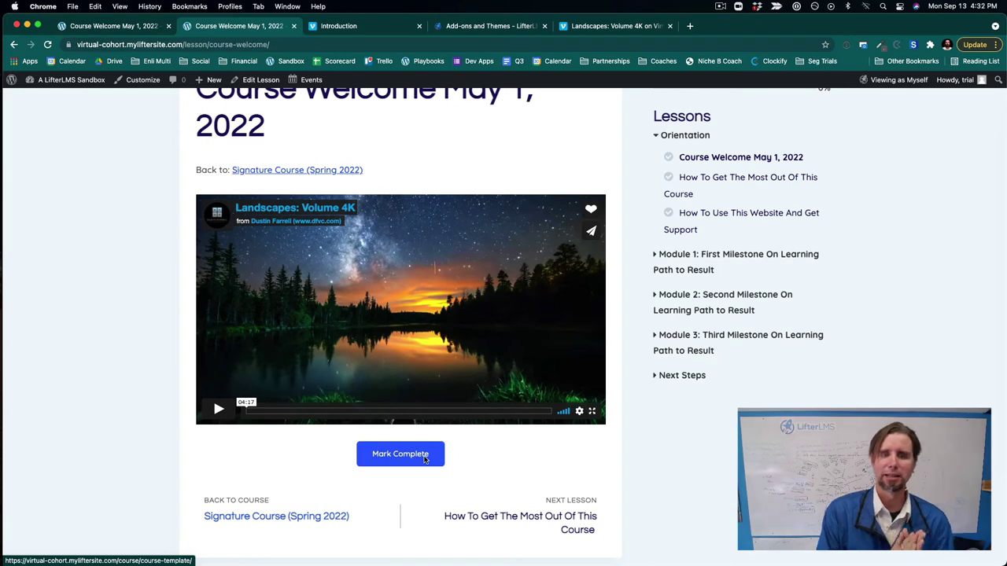
pyautogui.scroll(3, 423, 461)
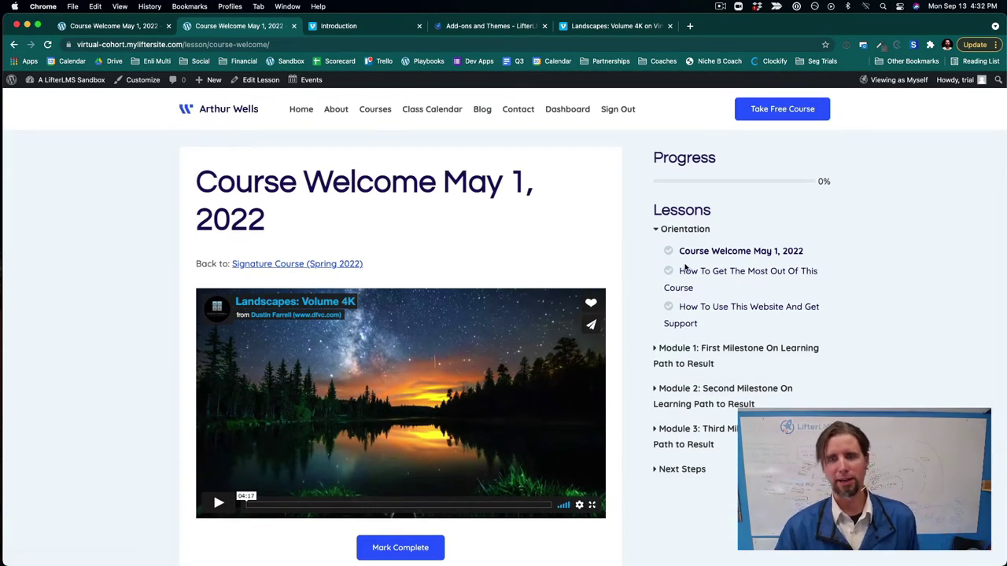
pyautogui.click(684, 469)
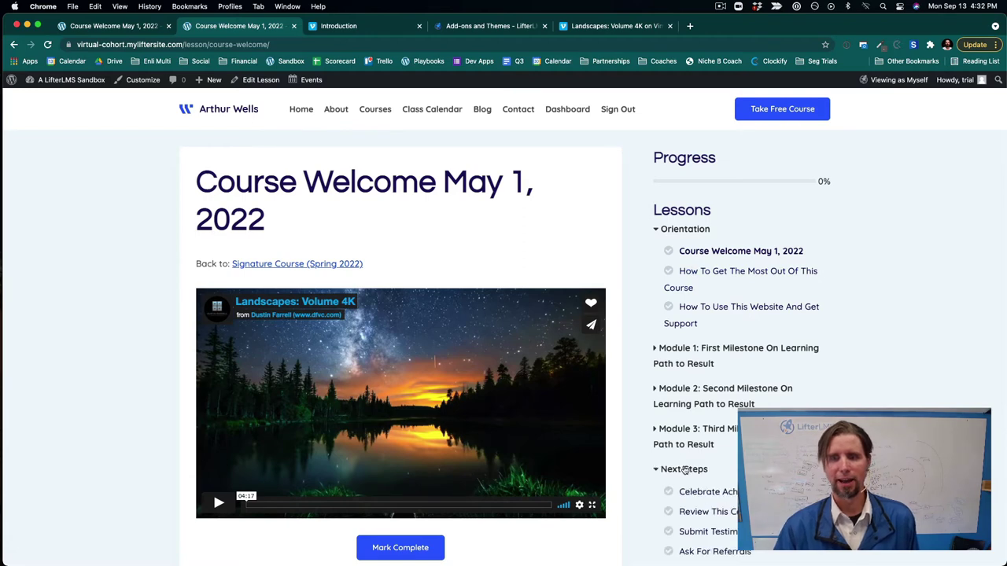
pyautogui.scroll(-5, 684, 468)
pyautogui.scroll(2, 661, 259)
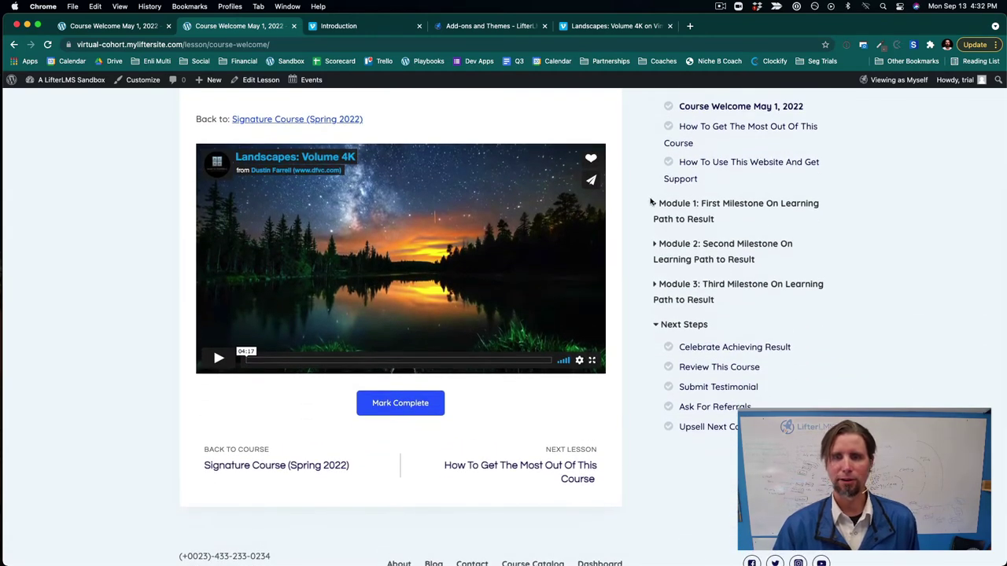
pyautogui.click(658, 206)
pyautogui.scroll(2, 735, 118)
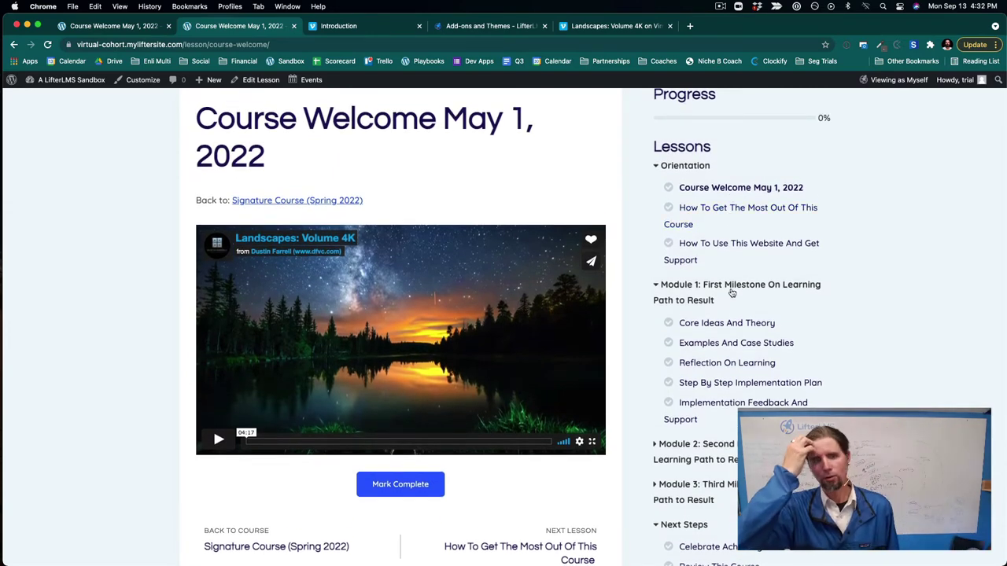
pyautogui.scroll(2, 732, 292)
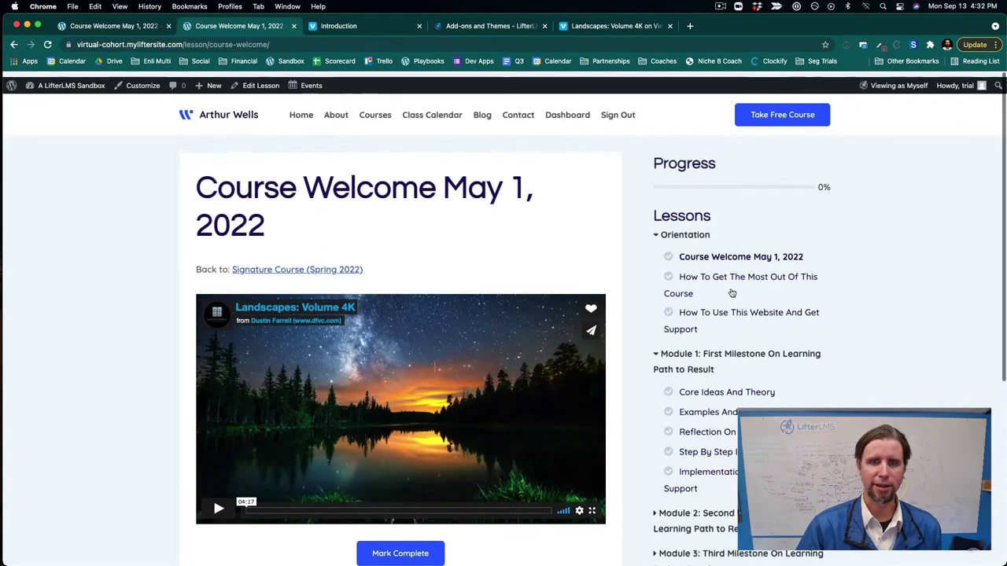
pyautogui.moveTo(90, 88)
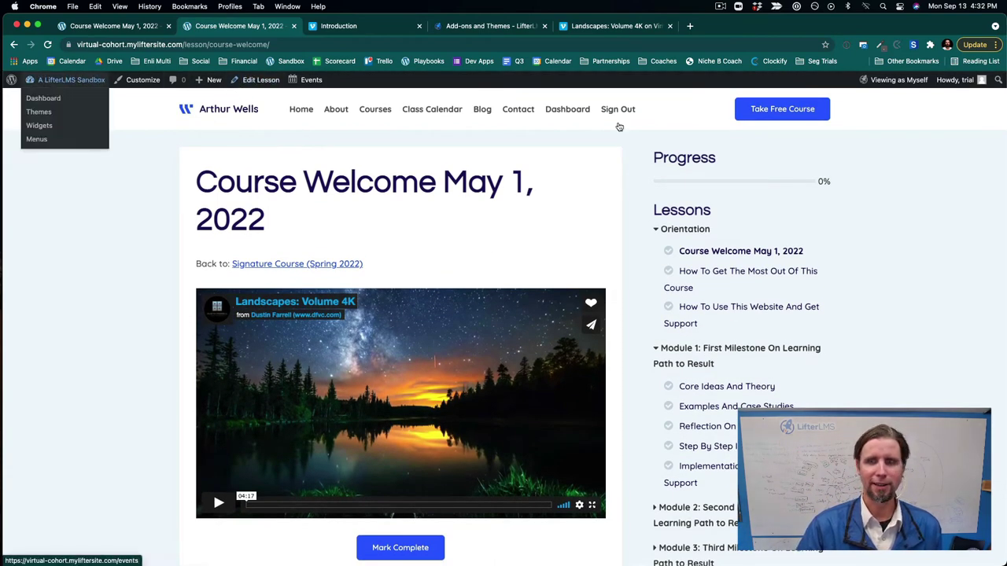
# Step: Review the lesson's outline, open Signature Course (Spring 2022) from the course catalog and look through its sales page and module list
pyautogui.scroll(-5, 691, 338)
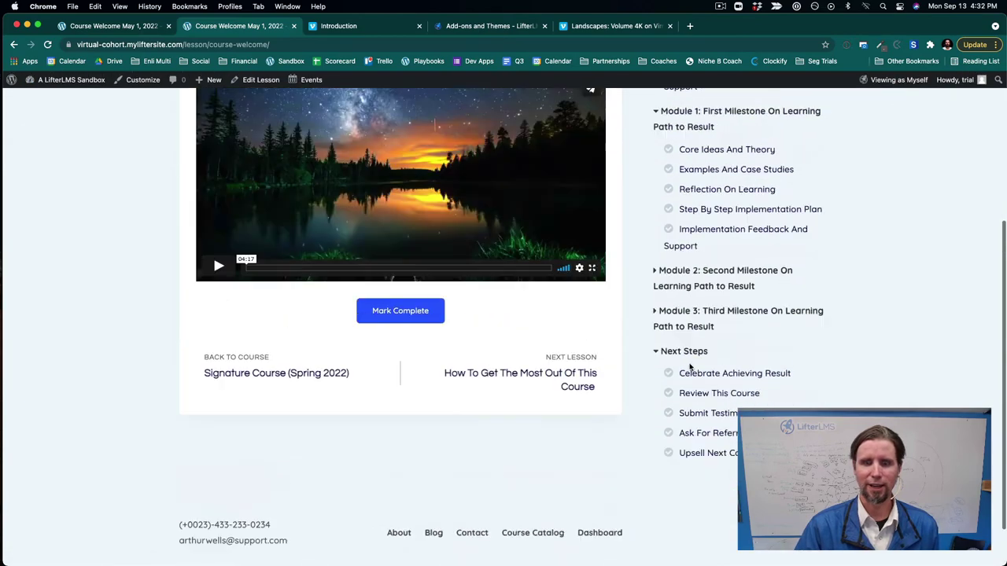
pyautogui.scroll(5, 663, 427)
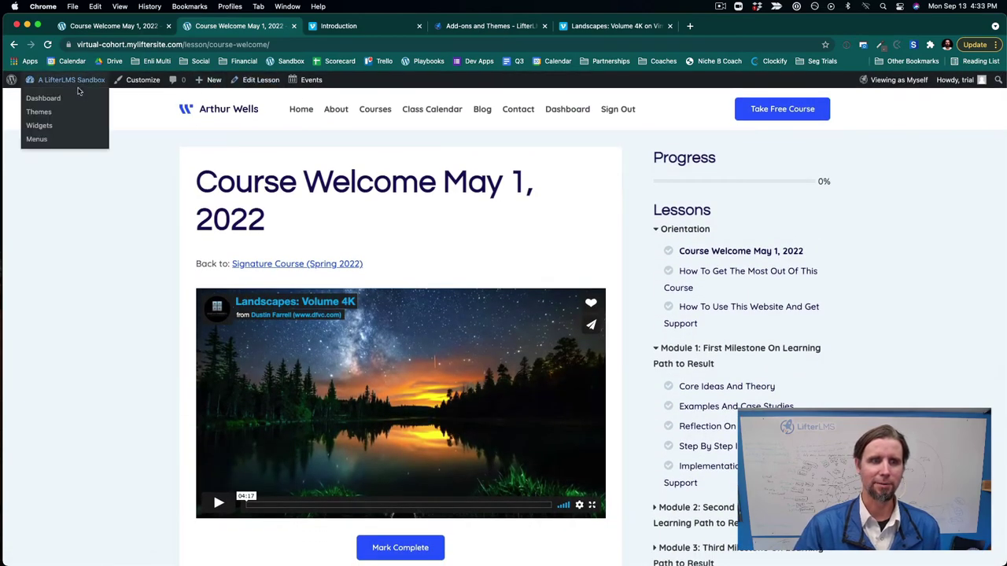
pyautogui.click(359, 112)
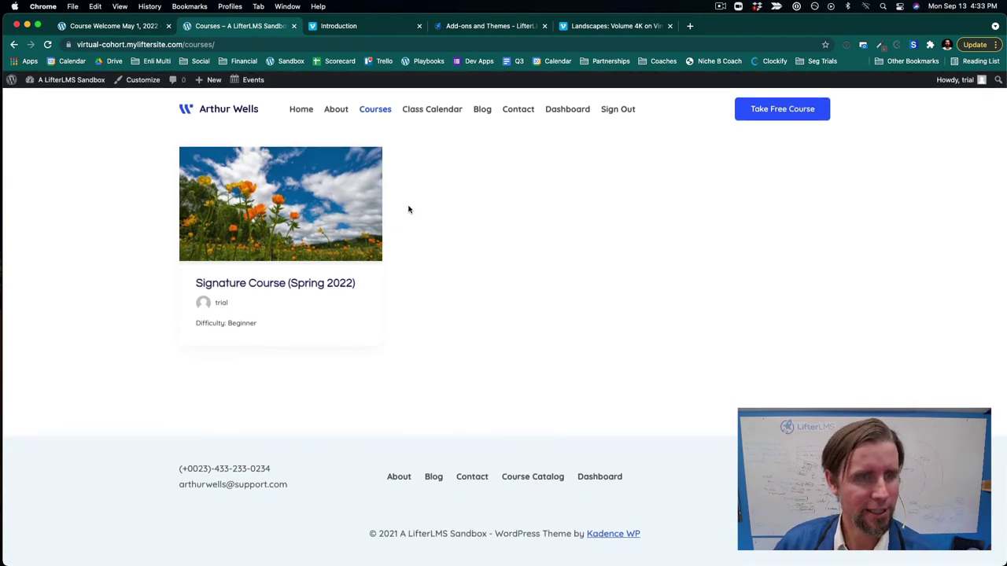
pyautogui.click(254, 284)
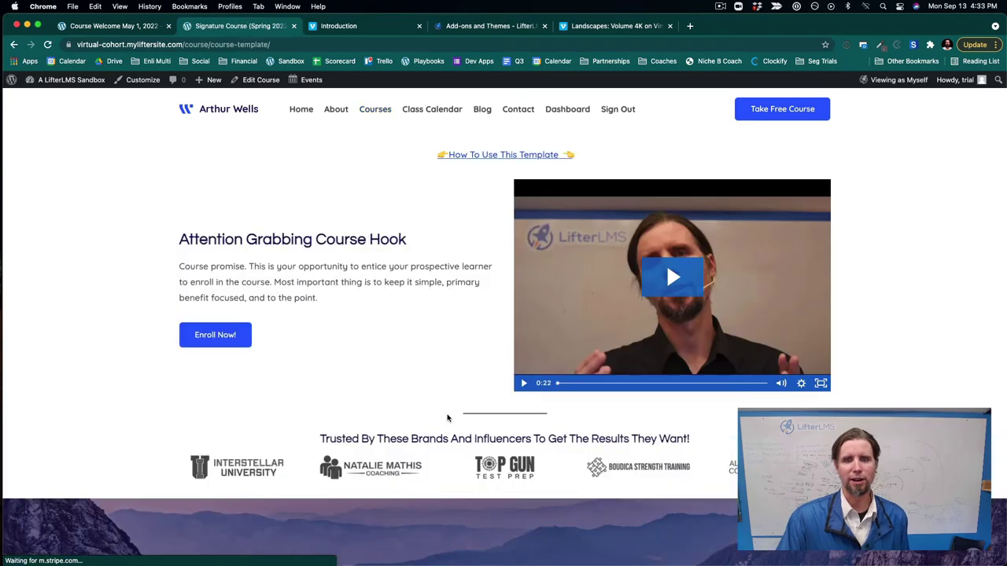
pyautogui.scroll(-10, 449, 419)
pyautogui.scroll(-20, 447, 418)
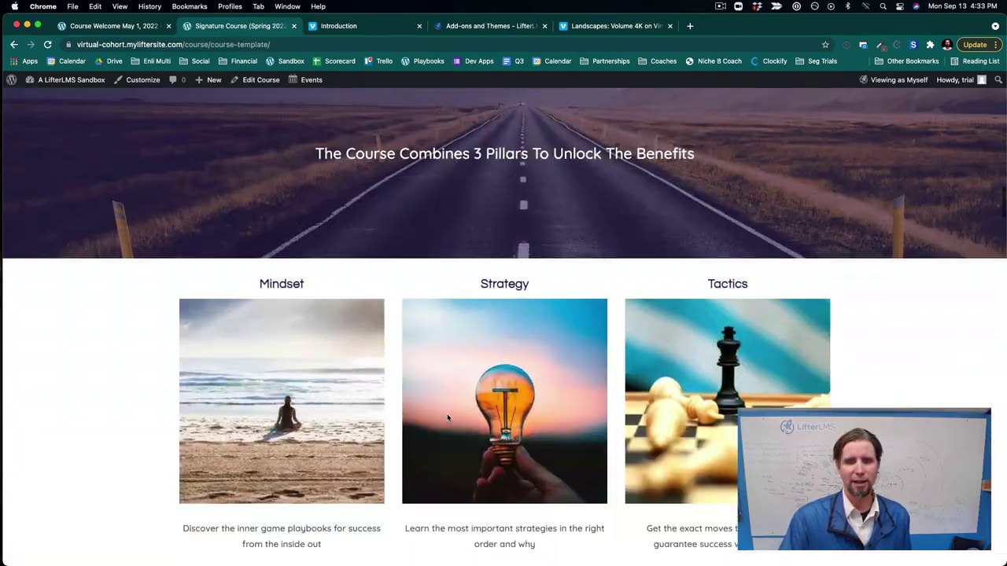
pyautogui.scroll(-15, 446, 415)
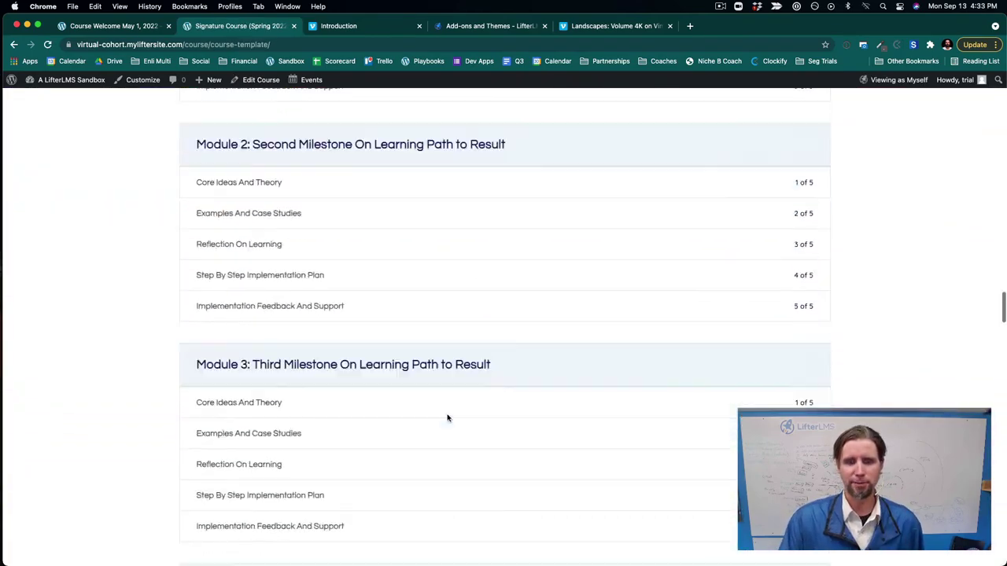
pyautogui.scroll(20, 722, 219)
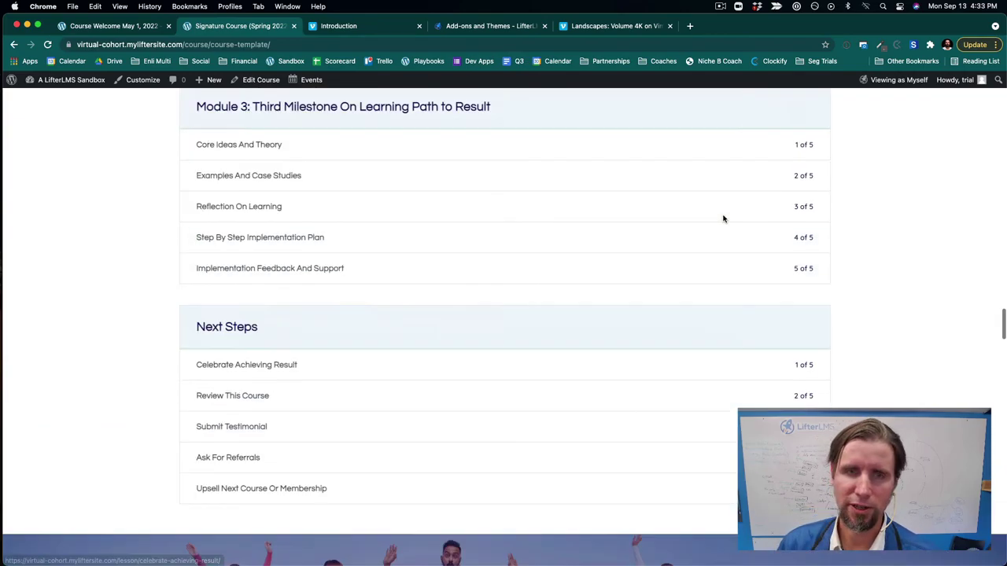
pyautogui.scroll(15, 723, 218)
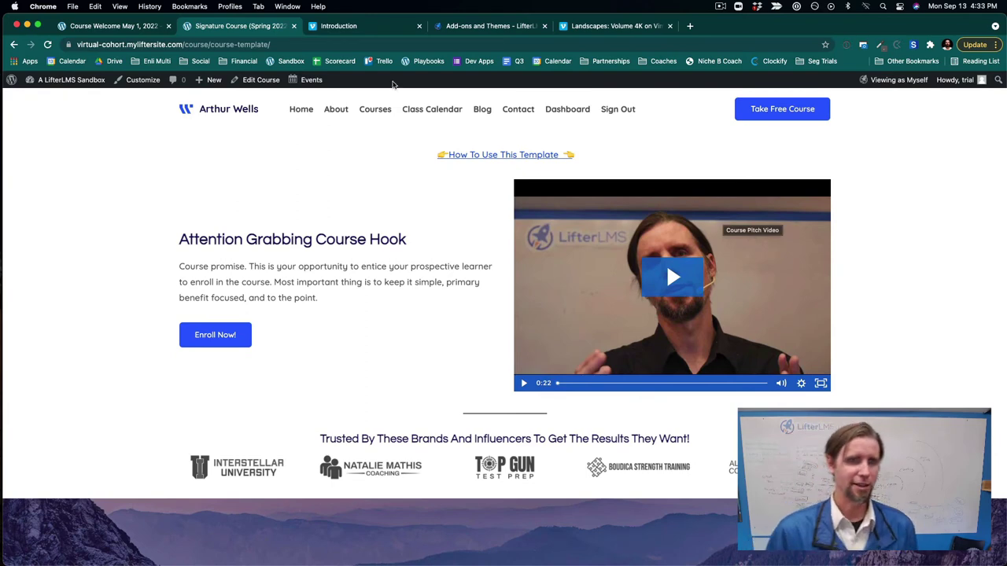
# Step: Go to the admin course list and clone Signature Course (Spring 2022)
pyautogui.moveTo(42, 92)
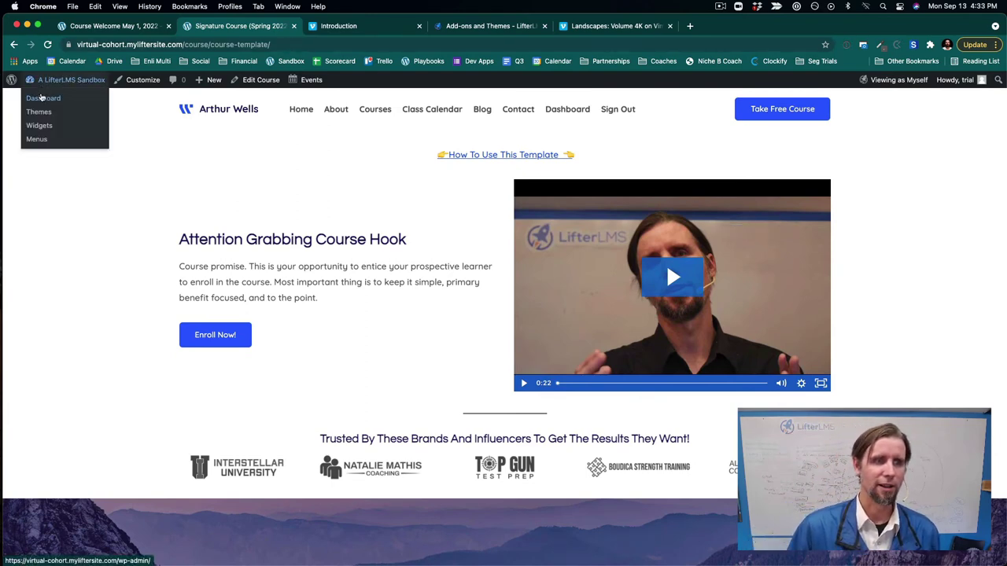
pyautogui.click(42, 98)
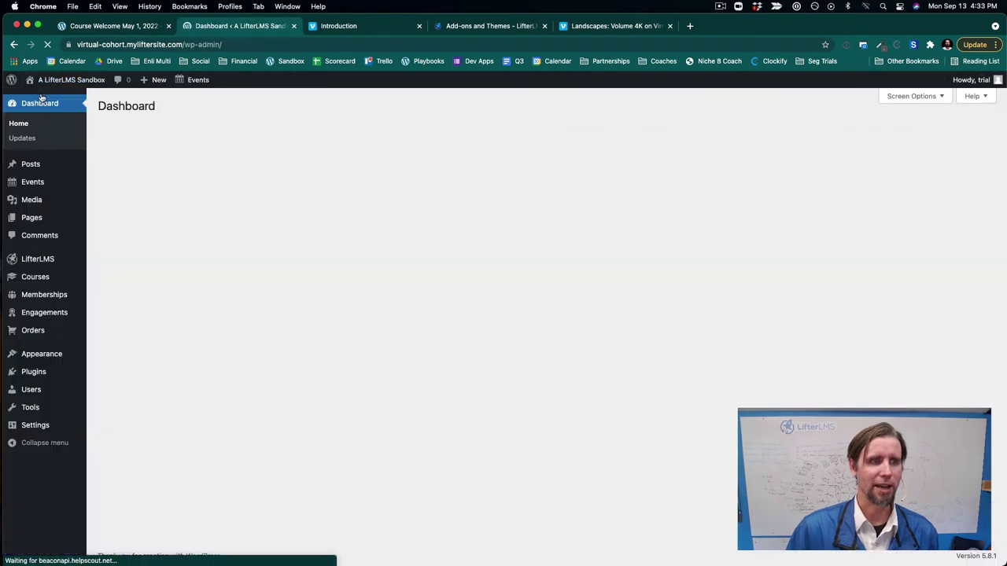
pyautogui.click(36, 276)
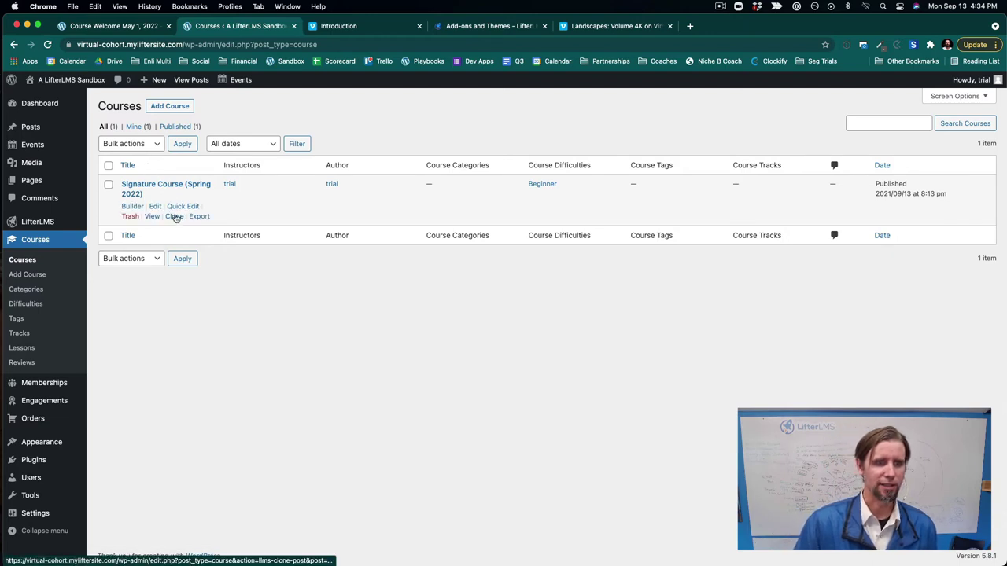
pyautogui.click(175, 217)
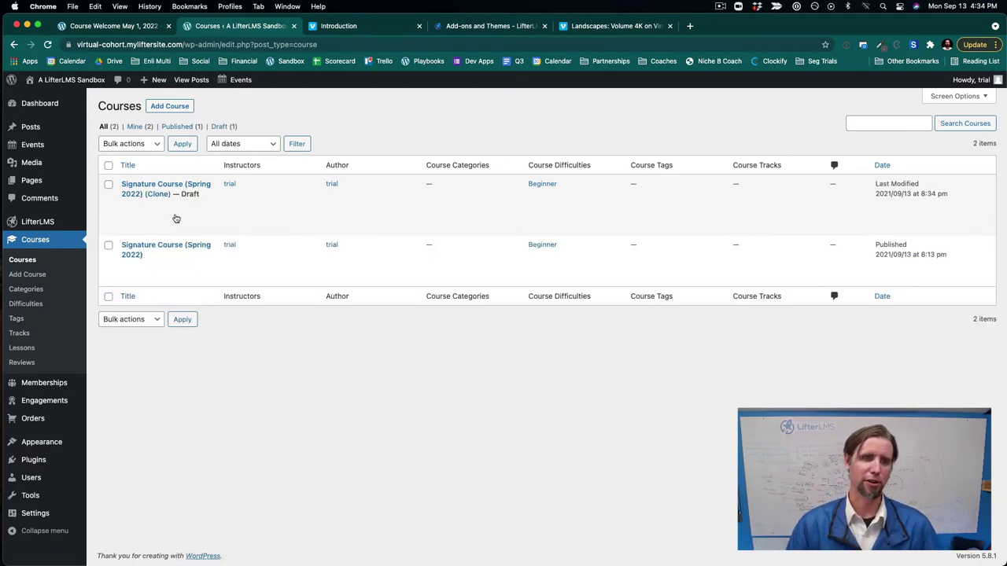
# Step: Retitle the cloned course "Signature Course (Summer 2022)" using Quick Edit and save the change
pyautogui.click(190, 204)
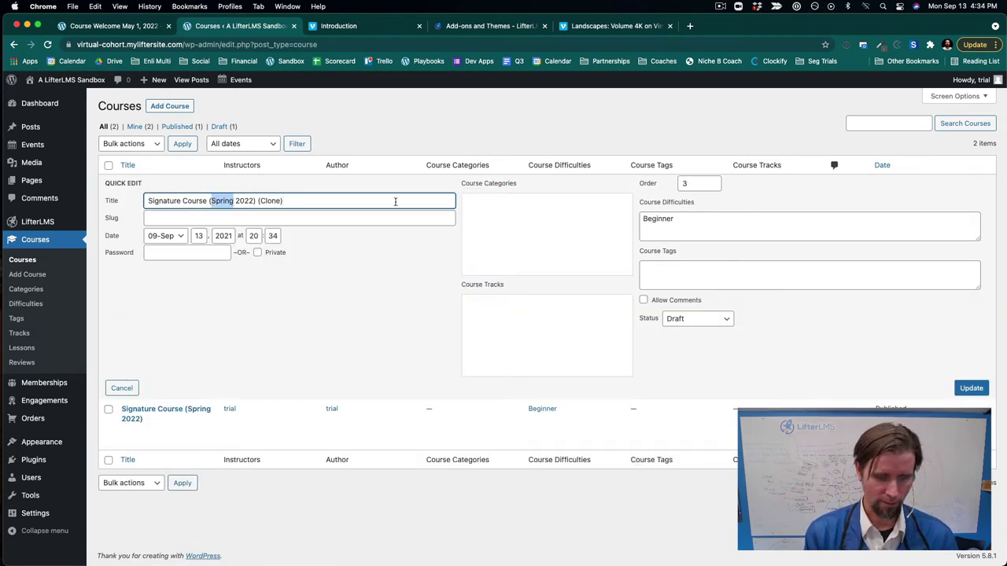
pyautogui.write('Su')
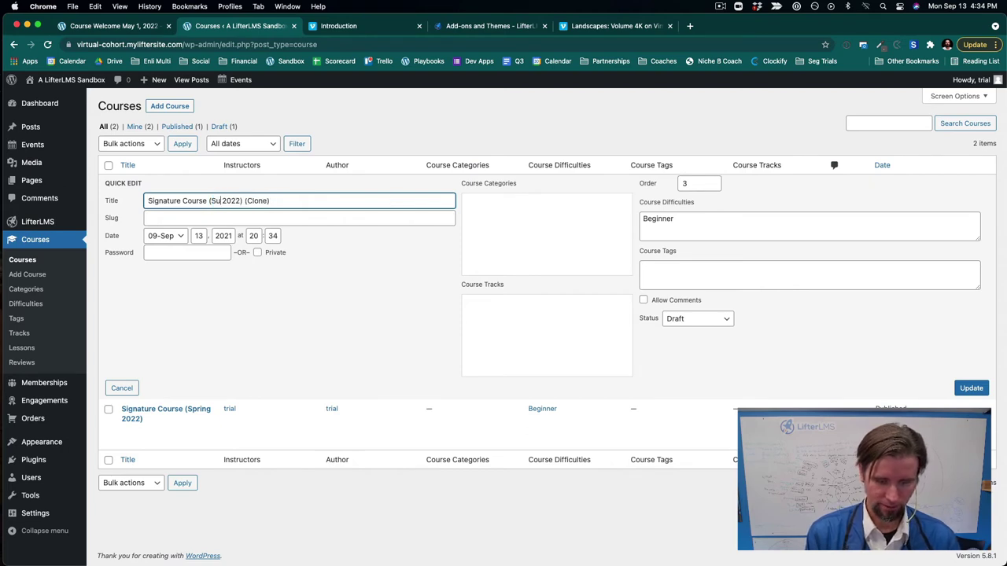
pyautogui.write('mmer')
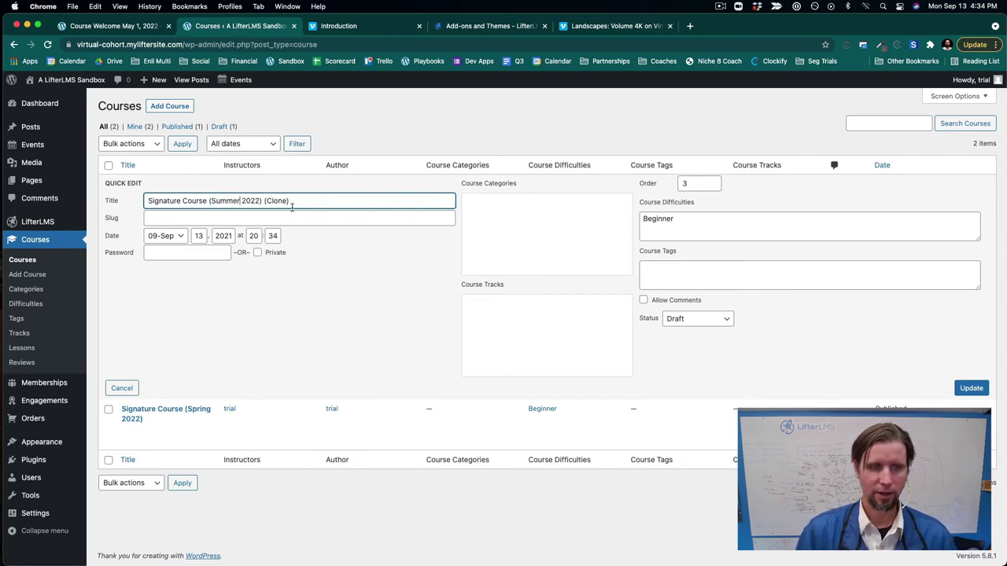
pyautogui.moveTo(291, 202); pyautogui.dragTo(265, 200)
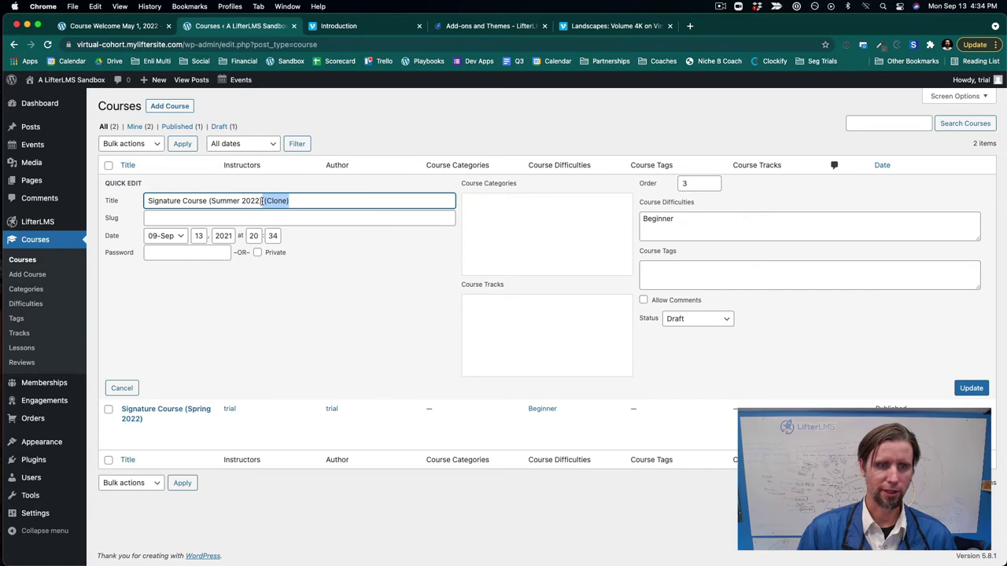
pyautogui.press('BackSpace')
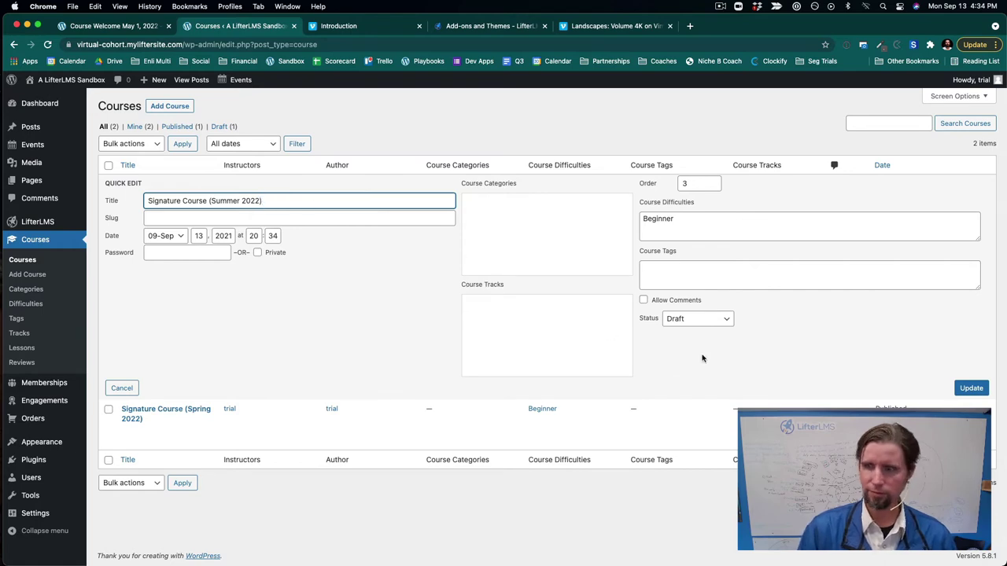
pyautogui.click(964, 388)
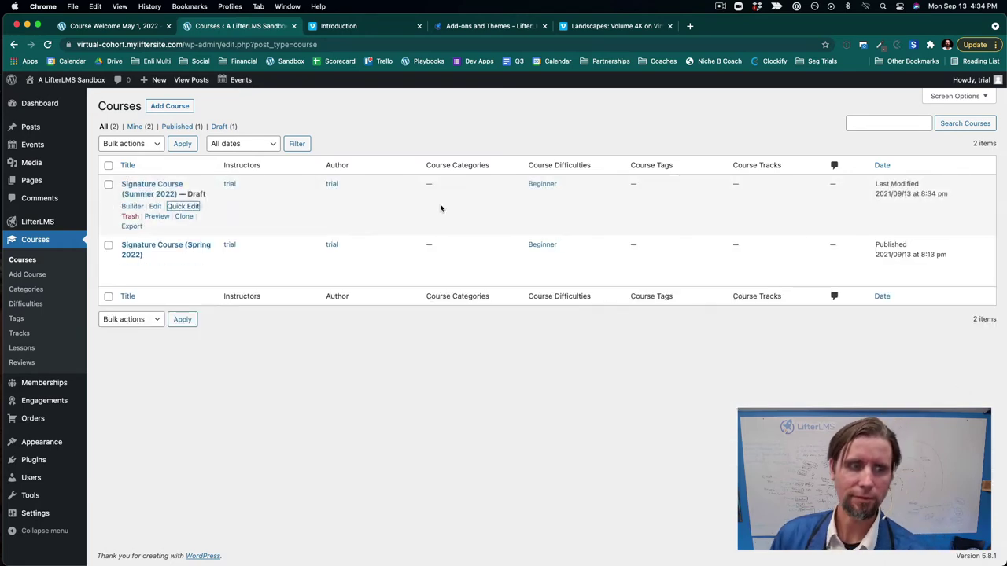
# Step: Open the Summer 2022 course for editing and replace its featured image with the palm trees picture from the media library
pyautogui.click(154, 206)
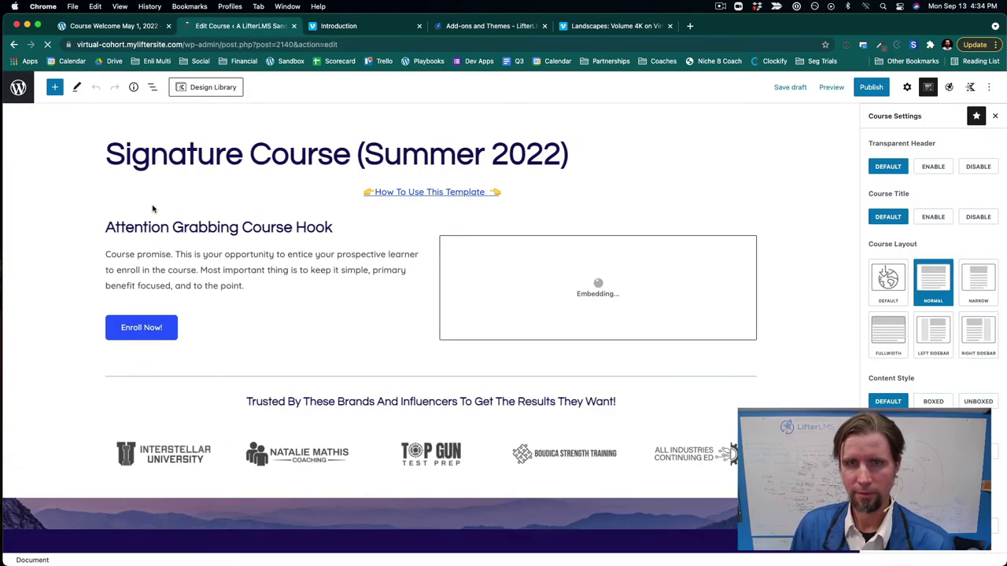
pyautogui.scroll(-2, 716, 303)
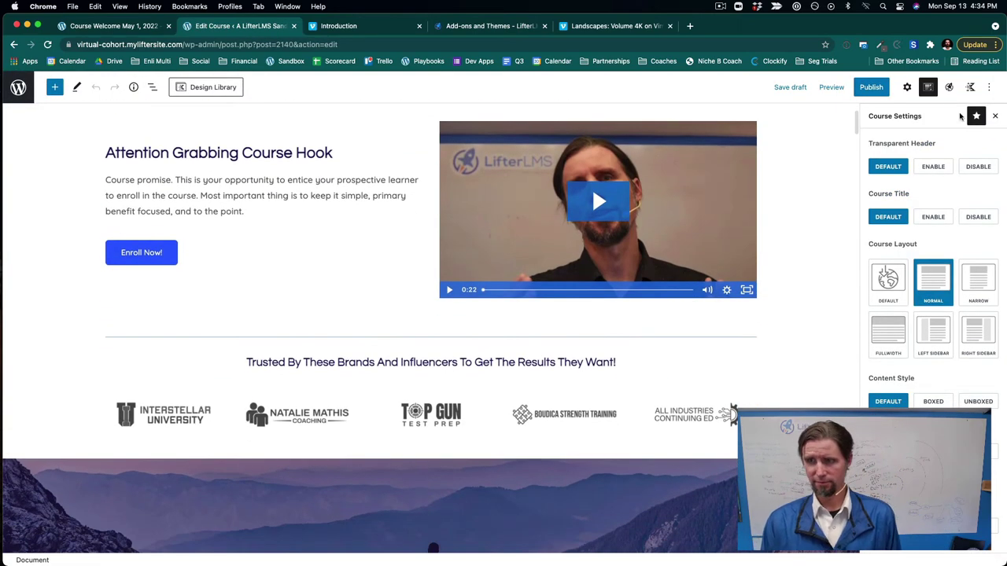
pyautogui.click(907, 86)
pyautogui.scroll(-3, 957, 396)
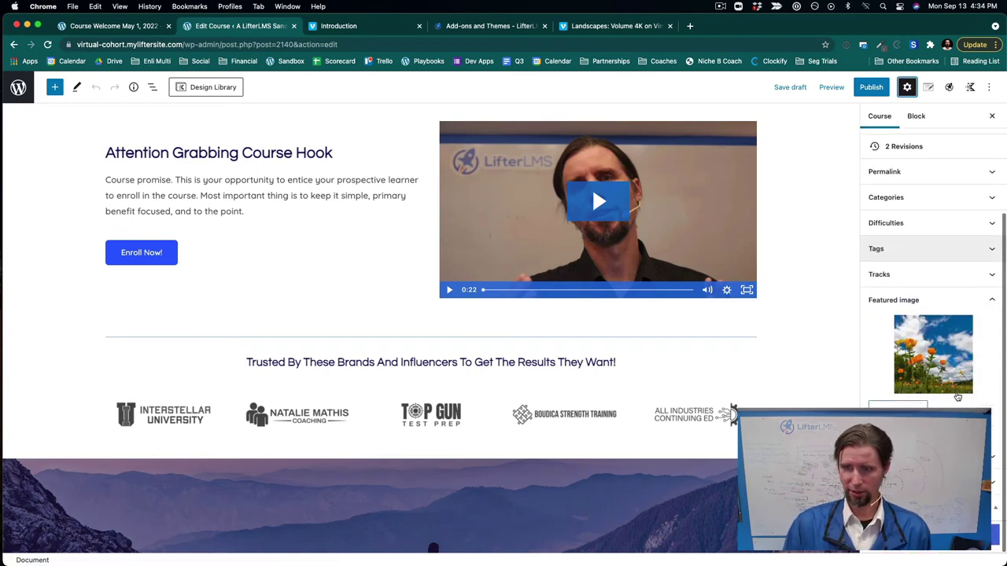
pyautogui.click(940, 358)
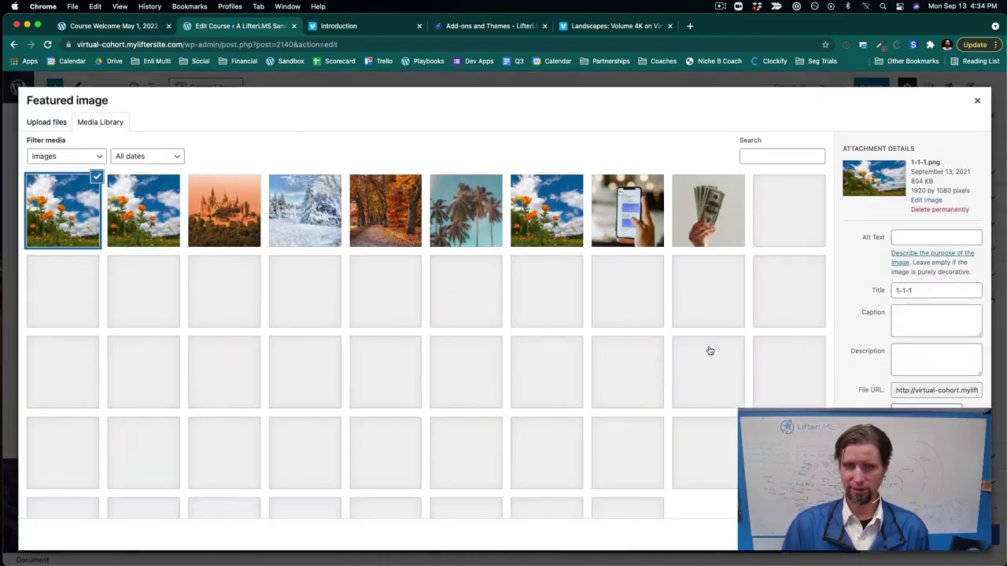
pyautogui.click(446, 202)
pyautogui.click(940, 535)
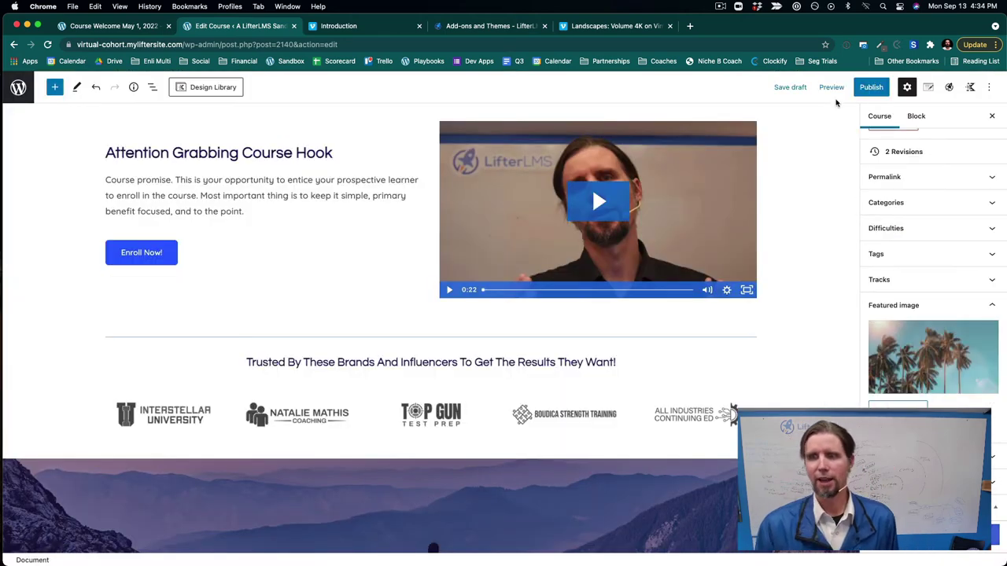
# Step: Publish the Summer 2022 course, then check its live page and its listing in the course catalog
pyautogui.click(871, 88)
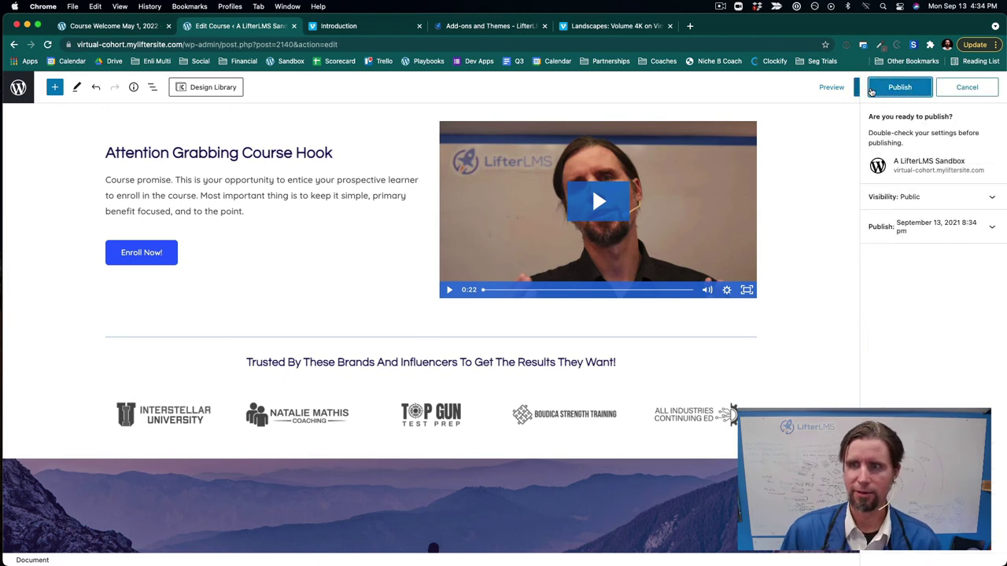
pyautogui.click(875, 88)
pyautogui.click(852, 88)
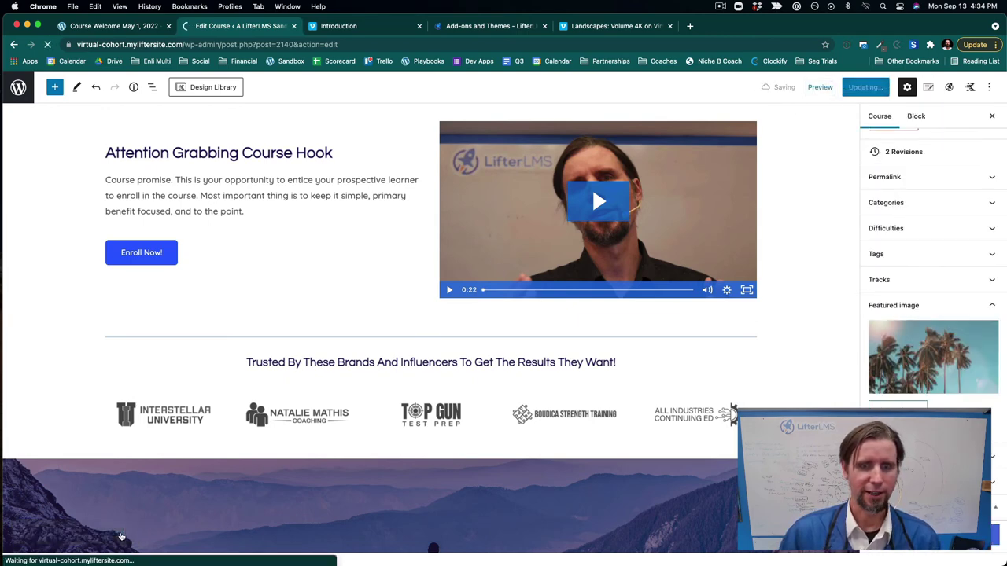
pyautogui.scroll(-5, 433, 405)
pyautogui.scroll(10, 433, 405)
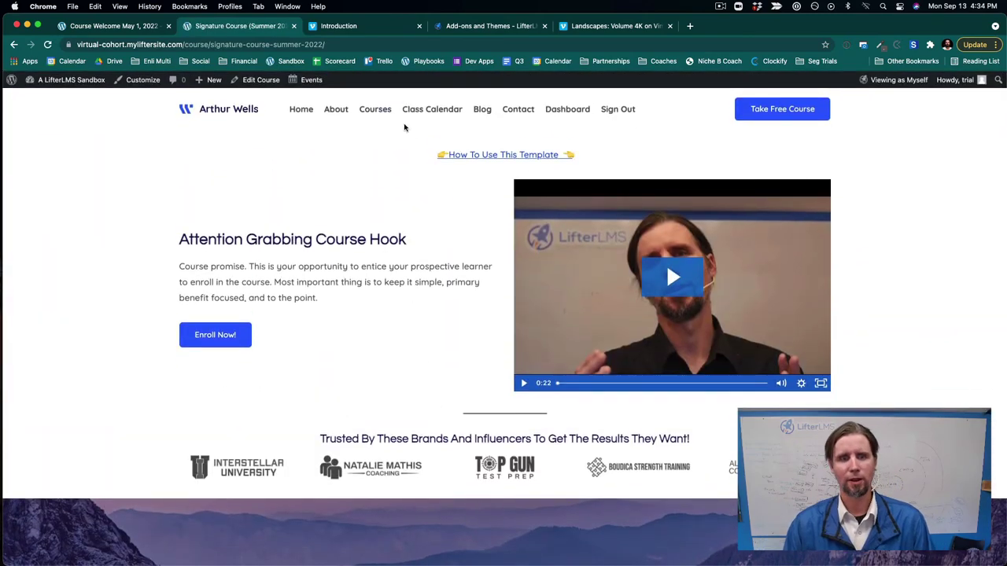
pyautogui.click(374, 109)
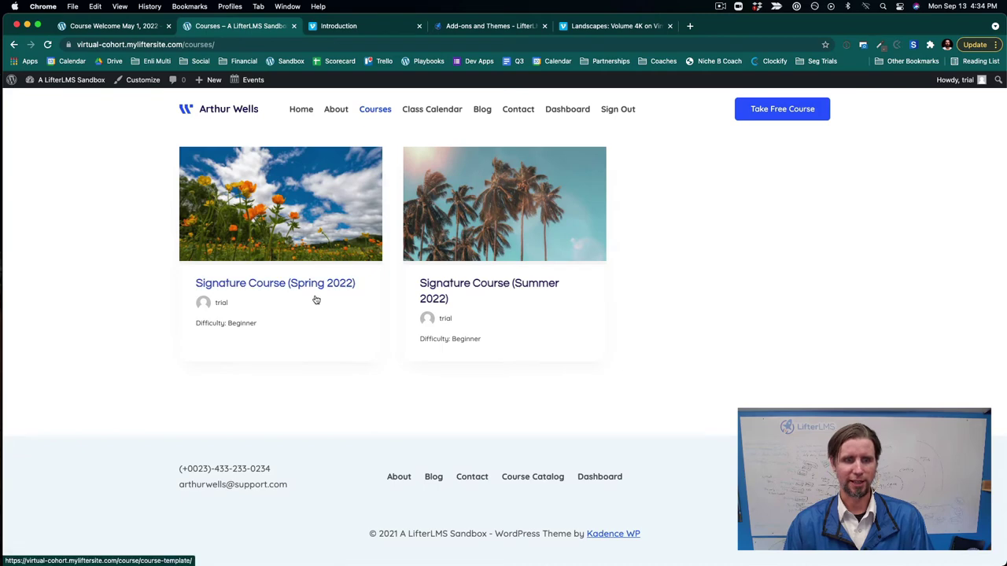
# Step: Open Signature Course (Spring 2022) from the catalog for editing and display the Restrictions settings in its Course Options
pyautogui.click(266, 285)
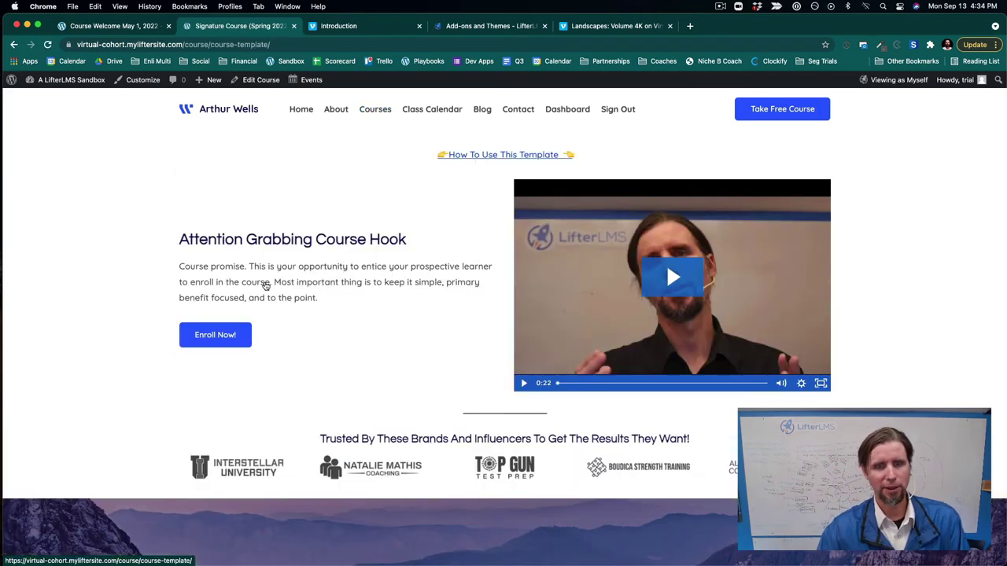
pyautogui.click(262, 82)
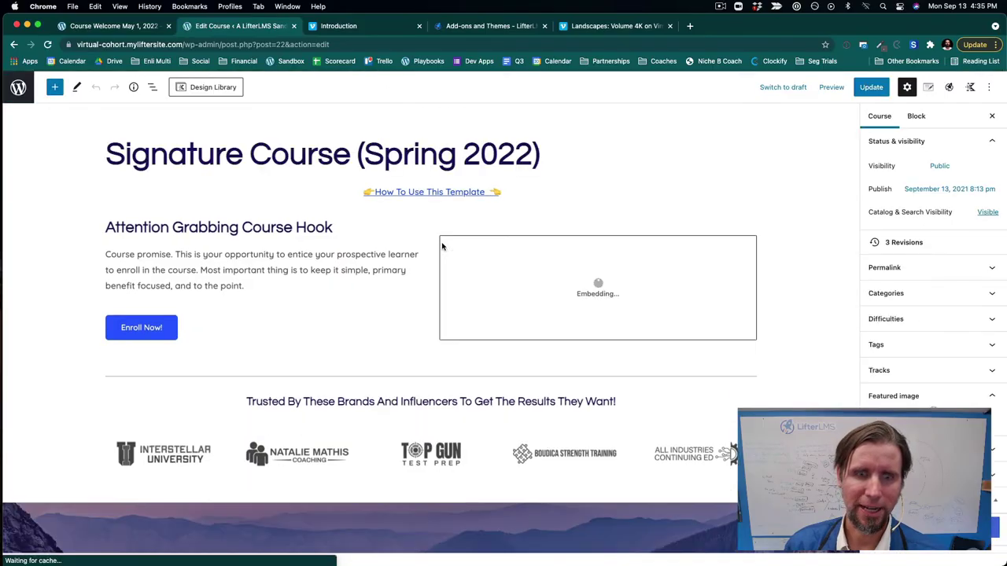
pyautogui.scroll(-7, 442, 246)
pyautogui.scroll(-20, 442, 246)
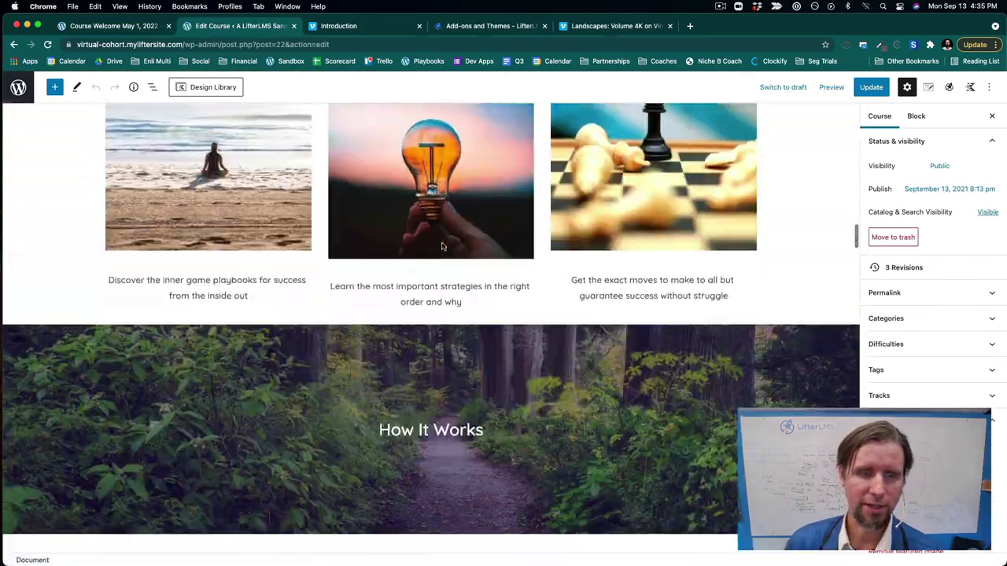
pyautogui.scroll(-20, 442, 247)
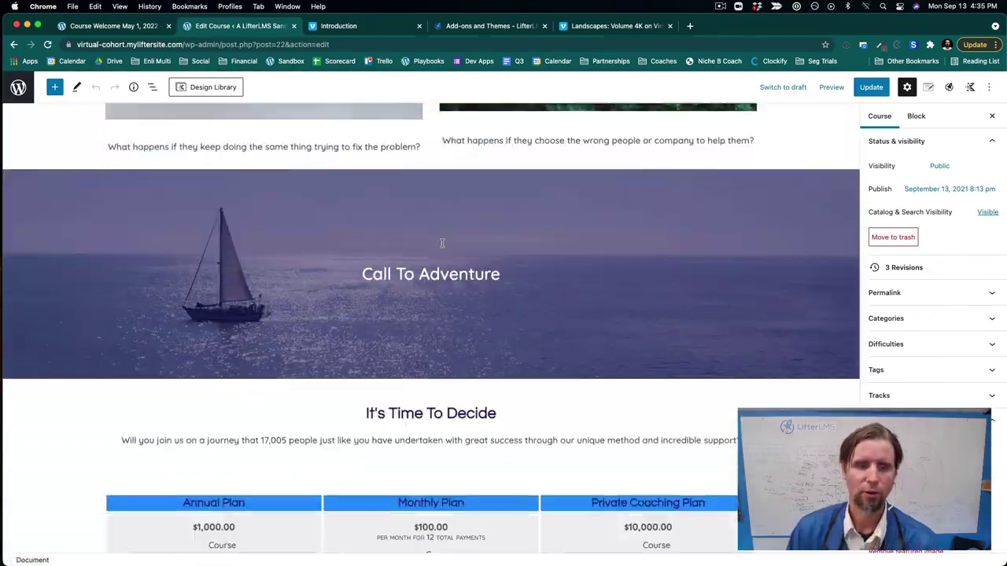
pyautogui.scroll(-7, 442, 246)
pyautogui.scroll(3, 443, 247)
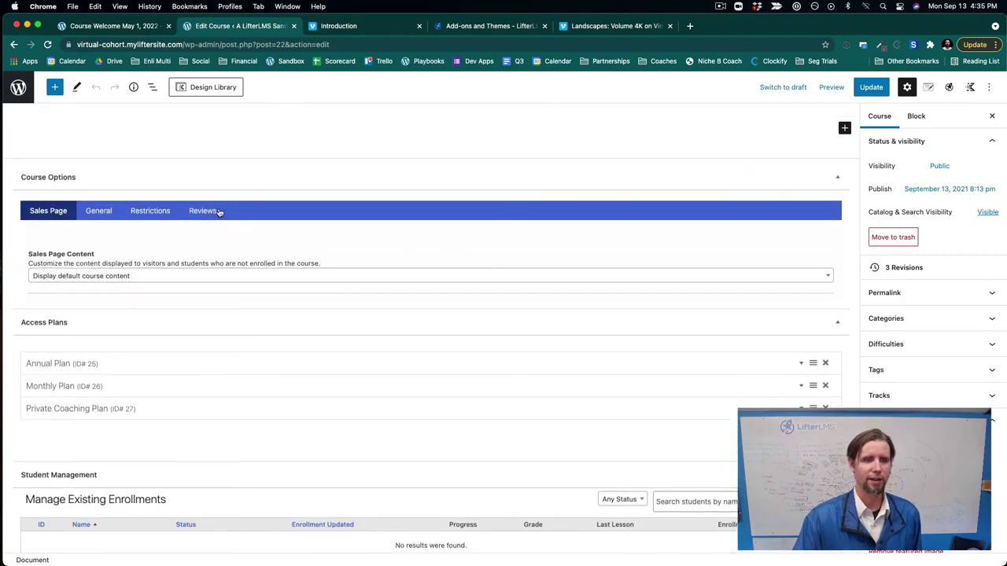
pyautogui.click(154, 211)
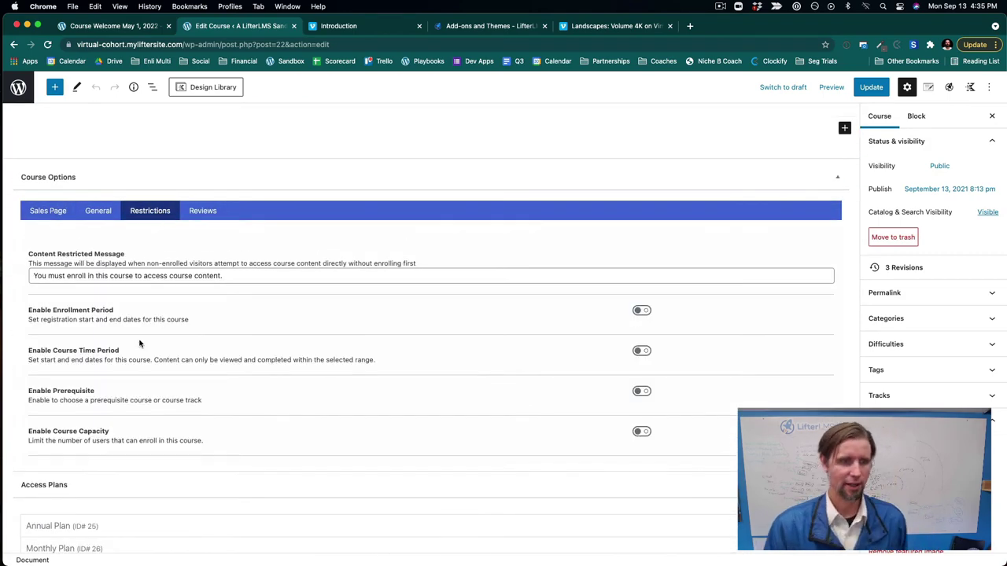
# Step: Enable the enrollment period for the Spring 2022 course and set its enrollment start date to 04/01/2022
pyautogui.click(637, 310)
pyautogui.click(75, 375)
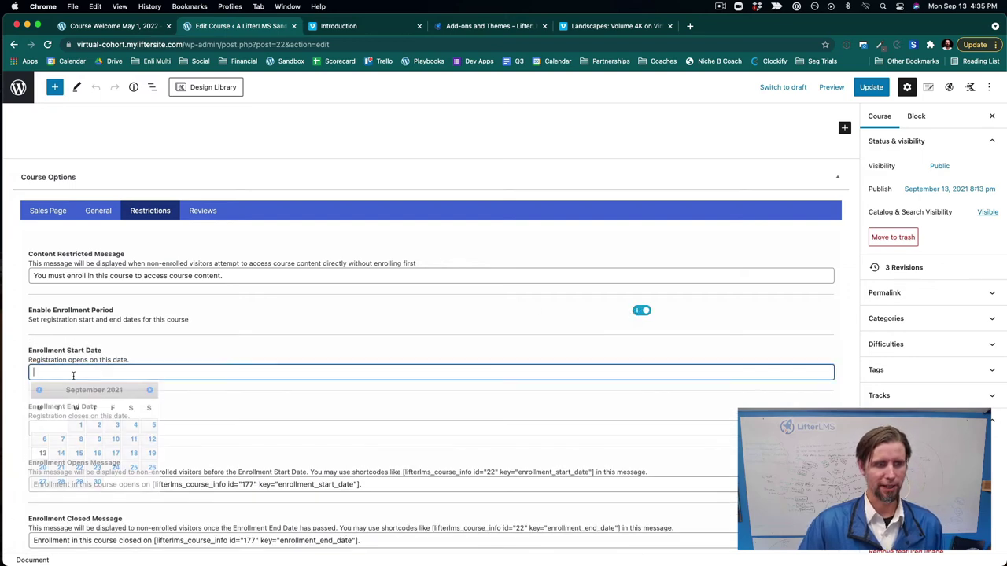
pyautogui.click(150, 391)
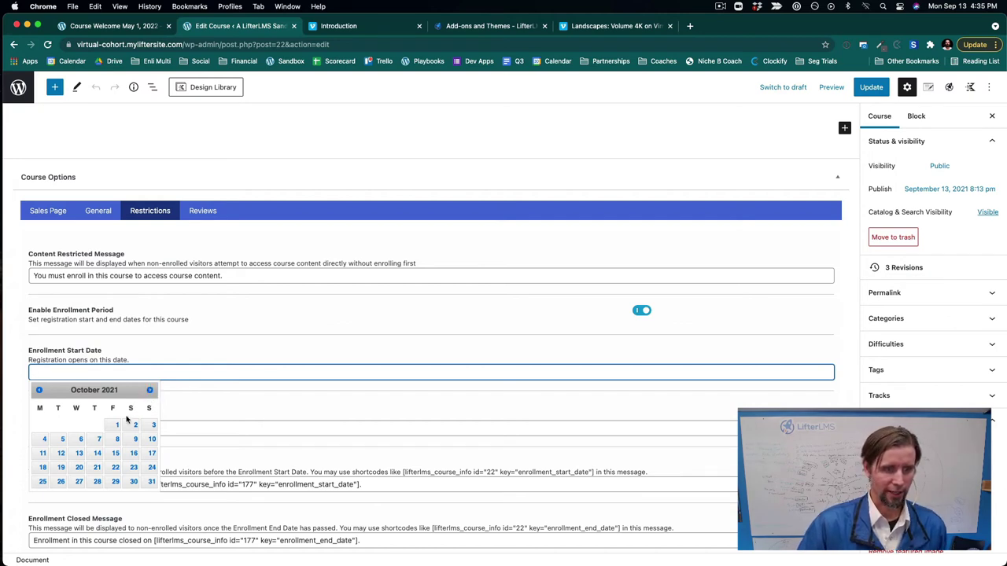
pyautogui.click(150, 391)
pyautogui.click(149, 391)
pyautogui.click(150, 391)
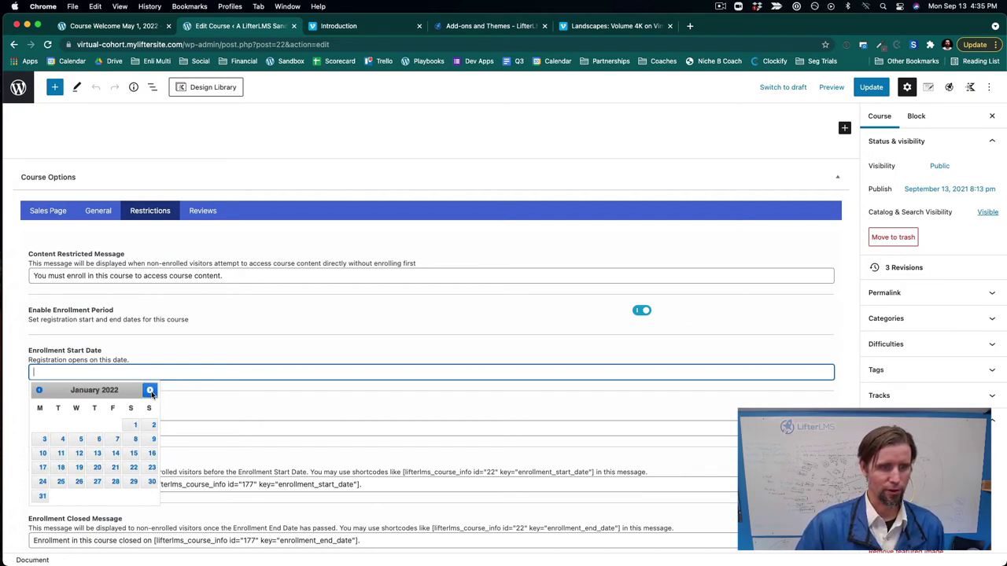
pyautogui.click(149, 391)
pyautogui.click(150, 391)
pyautogui.click(150, 391)
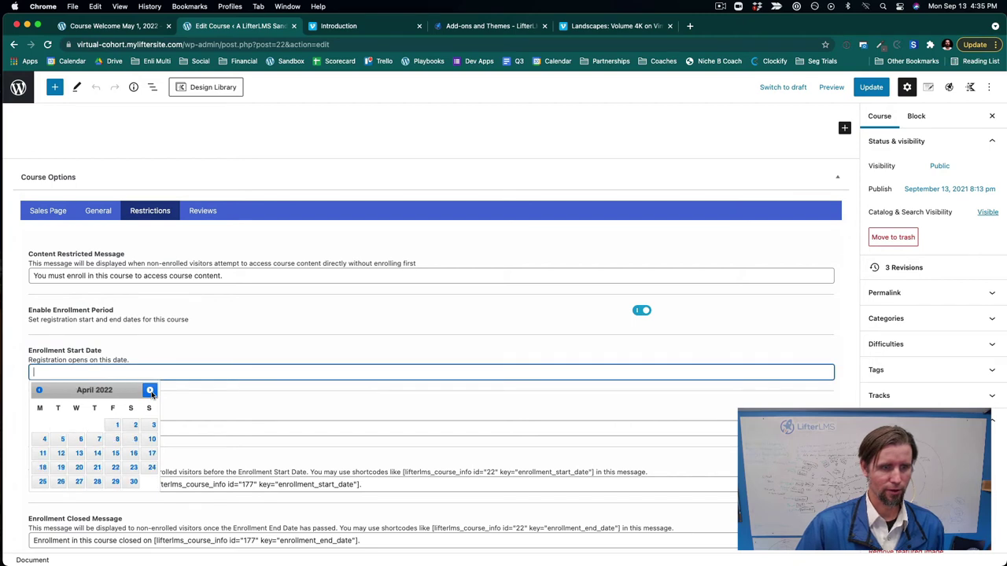
pyautogui.click(116, 425)
# Step: Set the enrollment end date to 04/30/2022 and update the Spring 2022 course
pyautogui.click(112, 429)
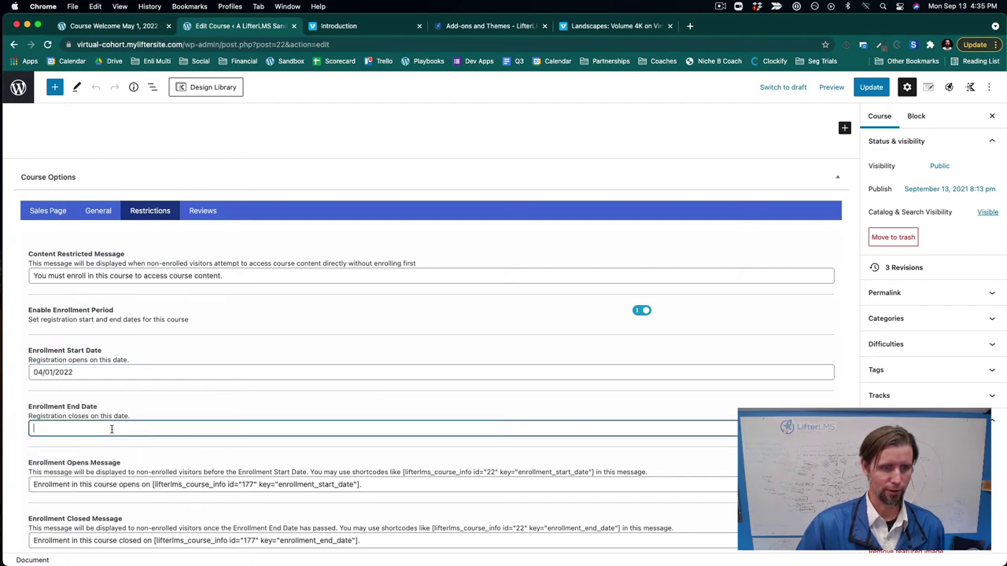
pyautogui.click(149, 446)
pyautogui.click(149, 446)
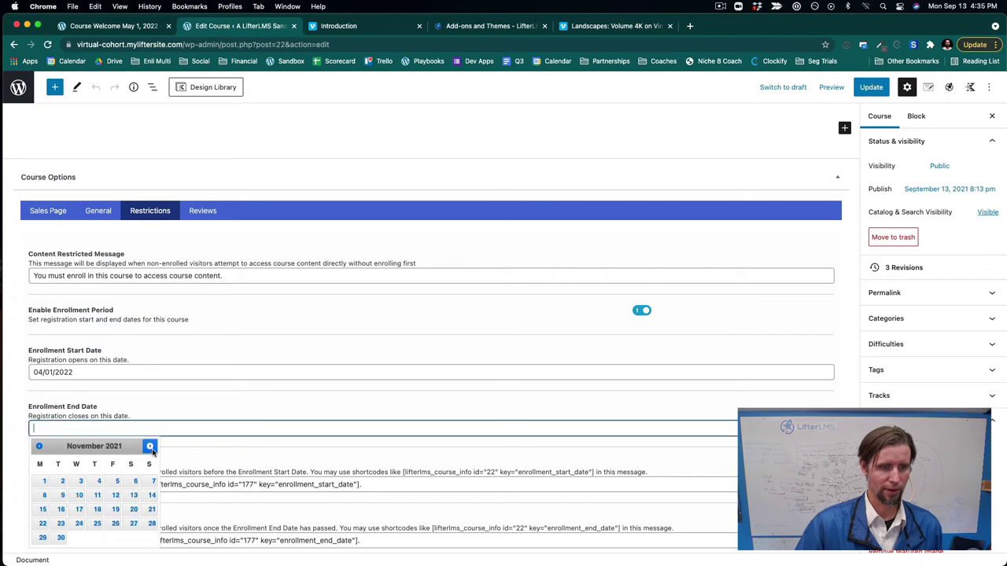
pyautogui.click(149, 446)
pyautogui.click(150, 446)
pyautogui.click(149, 446)
pyautogui.click(149, 446)
pyautogui.click(149, 446)
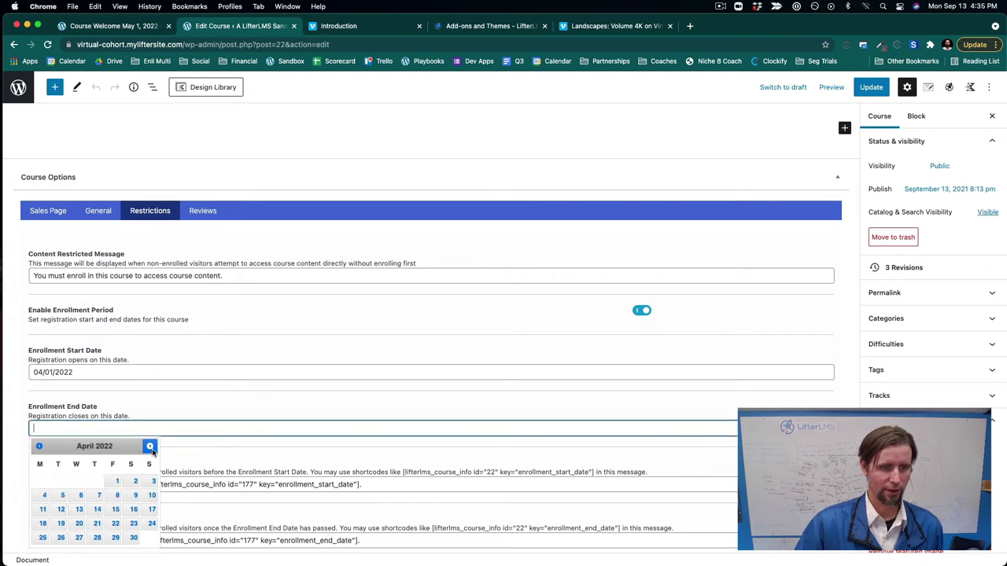
pyautogui.click(134, 537)
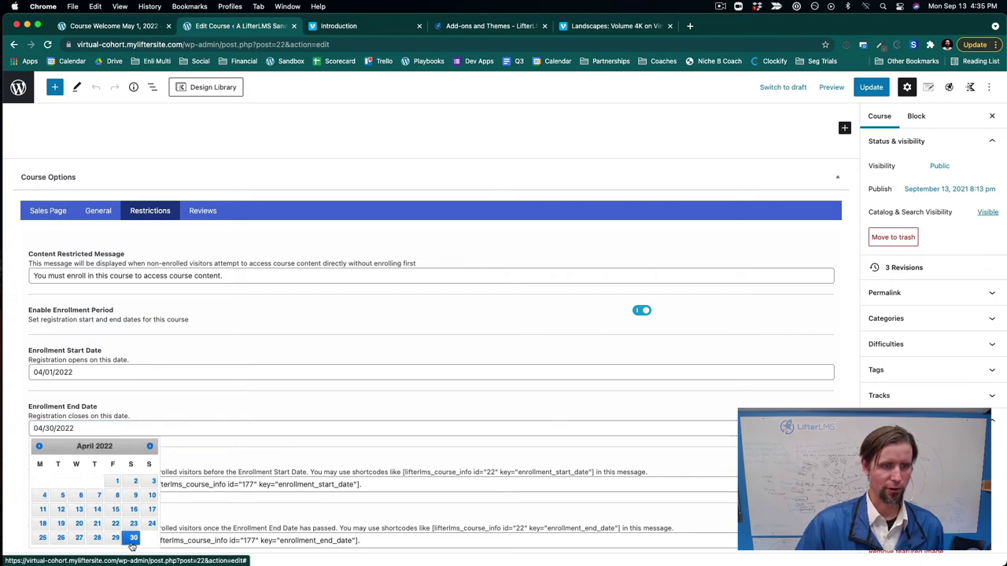
pyautogui.click(872, 90)
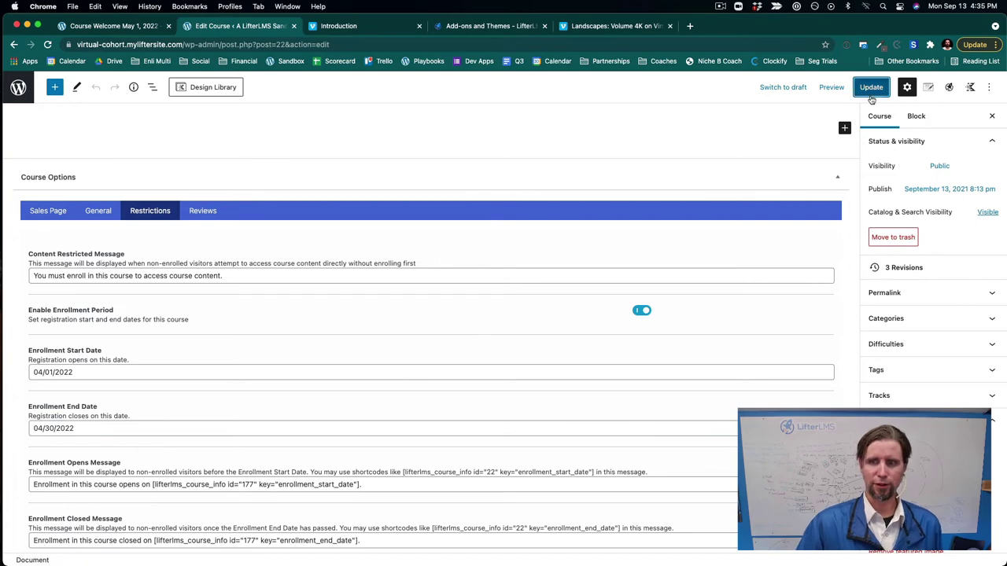
# Step: Review the saved enrollment restrictions and view the Spring 2022 course's live page
pyautogui.scroll(-4, 777, 205)
pyautogui.scroll(4, 729, 245)
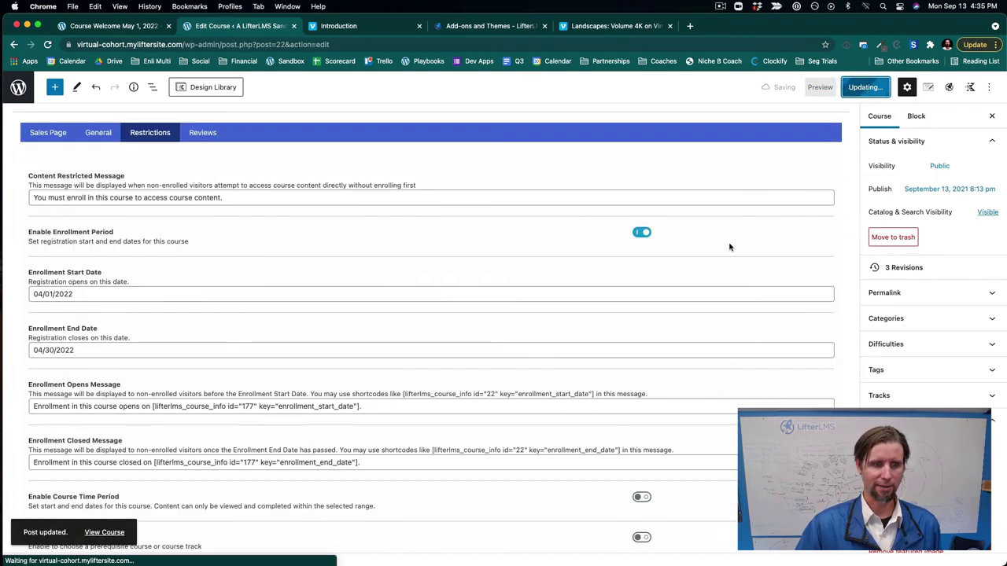
pyautogui.scroll(-5, 729, 247)
pyautogui.scroll(5, 729, 247)
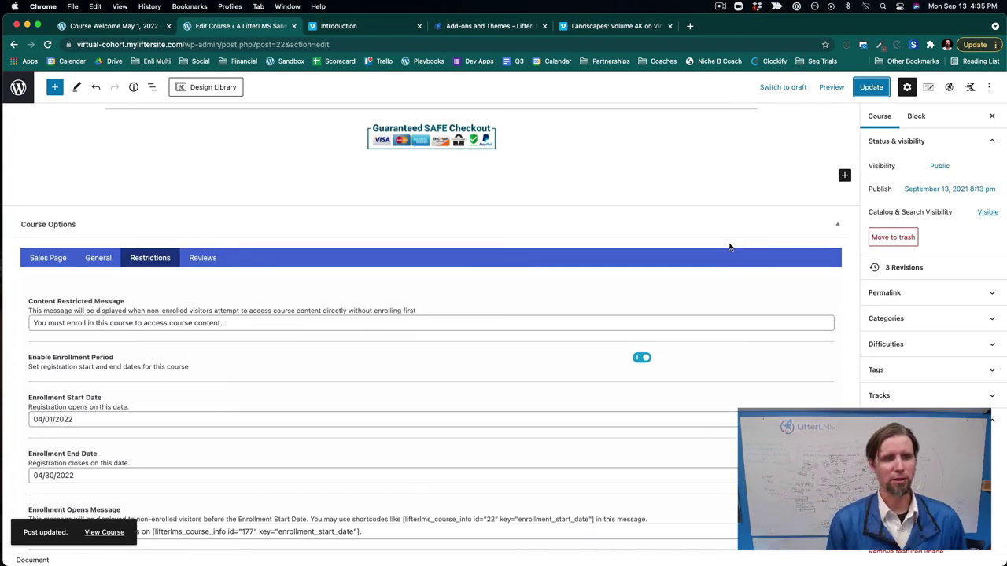
pyautogui.scroll(15, 729, 247)
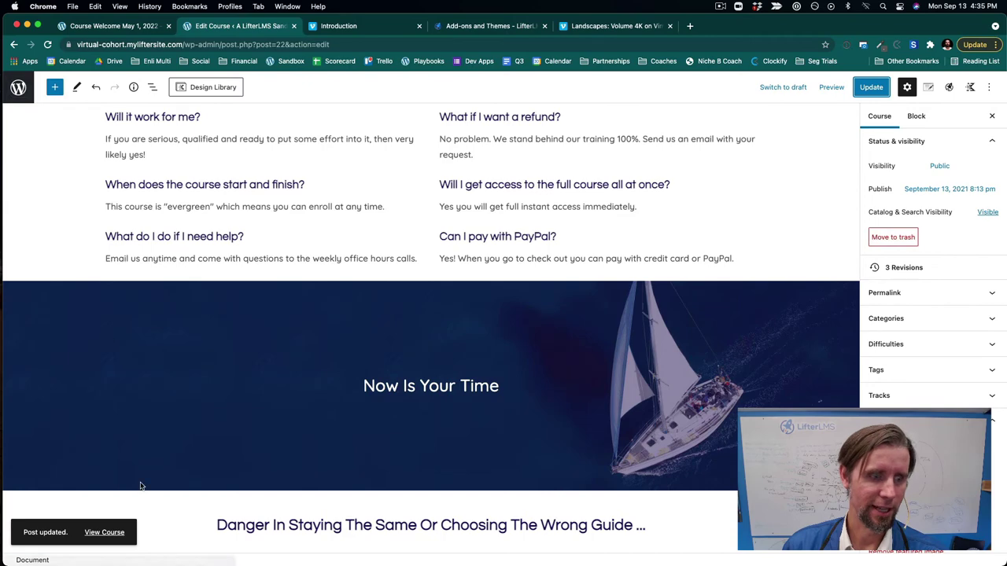
pyautogui.click(114, 535)
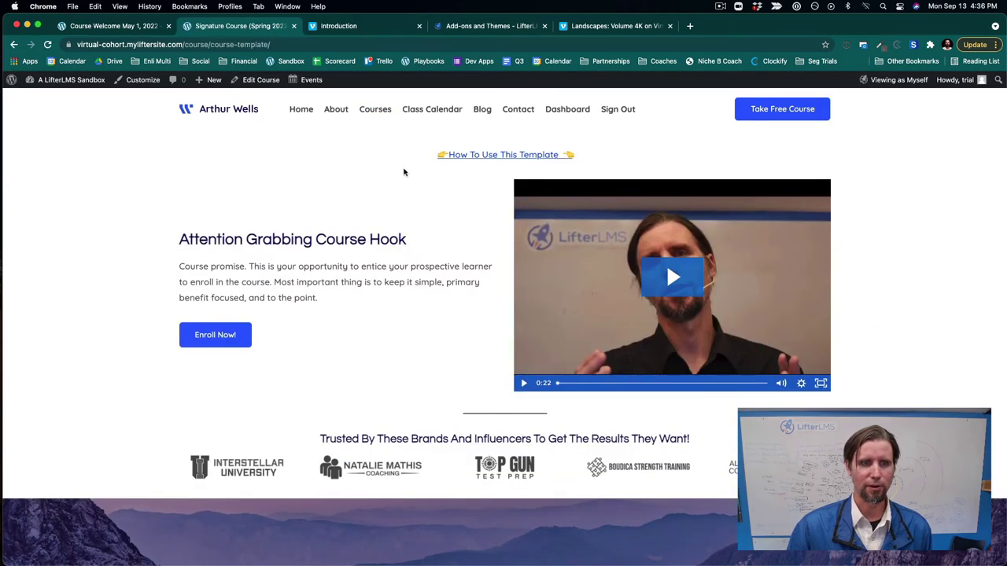
# Step: Reopen the Spring 2022 course for editing, enroll the trial user as a new student, and update the course
pyautogui.click(265, 81)
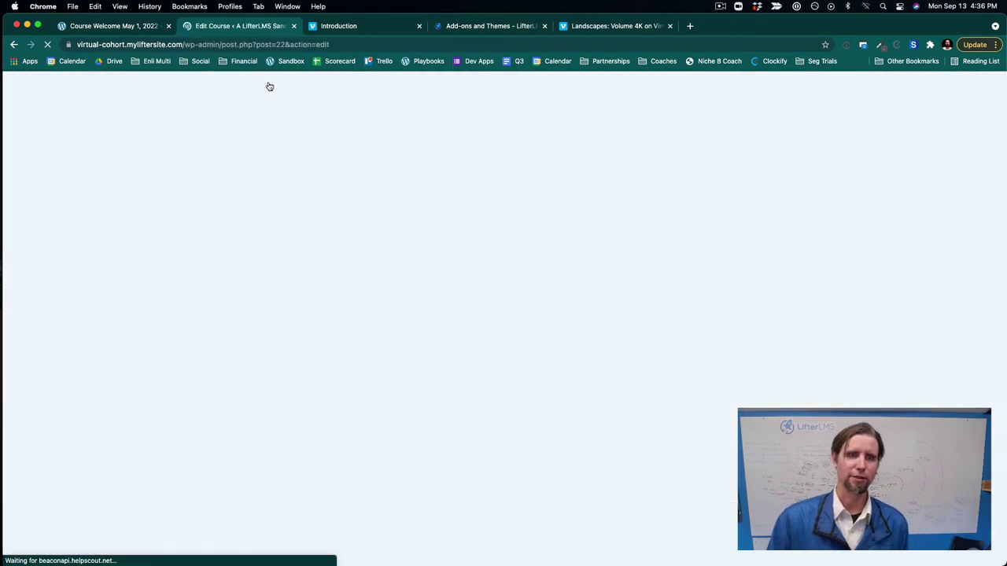
pyautogui.scroll(-20, 485, 312)
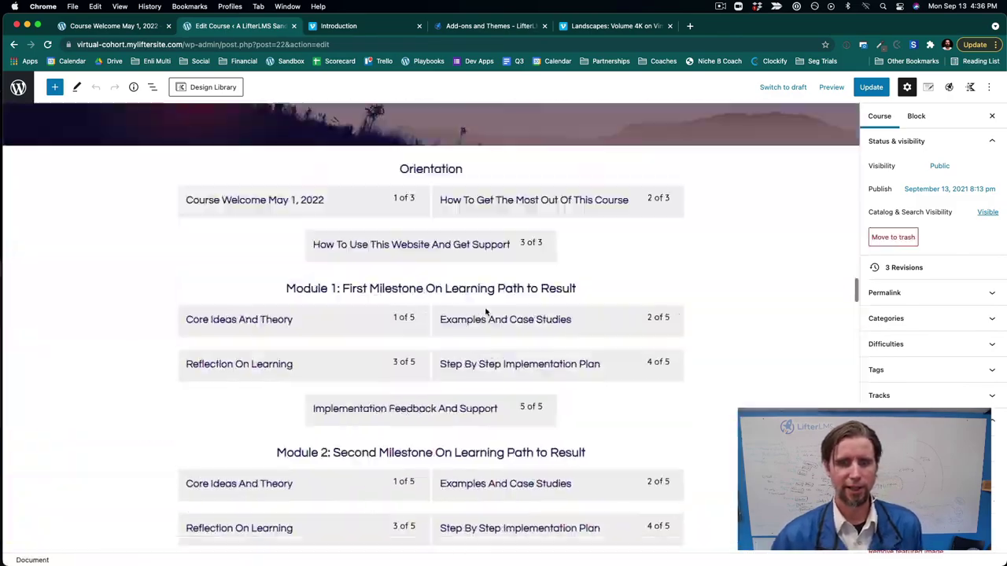
pyautogui.scroll(-20, 485, 312)
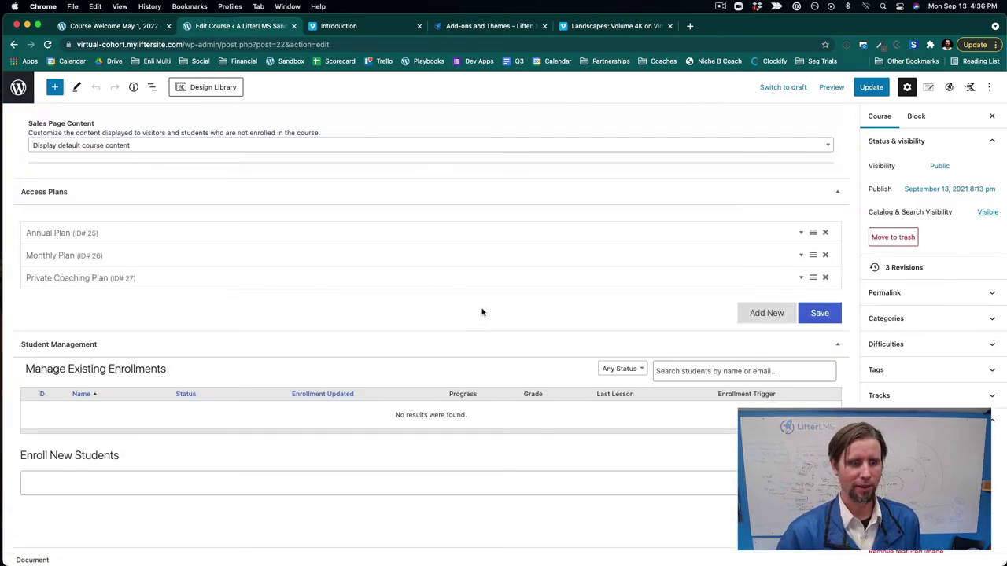
pyautogui.click(113, 472)
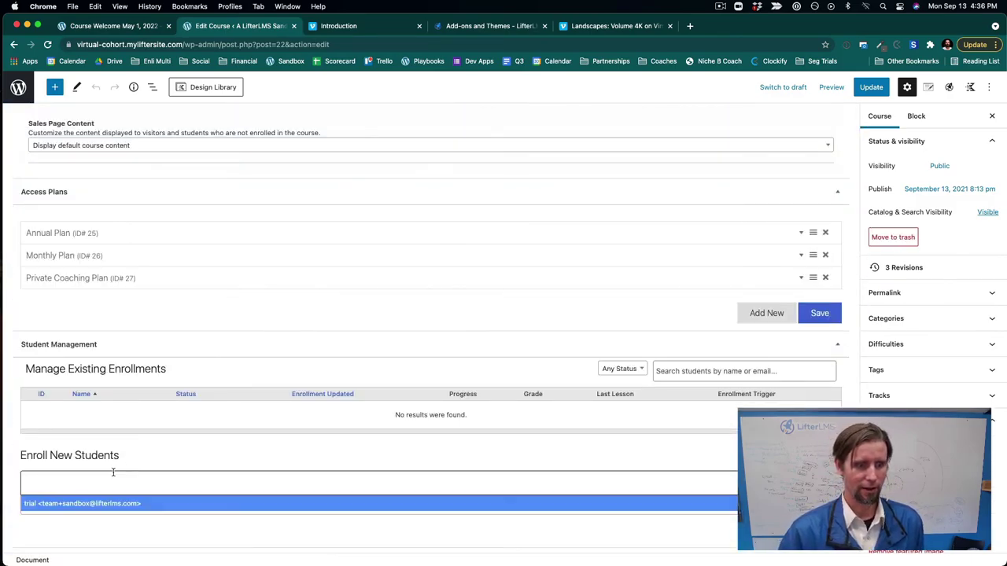
pyautogui.click(101, 504)
pyautogui.click(787, 483)
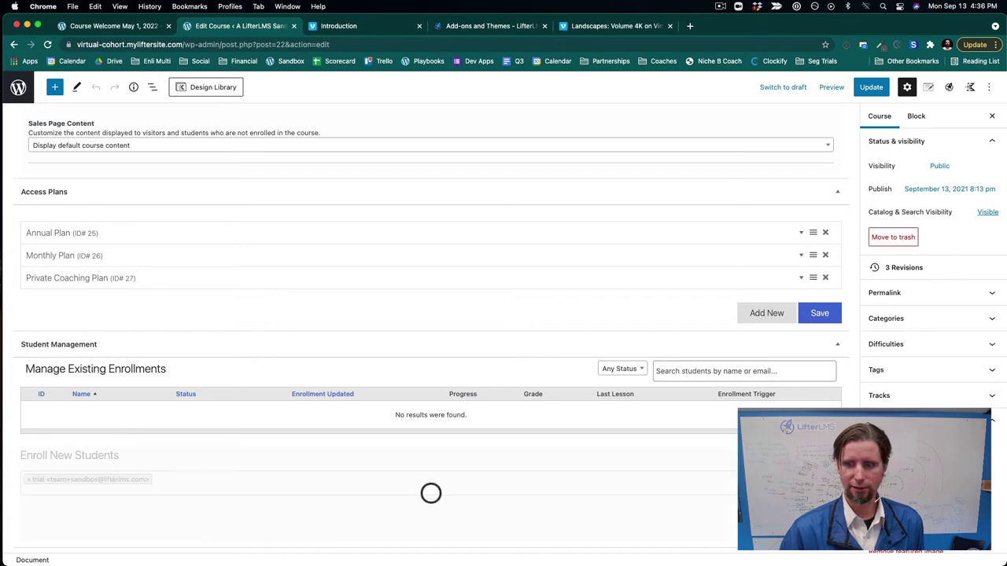
pyautogui.click(869, 89)
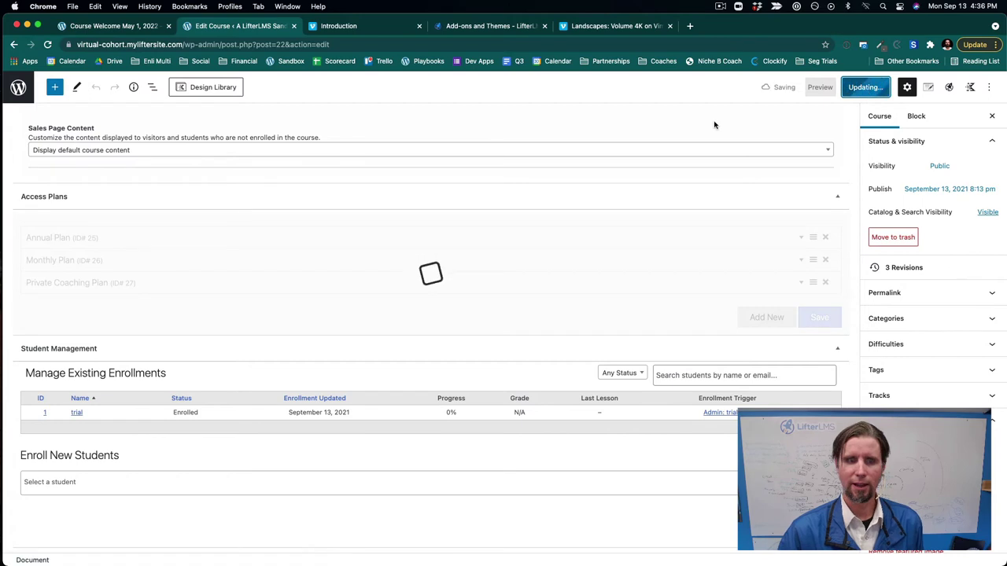
# Step: View the live course as the enrolled student, dismiss the enrollment notification, and go to the student dashboard
pyautogui.click(102, 532)
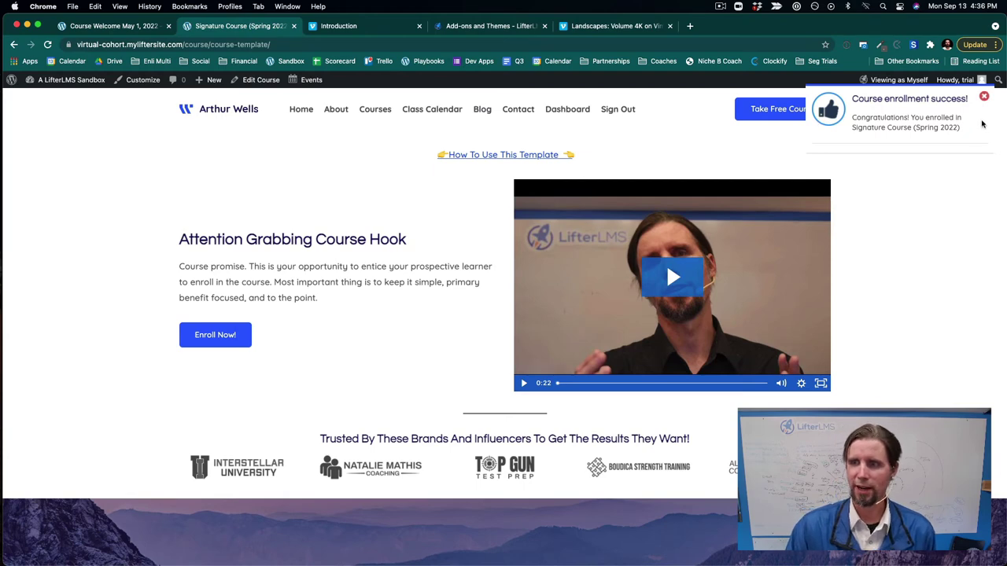
pyautogui.click(983, 98)
pyautogui.click(567, 111)
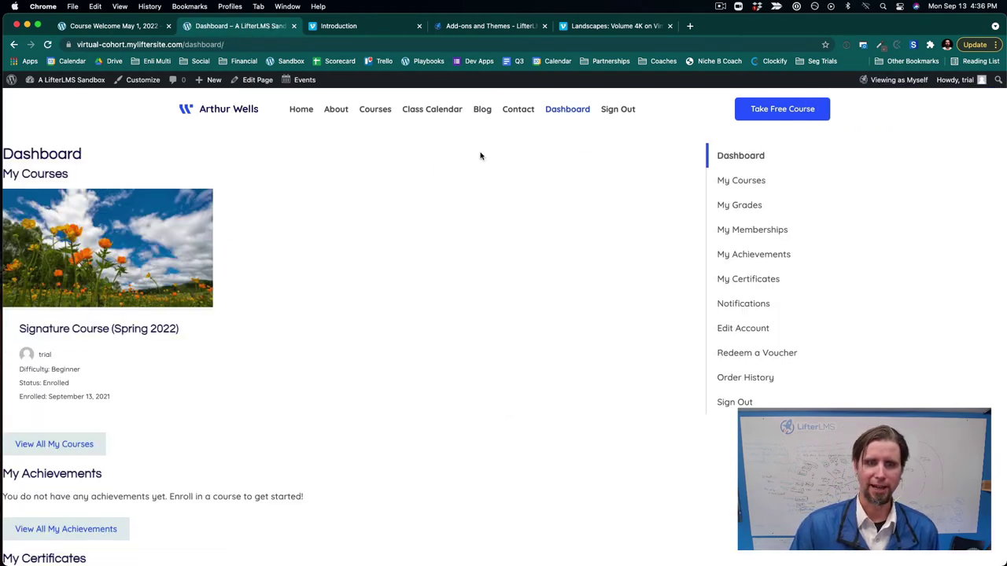
# Step: Edit the Dashboard page, set its page layout to Normal in the page settings, and update it
pyautogui.click(246, 85)
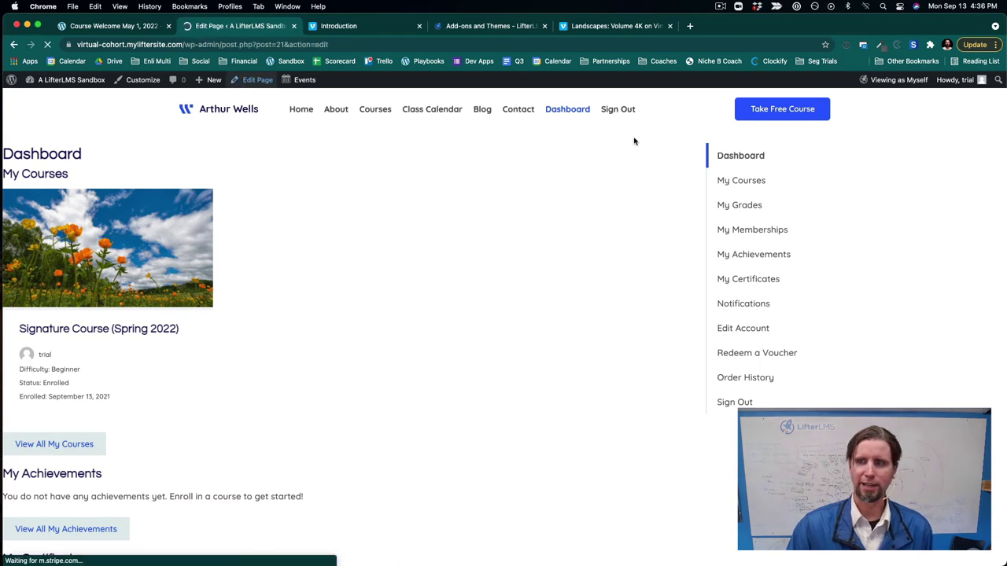
pyautogui.click(970, 87)
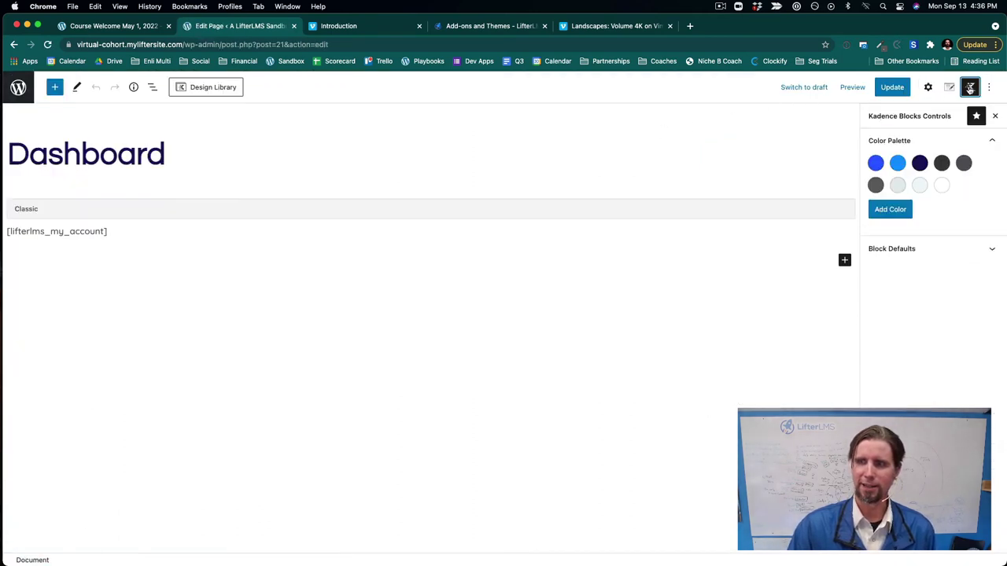
pyautogui.click(948, 88)
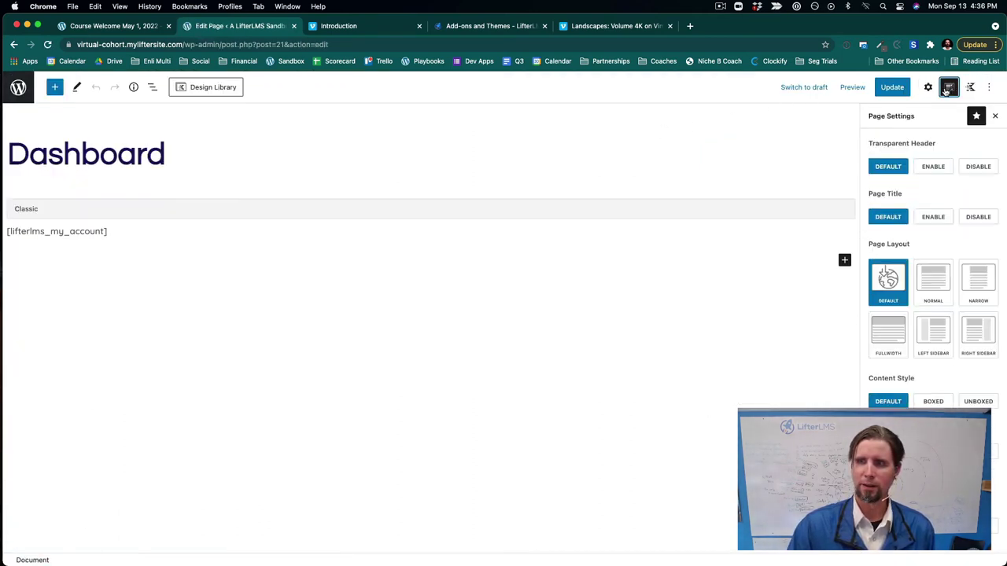
pyautogui.click(932, 274)
pyautogui.click(908, 89)
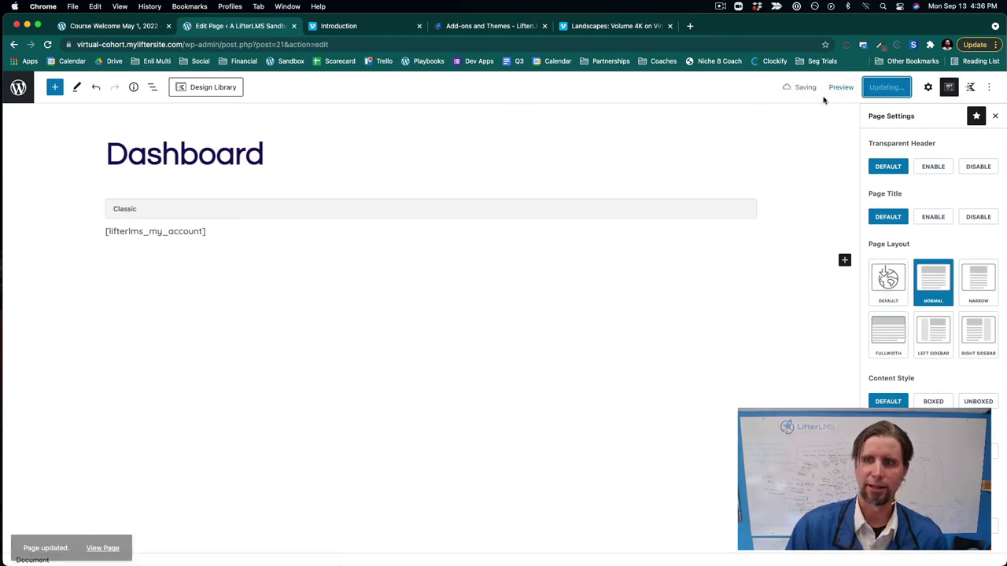
# Step: View the updated Dashboard page and look over its courses, achievements and certificates sections
pyautogui.click(103, 534)
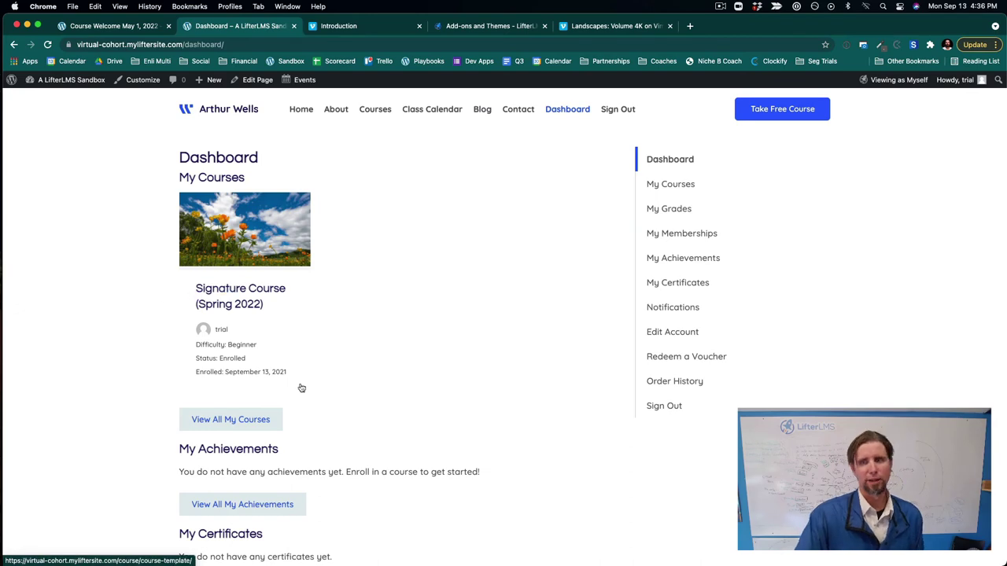
pyautogui.scroll(-3, 300, 400)
pyautogui.scroll(4, 299, 412)
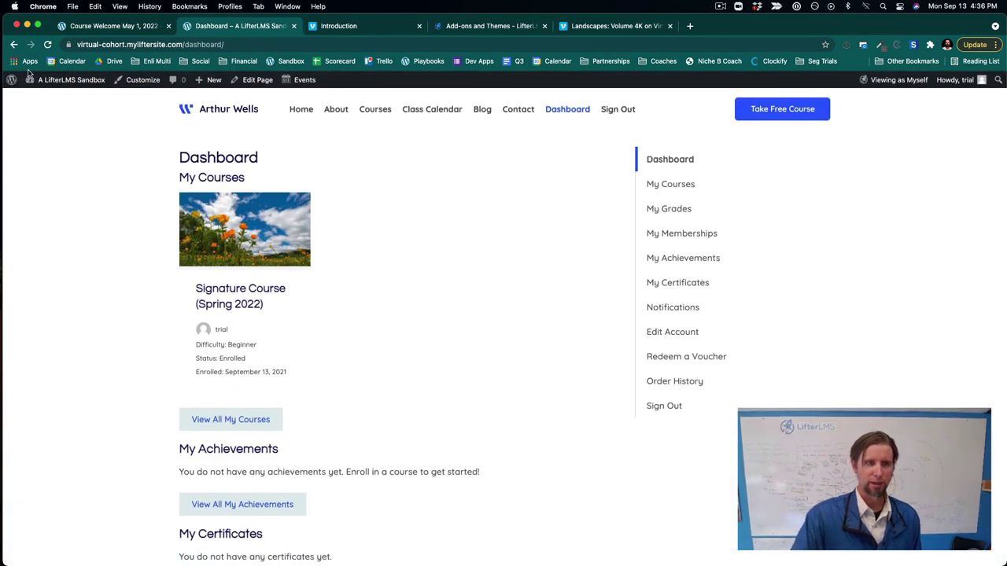
pyautogui.scroll(-4, 366, 468)
pyautogui.scroll(5, 367, 470)
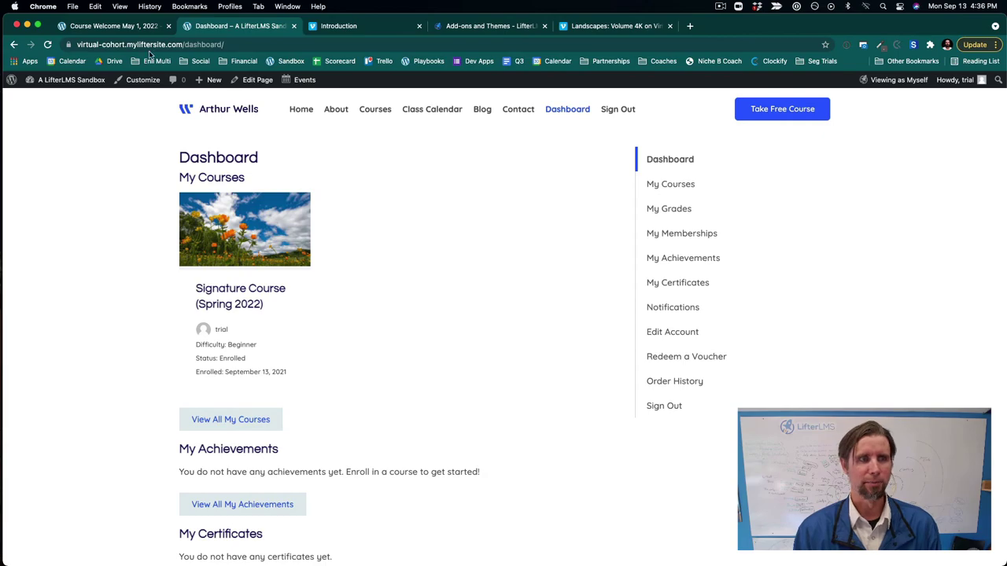
# Step: From the enrolled Spring 2022 course, open the Course Welcome May 1, 2022 lesson, mark it complete, and dismiss the completion notification
pyautogui.click(273, 213)
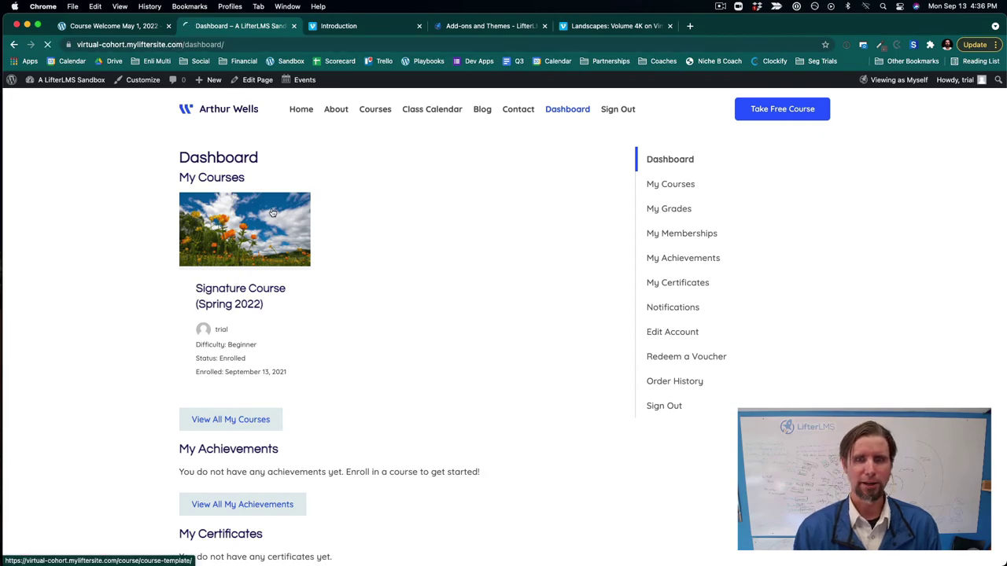
pyautogui.scroll(-15, 533, 429)
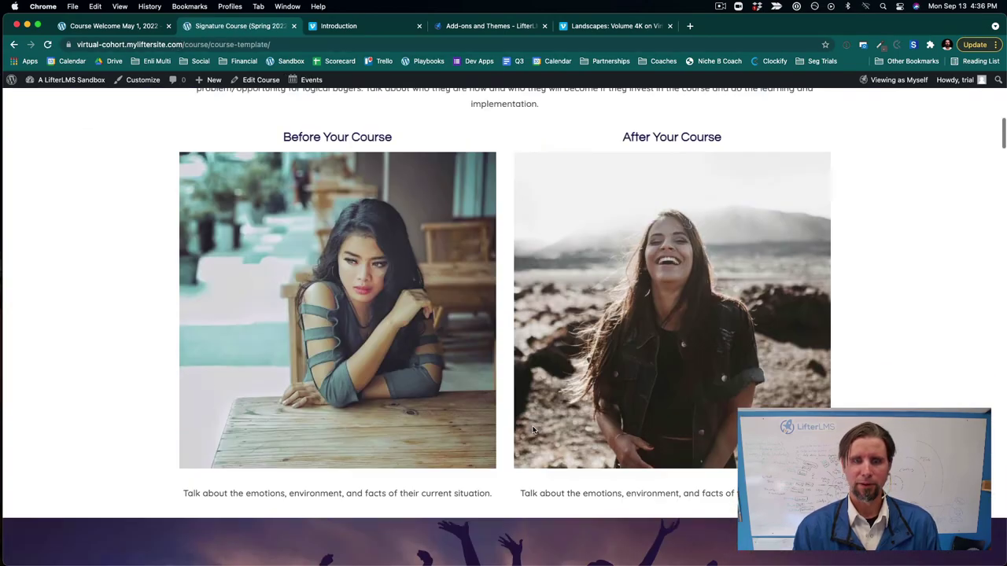
pyautogui.scroll(-20, 532, 430)
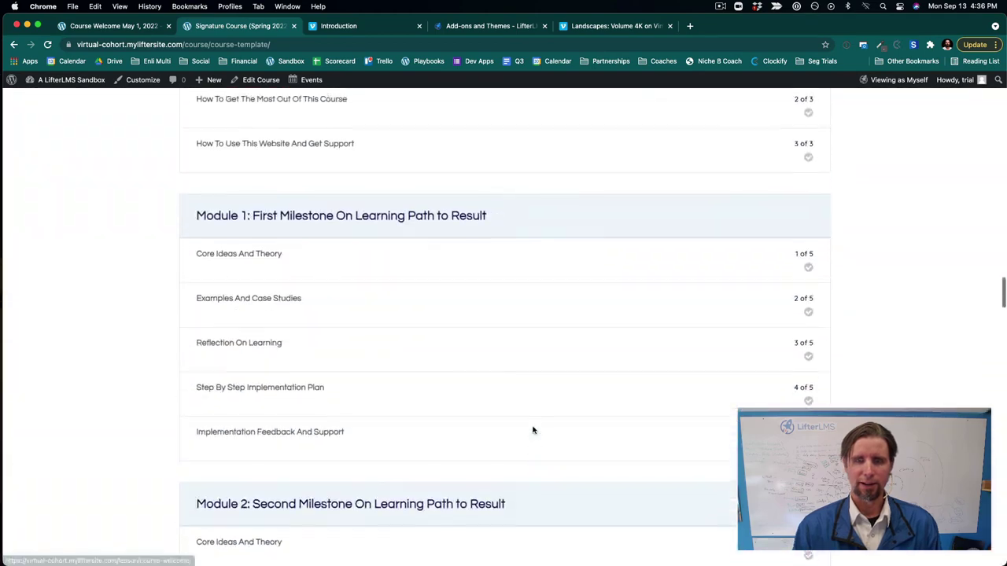
pyautogui.scroll(5, 511, 424)
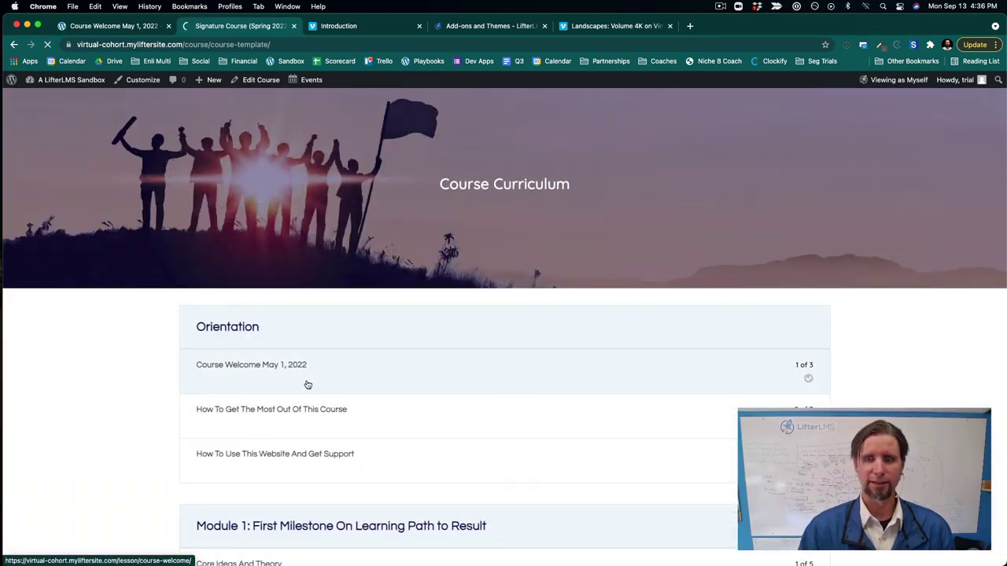
pyautogui.scroll(-3, 378, 441)
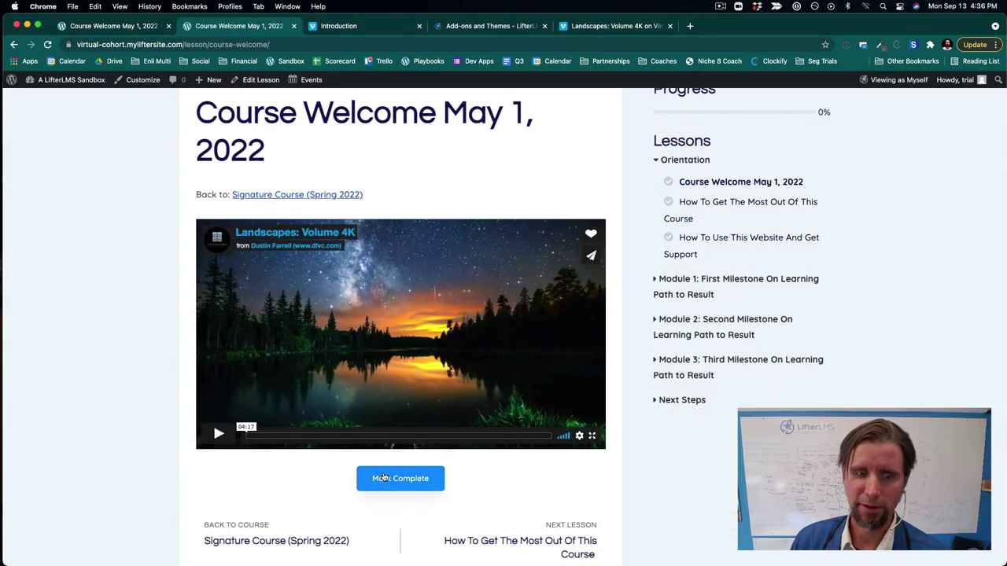
pyautogui.click(385, 478)
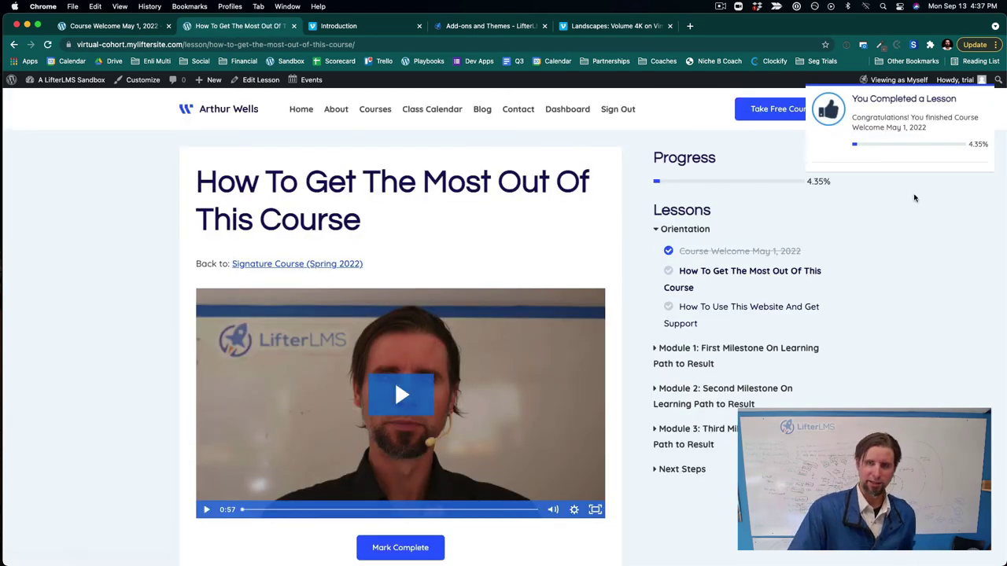
pyautogui.click(983, 98)
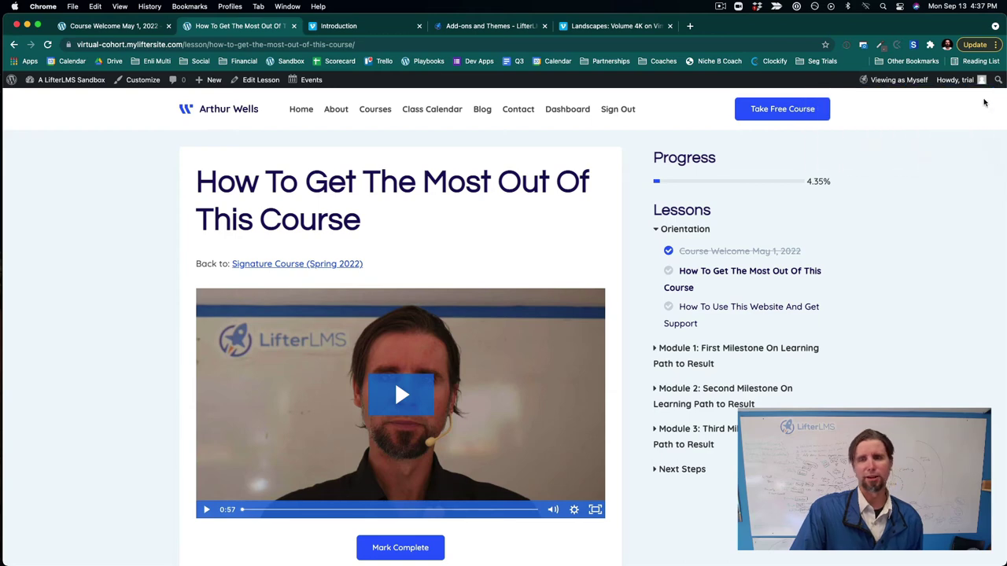
# Step: Edit the How To Get The Most Out Of This Course lesson and set its drip method to On a specific date
pyautogui.scroll(-5, 370, 332)
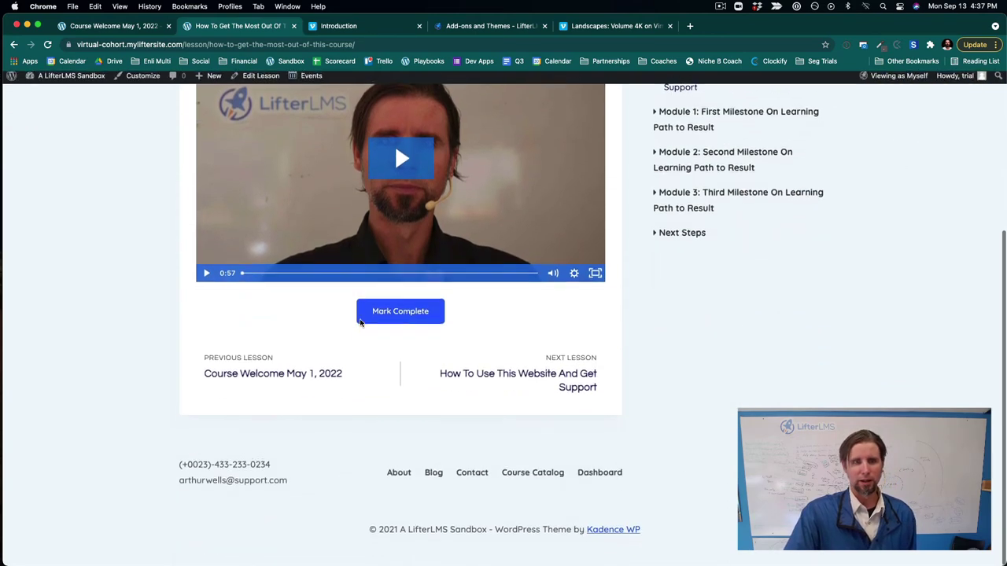
pyautogui.scroll(1, 215, 142)
pyautogui.click(244, 79)
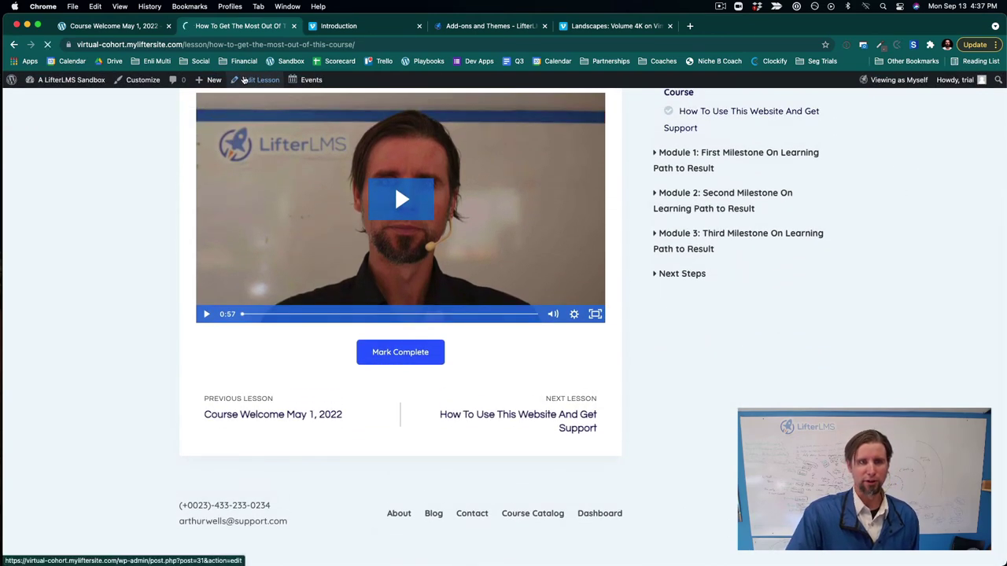
pyautogui.scroll(-2, 406, 332)
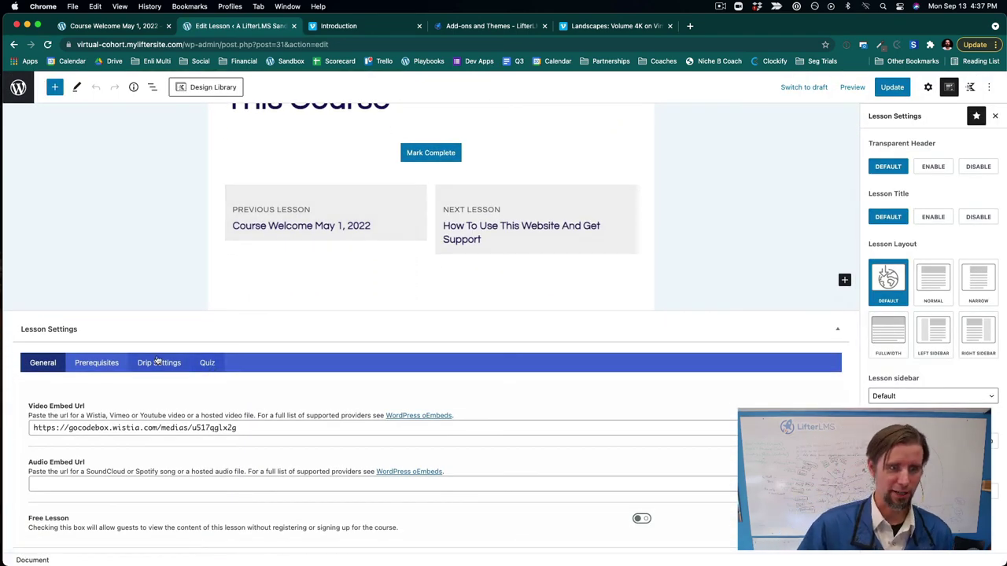
pyautogui.click(114, 362)
pyautogui.click(161, 463)
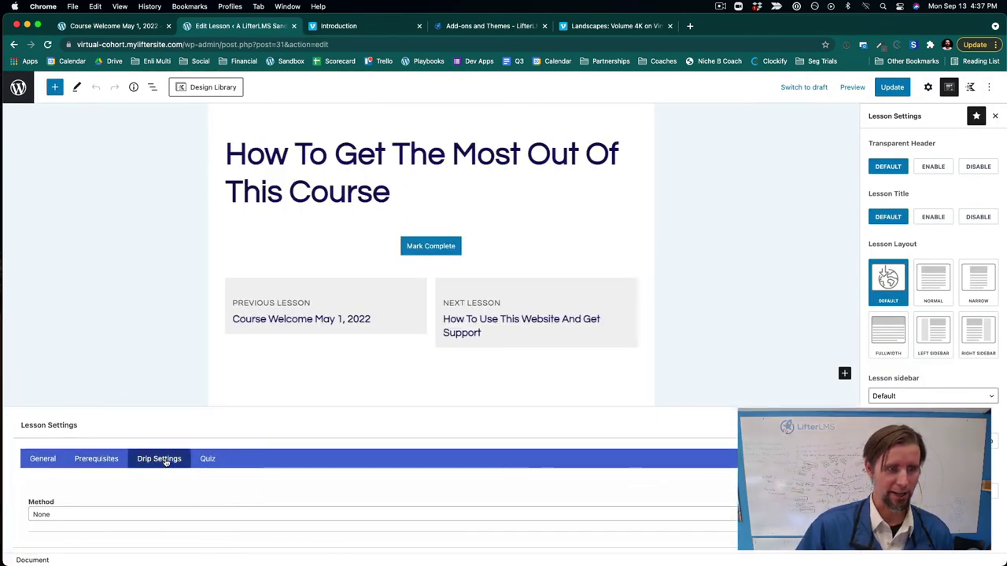
pyautogui.click(91, 515)
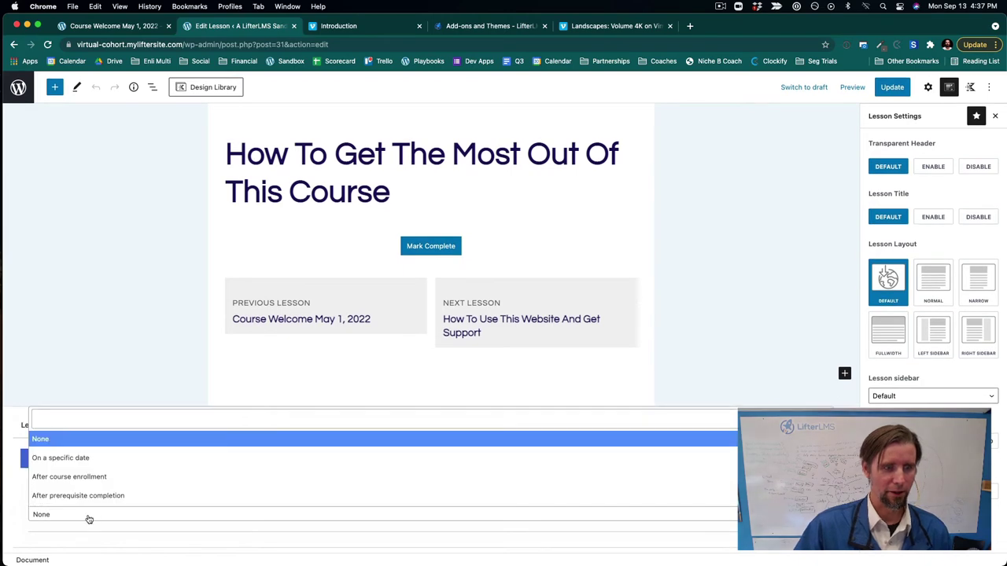
pyautogui.click(58, 464)
pyautogui.scroll(-3, 194, 490)
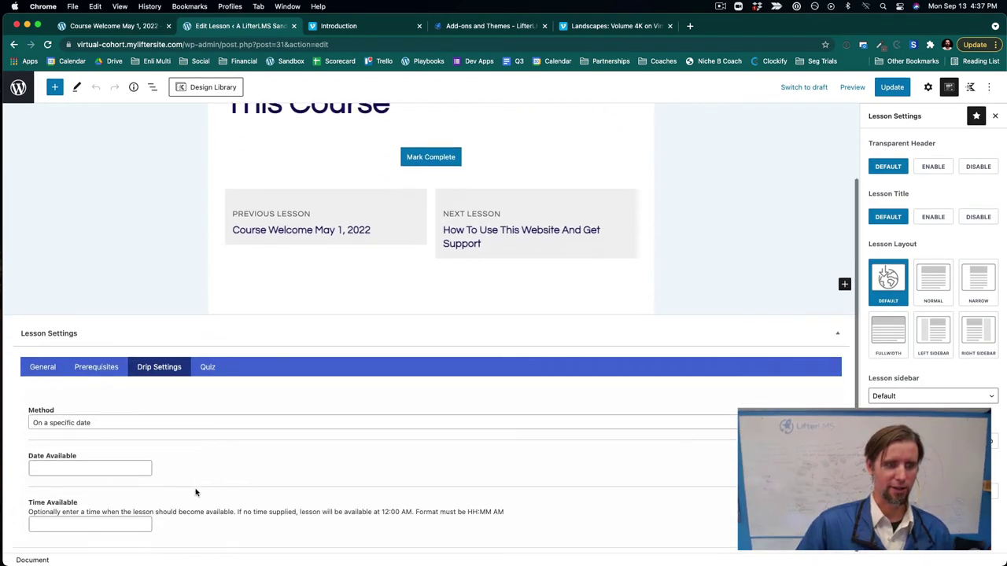
# Step: Set the lesson's available date to 05/01/2022 and update the lesson
pyautogui.click(97, 466)
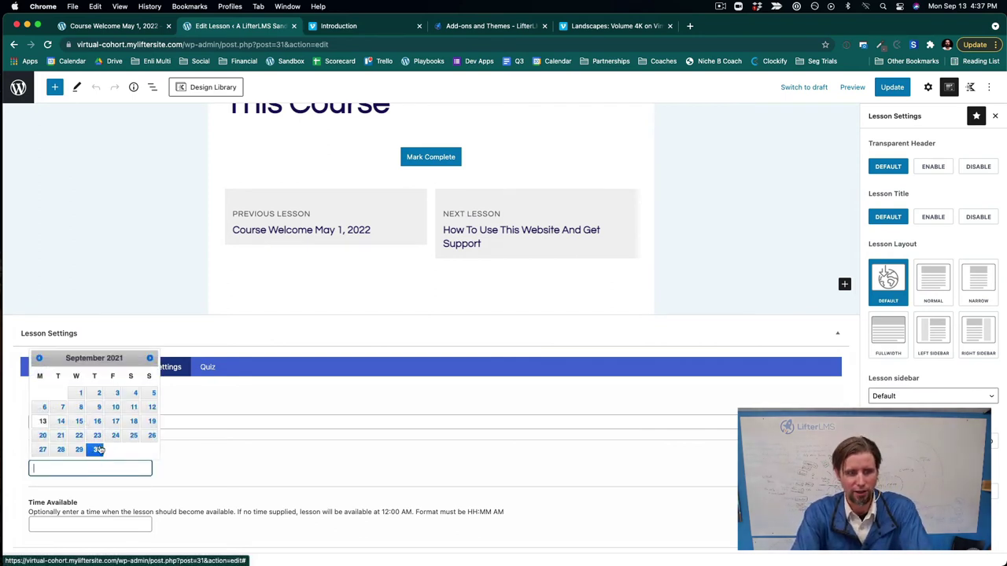
pyautogui.click(149, 357)
pyautogui.click(149, 358)
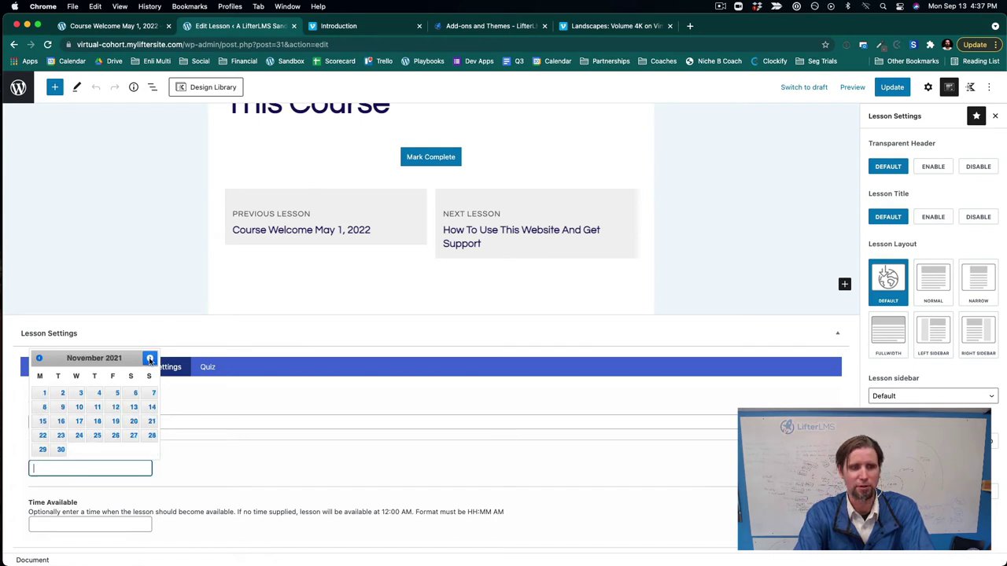
pyautogui.click(150, 358)
pyautogui.click(149, 357)
pyautogui.click(149, 358)
pyautogui.click(149, 358)
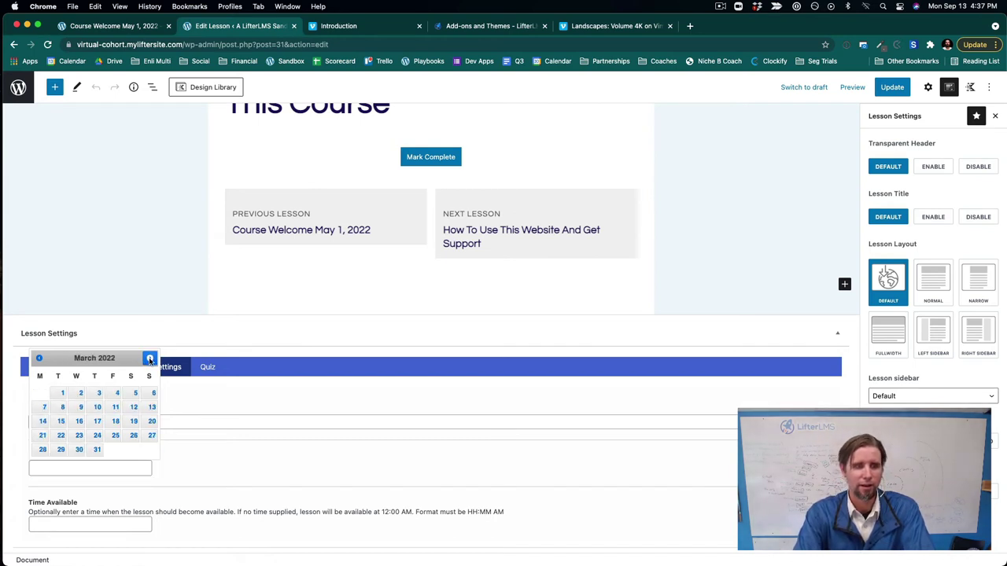
pyautogui.click(150, 358)
pyautogui.click(150, 358)
pyautogui.click(153, 392)
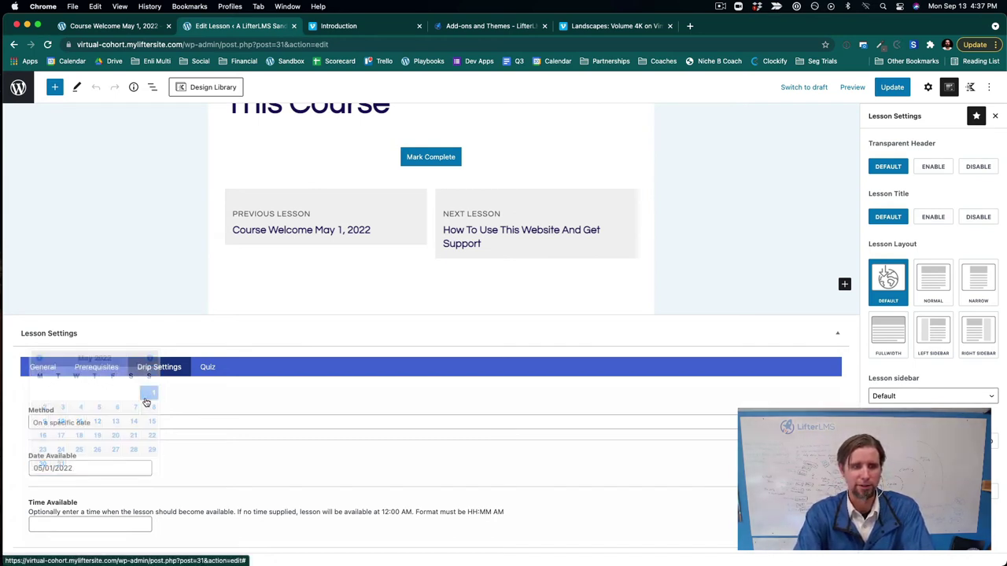
pyautogui.click(892, 87)
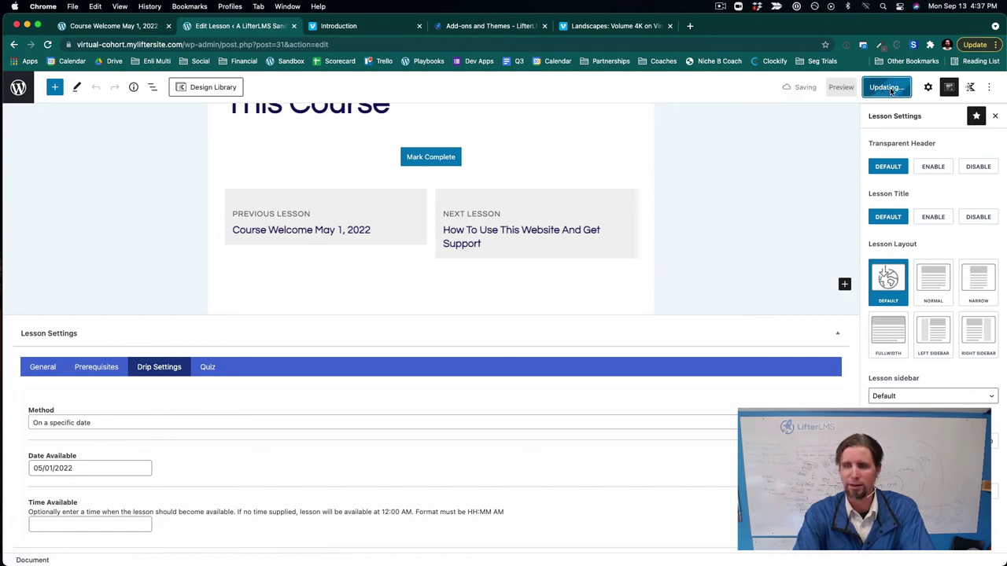
pyautogui.scroll(2, 811, 193)
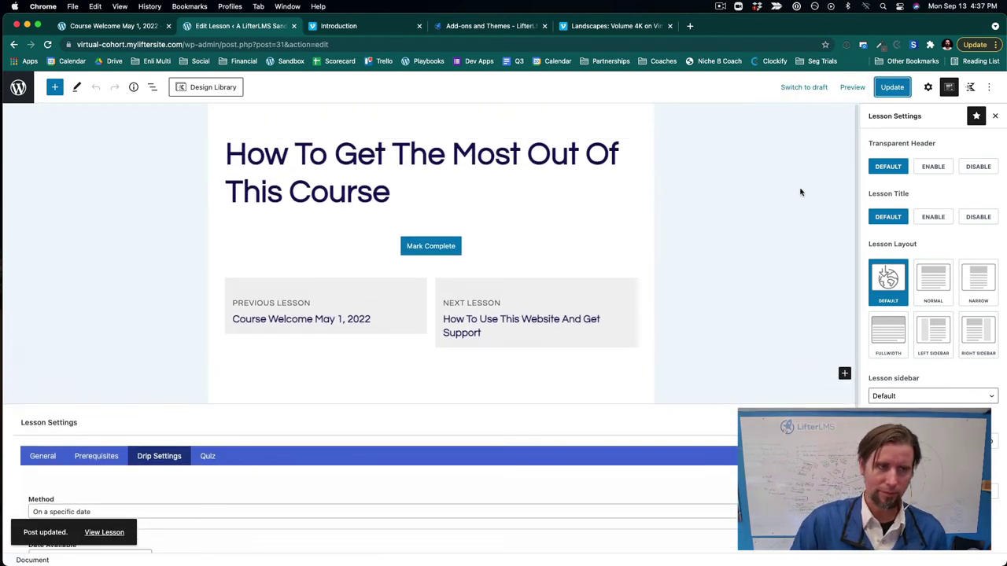
# Step: Copy the site's base address, open it in a new incognito window, and look over the home page as a logged-out visitor
pyautogui.moveTo(185, 44); pyautogui.dragTo(24, 38)
pyautogui.press('super+c')
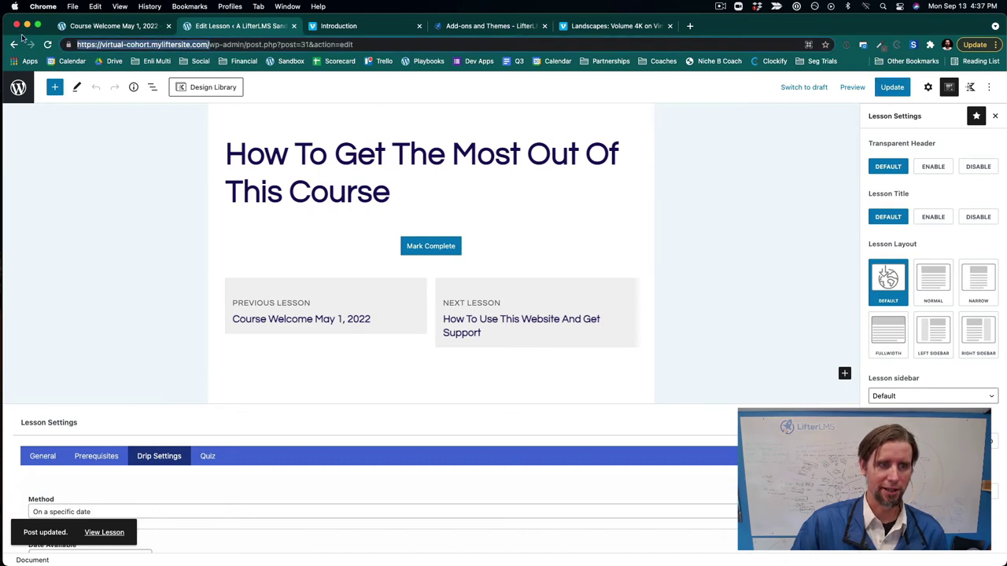
pyautogui.click(72, 6)
pyautogui.click(96, 47)
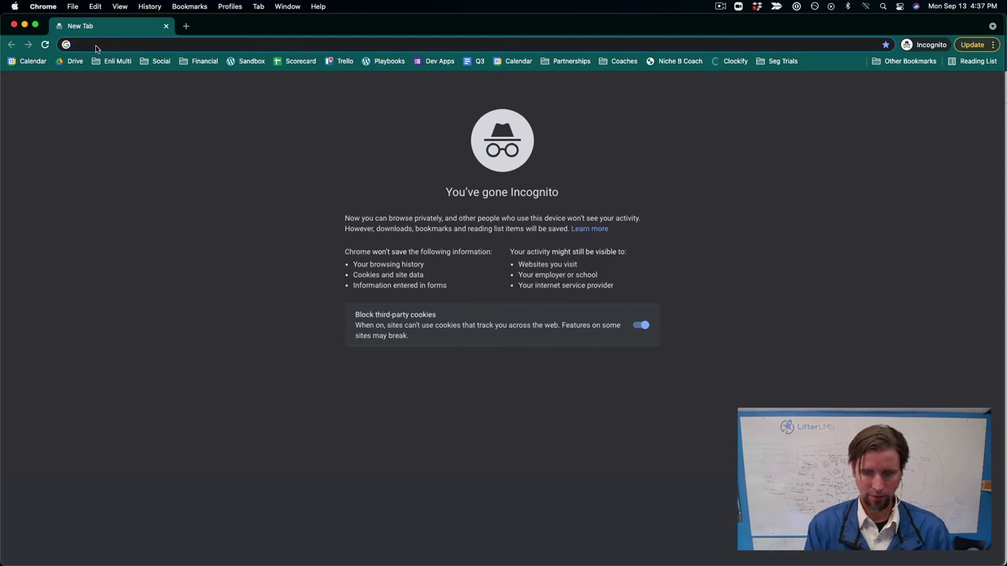
pyautogui.press('super+v')
pyautogui.press('Return')
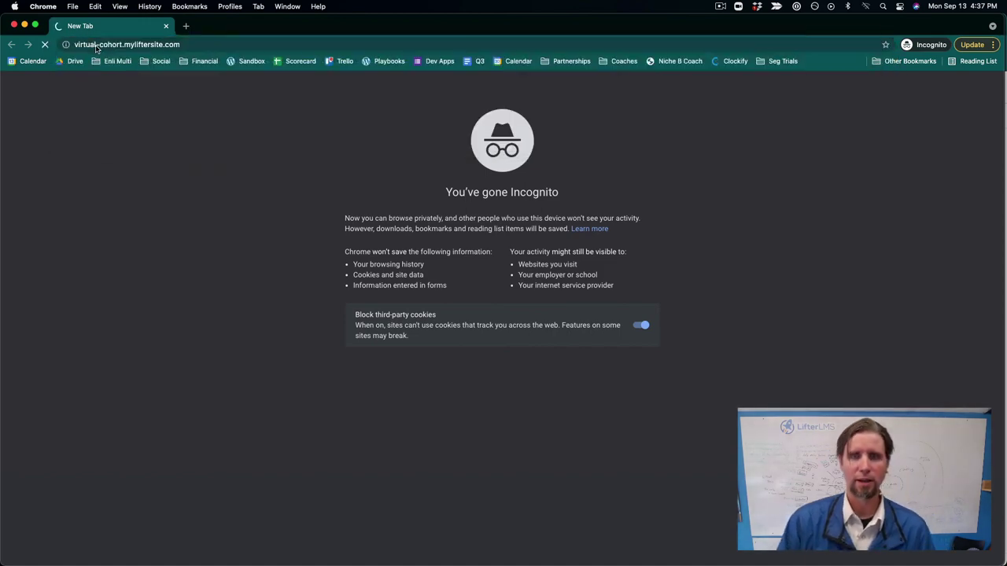
pyautogui.scroll(-20, 410, 283)
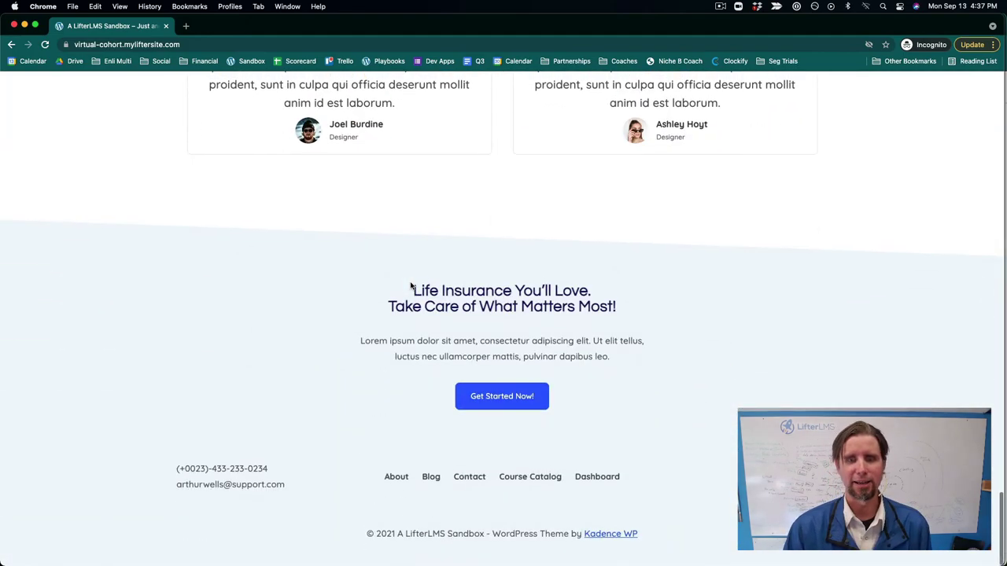
pyautogui.scroll(20, 410, 285)
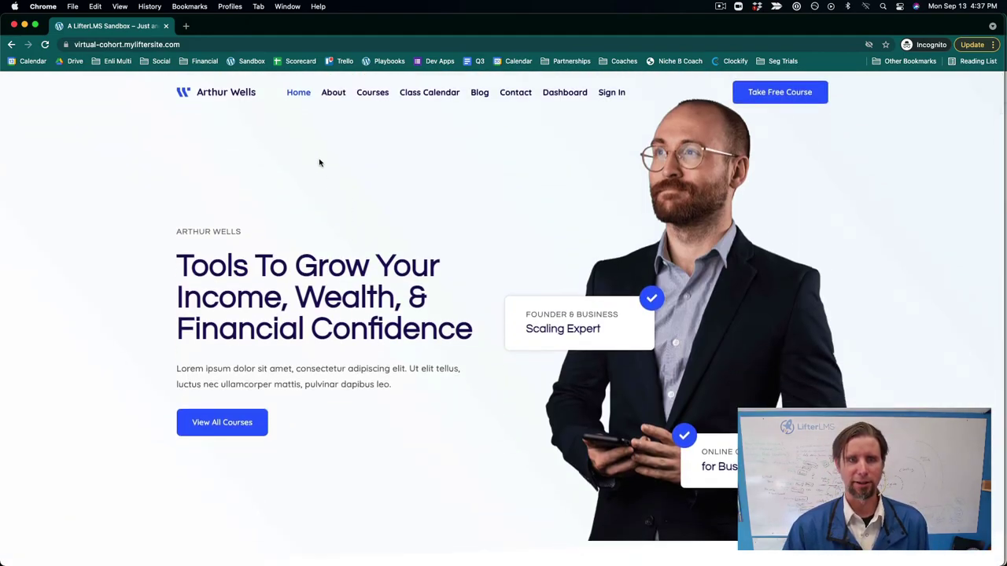
# Step: From the course catalog, open Signature Course (Spring 2022) and check its plan section for the enrollment notice
pyautogui.click(372, 94)
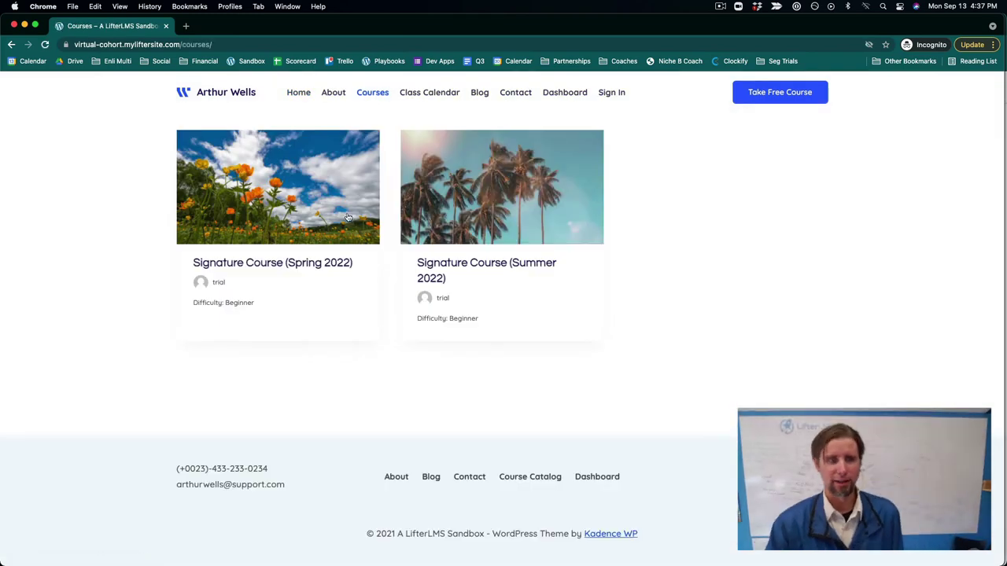
pyautogui.click(263, 267)
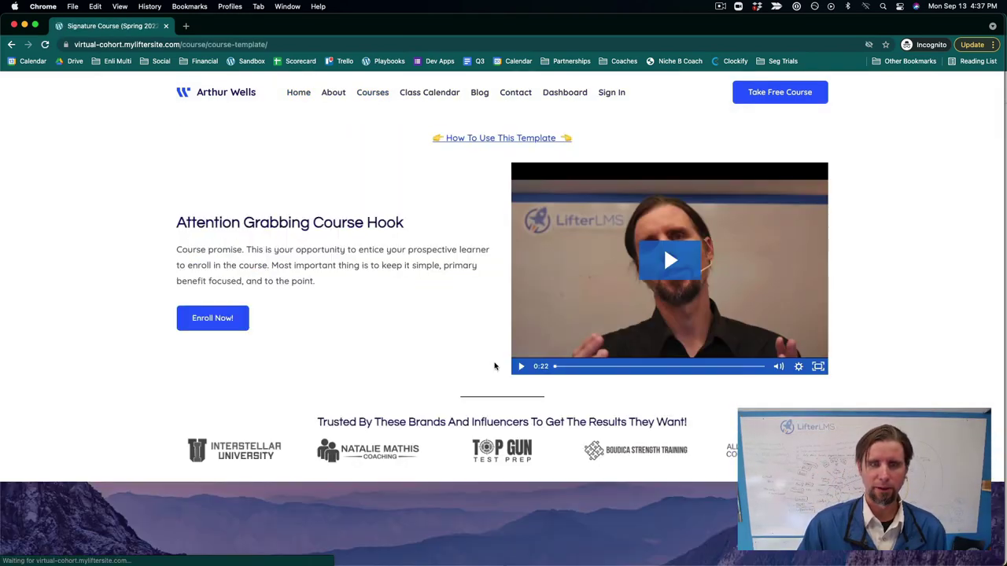
pyautogui.scroll(-10, 380, 441)
pyautogui.scroll(-15, 381, 440)
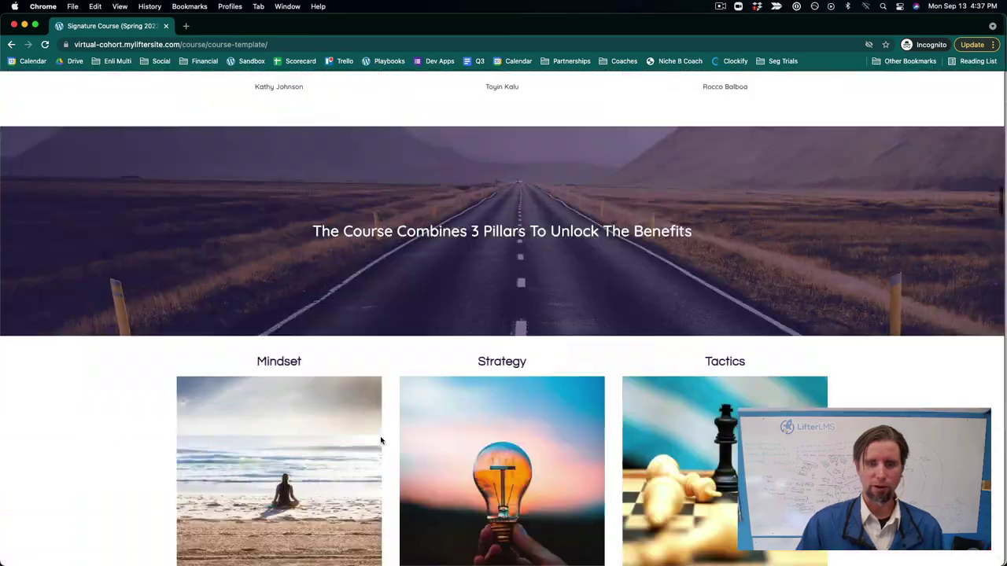
pyautogui.scroll(-15, 380, 441)
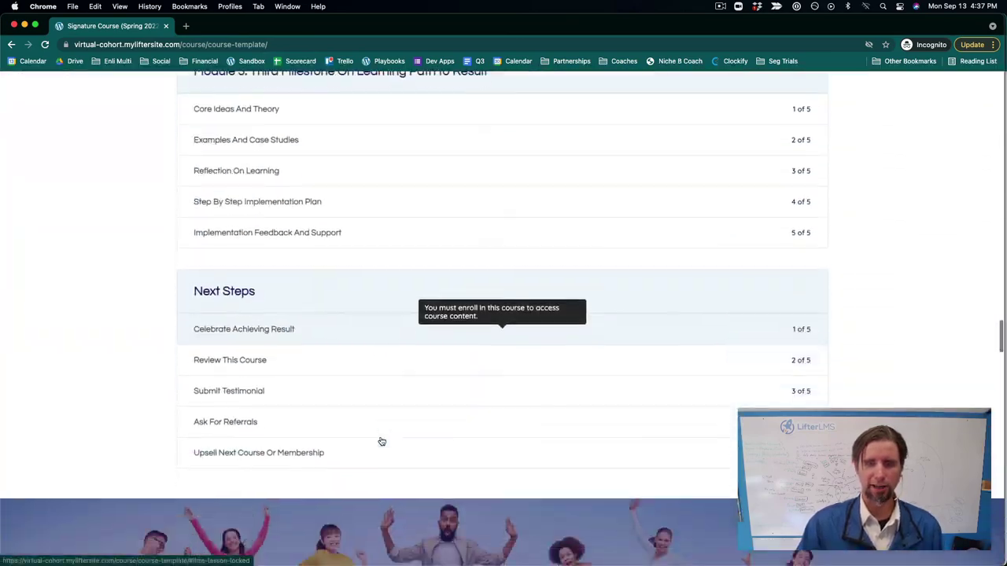
pyautogui.scroll(-6, 380, 441)
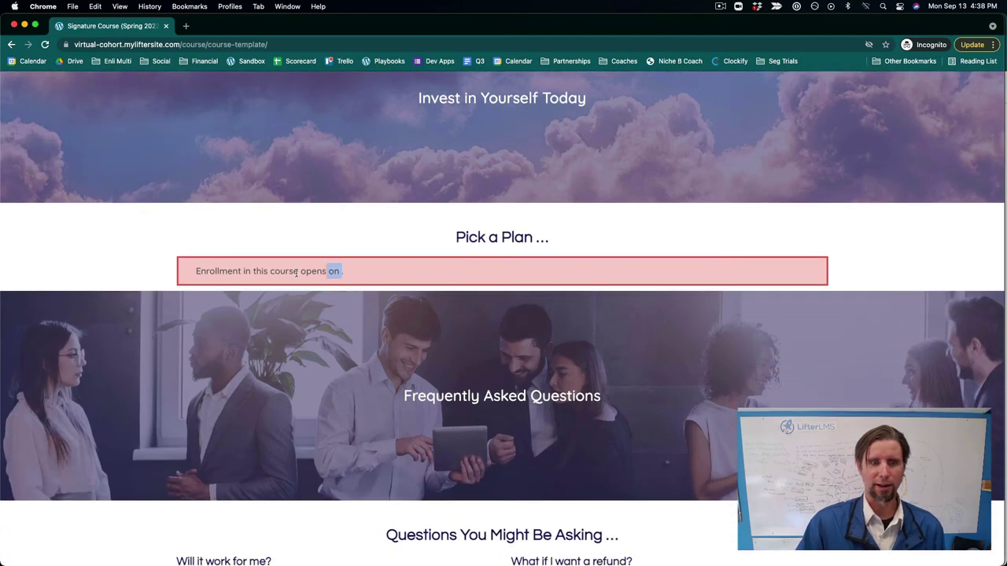
pyautogui.moveTo(296, 273); pyautogui.dragTo(213, 262)
pyautogui.scroll(20, 263, 222)
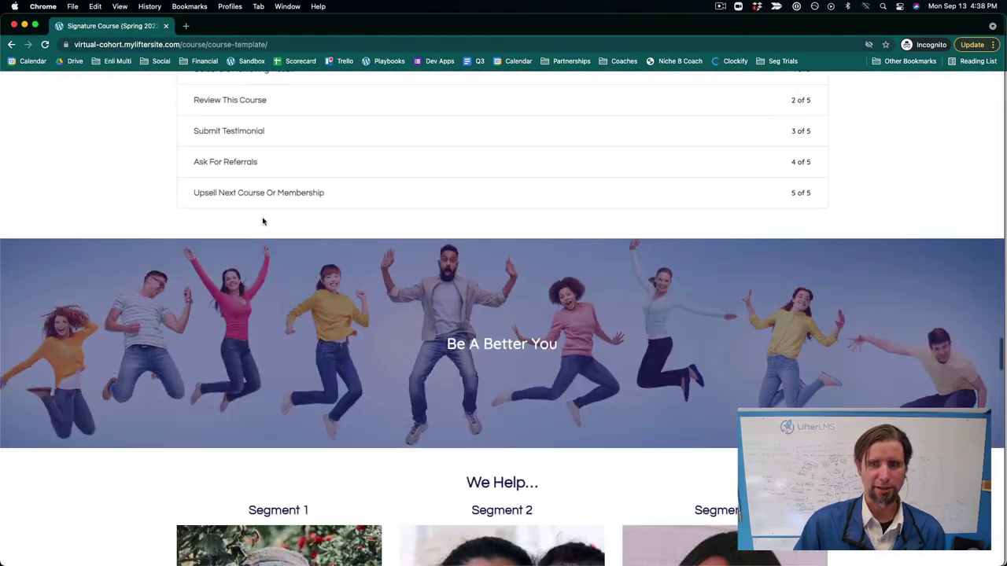
pyautogui.scroll(15, 262, 218)
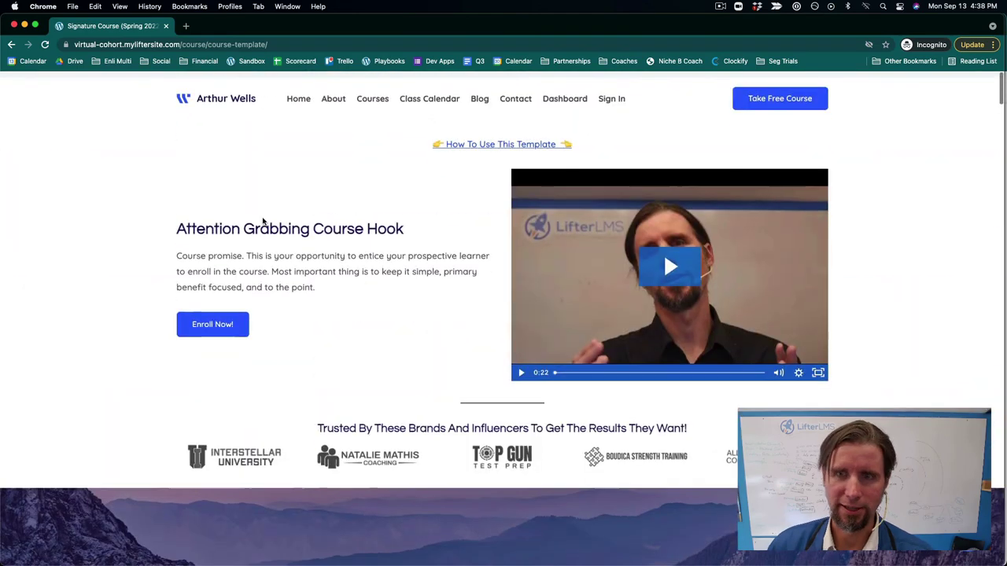
# Step: Return to the catalog, view Signature Course (Summer 2022), and open the checkout for its Private Coaching Plan
pyautogui.click(11, 44)
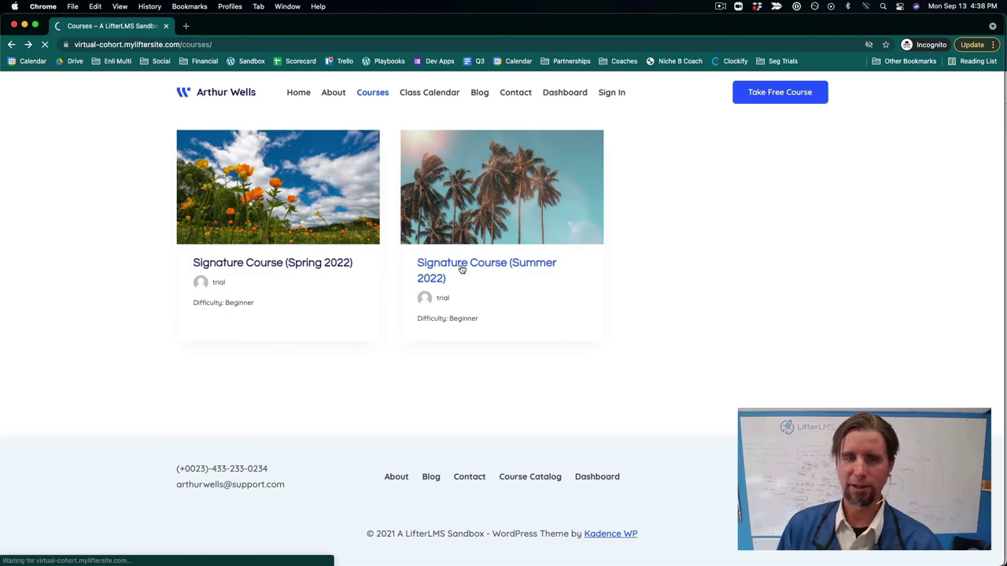
pyautogui.scroll(-20, 462, 269)
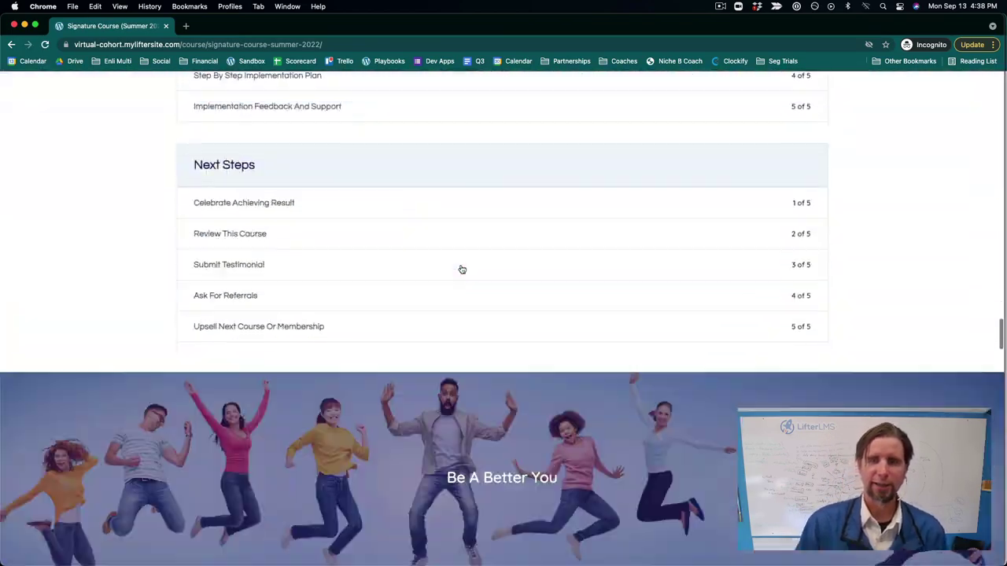
pyautogui.scroll(-20, 462, 269)
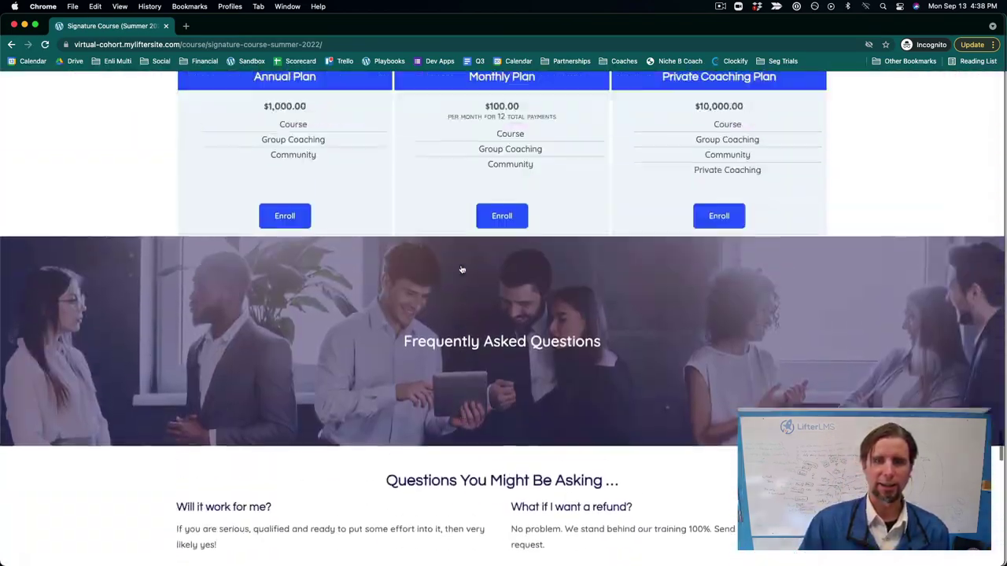
pyautogui.scroll(5, 462, 269)
pyautogui.click(718, 392)
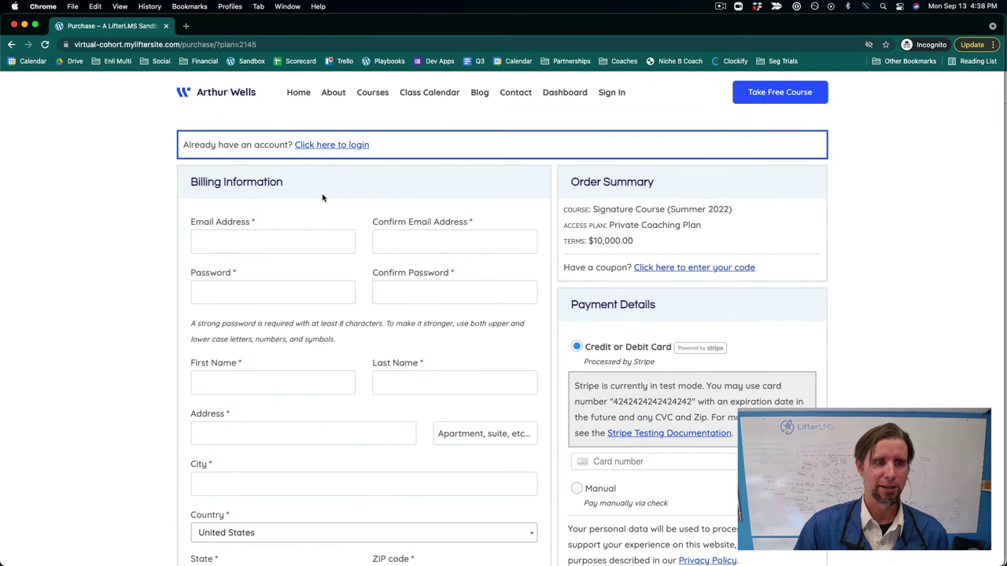
# Step: Switch back to the admin browser window and open Signature Course (Spring 2022) for editing from the course list
pyautogui.hotkey('ctrl', 'Up')
pyautogui.click(903, 292)
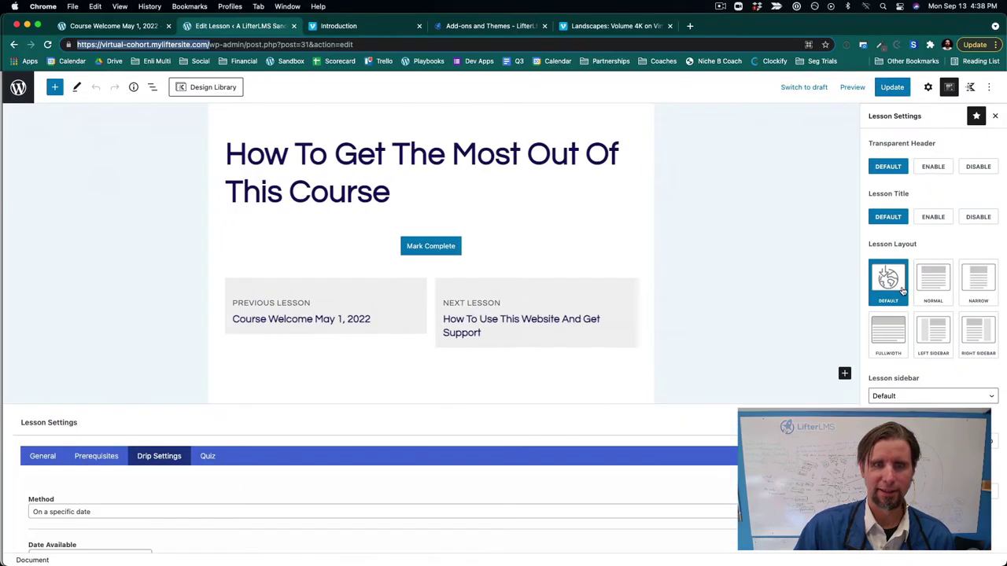
pyautogui.click(23, 96)
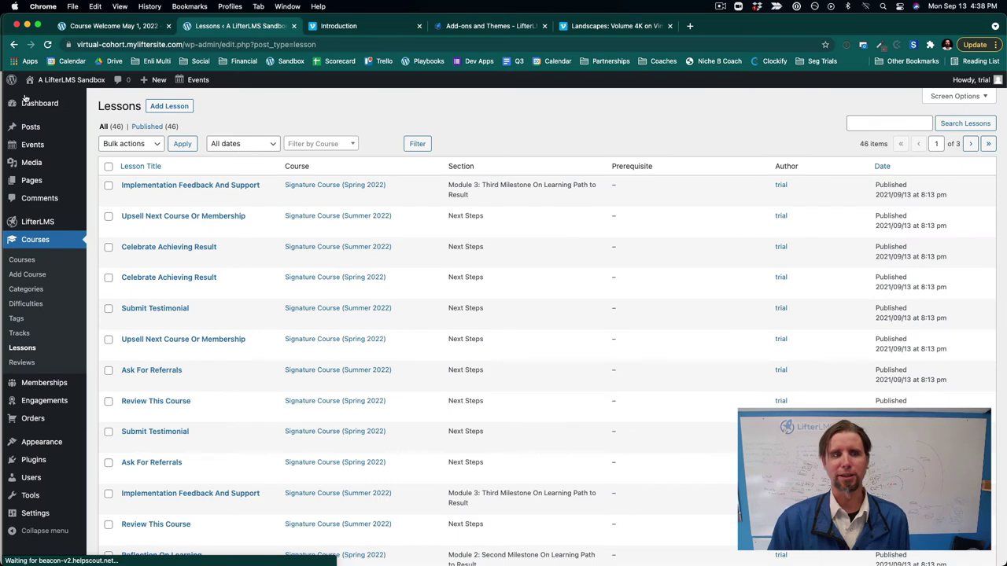
pyautogui.click(35, 243)
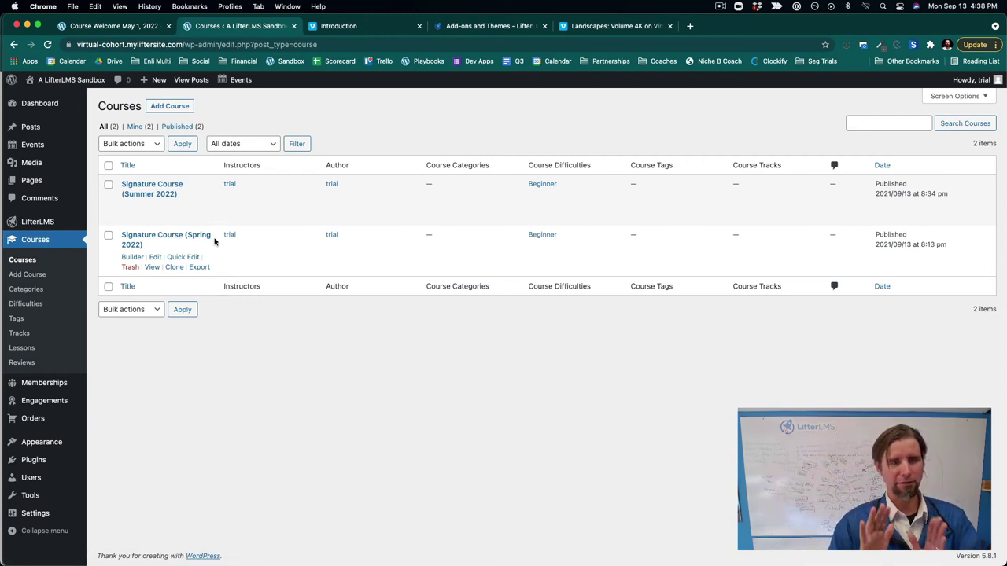
pyautogui.click(155, 258)
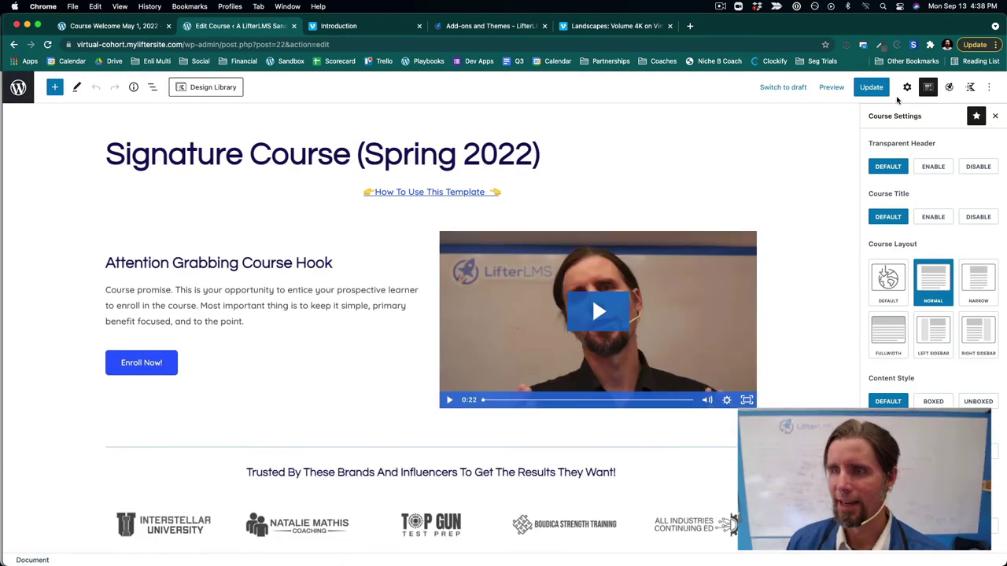
# Step: Set the Spring 2022 course's catalog and search visibility to Hidden in the course settings
pyautogui.click(907, 88)
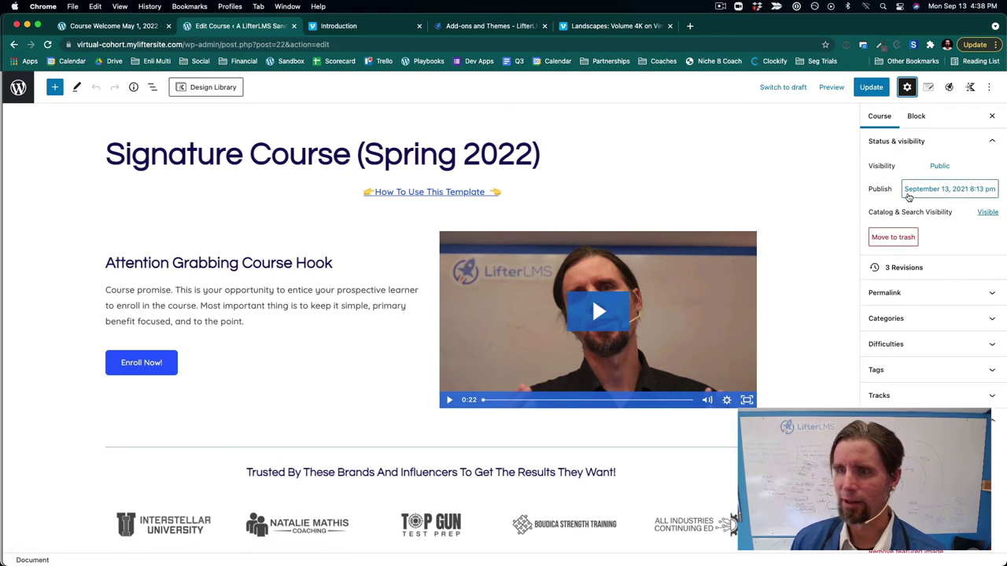
pyautogui.click(986, 213)
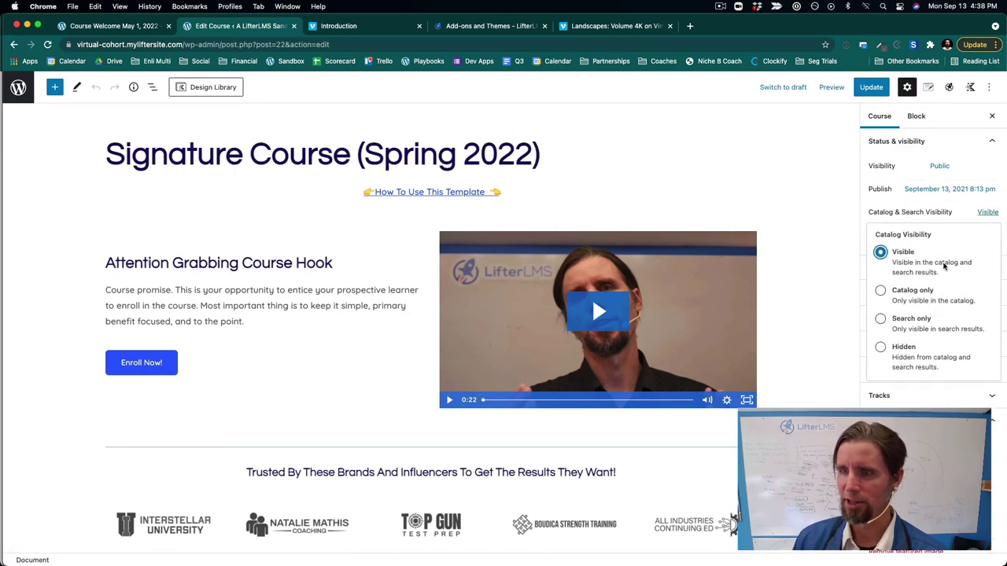
pyautogui.click(880, 349)
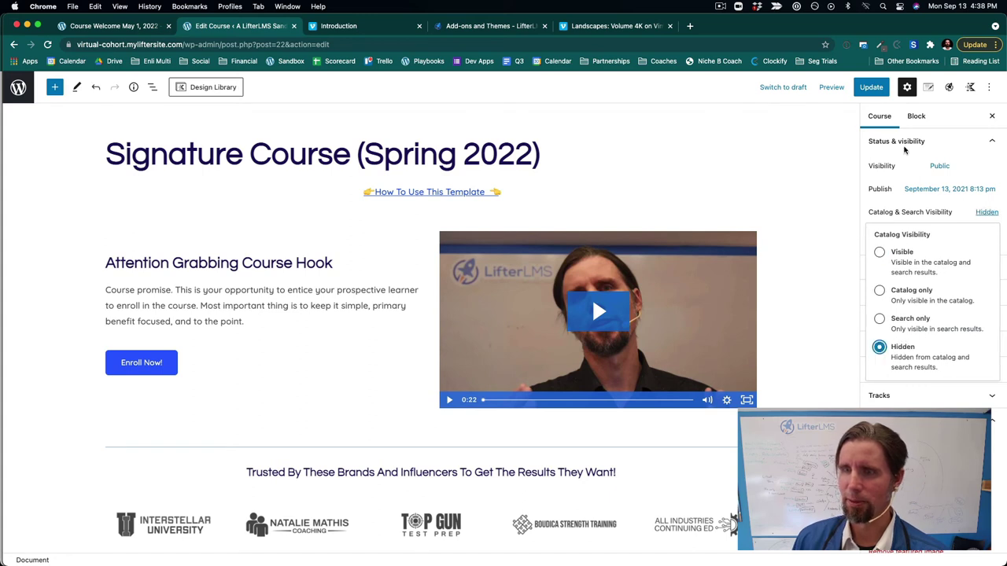
# Step: Save the Spring 2022 course's visibility change and check the public course catalog in the incognito window
pyautogui.click(872, 88)
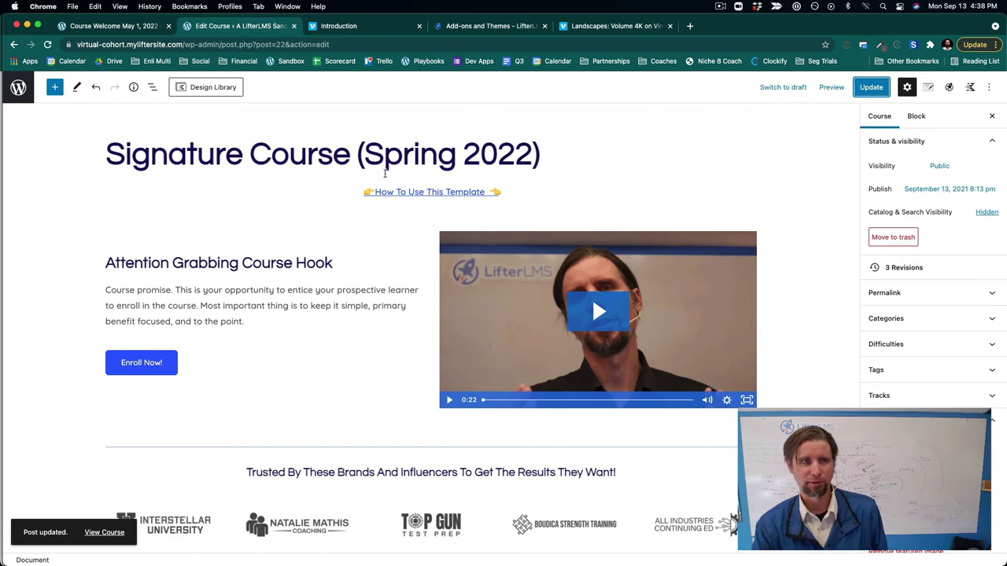
pyautogui.hotkey('ctrl', 'Up')
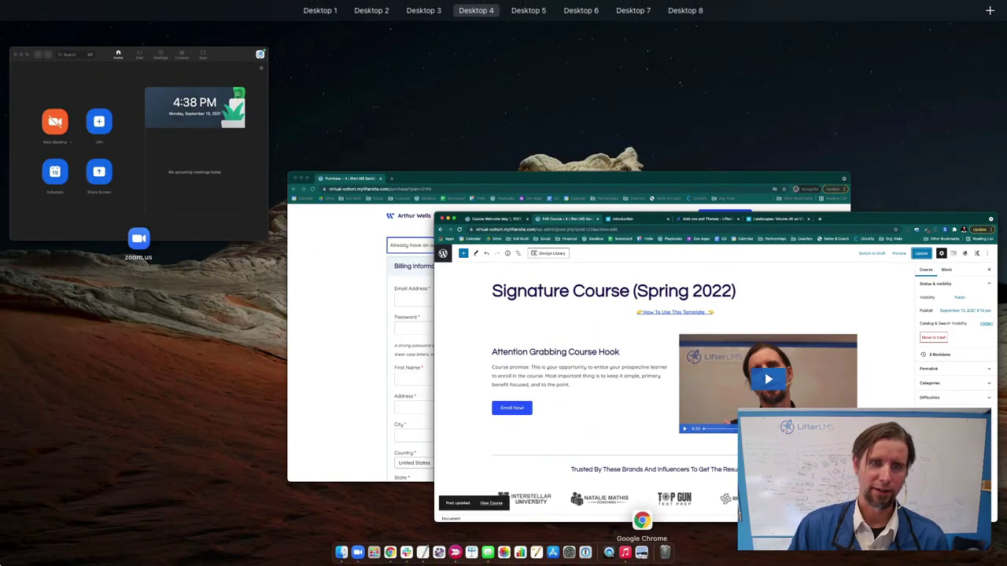
pyautogui.click(289, 343)
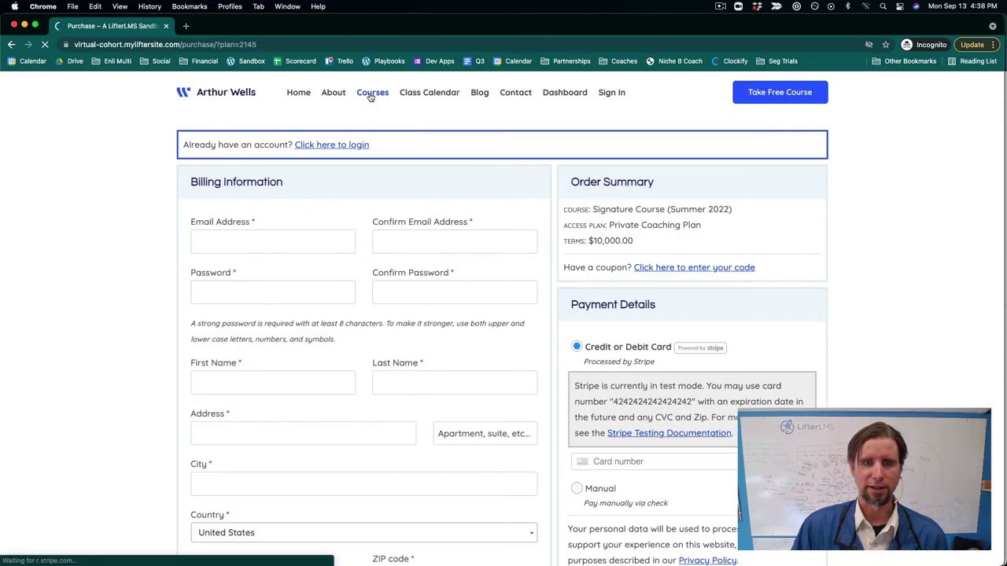
pyautogui.click(369, 96)
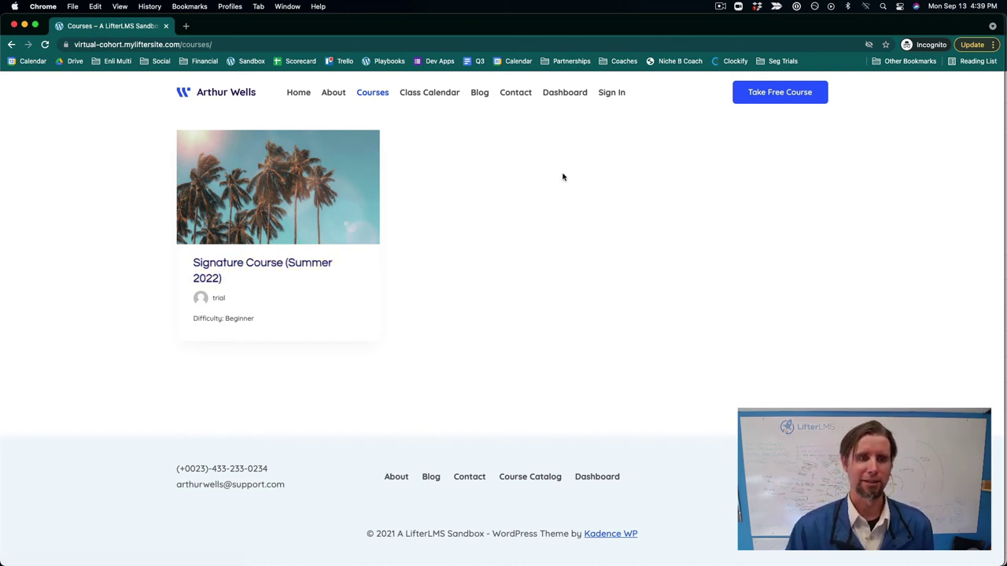
# Step: Return to the admin browser window, visit the live site, and review the enrolled courses on the student dashboard
pyautogui.hotkey('ctrl', 'Up')
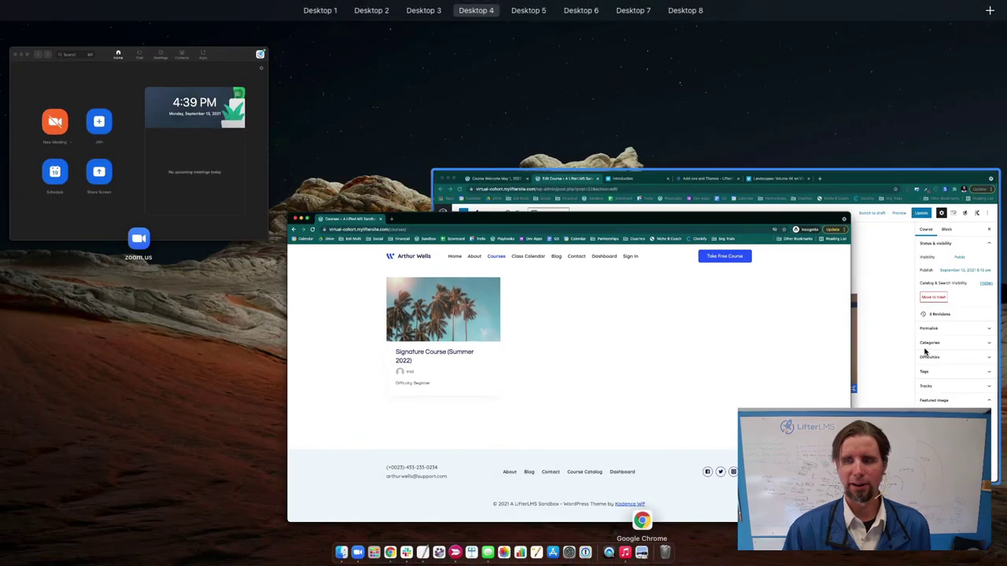
pyautogui.click(680, 314)
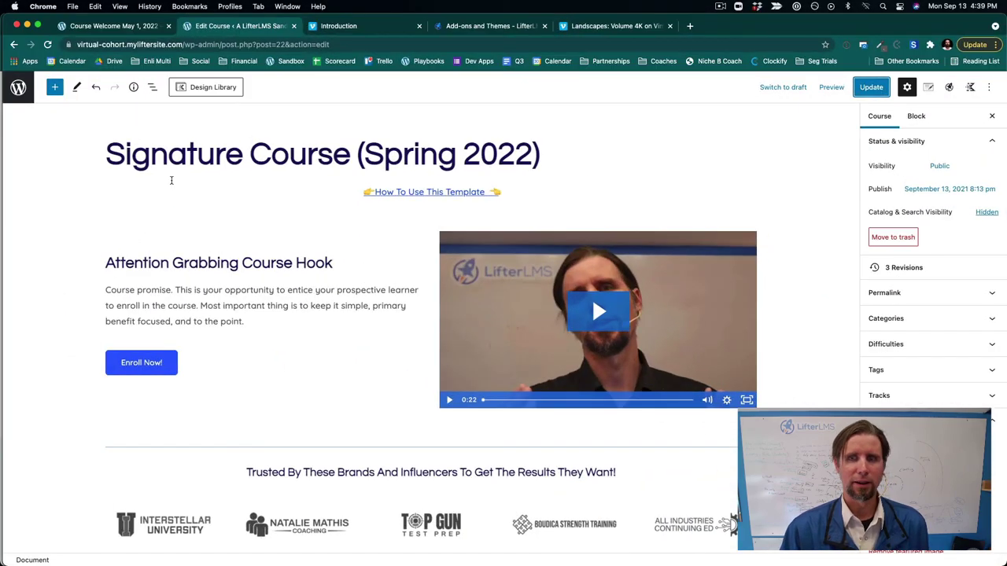
pyautogui.click(14, 88)
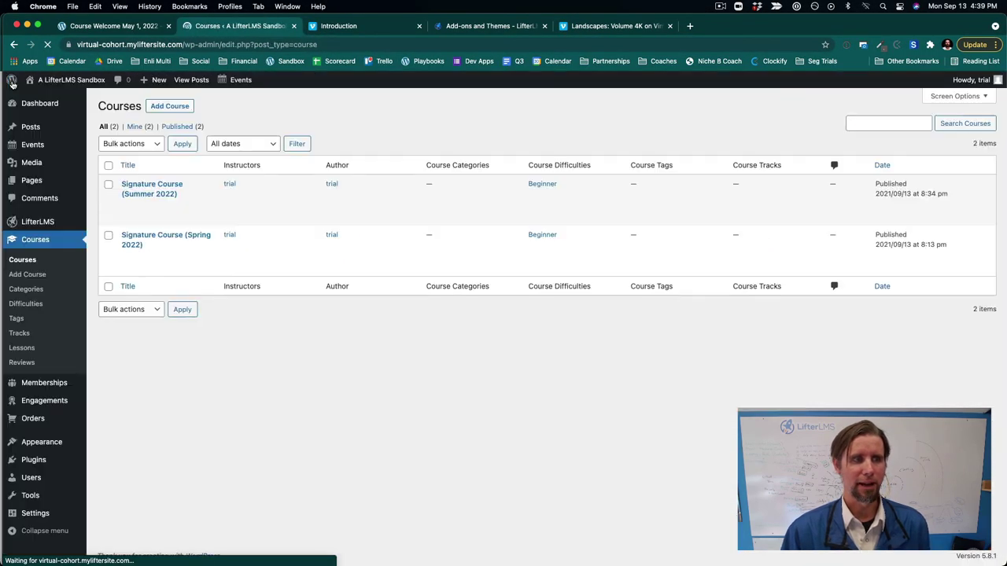
pyautogui.moveTo(43, 81)
pyautogui.click(50, 97)
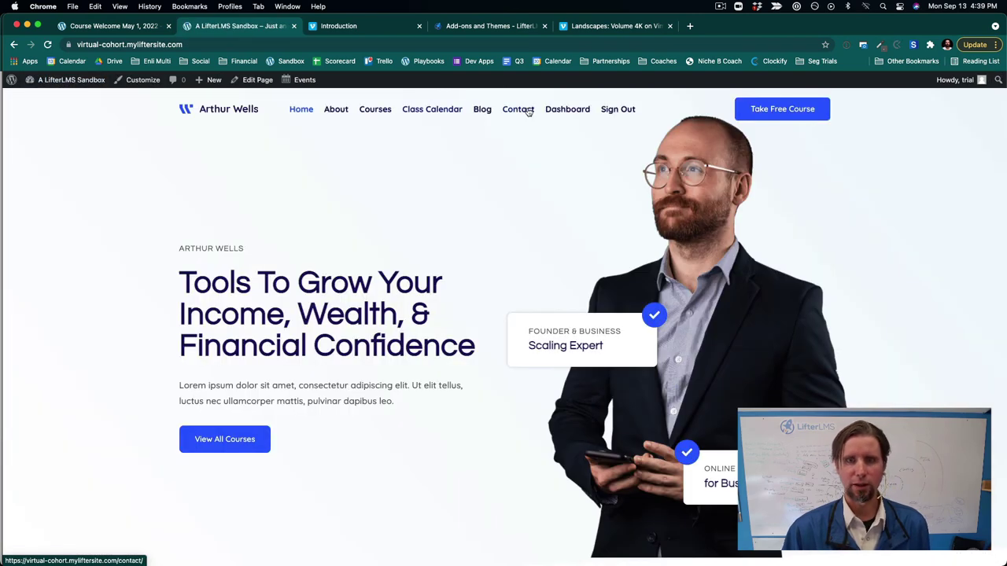
pyautogui.click(575, 113)
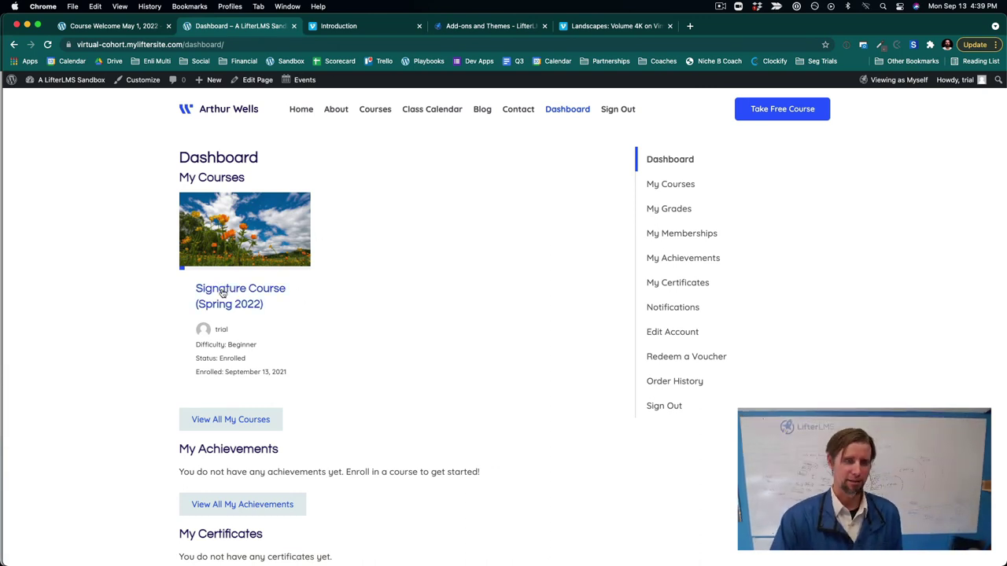
pyautogui.scroll(-5, 218, 278)
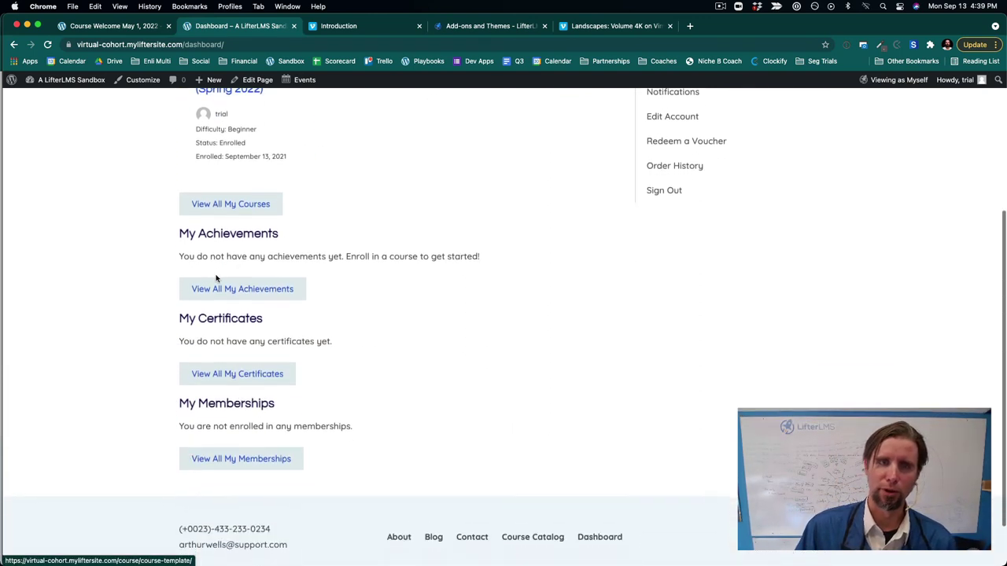
pyautogui.scroll(5, 216, 278)
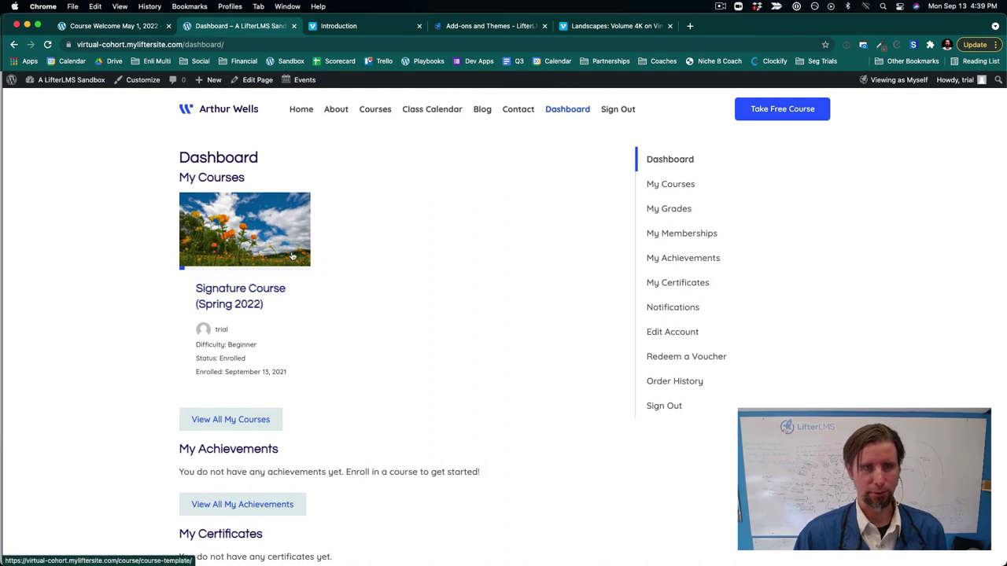
# Step: View the course catalog, and look through the class calendar in month, day and list views
pyautogui.click(374, 109)
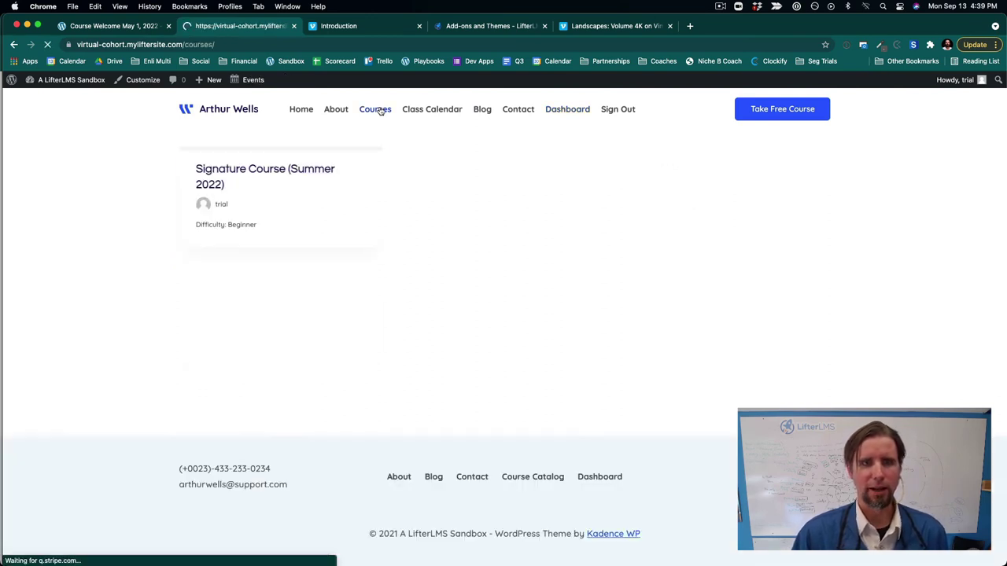
pyautogui.click(424, 118)
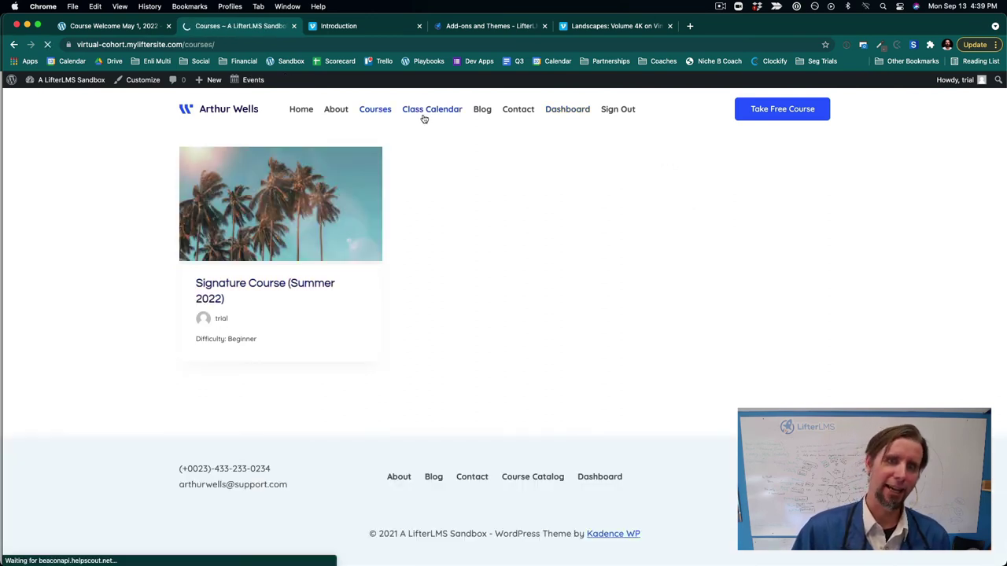
pyautogui.scroll(-2, 512, 326)
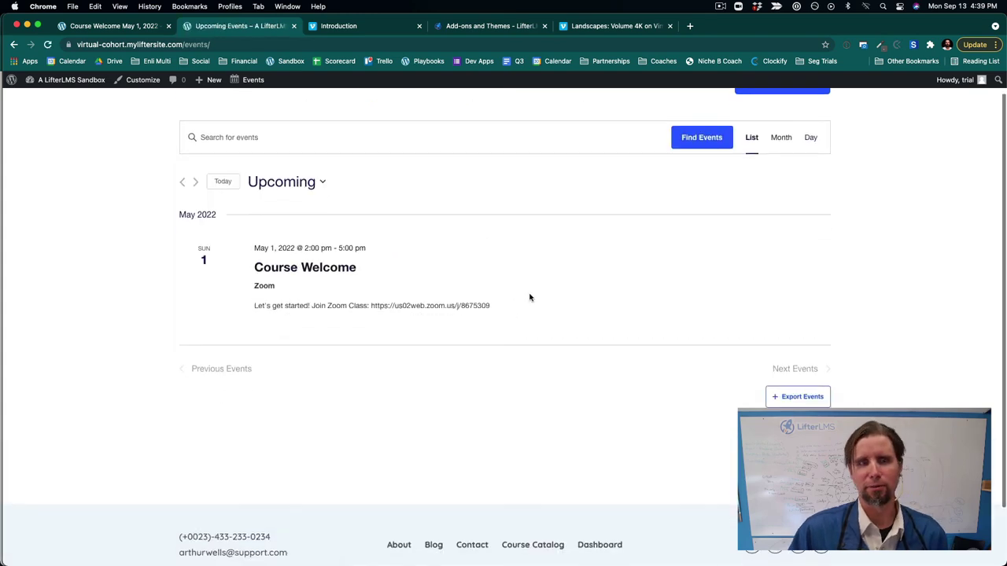
pyautogui.scroll(2, 529, 297)
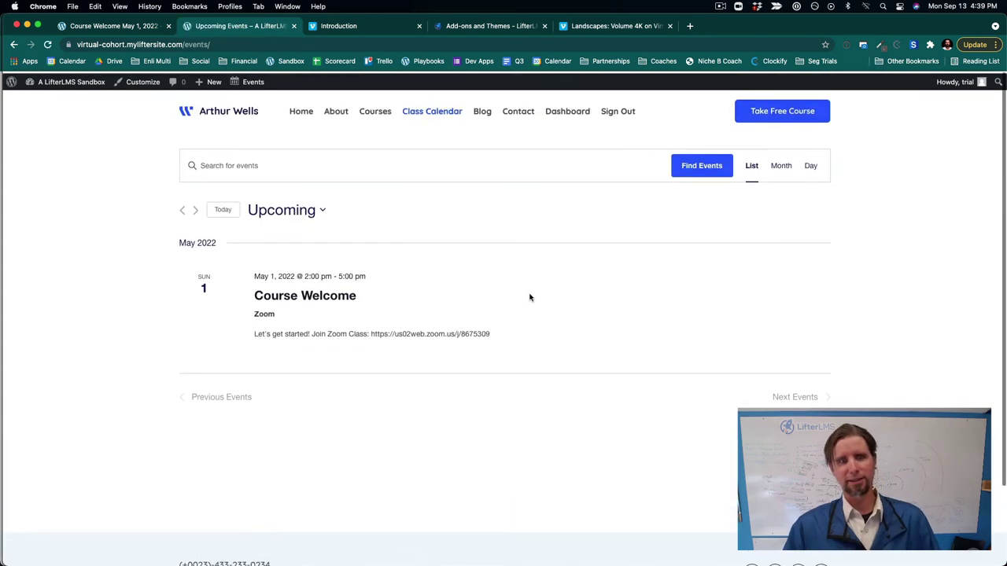
pyautogui.click(789, 166)
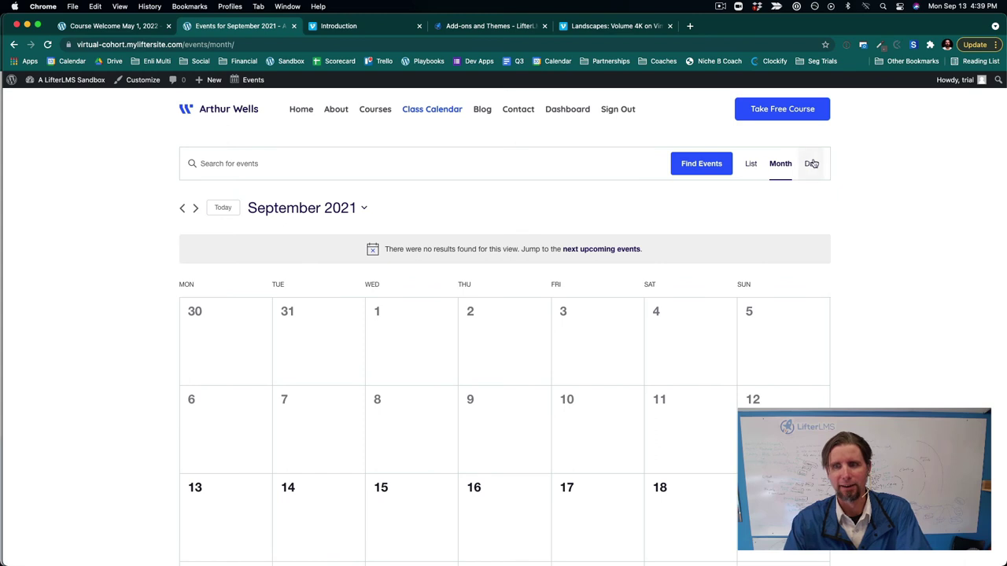
pyautogui.click(810, 163)
pyautogui.click(752, 165)
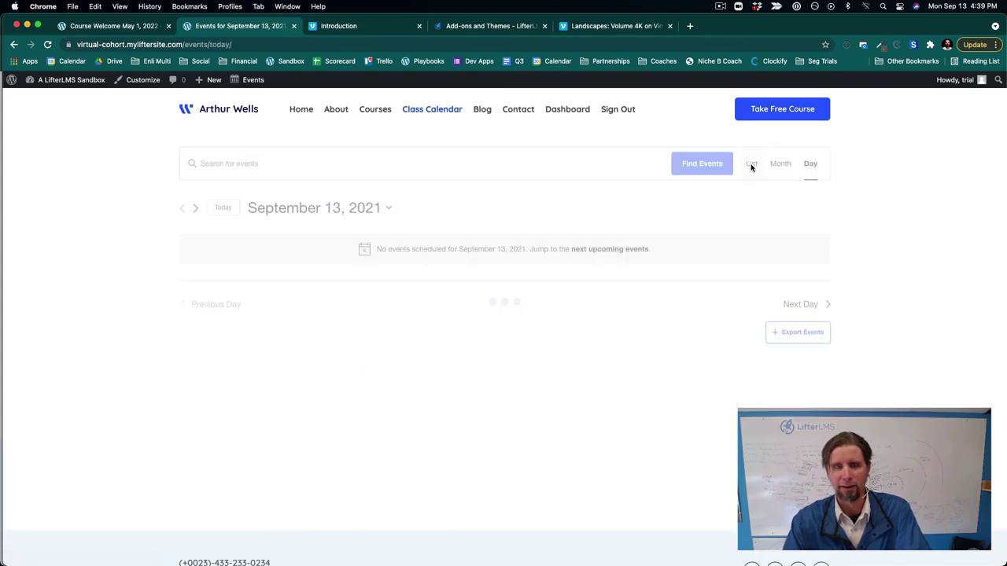
pyautogui.scroll(-4, 314, 254)
pyautogui.scroll(5, 317, 255)
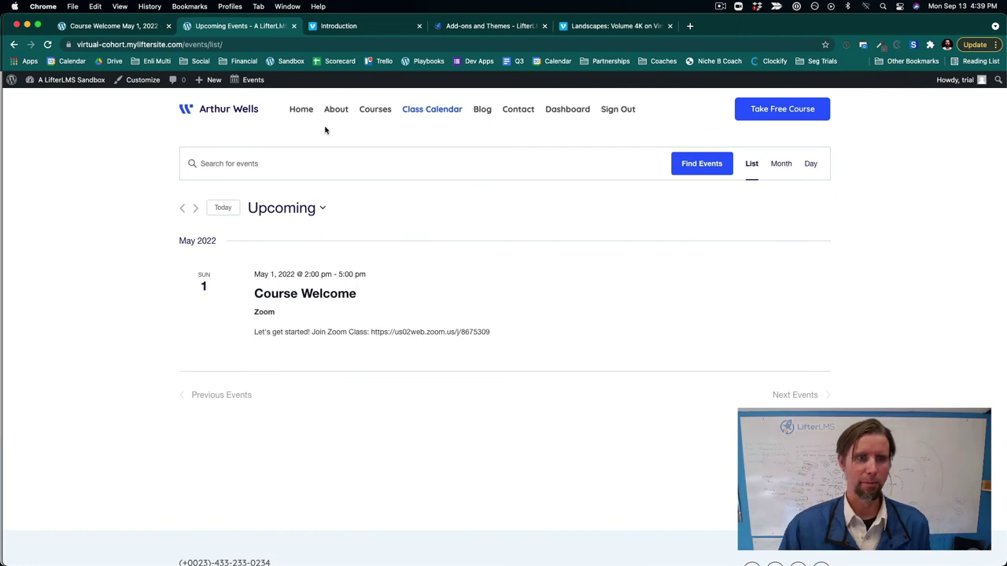
# Step: Open the Course Welcome event for editing and review its content, date, venue and organizer settings
pyautogui.click(321, 294)
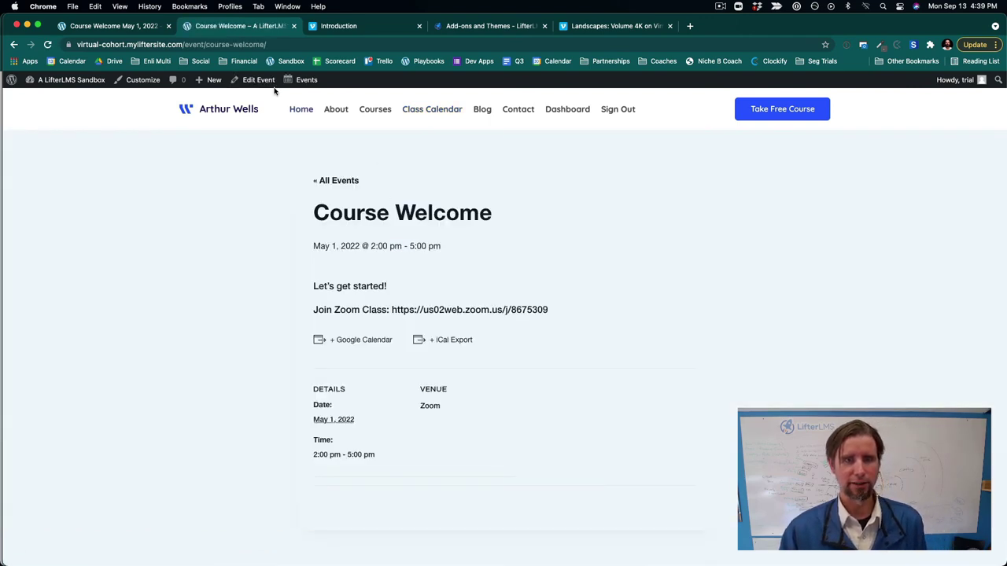
pyautogui.click(259, 79)
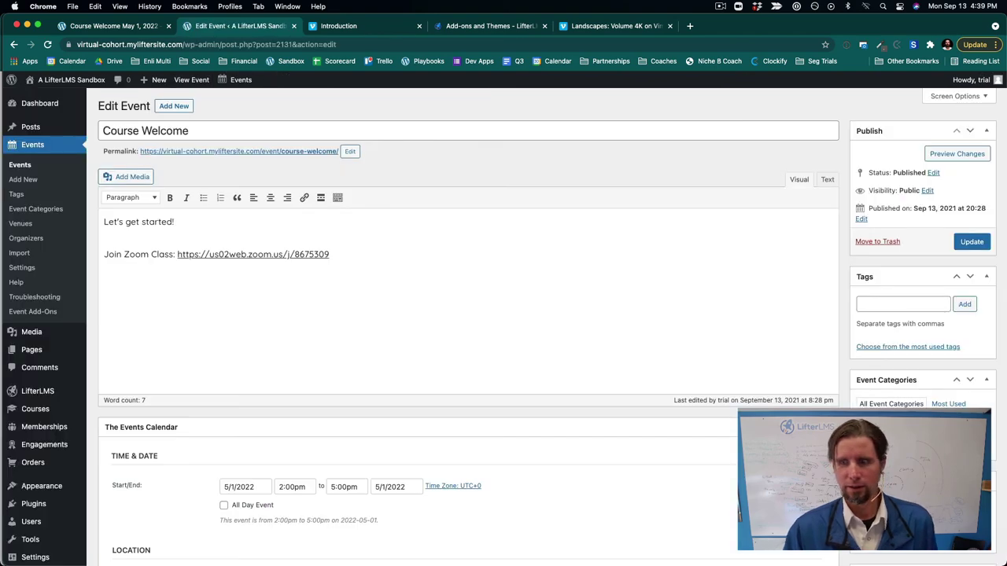
pyautogui.scroll(-10, 942, 383)
pyautogui.scroll(5, 943, 383)
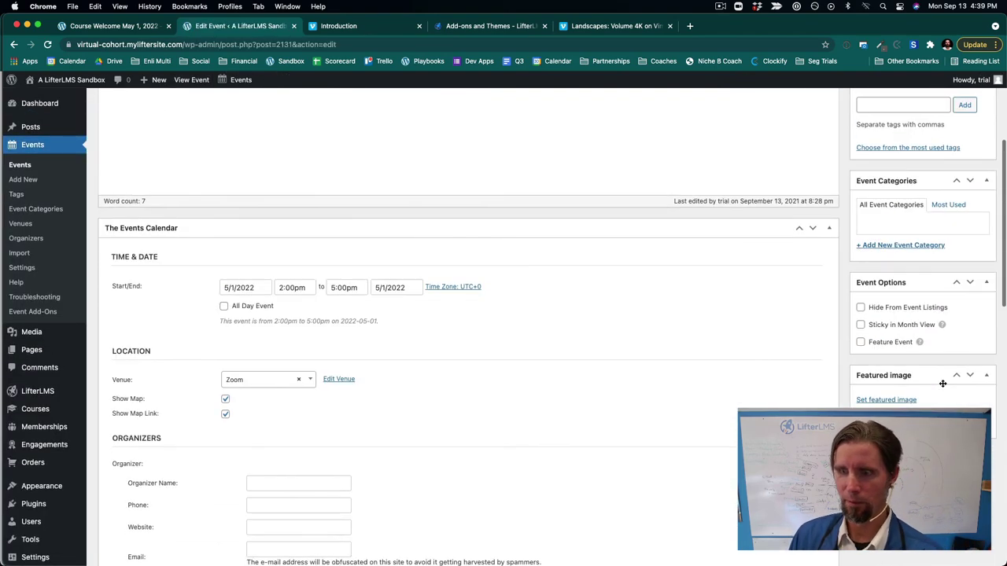
pyautogui.scroll(5, 942, 384)
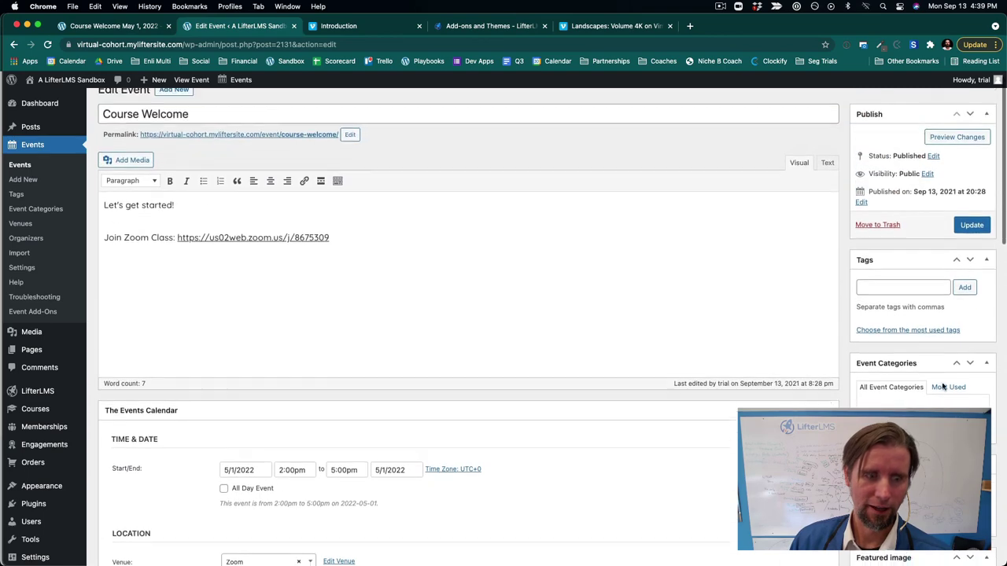
pyautogui.scroll(2, 517, 284)
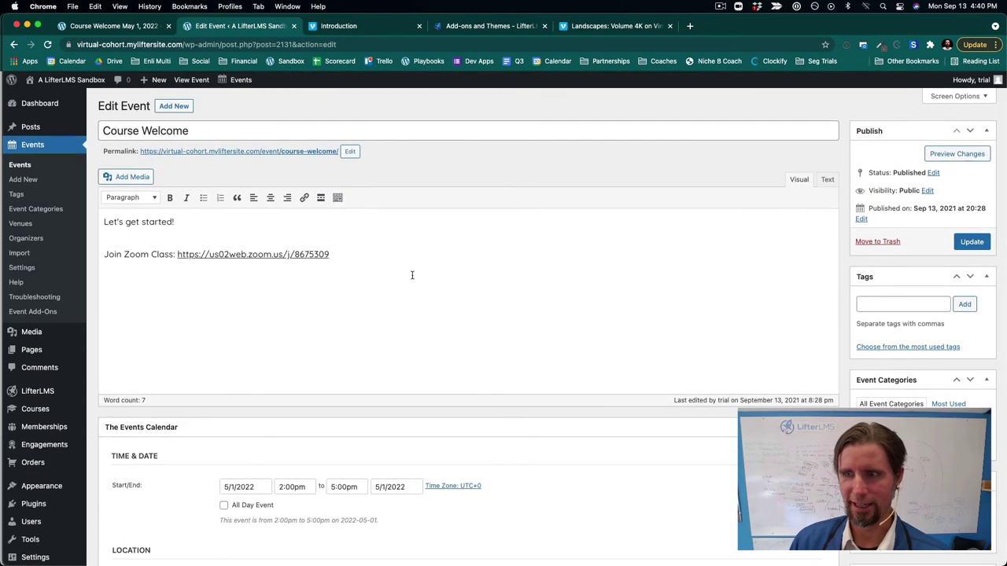
pyautogui.scroll(-15, 438, 368)
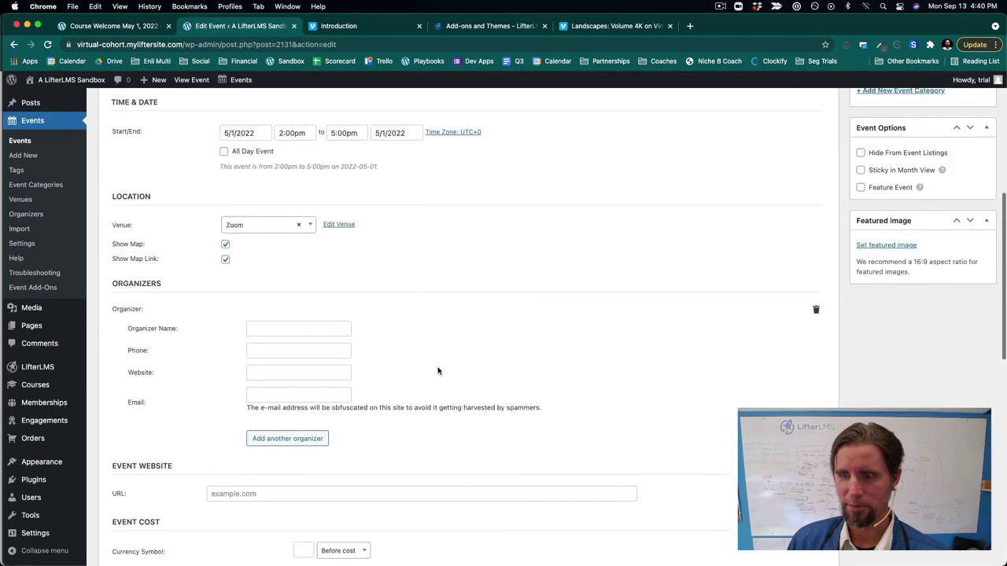
pyautogui.scroll(-5, 438, 367)
pyautogui.scroll(20, 437, 368)
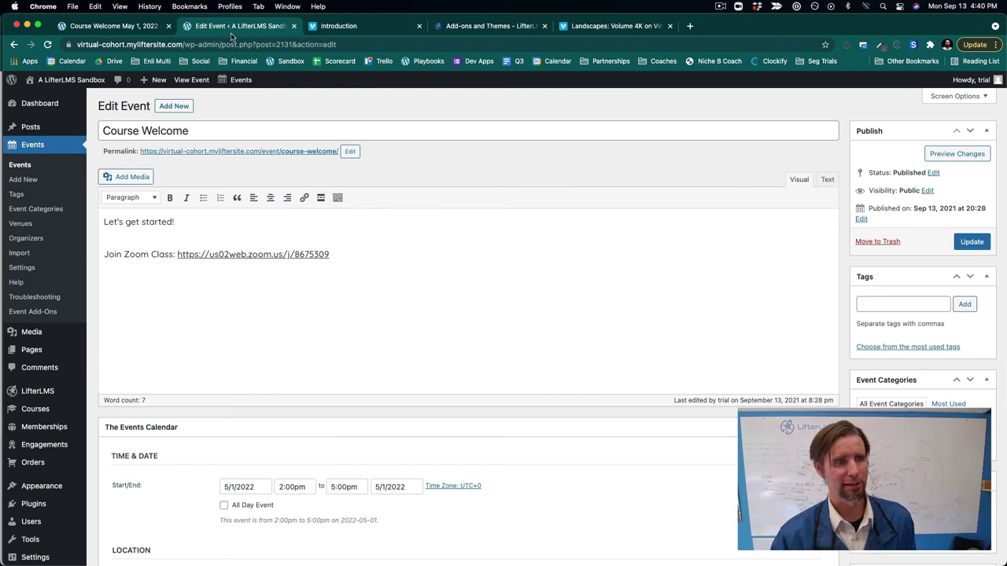
# Step: Go back to the live site and view its course catalog
pyautogui.moveTo(55, 81)
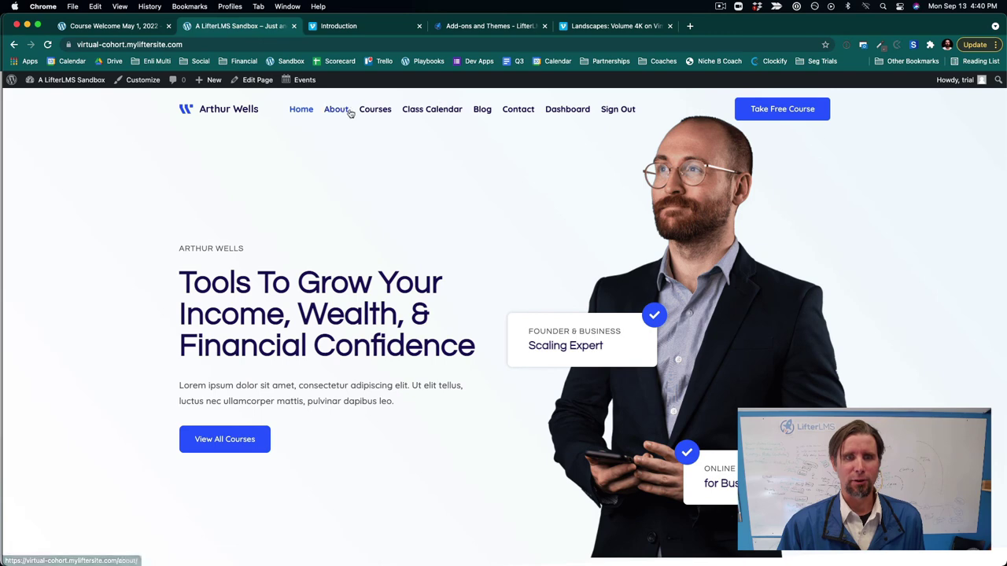
pyautogui.click(386, 113)
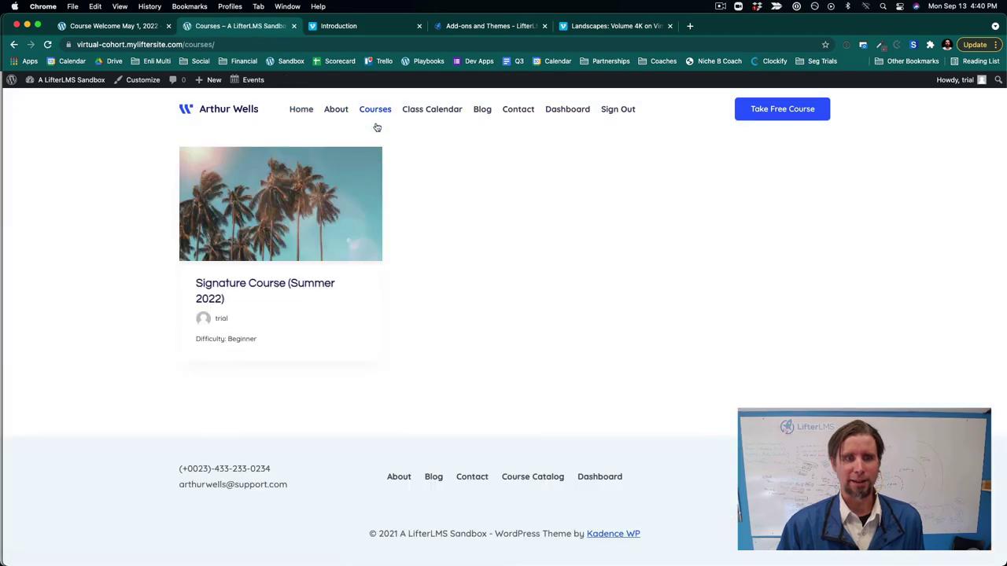
# Step: In the admin course list, clone Signature Course (Summer 2022) and clone the resulting draft copy
pyautogui.moveTo(80, 90)
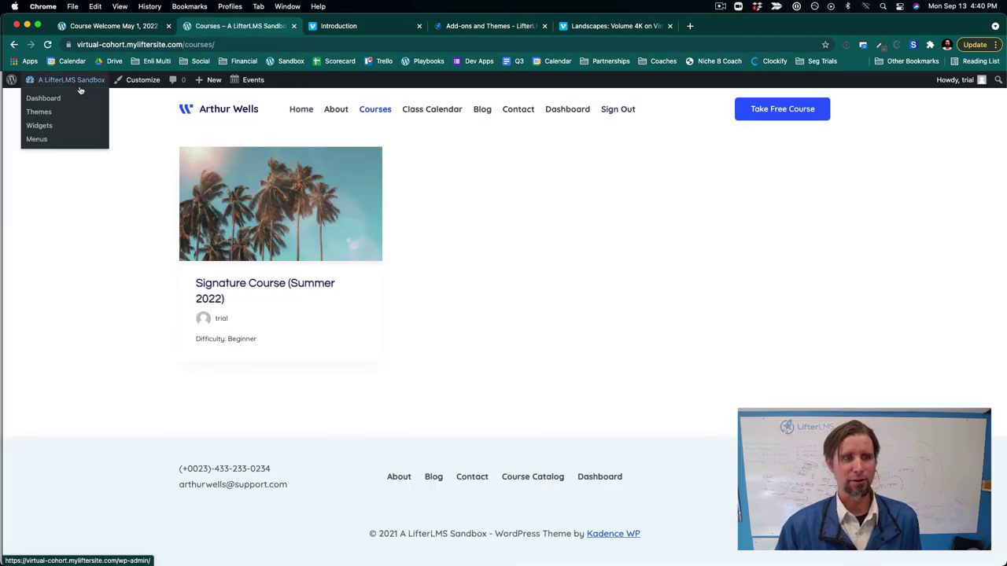
pyautogui.click(49, 101)
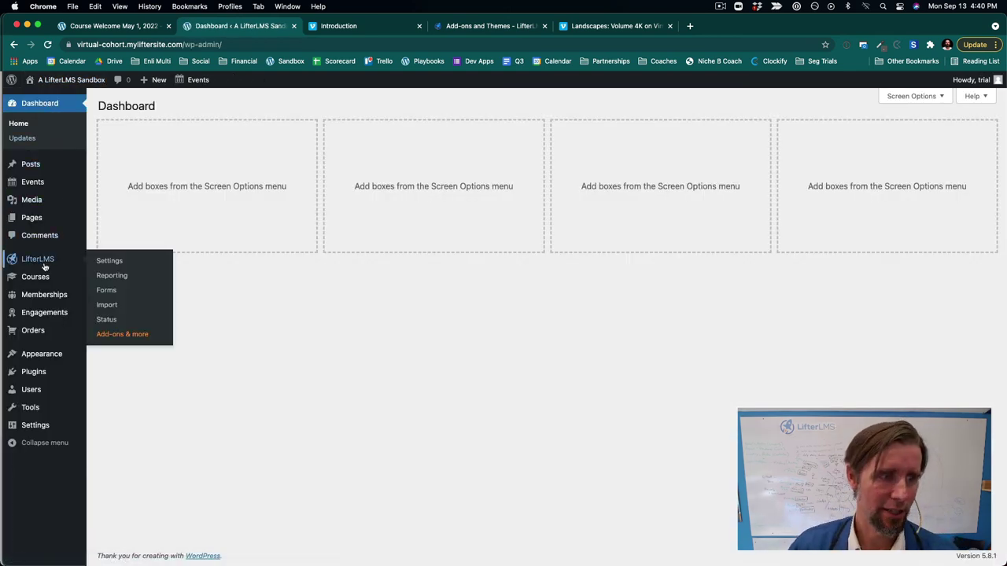
pyautogui.click(45, 278)
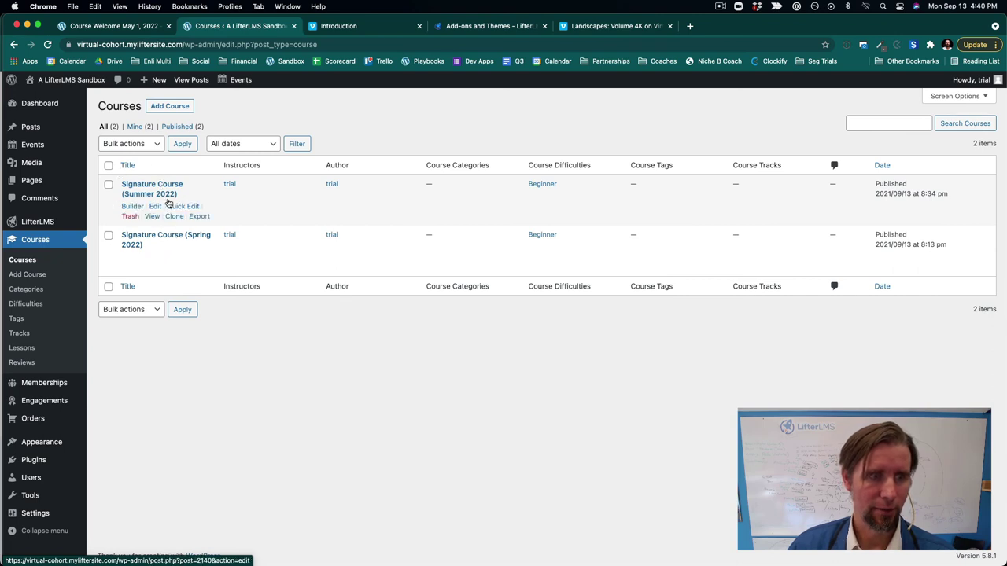
pyautogui.click(175, 217)
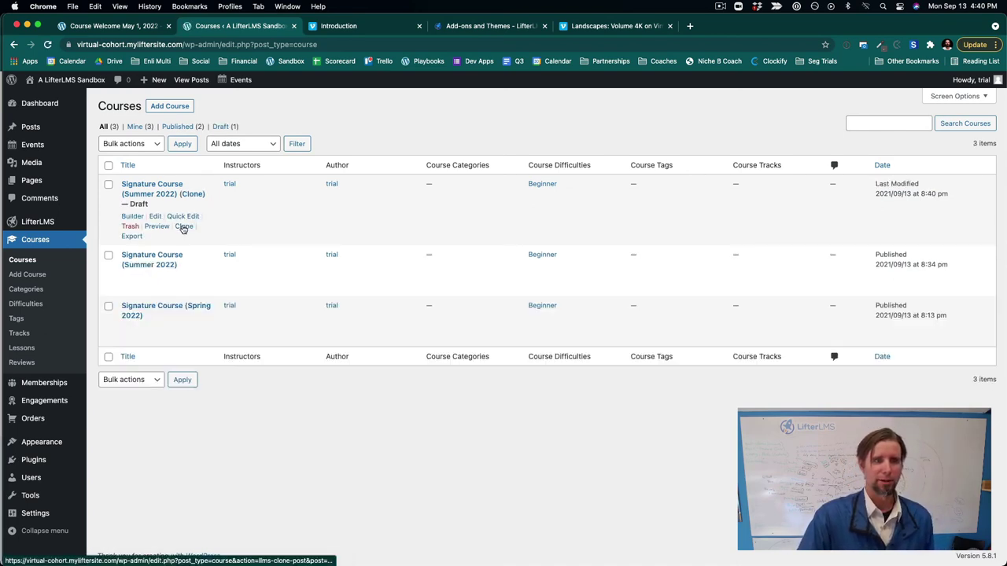
pyautogui.click(183, 226)
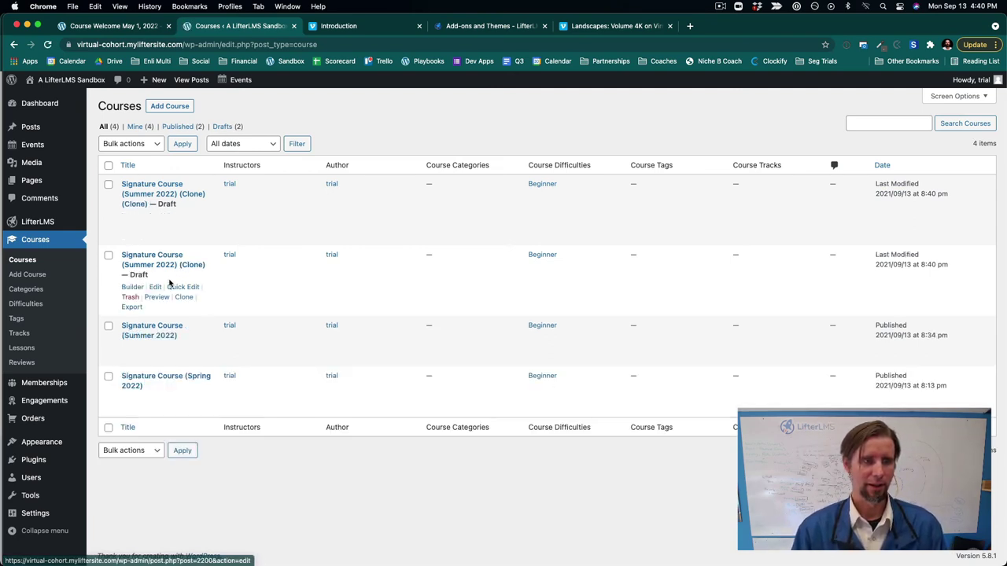
# Step: Rename the once-cloned Summer 2022 draft course to "Signature Course (Autumn 2022)" and save it
pyautogui.click(180, 287)
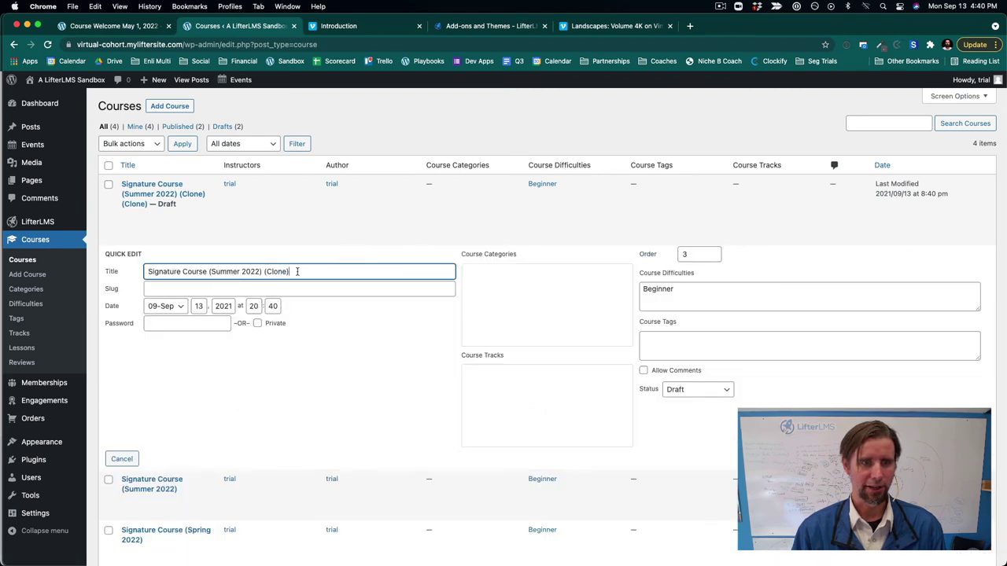
pyautogui.moveTo(297, 271); pyautogui.dragTo(211, 272)
pyautogui.press('BackSpace')
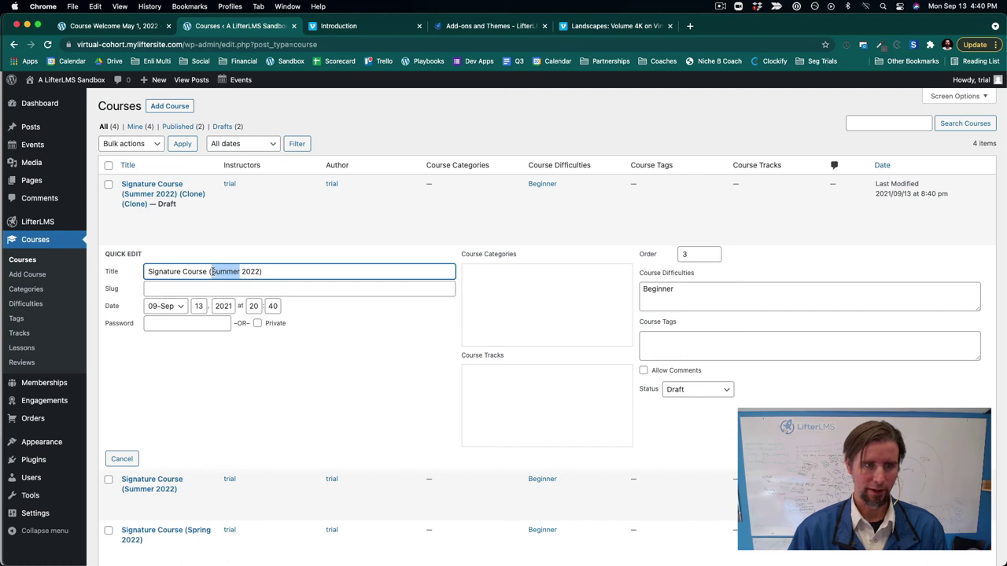
pyautogui.write('Autumn')
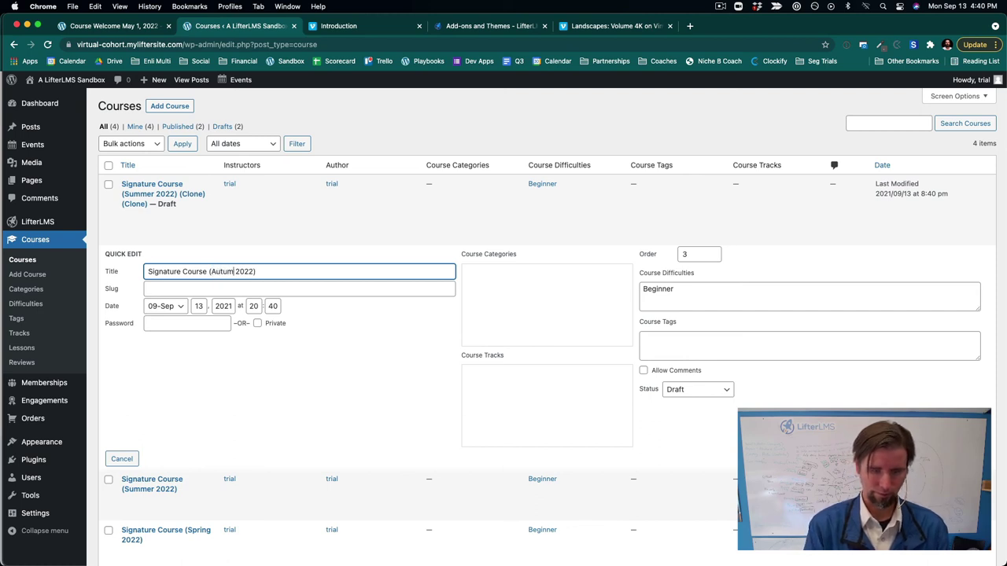
pyautogui.click(298, 369)
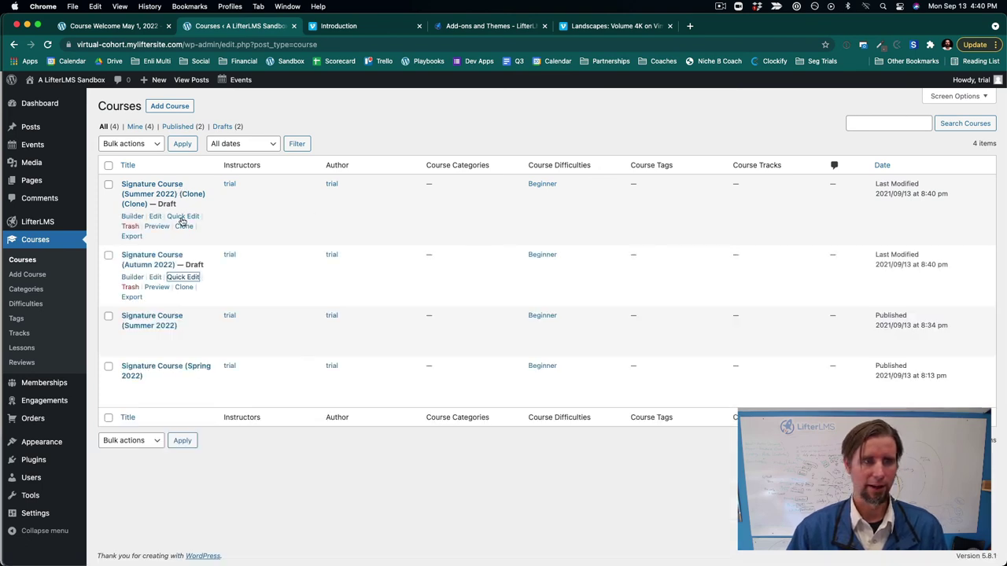
# Step: Rename the twice-cloned draft course to "Signature Course (Winter 2022)" and save it
pyautogui.click(181, 217)
pyautogui.moveTo(289, 201); pyautogui.dragTo(212, 203)
pyautogui.write('Winter 2')
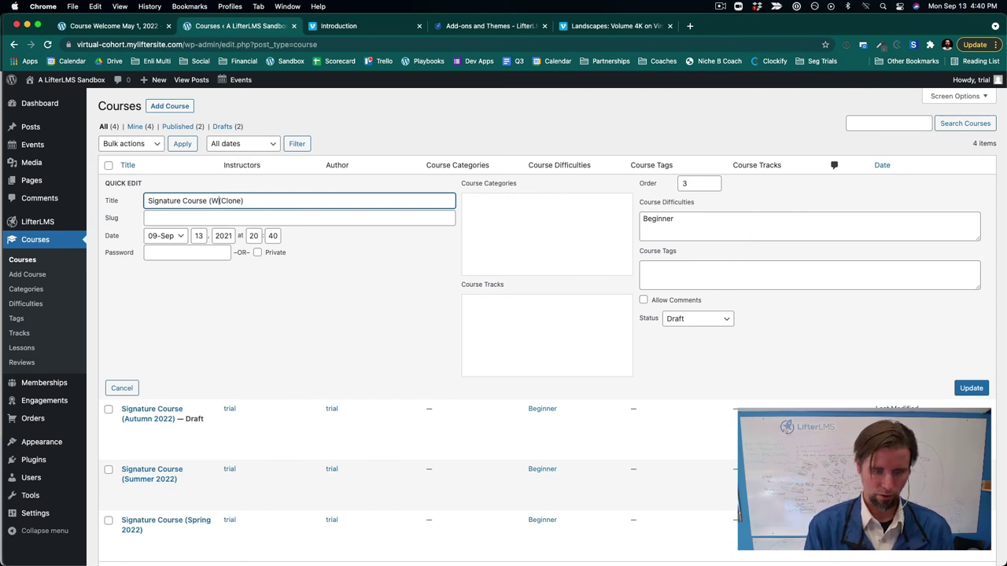
pyautogui.write('022')
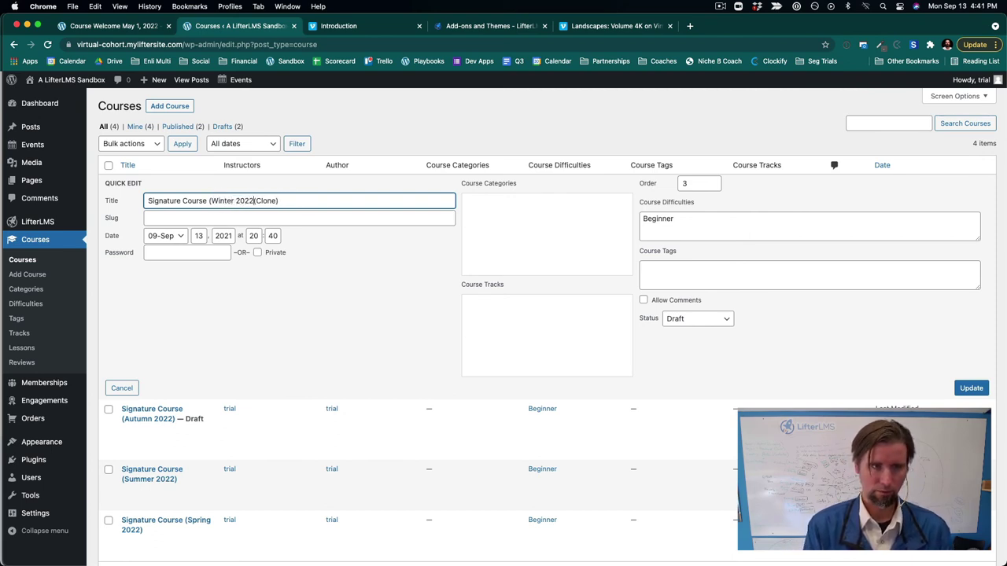
pyautogui.write(')')
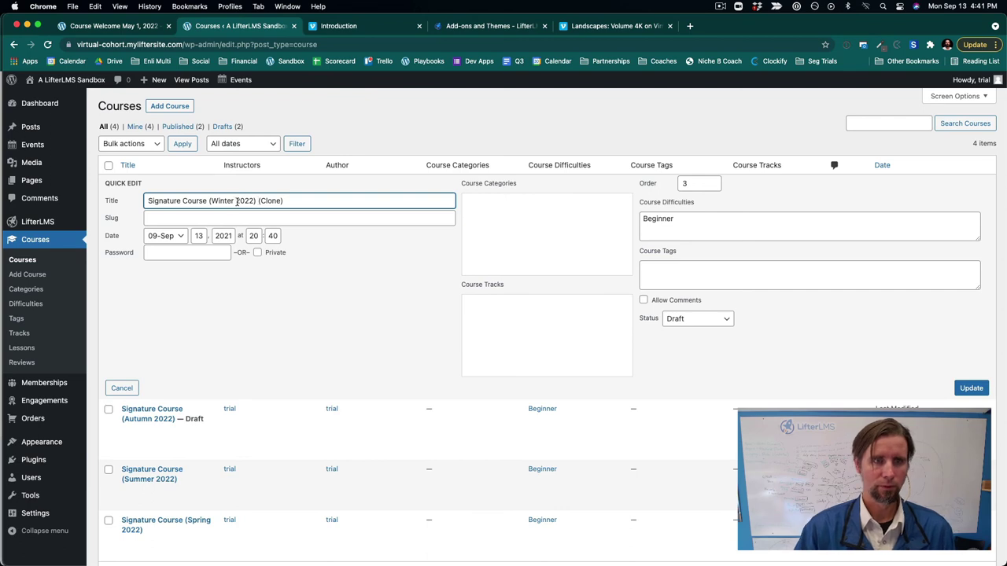
pyautogui.moveTo(284, 201); pyautogui.dragTo(257, 201)
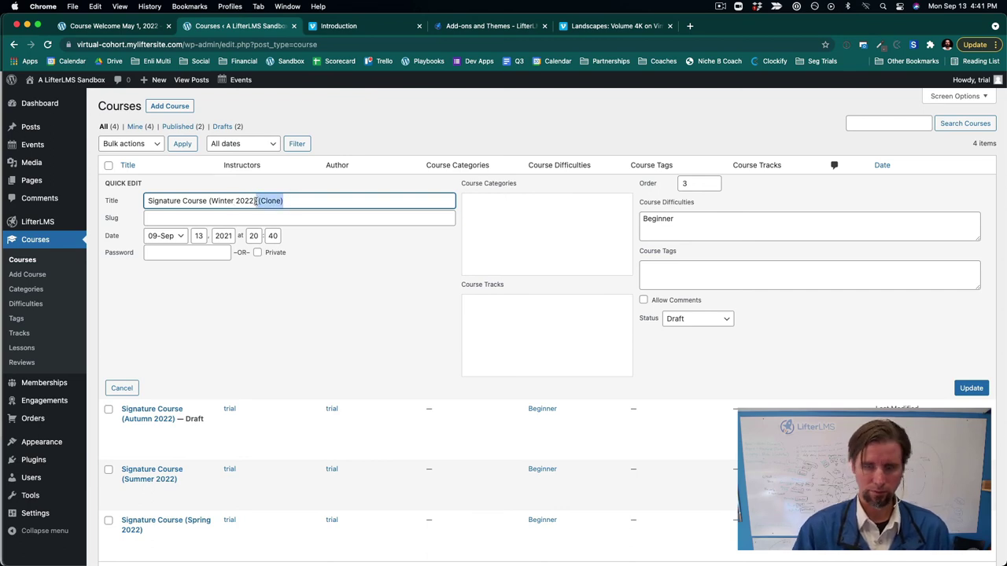
pyautogui.press('BackSpace')
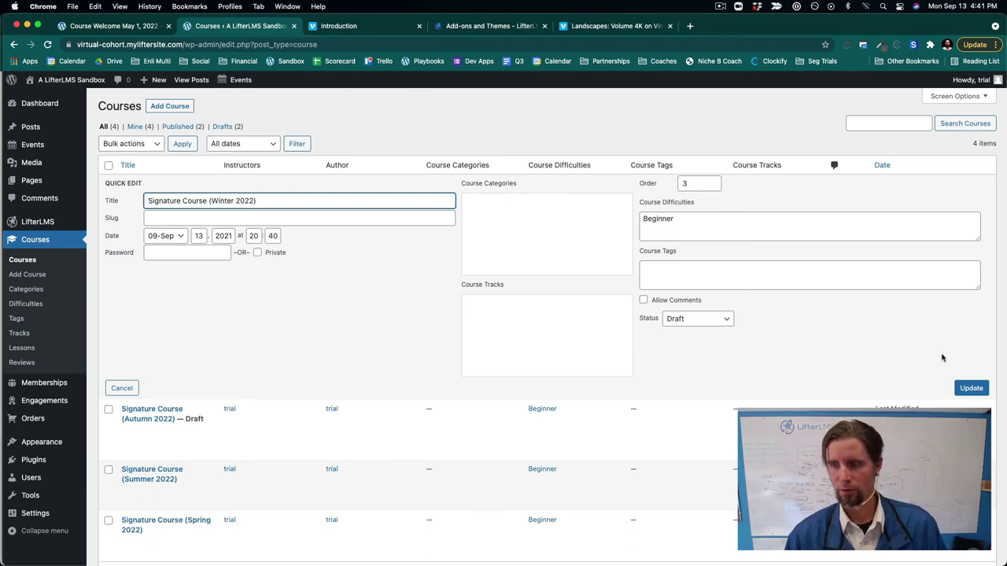
pyautogui.click(971, 388)
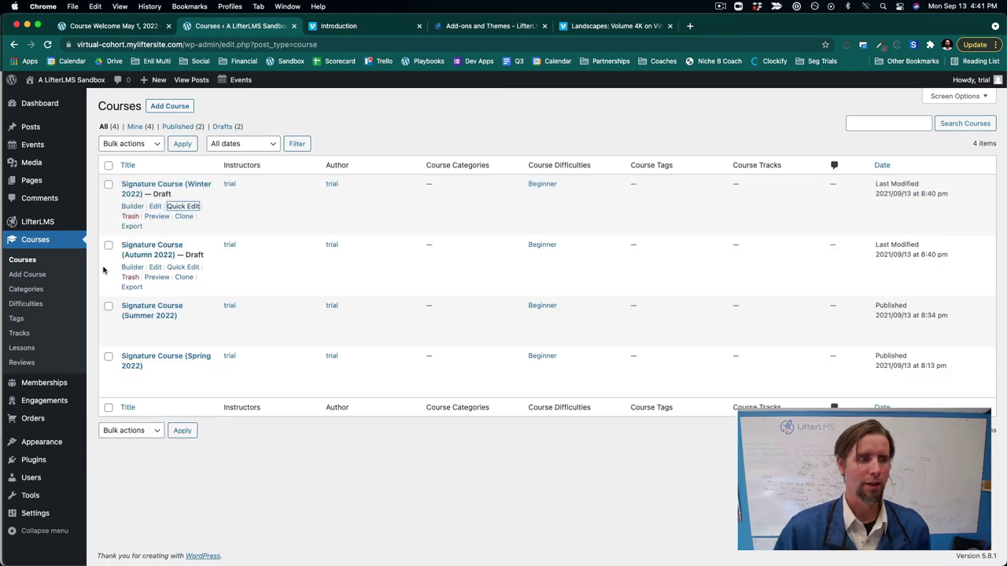
# Step: Open the Winter 2022 course for editing and replace its featured image with the snowy forest picture 4.png
pyautogui.click(154, 207)
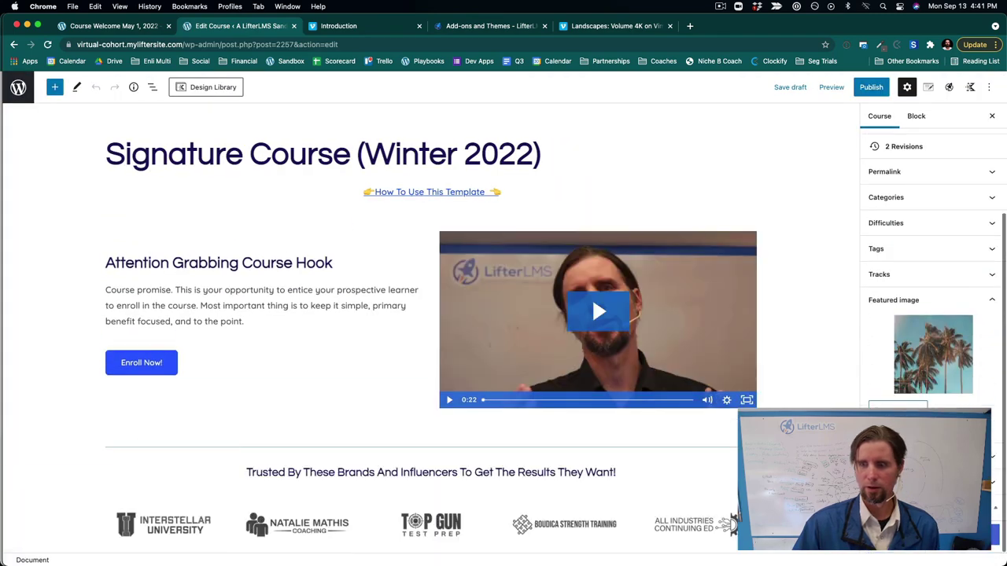
pyautogui.click(933, 354)
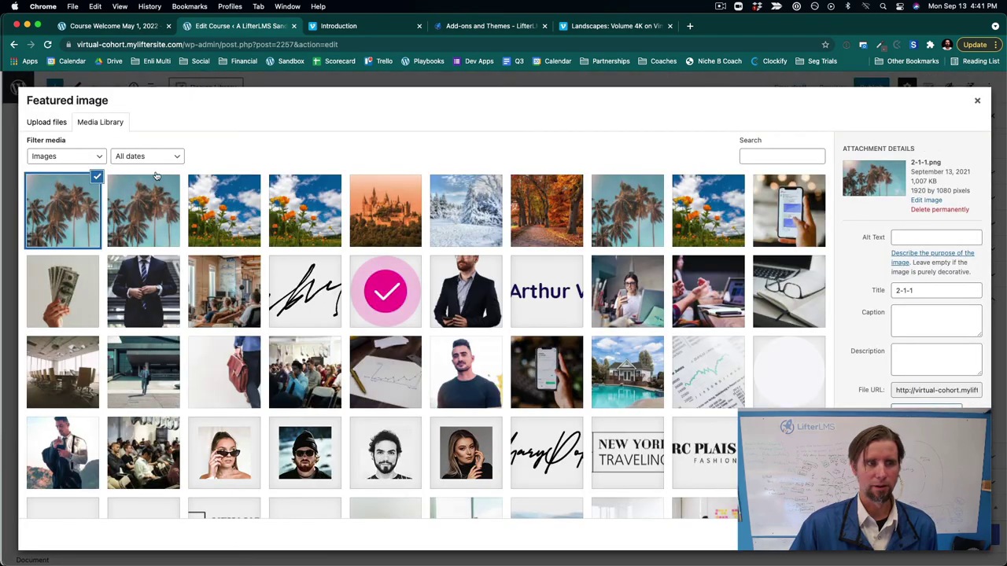
pyautogui.click(488, 197)
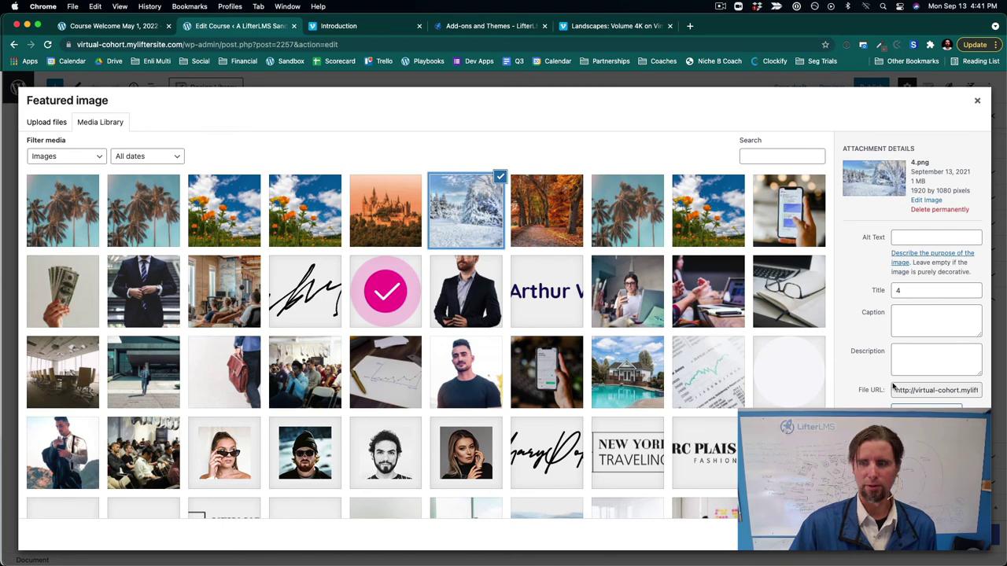
pyautogui.click(940, 536)
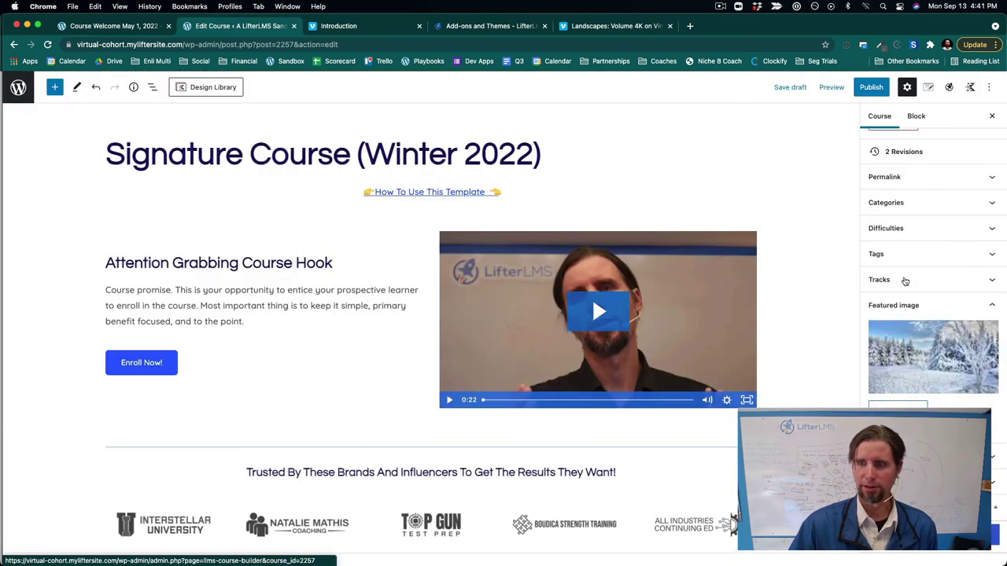
# Step: Publish the Winter 2022 course, making sure it is saved, and return to the admin course list
pyautogui.click(863, 87)
pyautogui.click(903, 86)
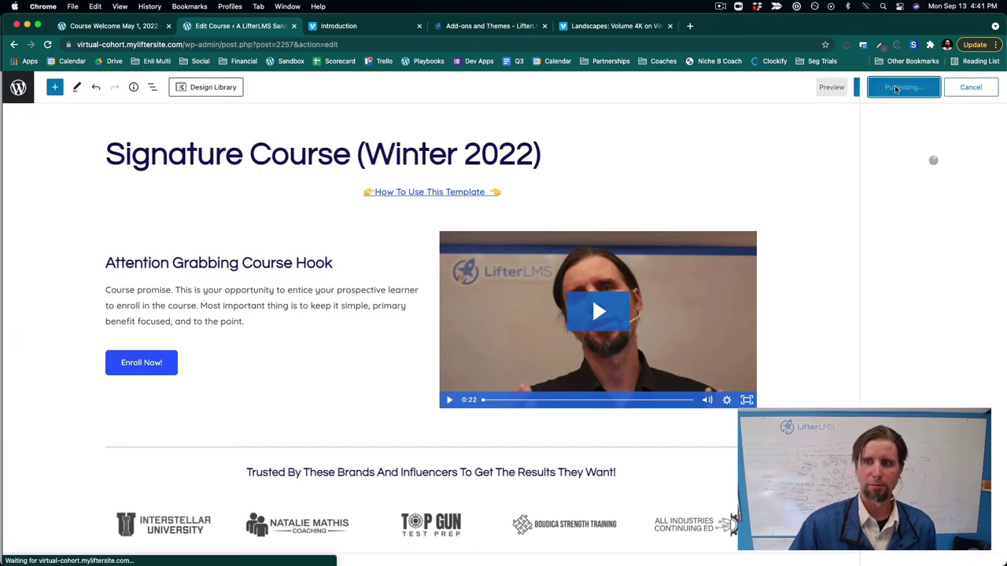
pyautogui.click(17, 87)
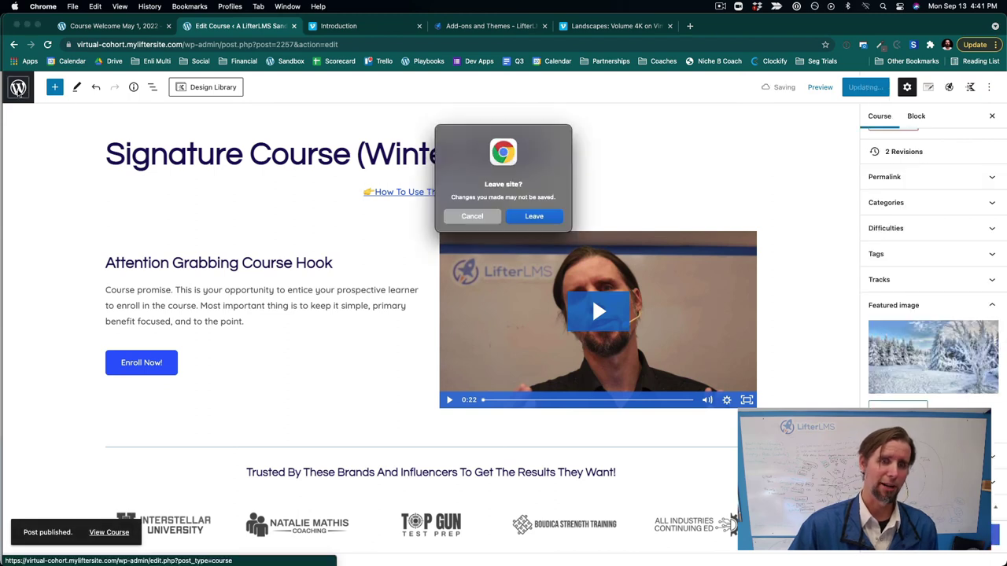
pyautogui.click(472, 216)
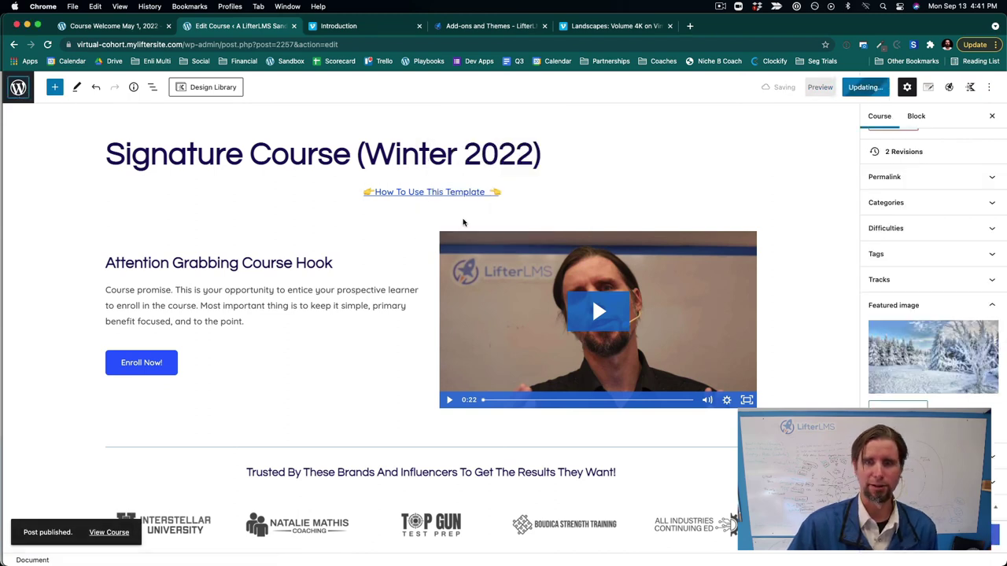
pyautogui.click(861, 88)
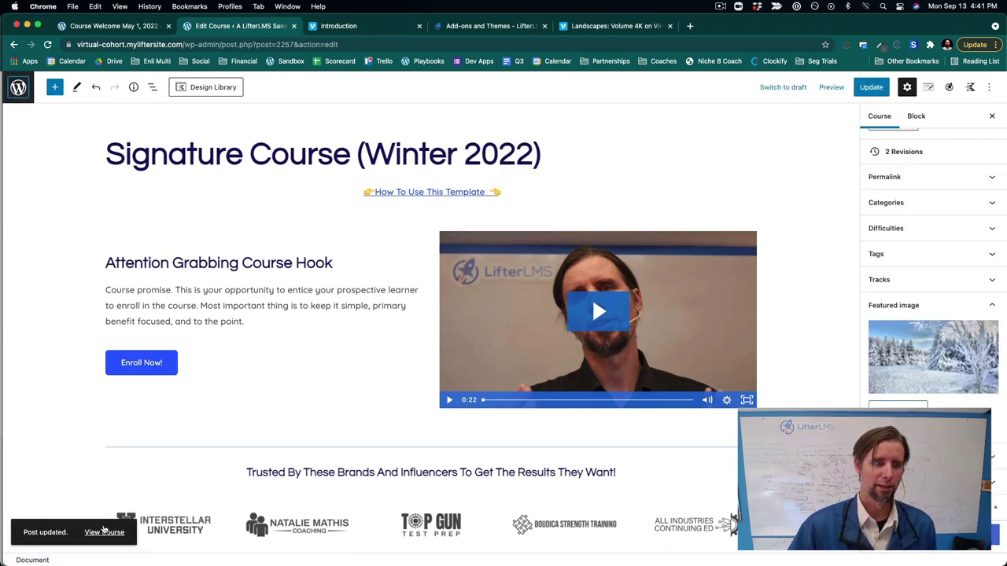
pyautogui.click(18, 86)
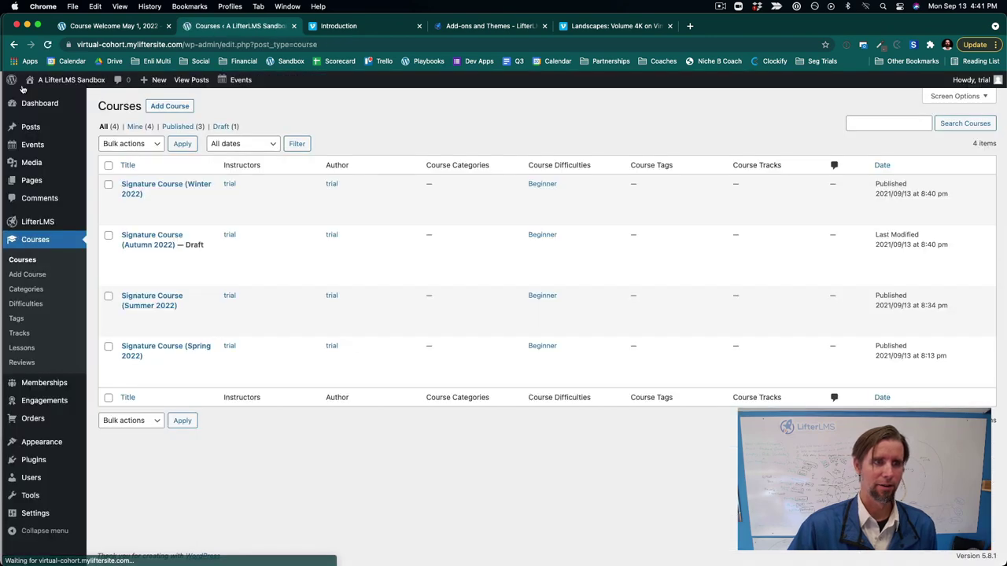
# Step: Open the Autumn 2022 course for editing and replace its featured image with the autumn forest path picture 3.png
pyautogui.click(155, 258)
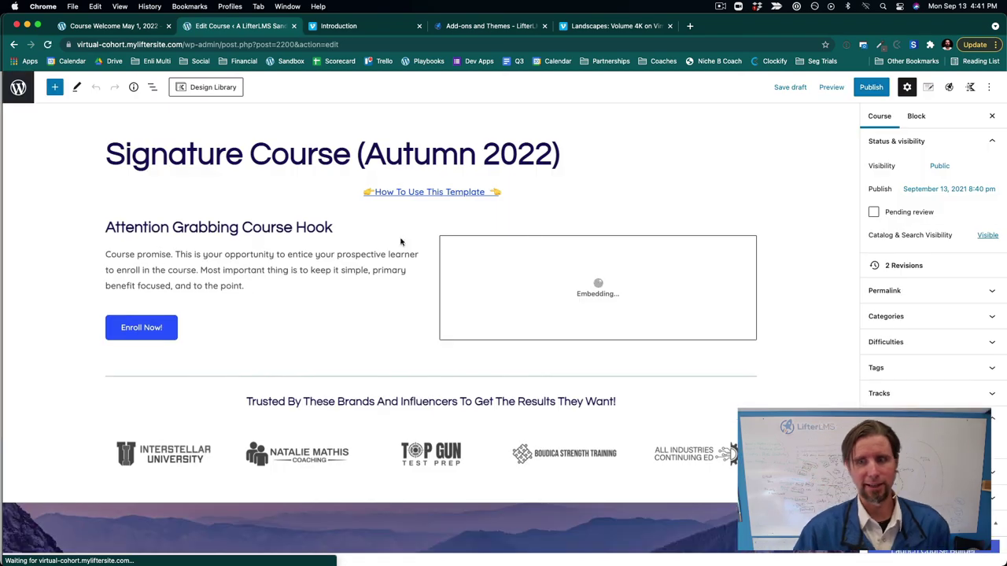
pyautogui.scroll(-2, 580, 279)
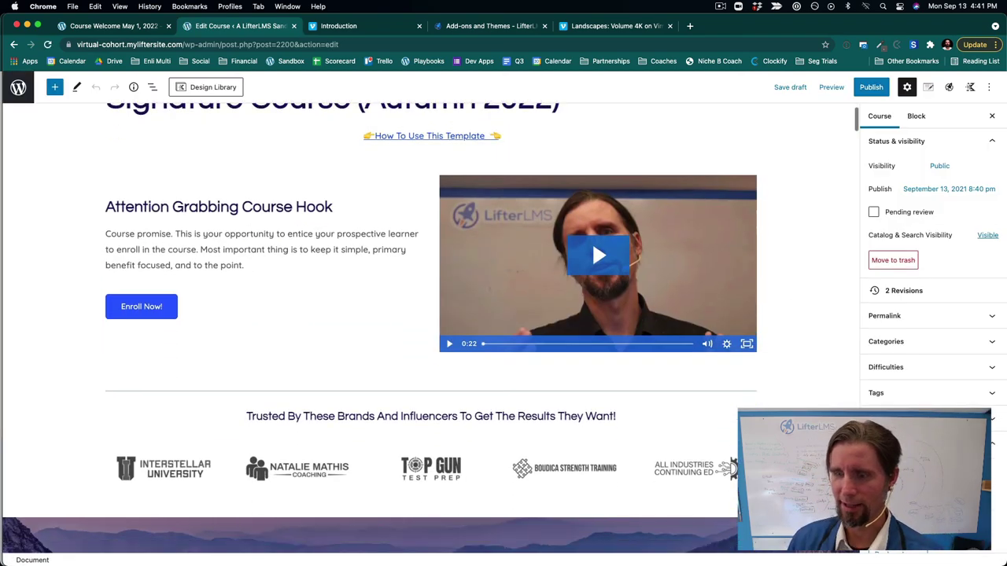
pyautogui.click(933, 354)
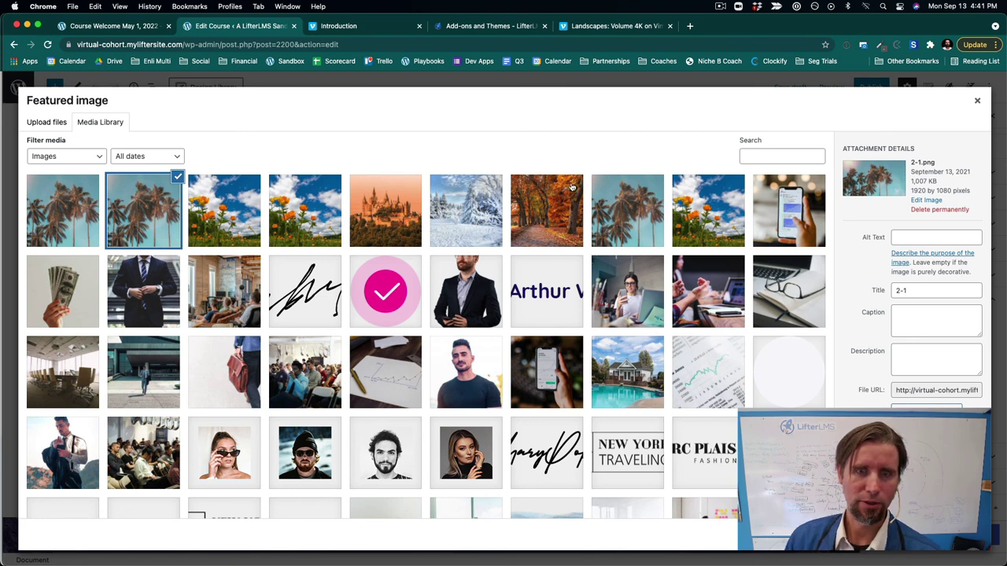
pyautogui.click(568, 216)
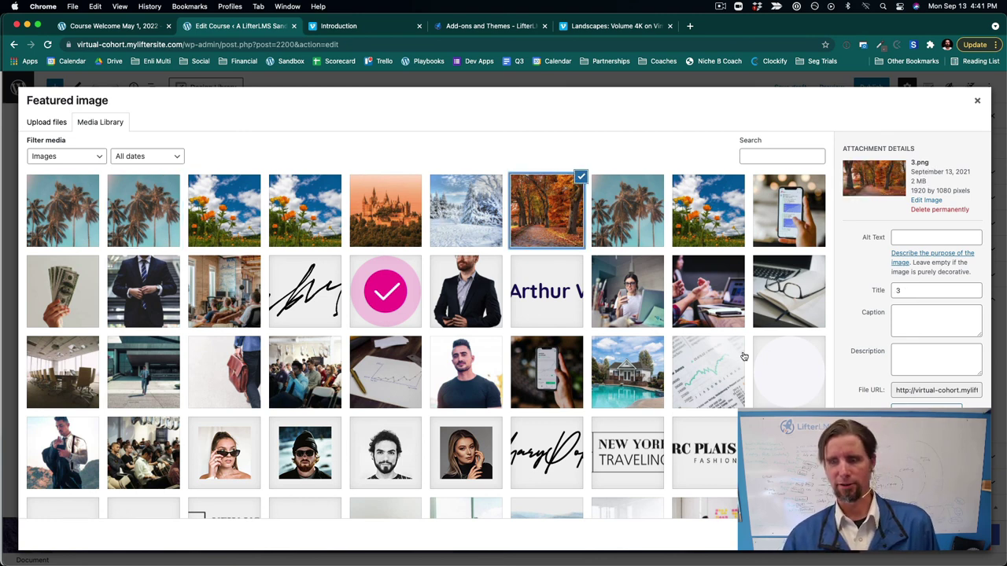
pyautogui.click(944, 538)
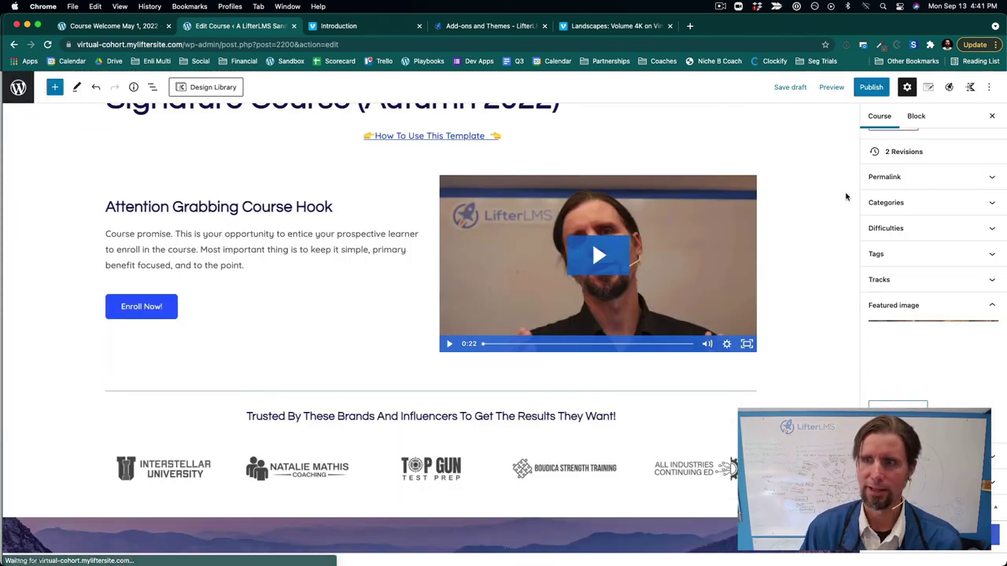
# Step: Publish the Autumn 2022 course and return to the admin course list
pyautogui.click(869, 92)
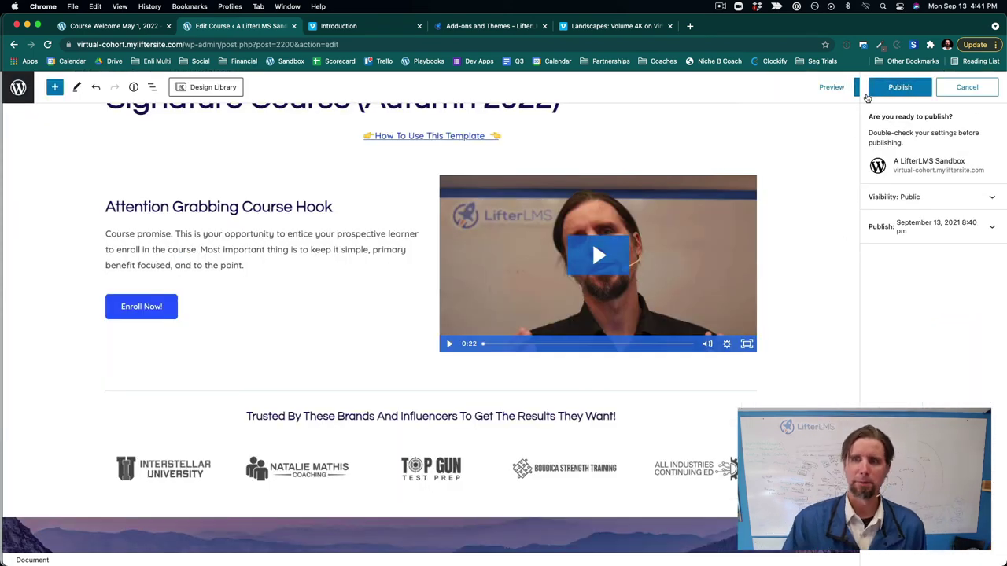
pyautogui.click(881, 88)
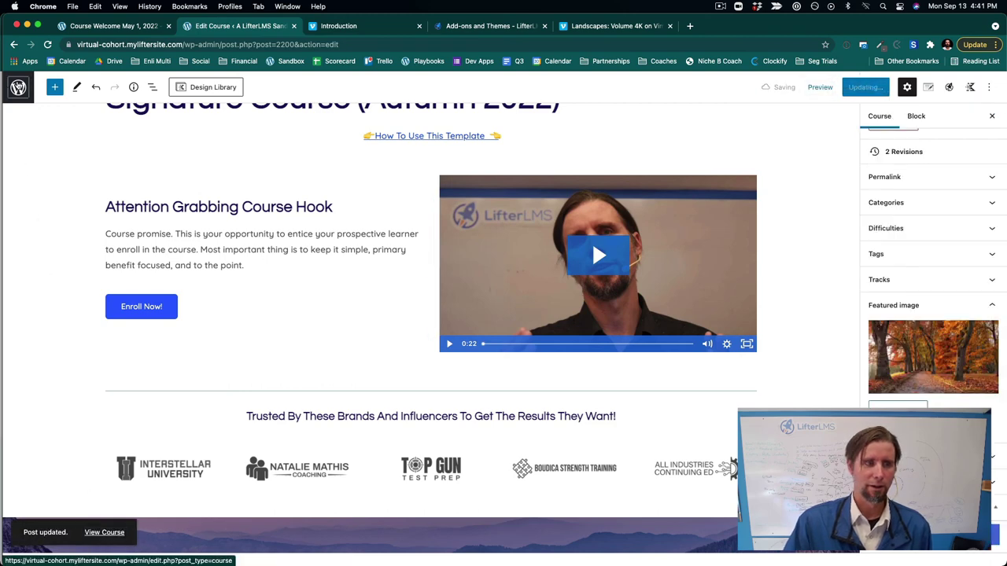
pyautogui.click(17, 86)
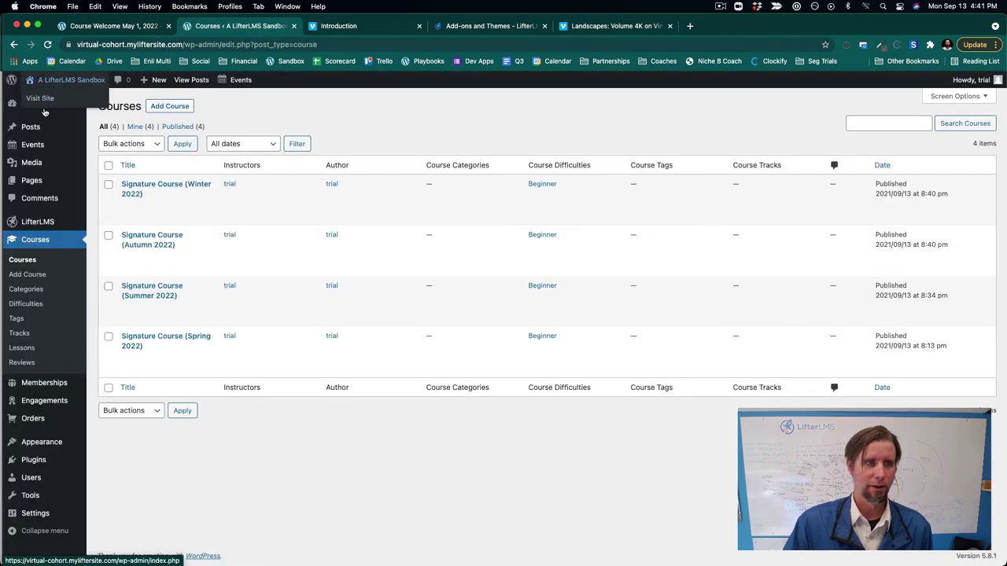
# Step: Visit the live site, view the course catalog and the student dashboard, and go back to the catalog
pyautogui.click(44, 112)
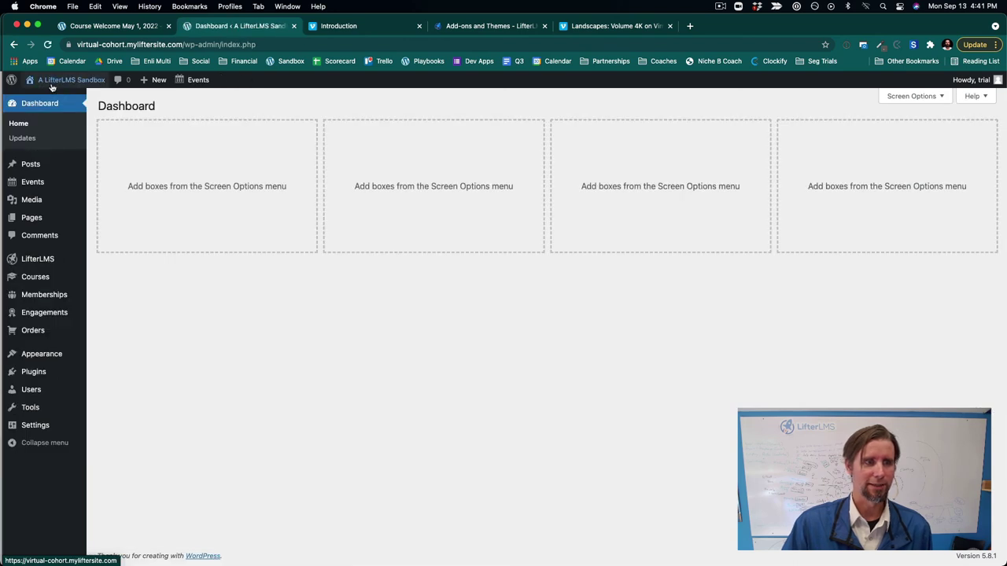
pyautogui.click(61, 82)
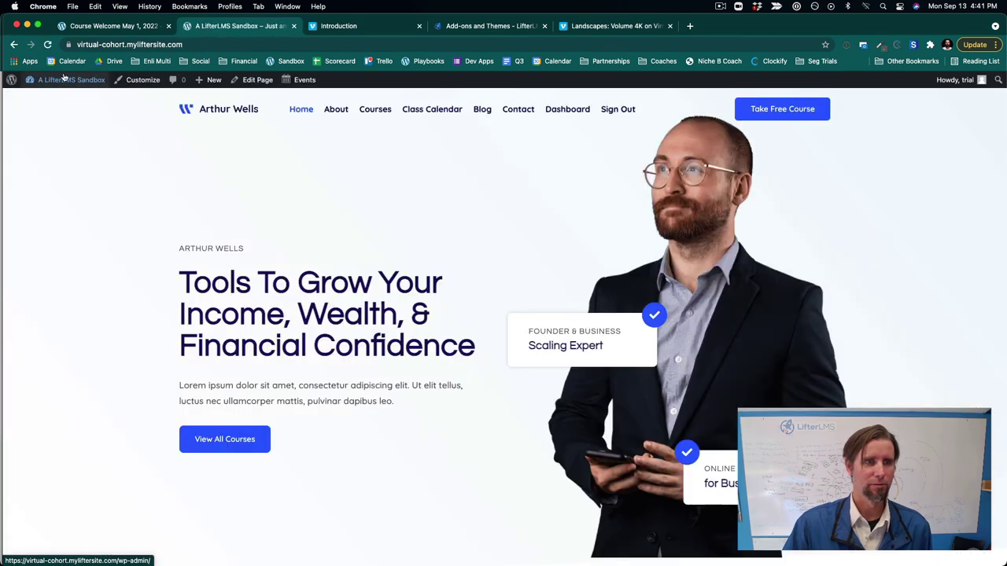
pyautogui.moveTo(63, 81)
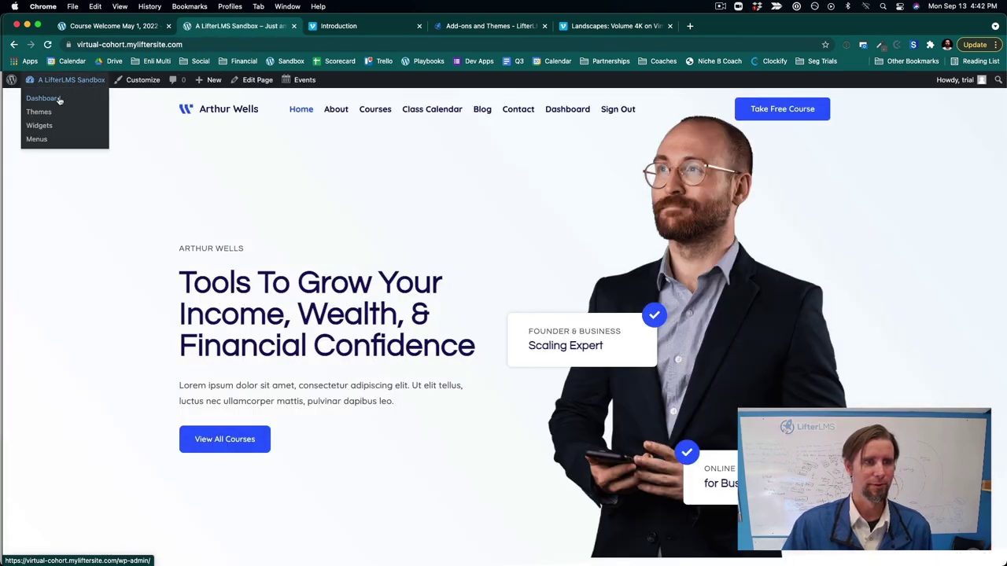
pyautogui.click(367, 114)
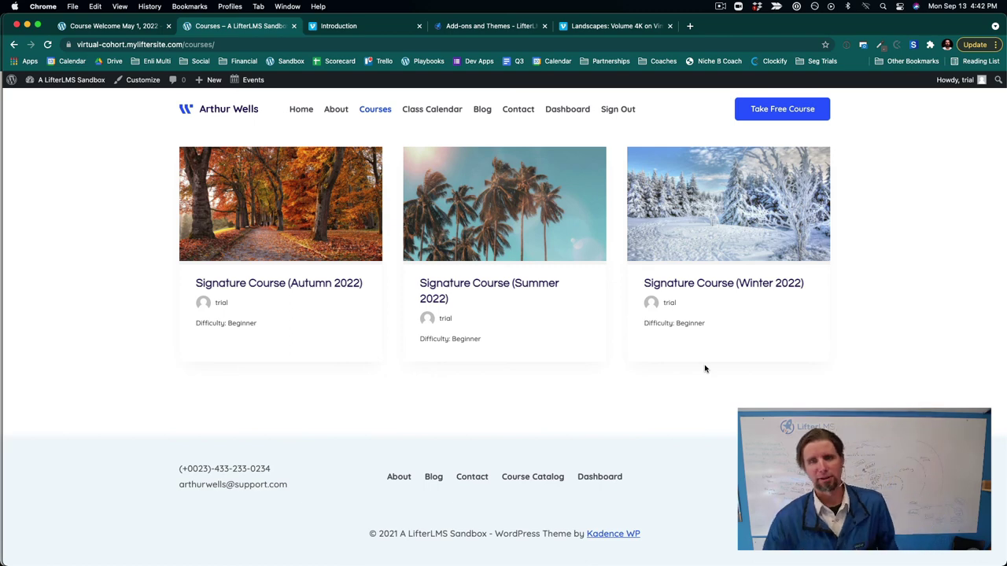
pyautogui.click(560, 109)
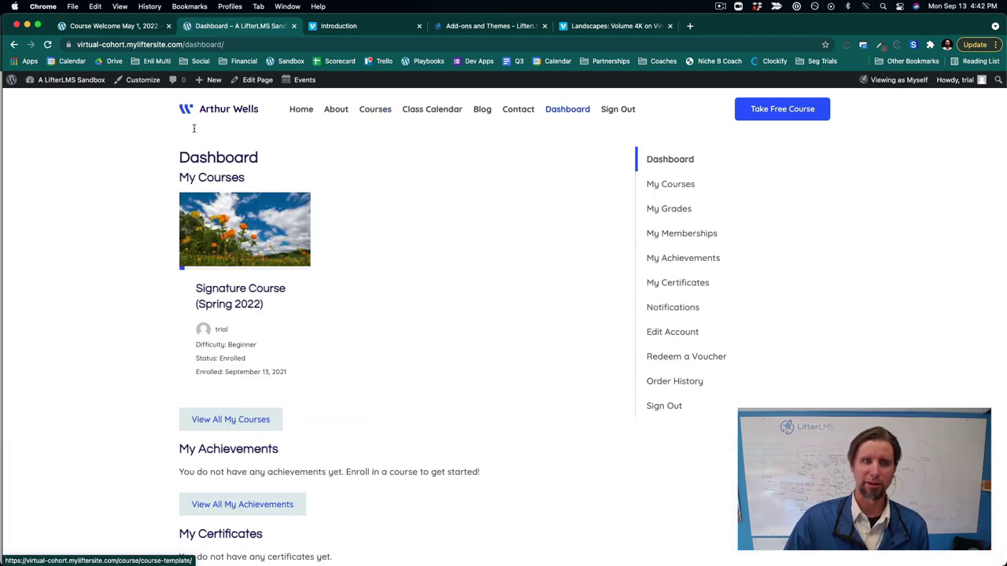
pyautogui.click(13, 44)
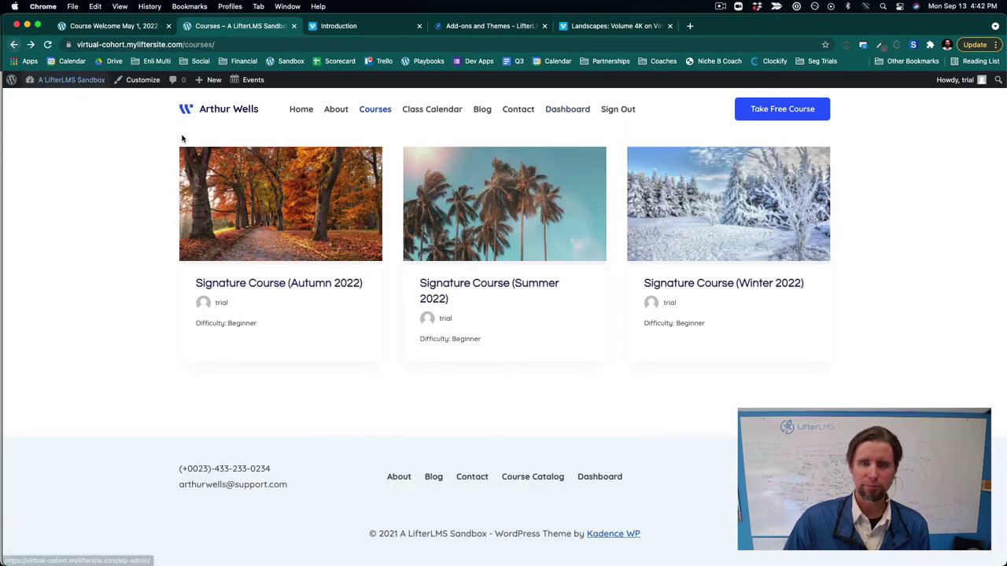